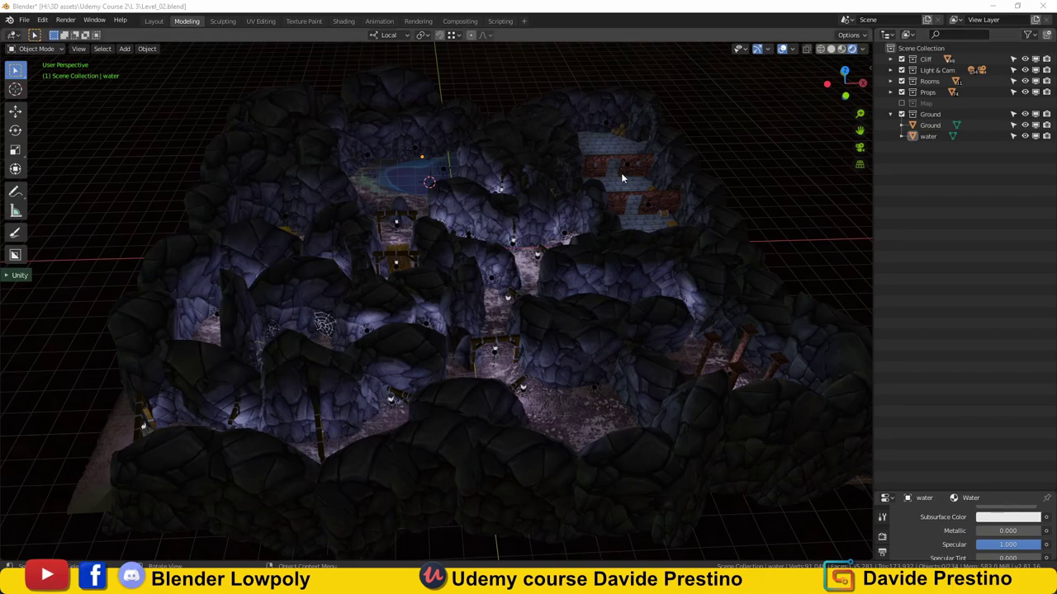
Hide the Light & Cam collection so the cave level shows without lights and camera.
mouse_move(547, 204)
middle_down()
mouse_move(513, 181)
mouse_move(611, 183)
mouse_move(594, 175)
mouse_move(588, 194)
mouse_move(609, 174)
mouse_move(586, 218)
mouse_move(573, 228)
mouse_move(567, 218)
mouse_move(592, 250)
mouse_move(647, 269)
mouse_move(564, 229)
mouse_move(578, 250)
mouse_move(609, 253)
mouse_move(620, 237)
middle_up()
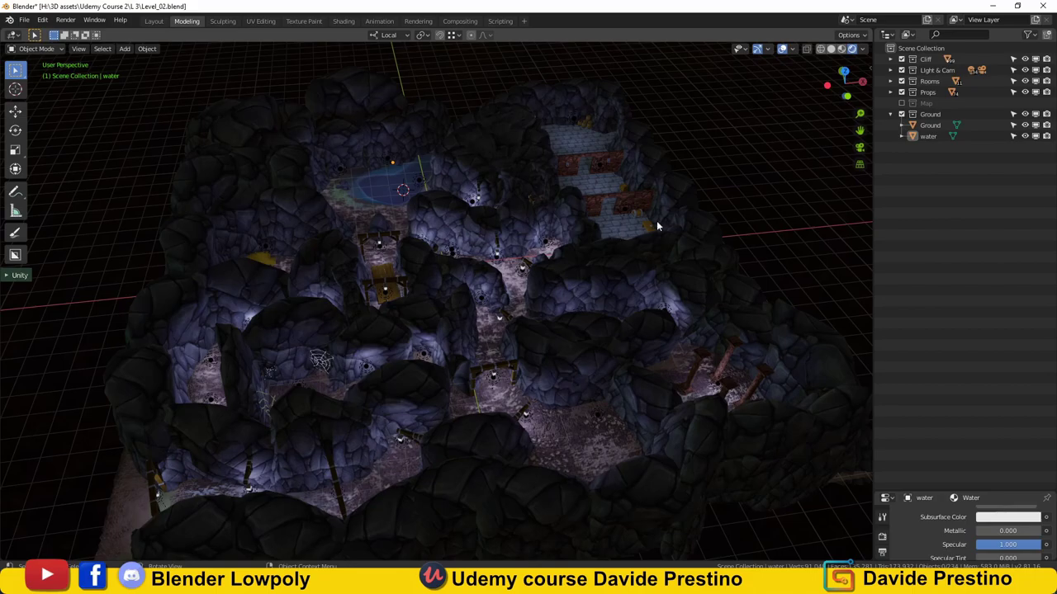
mouse_move(615, 267)
middle_down()
mouse_move(600, 265)
mouse_move(609, 290)
mouse_move(641, 285)
mouse_move(606, 253)
mouse_move(613, 285)
mouse_move(550, 310)
mouse_move(613, 267)
mouse_move(663, 255)
mouse_move(583, 300)
mouse_move(536, 298)
mouse_move(590, 307)
mouse_move(564, 303)
middle_up()
scroll(569, 316, down, 5)
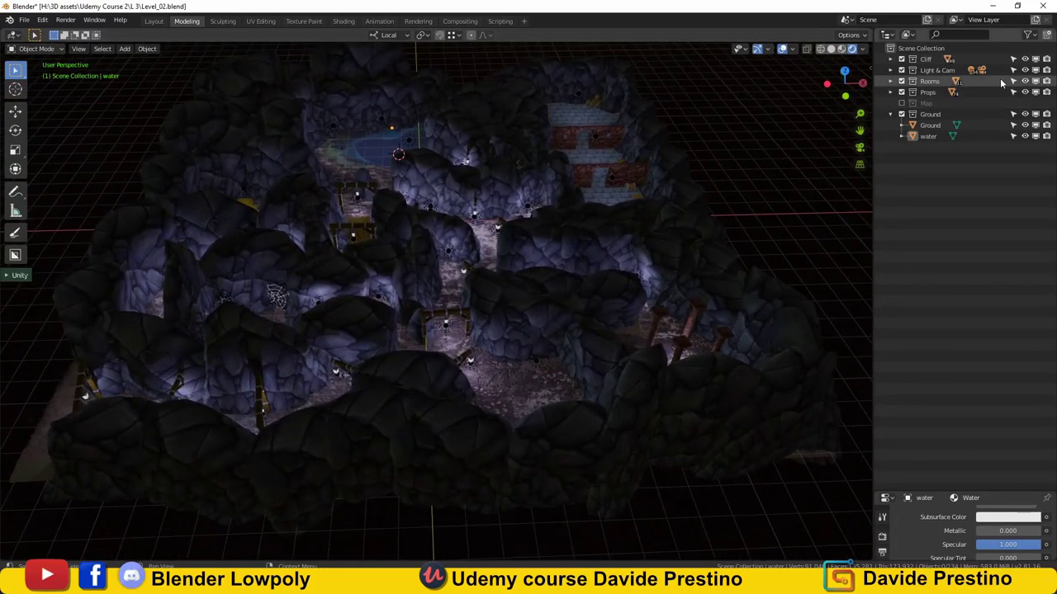
click(1025, 70)
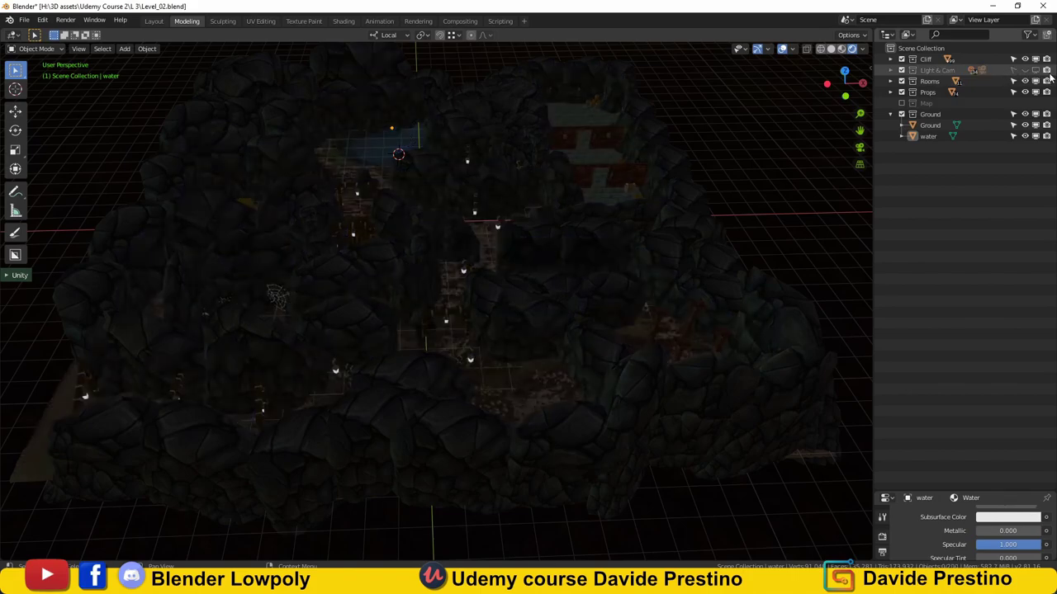
Select all visible cave objects and bring up the File > Export format list.
scroll(668, 213, down, 1)
middle_drag(645, 218, 658, 209)
key(a)
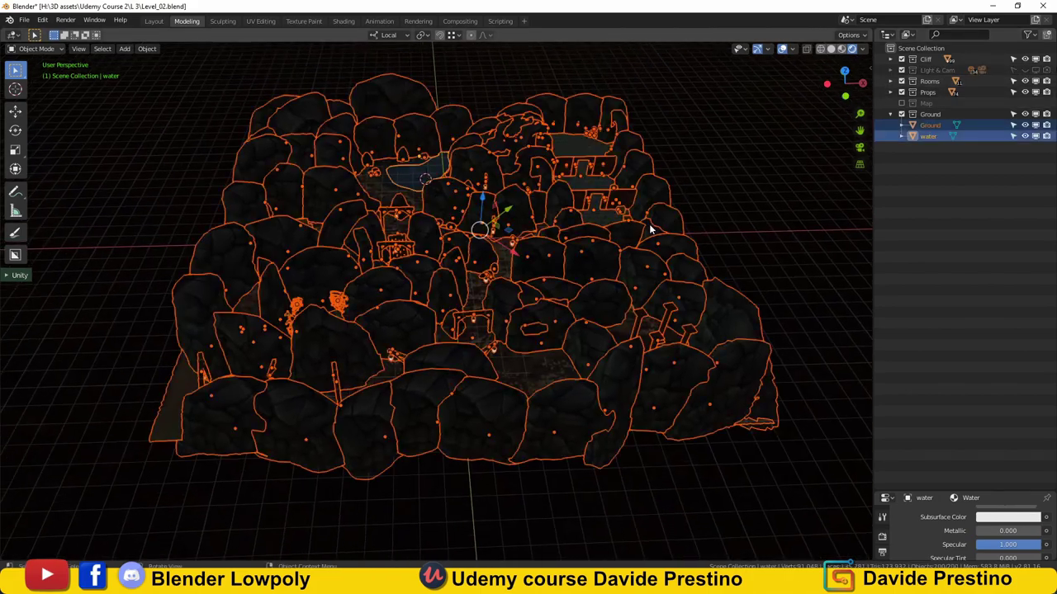
middle_drag(567, 238, 571, 234)
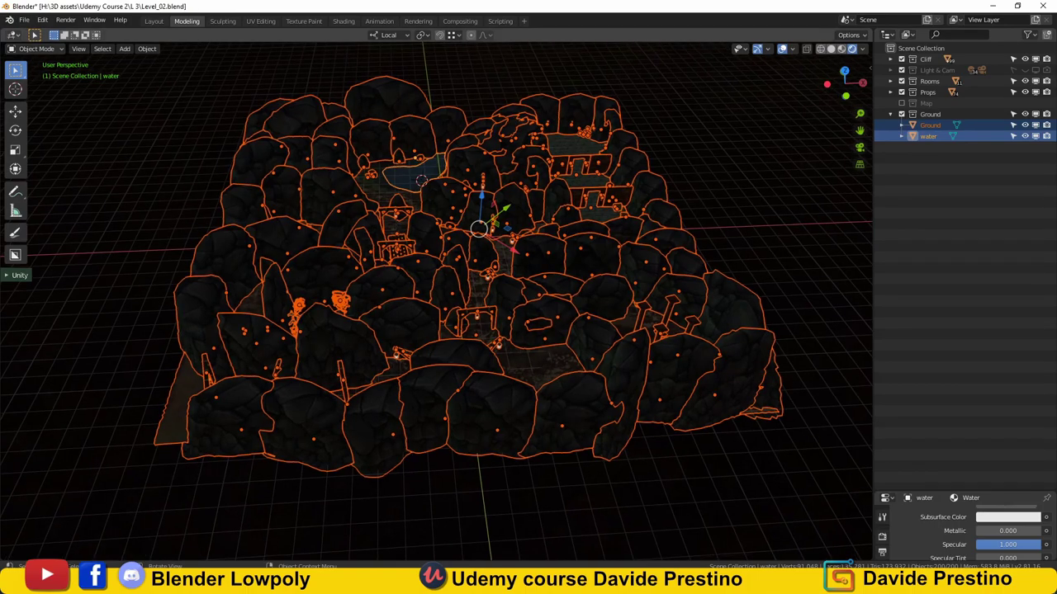
click(22, 21)
mouse_move(41, 179)
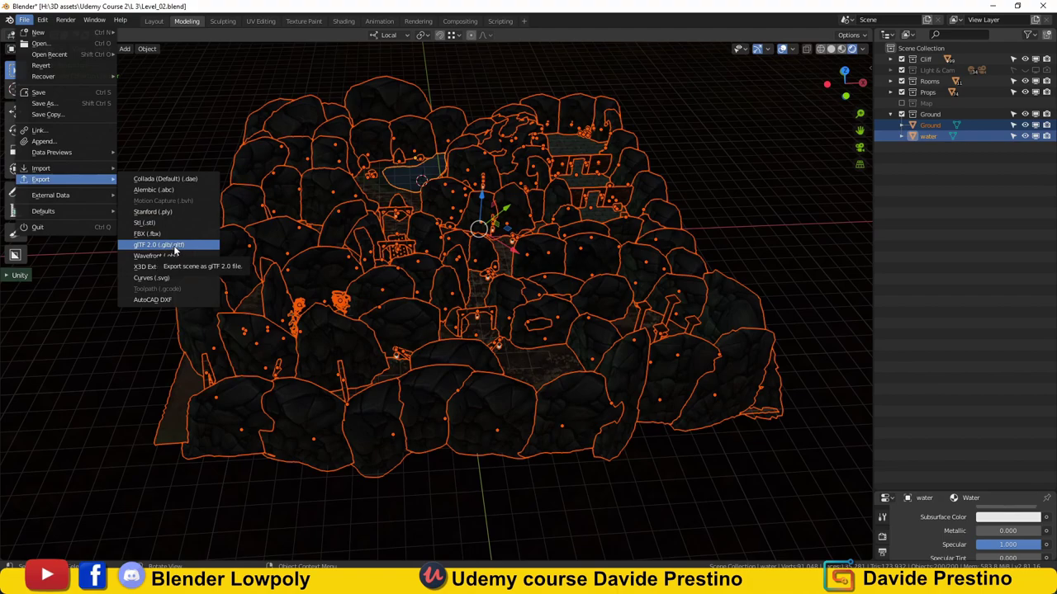
Choose glTF 2.0 export, then make a Dungeon folder under H:\Godot_Projects and enter it.
click(174, 247)
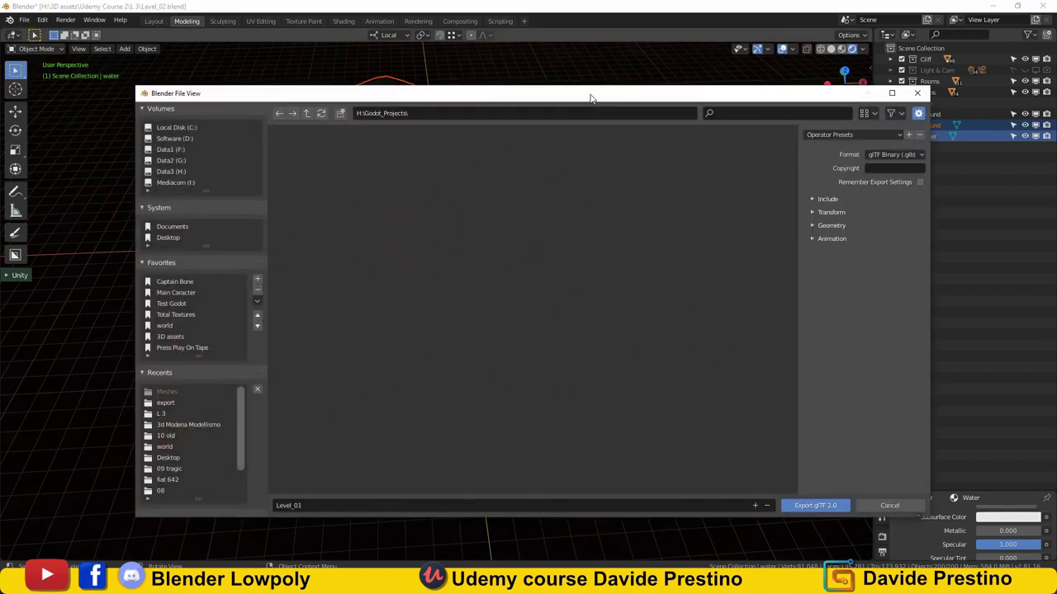
drag(591, 98, 539, 57)
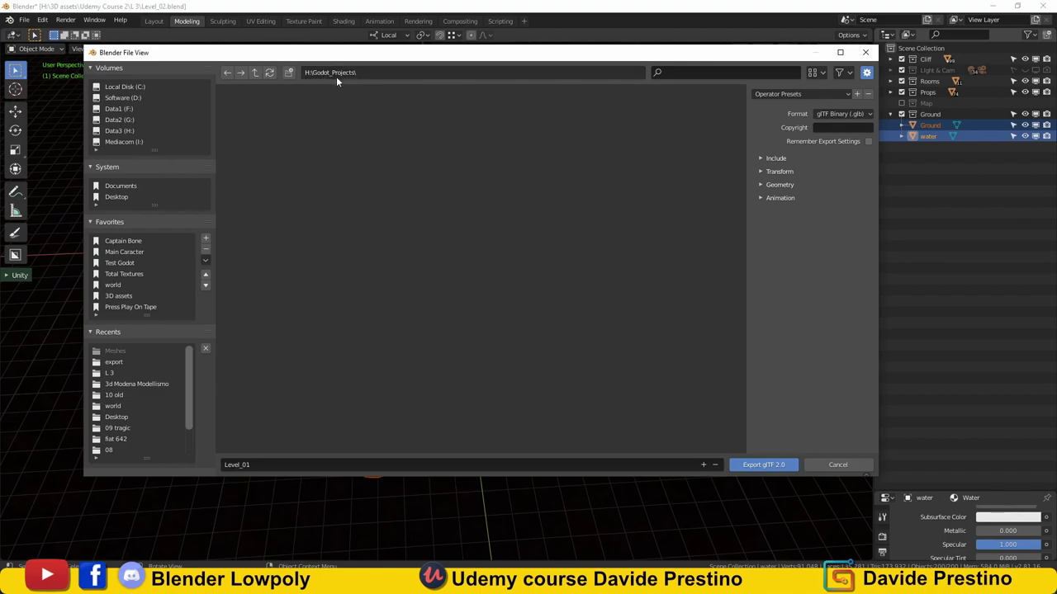
click(288, 72)
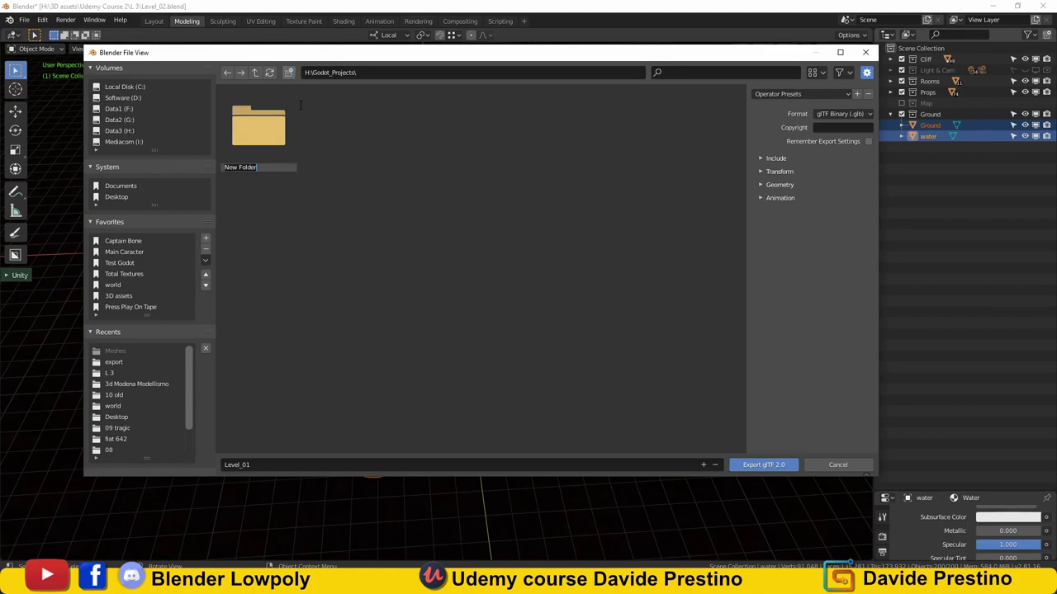
text(Dungeon)
key(Return)
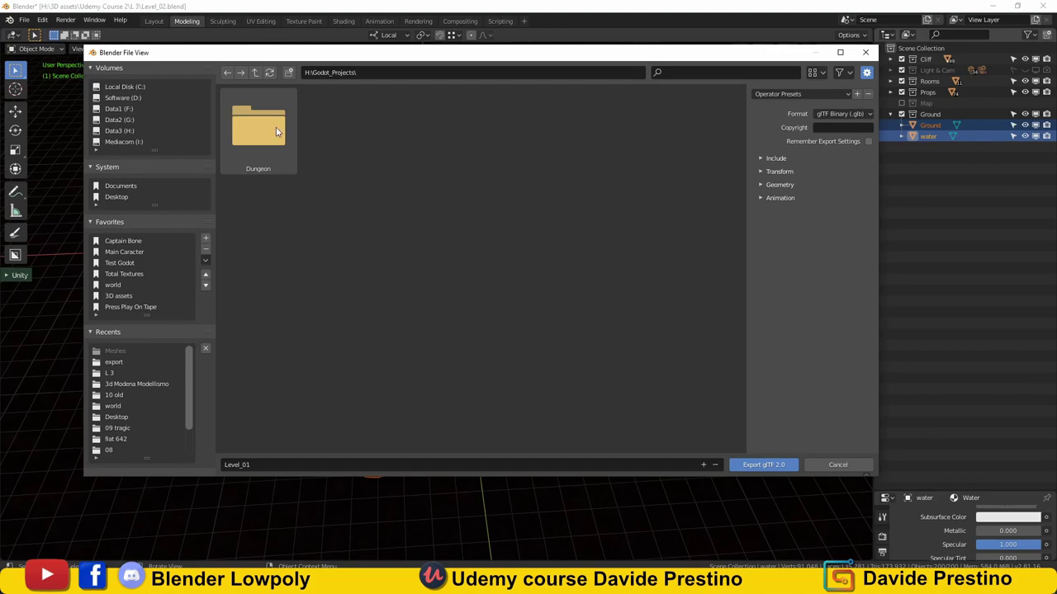
click(277, 124)
right_click(315, 133)
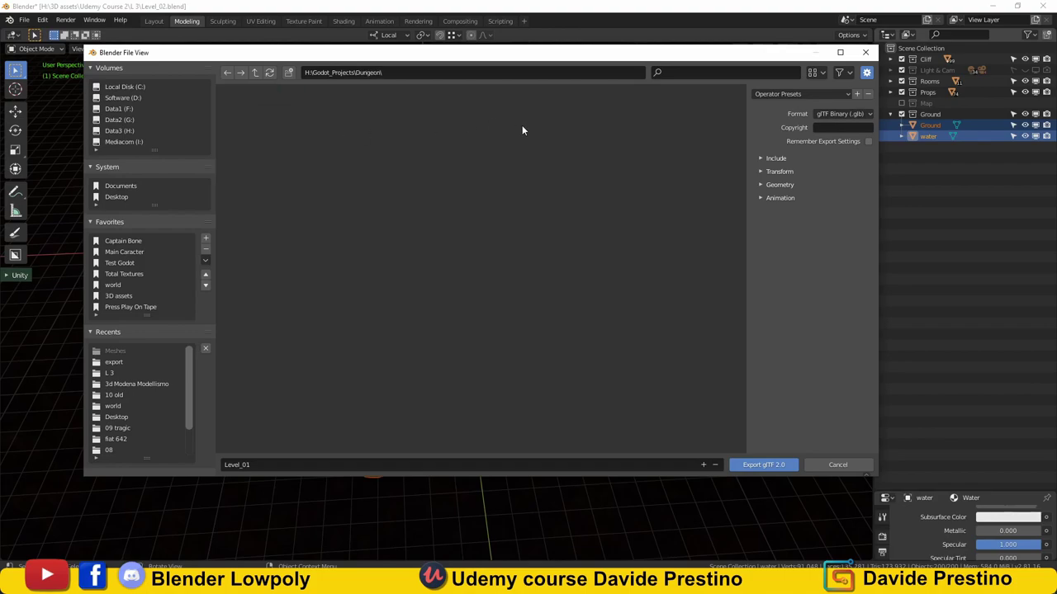
Export the selection as Level_01.glb (glTF Binary) into Dungeon with Apply Modifiers enabled.
click(278, 461)
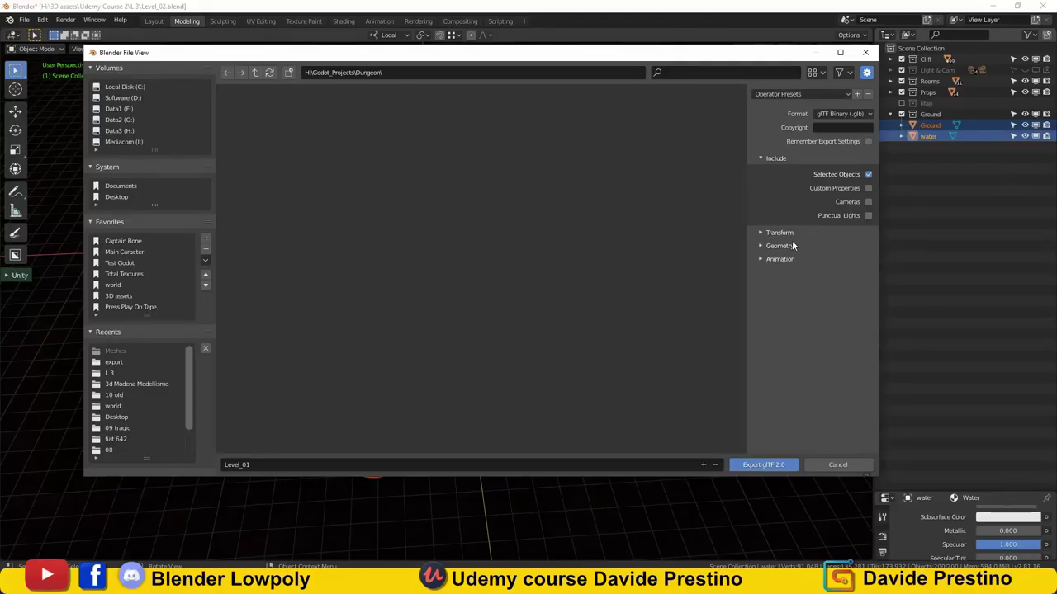
click(760, 232)
click(759, 266)
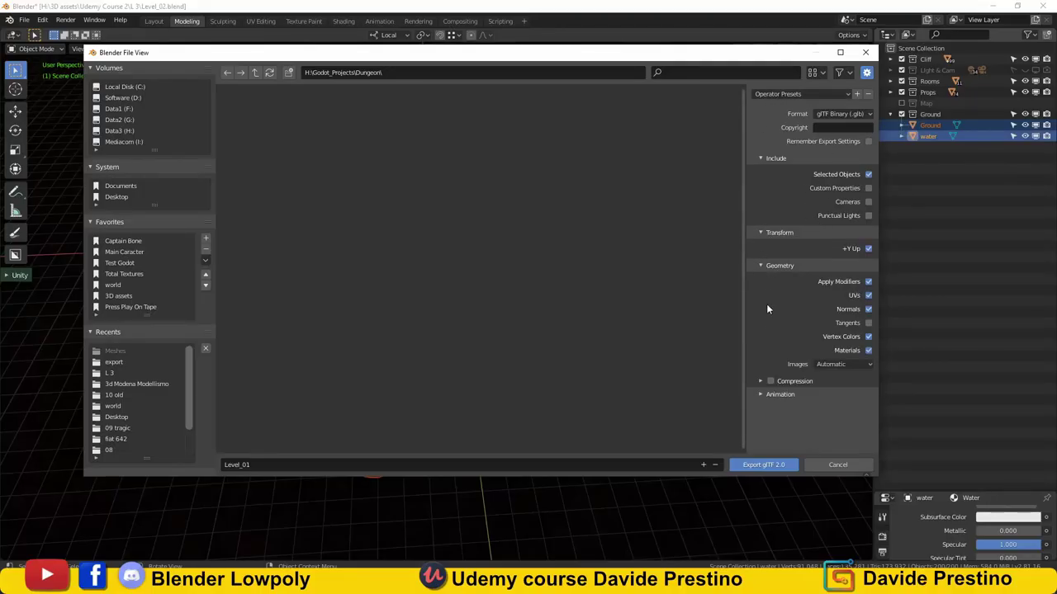
click(761, 381)
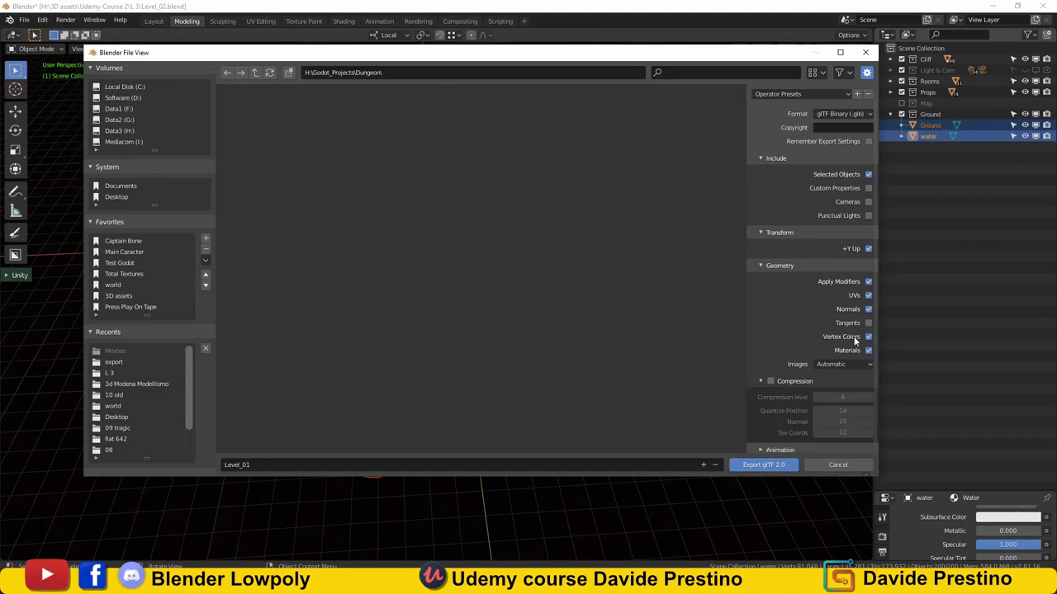
click(867, 282)
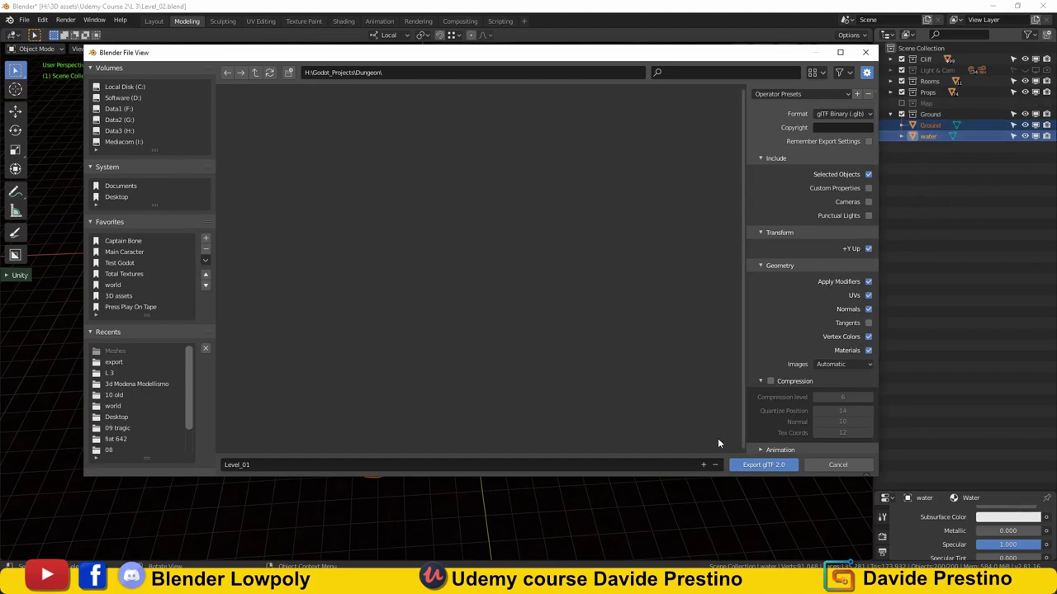
click(750, 469)
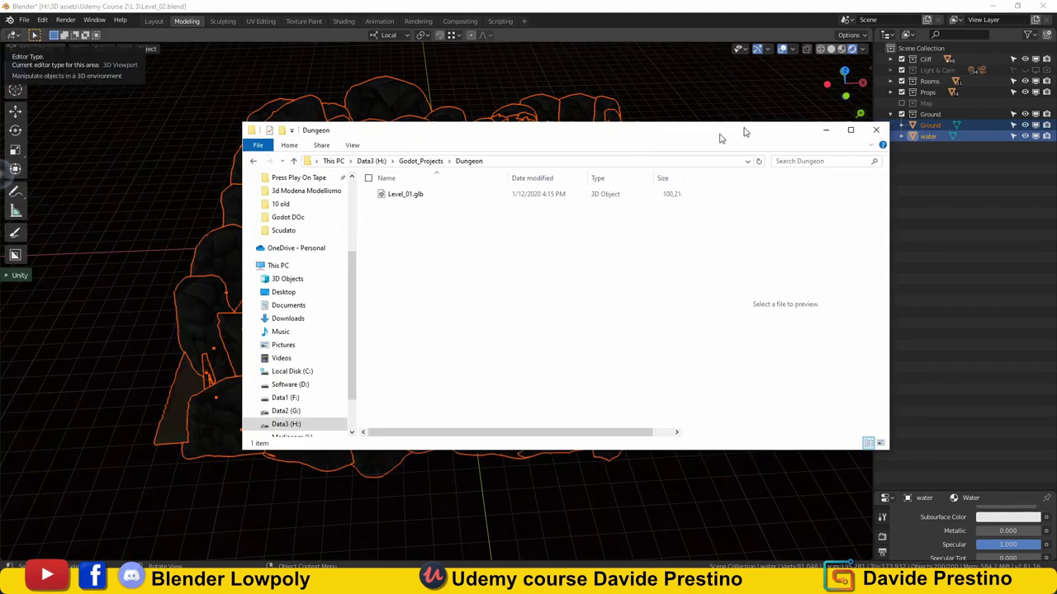
drag(746, 131, 632, 129)
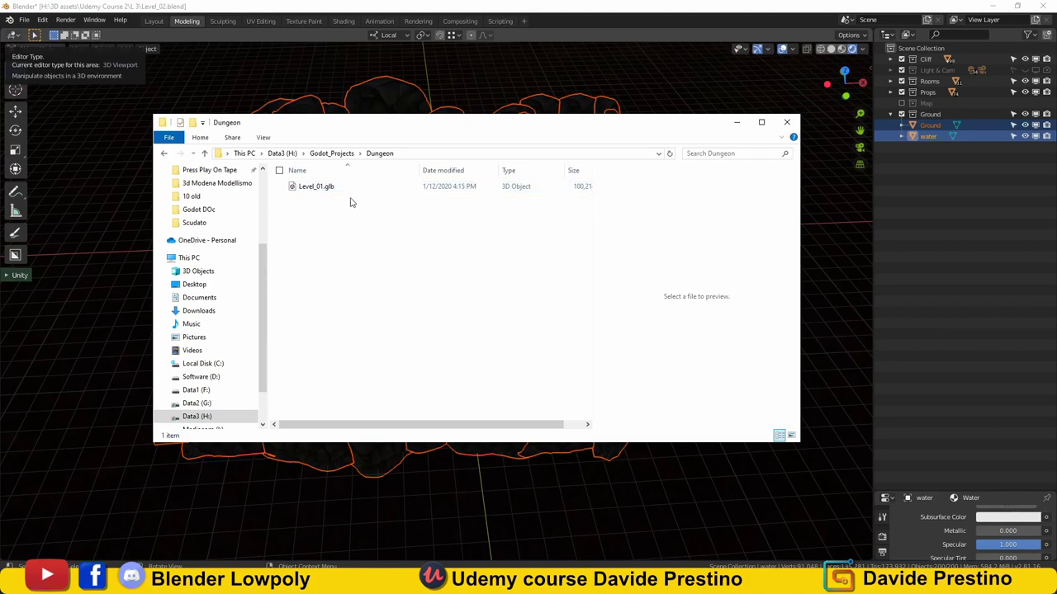
Open the 97.8 MB Level_01.glb from the Dungeon folder in 3D Viewer.
drag(320, 130, 275, 108)
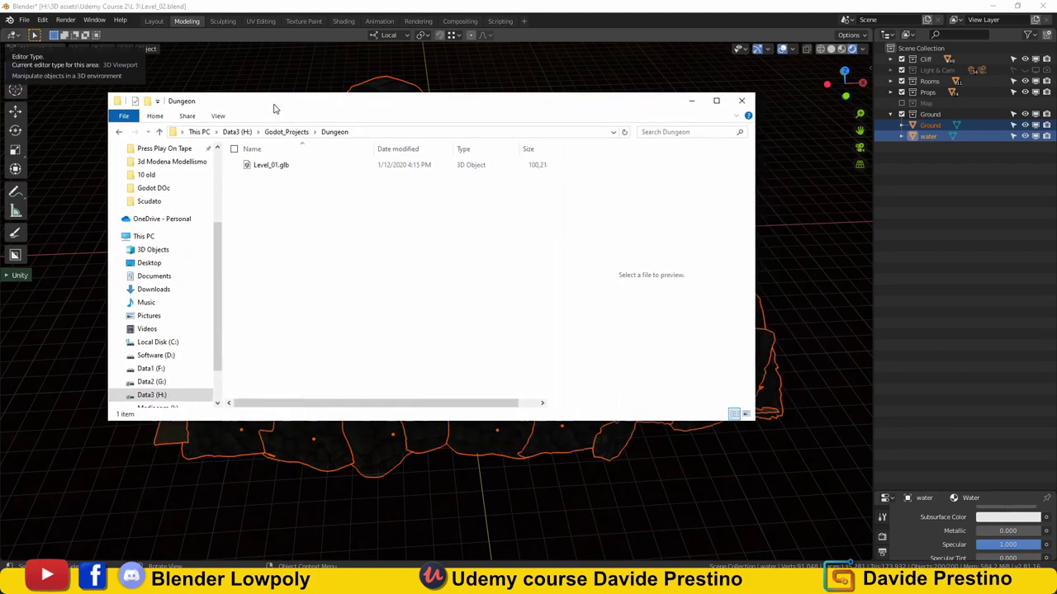
click(262, 168)
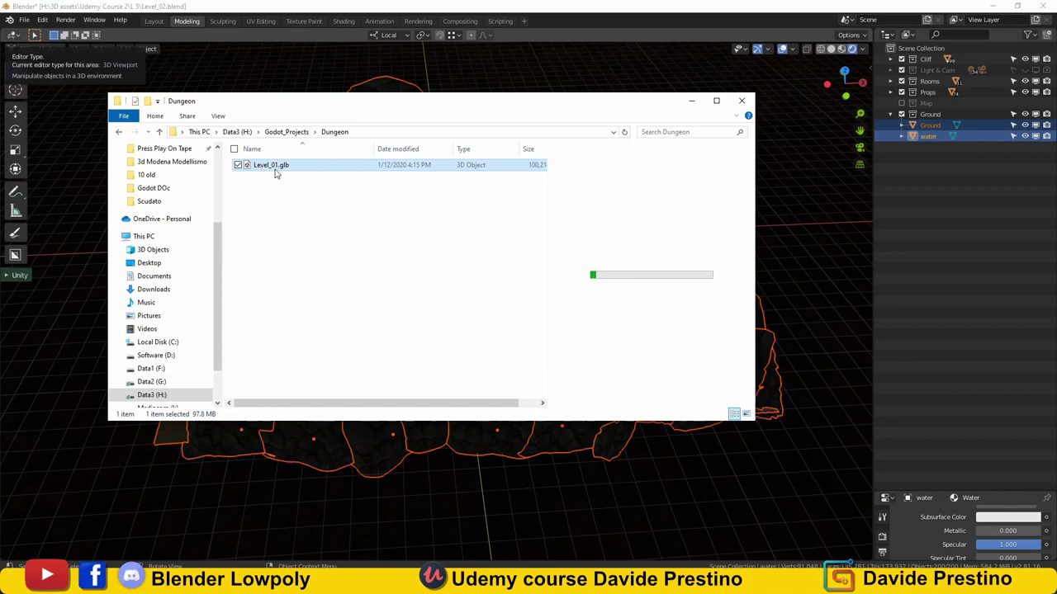
double_click(277, 169)
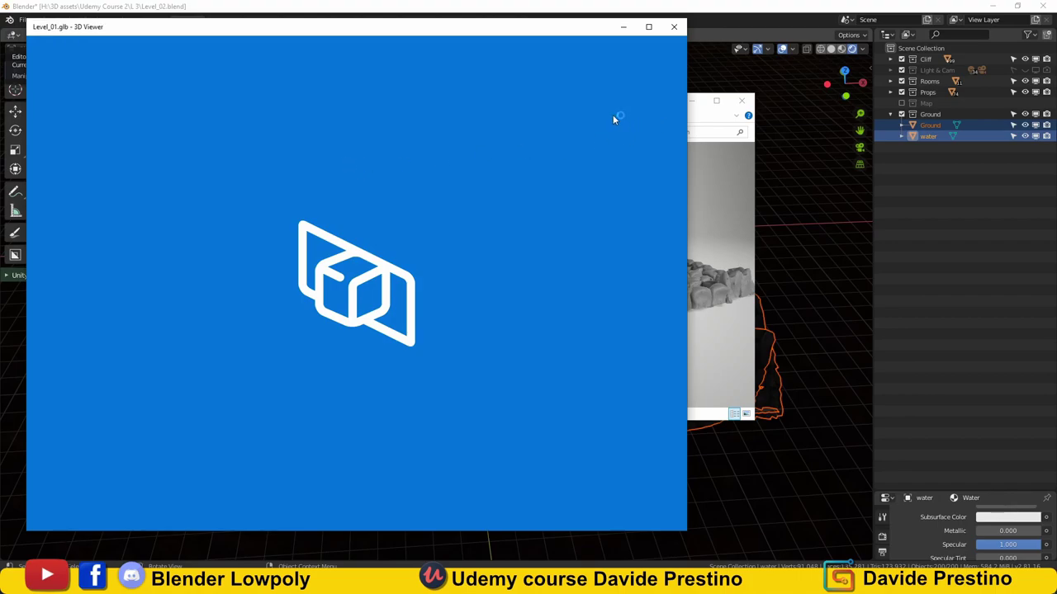
Zoom and orbit among the rocks to inspect the exported cave level.
scroll(378, 268, up, 5)
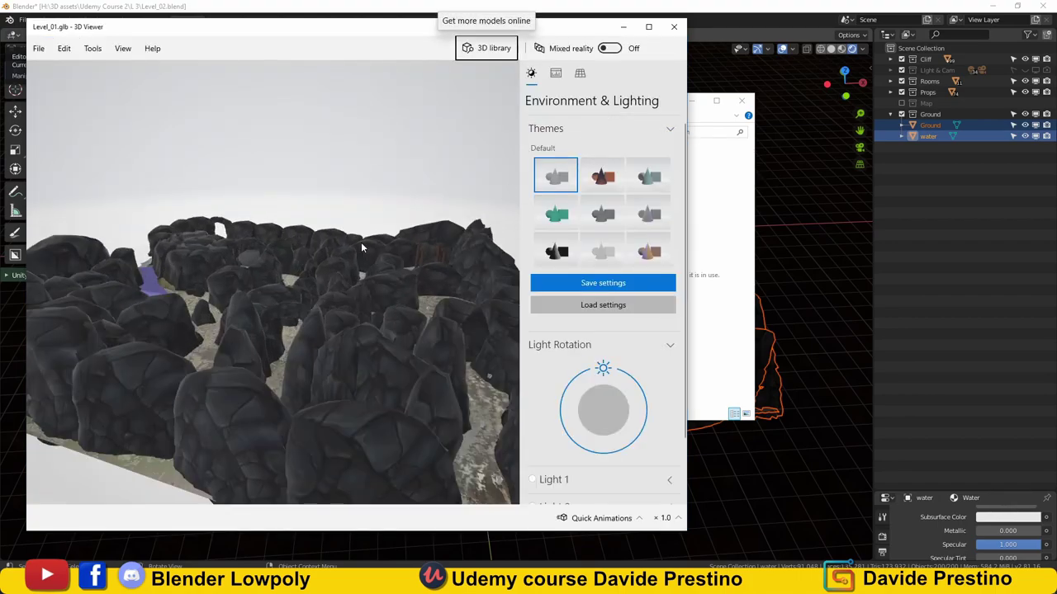
drag(352, 231, 518, 240)
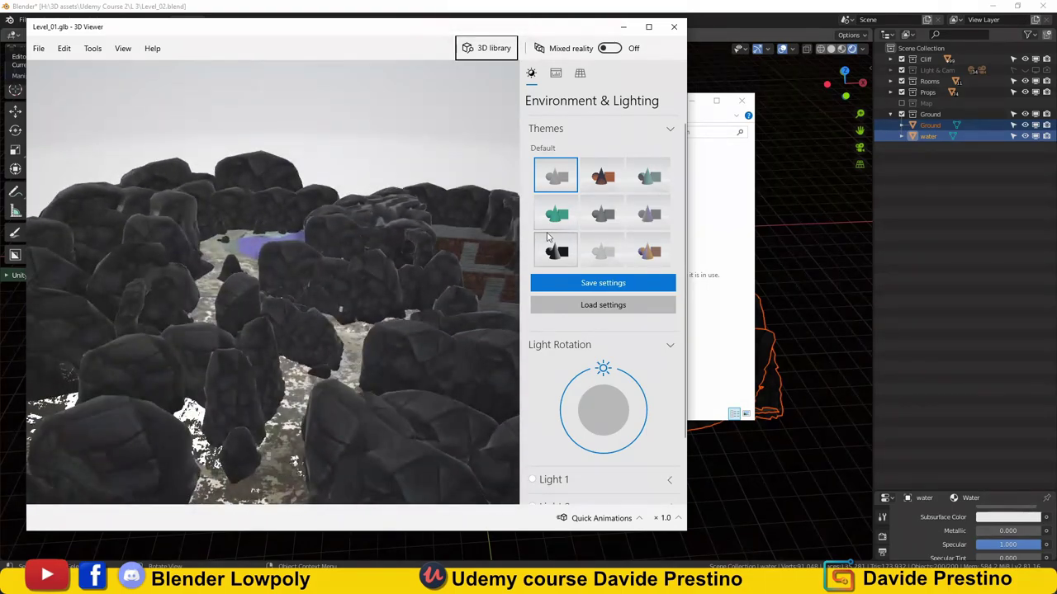
scroll(323, 327, up, 2)
mouse_move(330, 318)
mouse_down()
mouse_move(427, 314)
mouse_move(287, 310)
mouse_up()
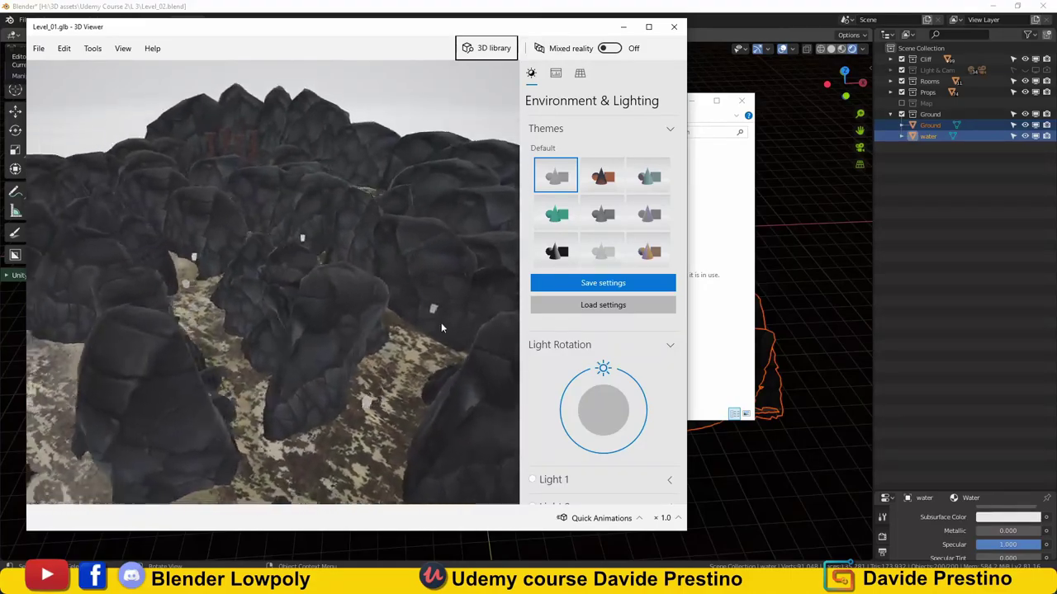
scroll(287, 310, down, 3)
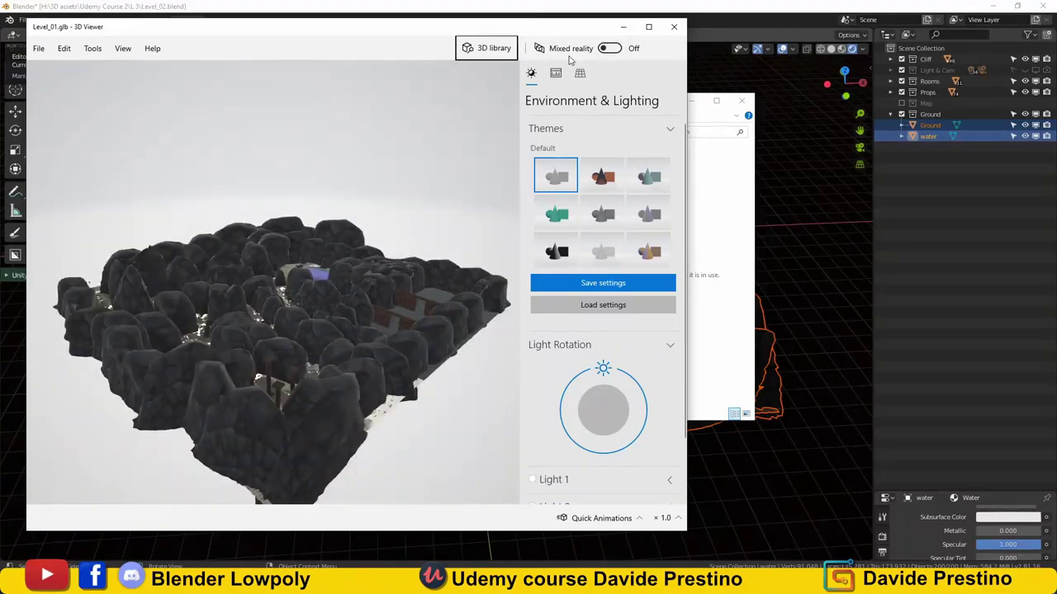
Close 3D Viewer, minimize the Dungeon folder window, and switch to the Godot Project Manager.
click(673, 26)
drag(591, 103, 659, 101)
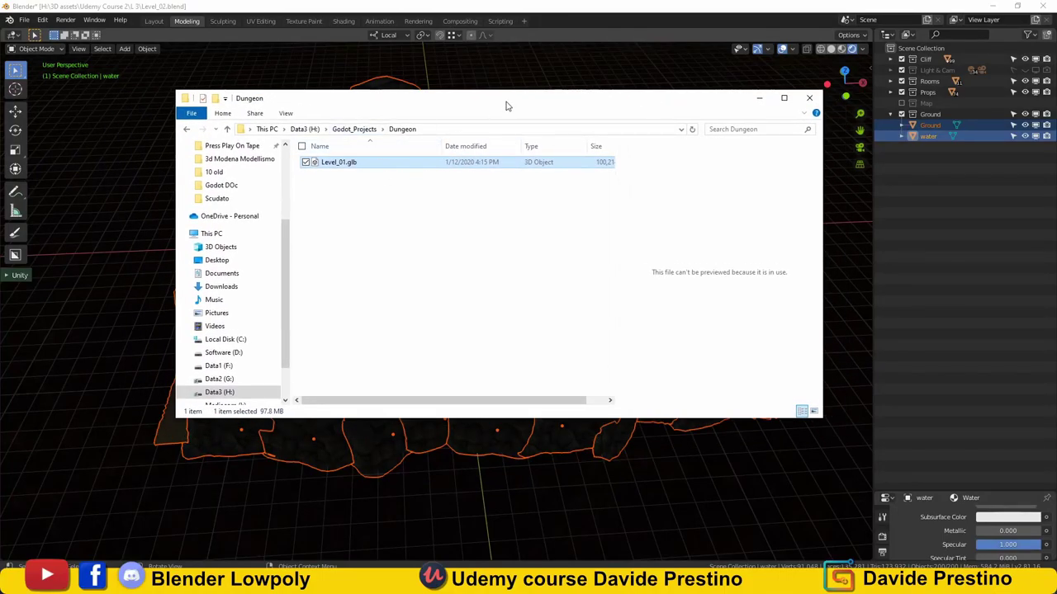
click(759, 97)
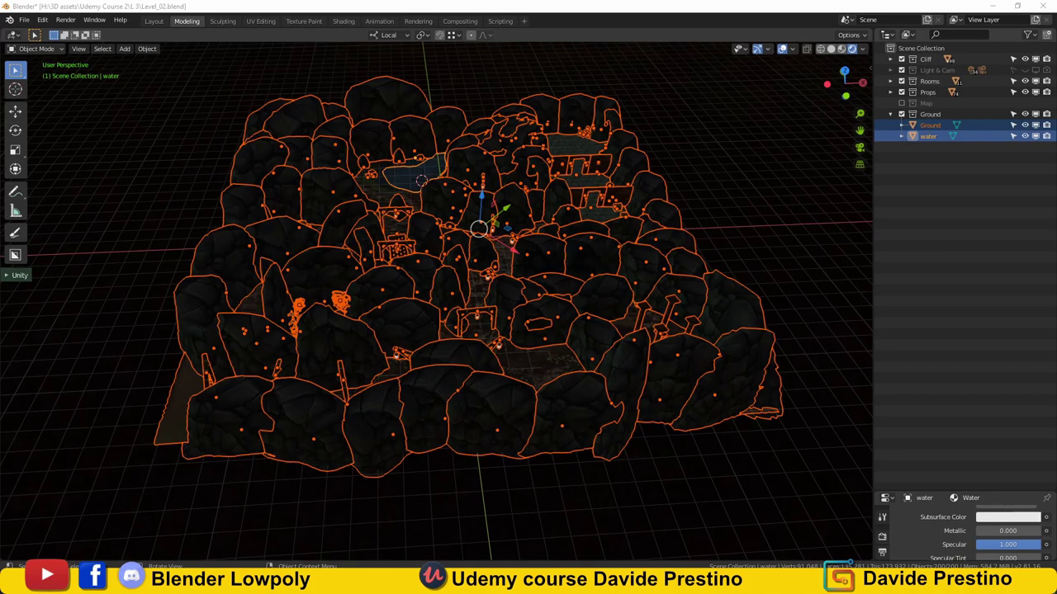
mouse_move(553, 582)
click(592, 553)
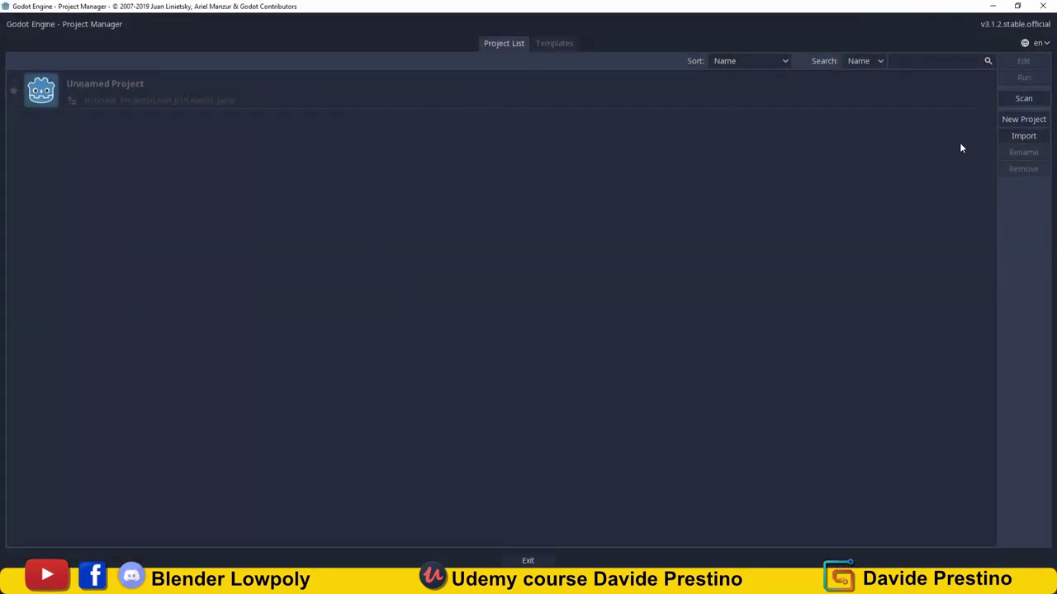
Remove the Unnamed Project from the Project Manager list.
click(846, 105)
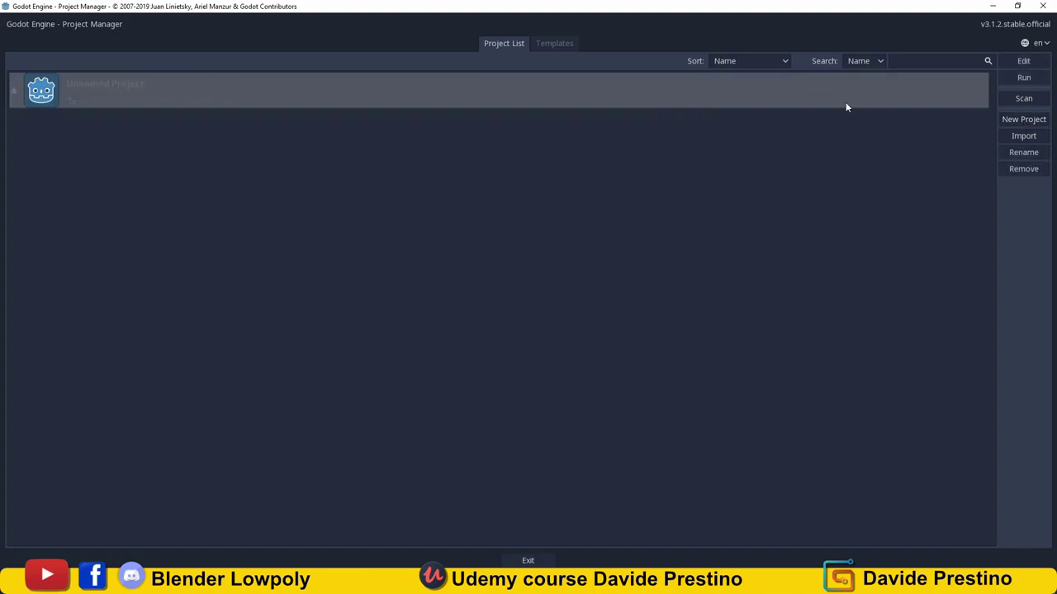
click(1031, 170)
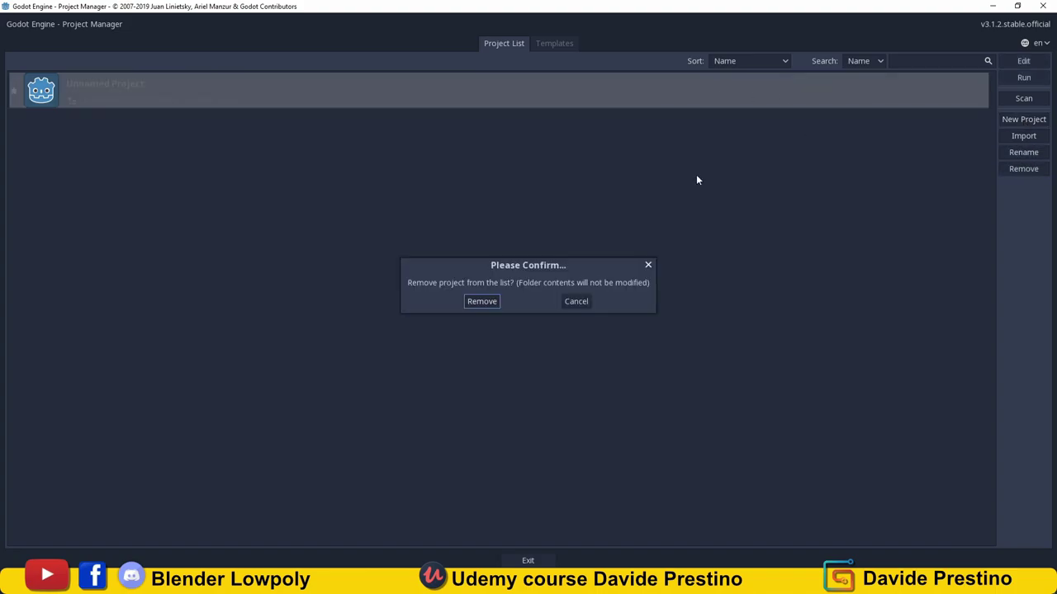
click(482, 301)
Start a new project and create a Level_TOPDOWN_Game folder in H:/Godot_Projects as its path.
click(1027, 122)
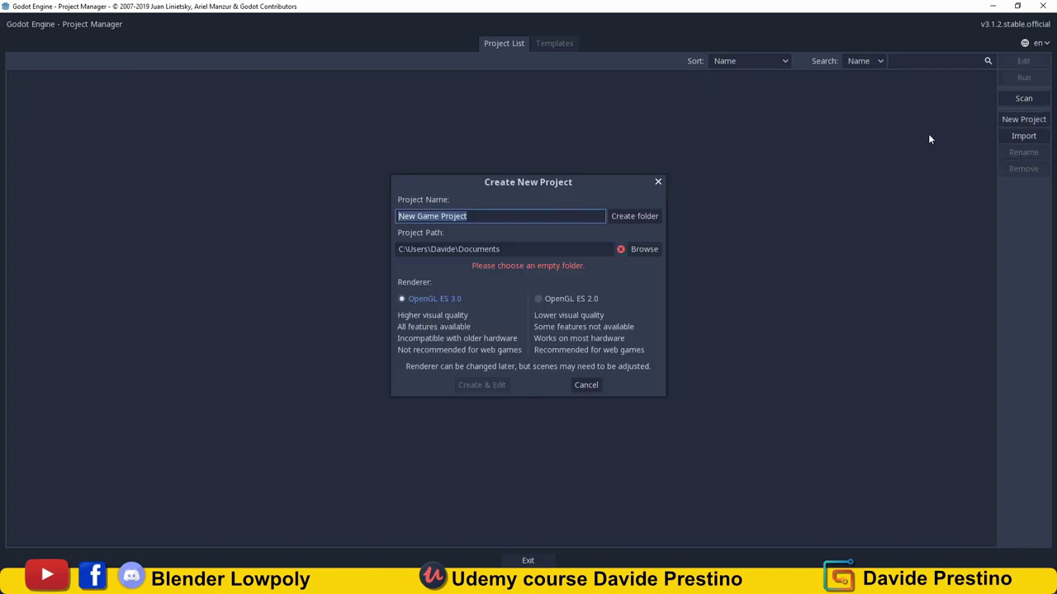
click(640, 250)
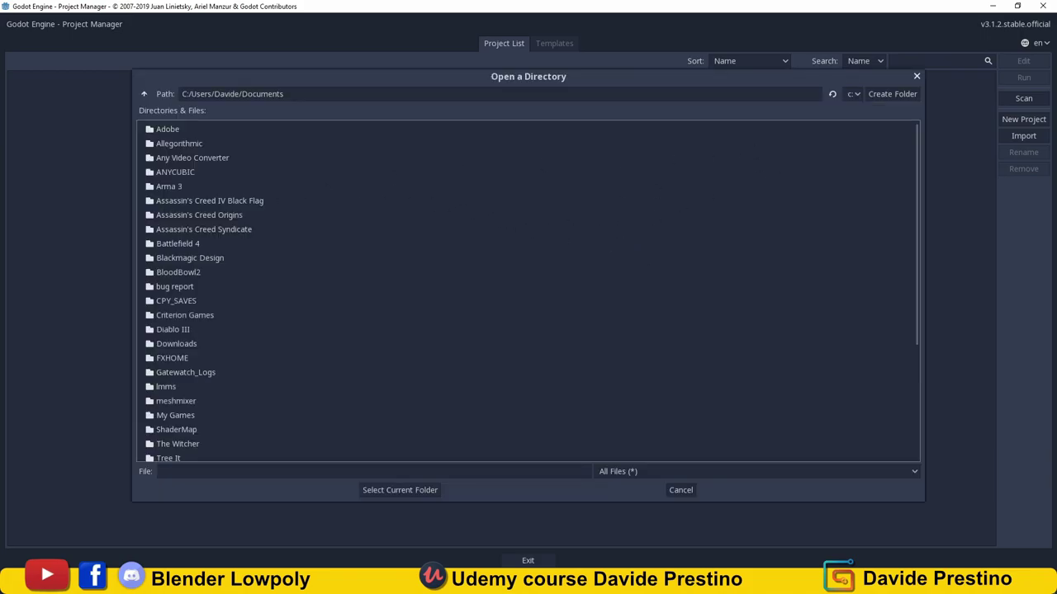
text(H:/Godot_Projects)
key(Return)
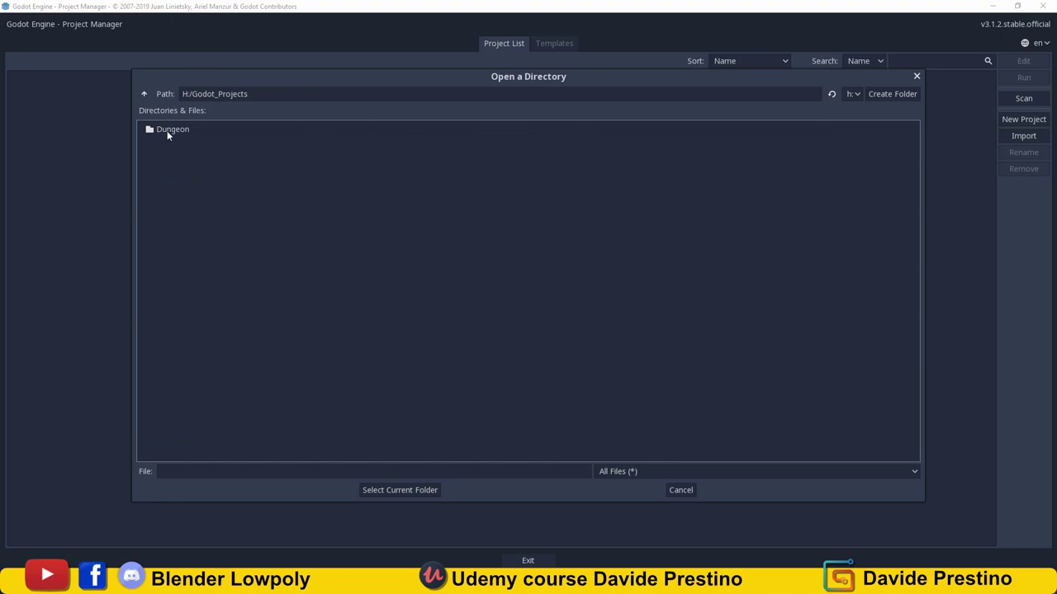
double_click(169, 130)
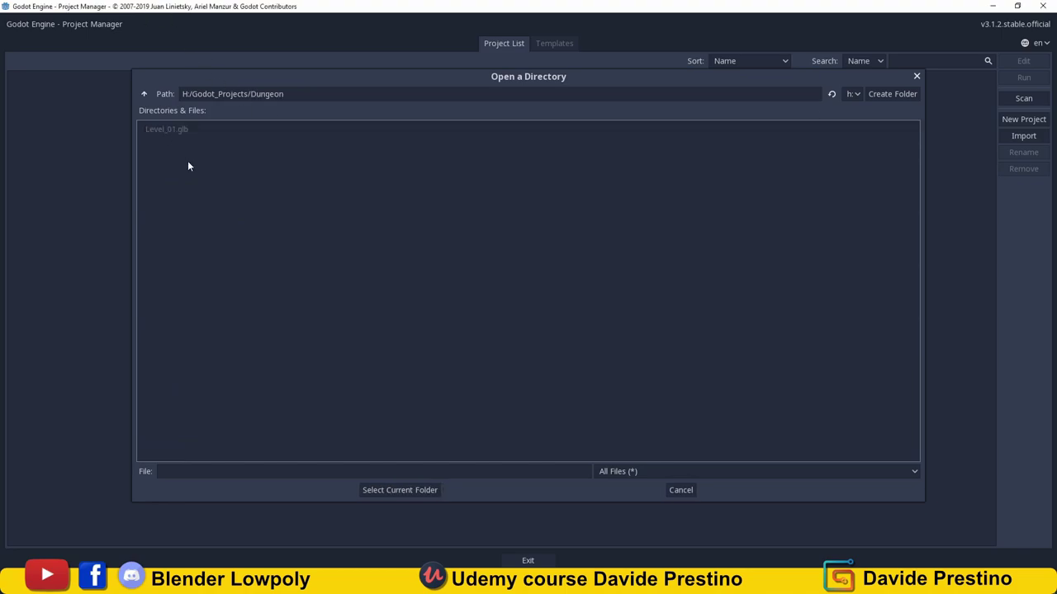
click(144, 94)
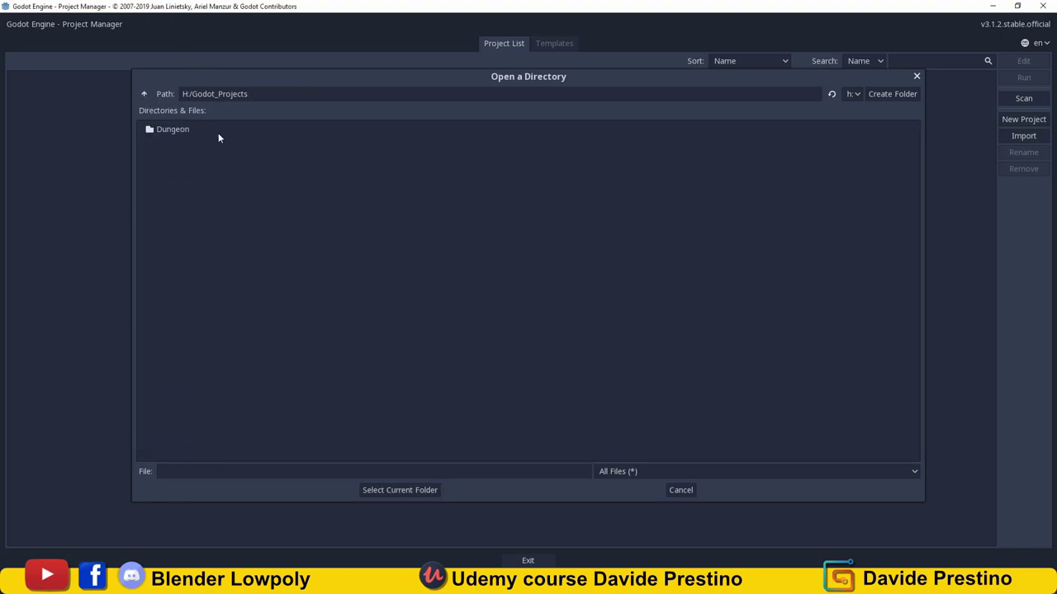
click(870, 101)
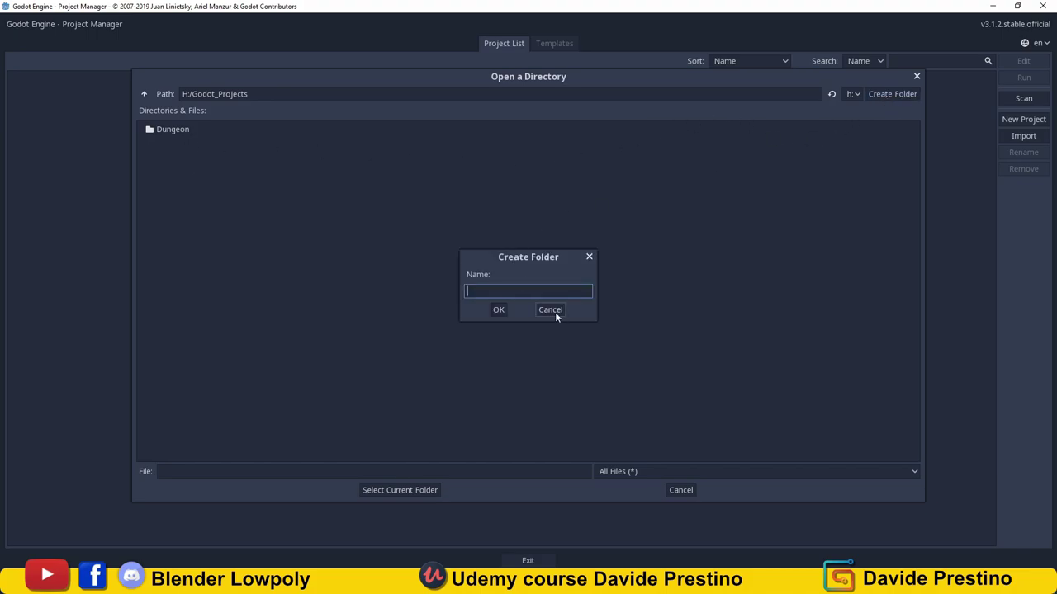
text(Le)
text(vel_)
text(TOPDO)
text(WN_Game)
click(498, 311)
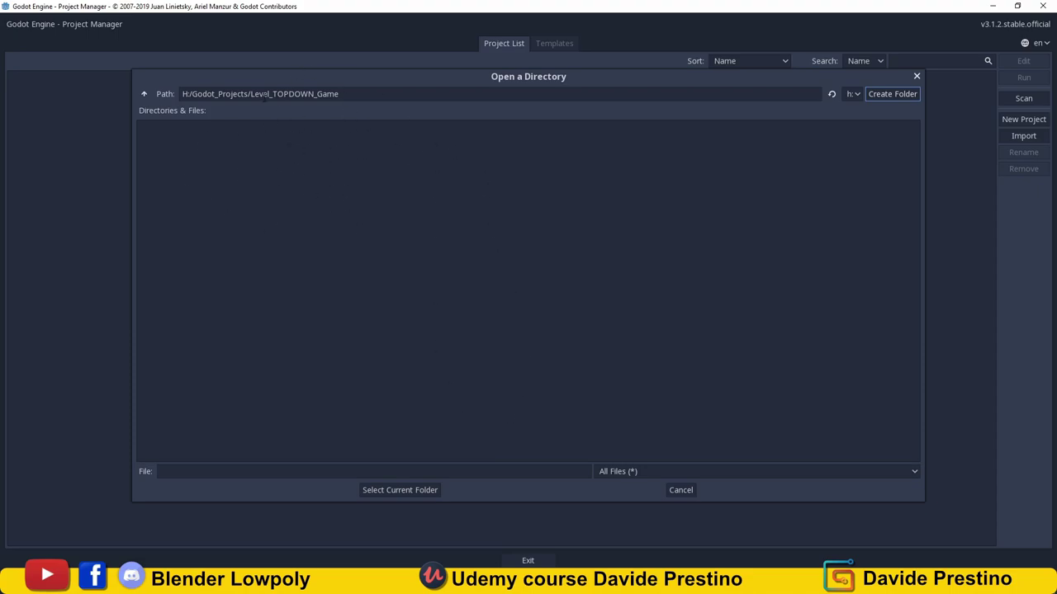
Use Level_TOPDOWN_Game as the path, name the project Game_TopDown, and Create & Edit.
click(400, 489)
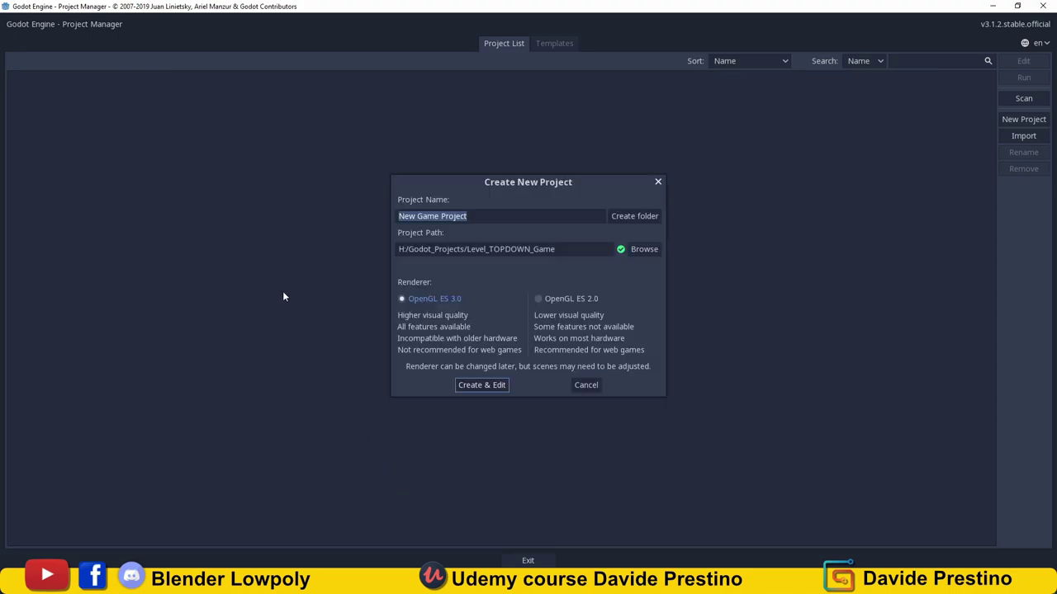
click(486, 218)
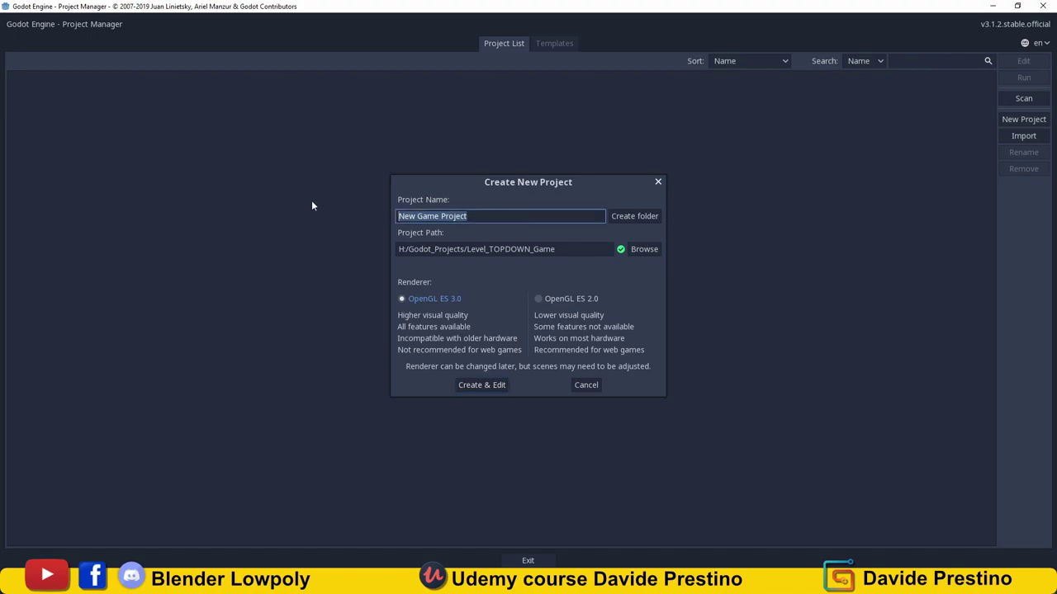
text(Game)
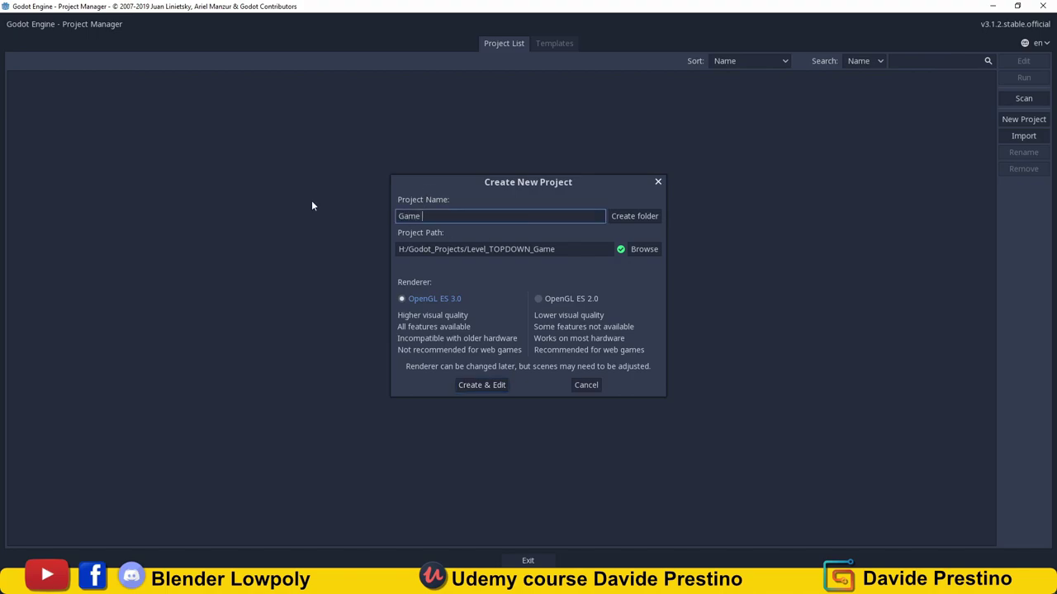
text(_Top)
text(Down)
click(492, 388)
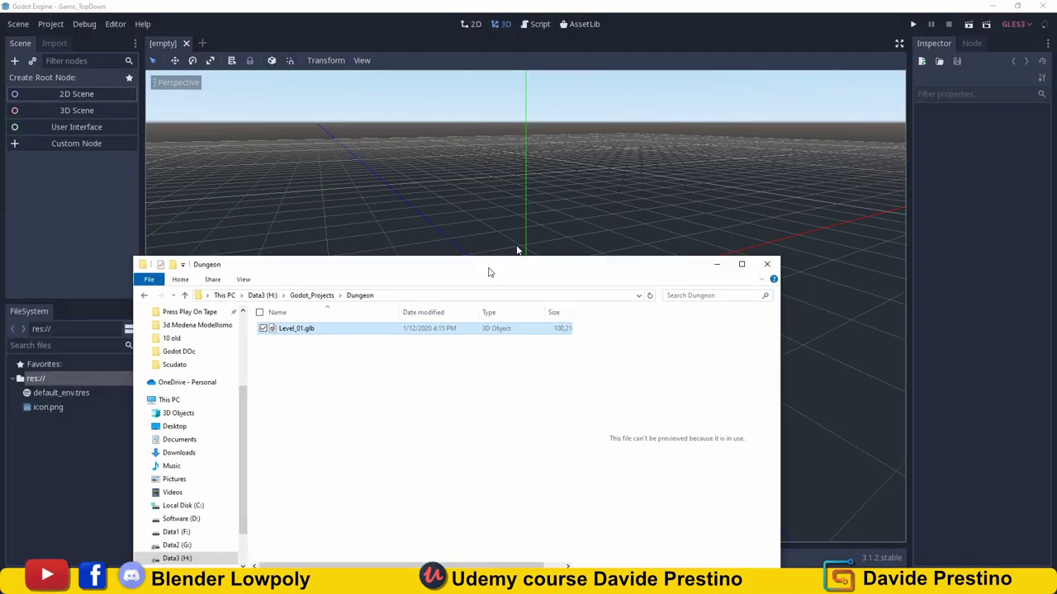
Copy the Dungeon folder from Godot_Projects into Level_TOPDOWN_Game, then minimize Explorer.
drag(430, 246, 498, 117)
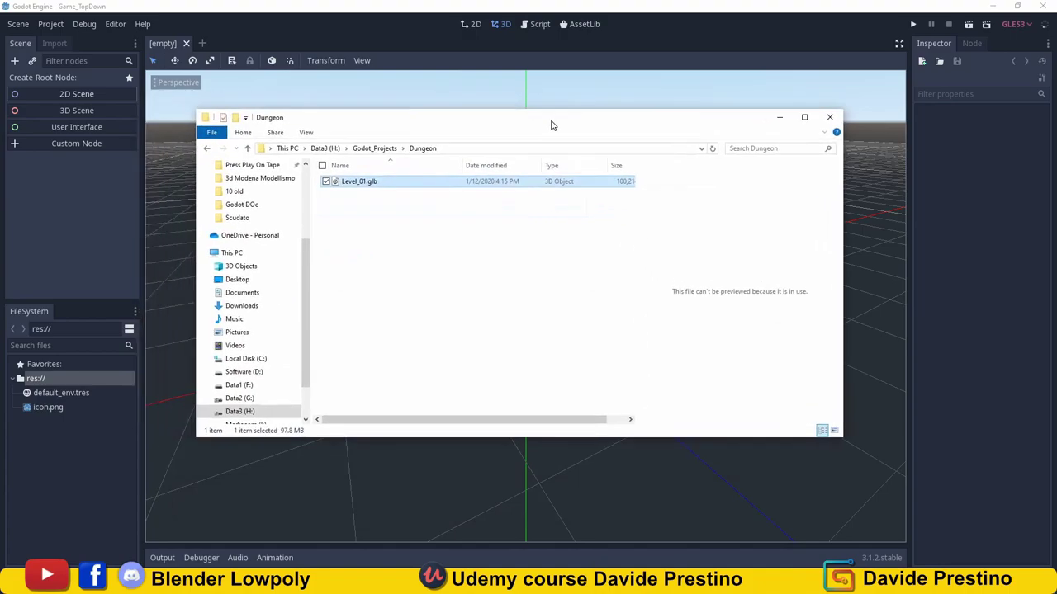
click(384, 148)
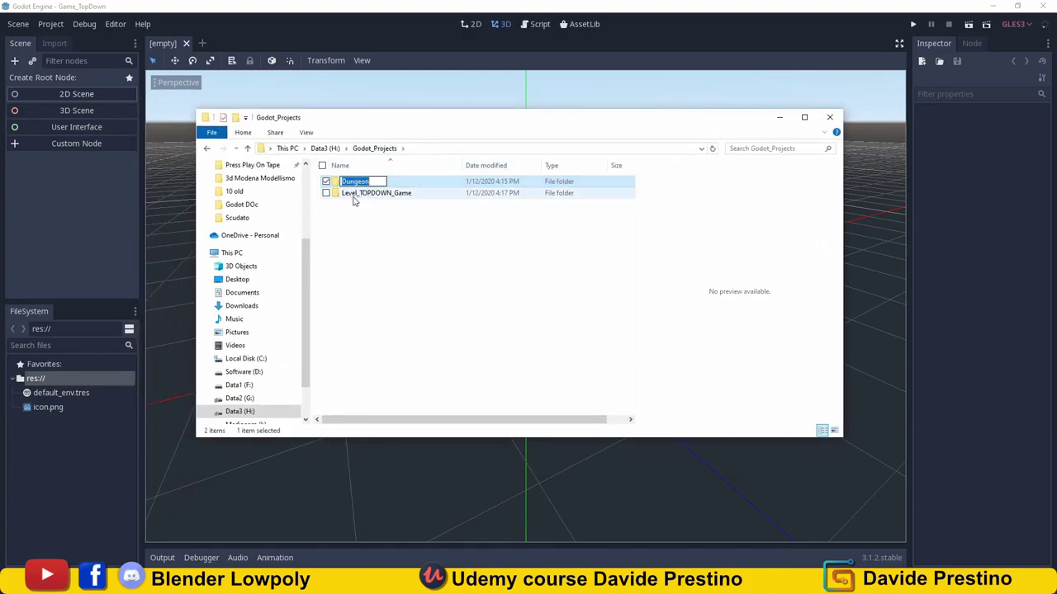
right_click(360, 185)
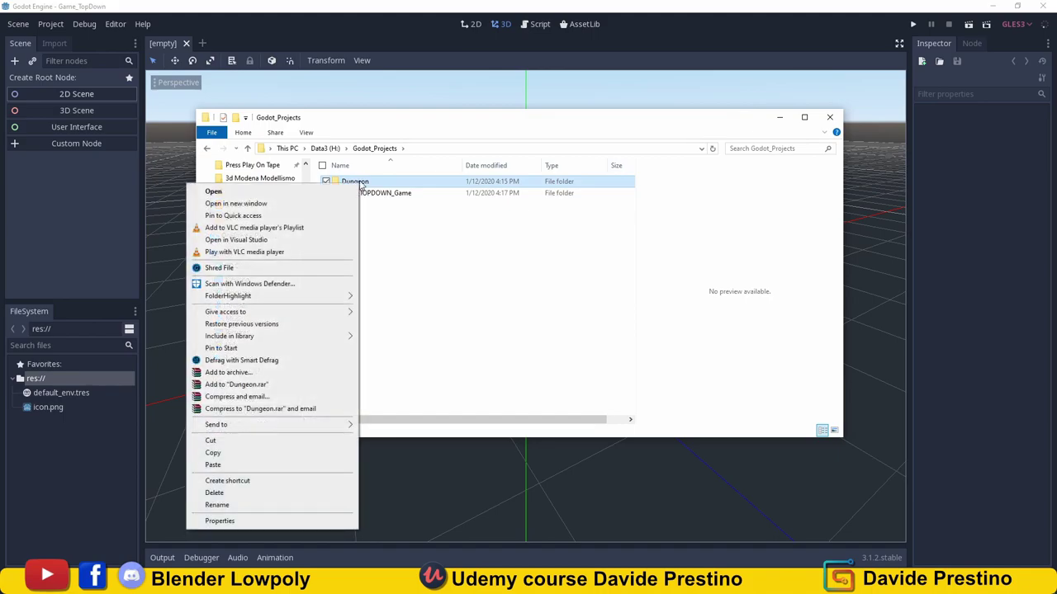
click(213, 453)
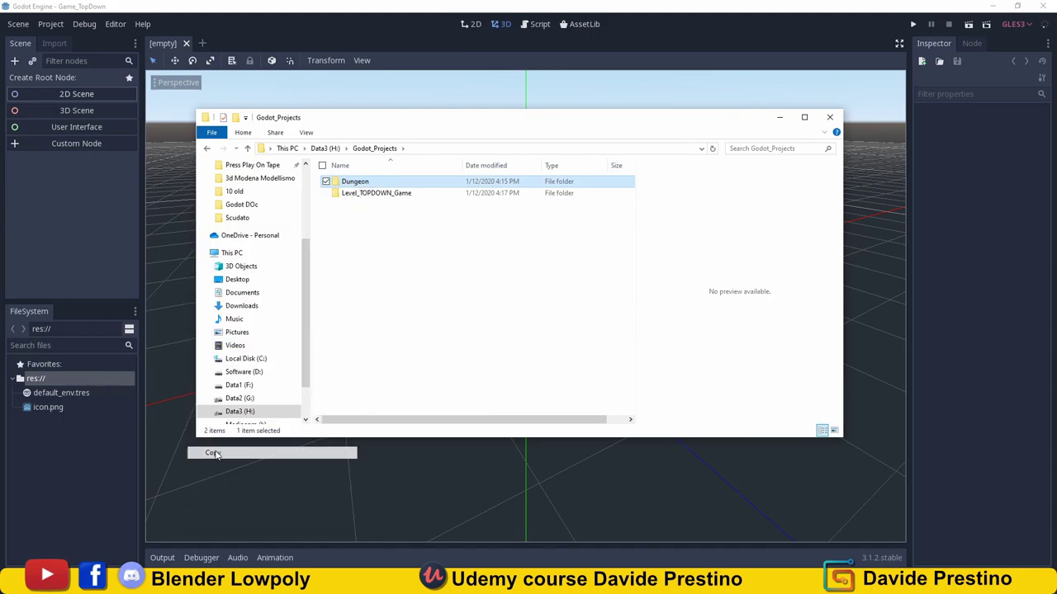
double_click(376, 193)
right_click(360, 269)
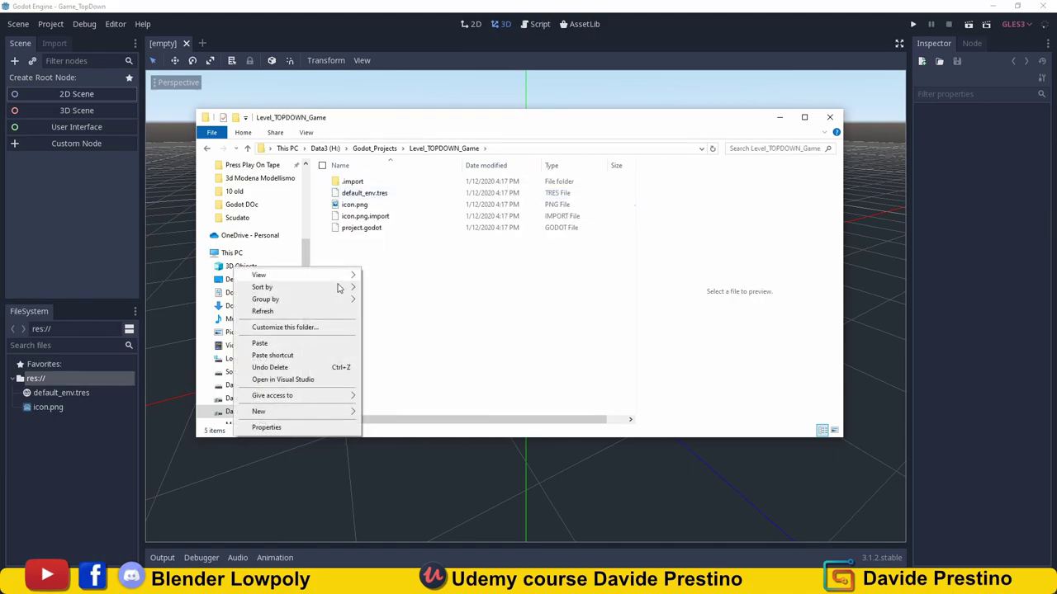
click(266, 344)
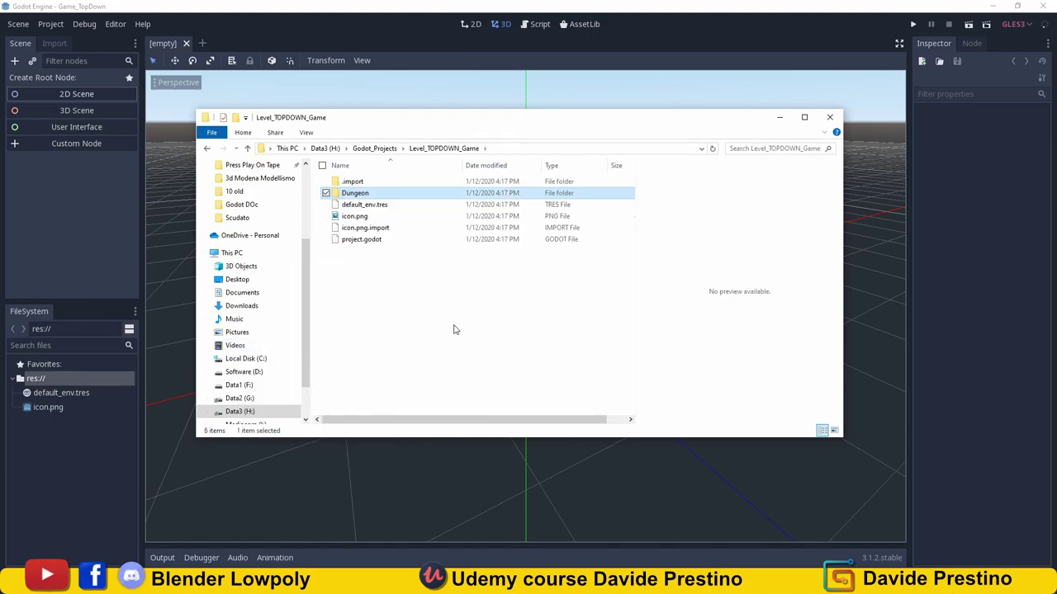
key(super+Down)
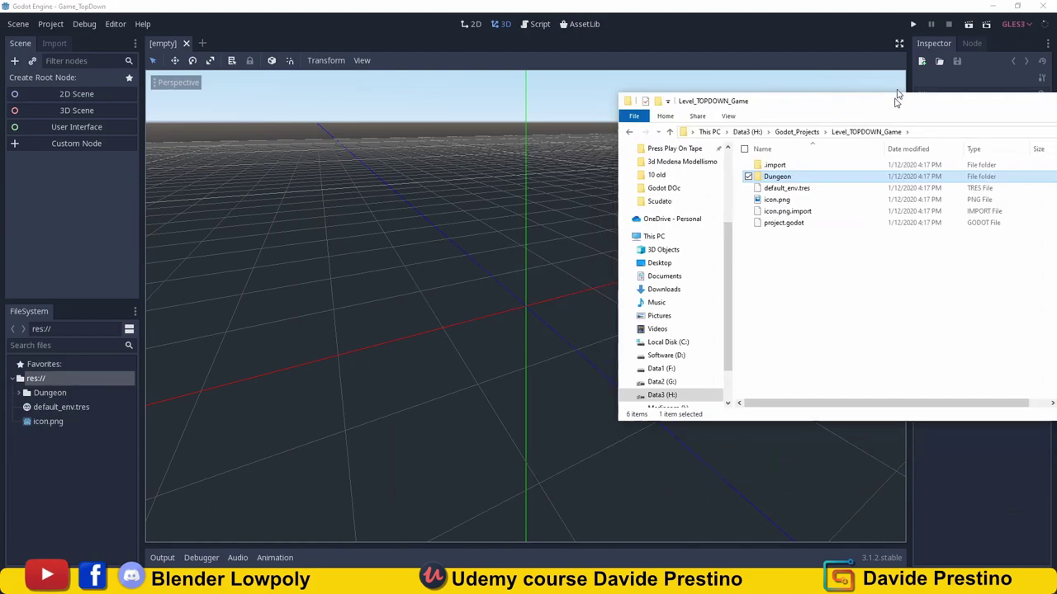
Check the copied Dungeon folder, then expand Dungeon in FileSystem and open Level_01.glb.
drag(684, 94, 357, 116)
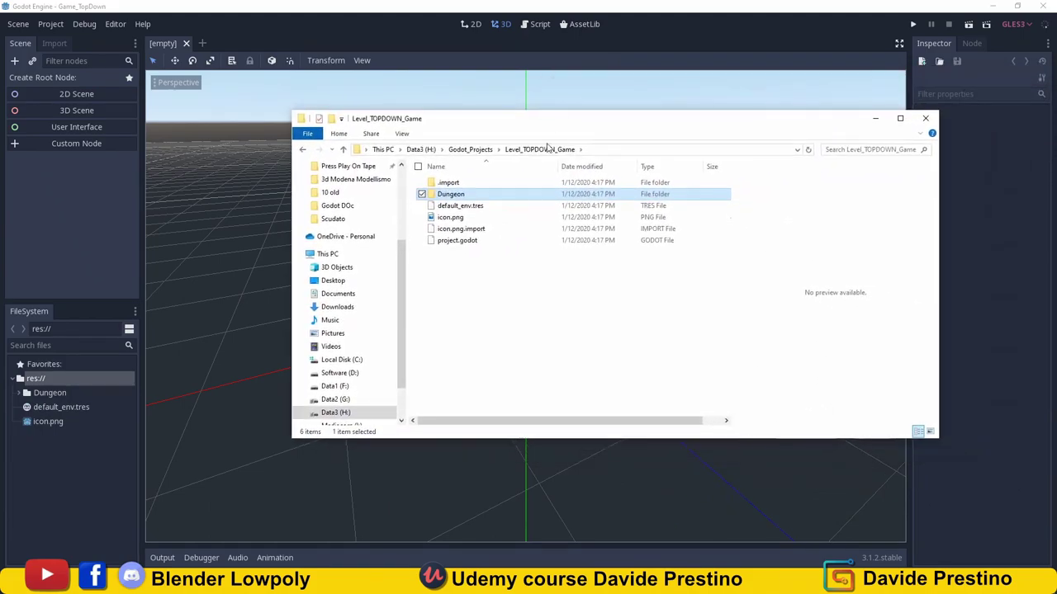
double_click(448, 194)
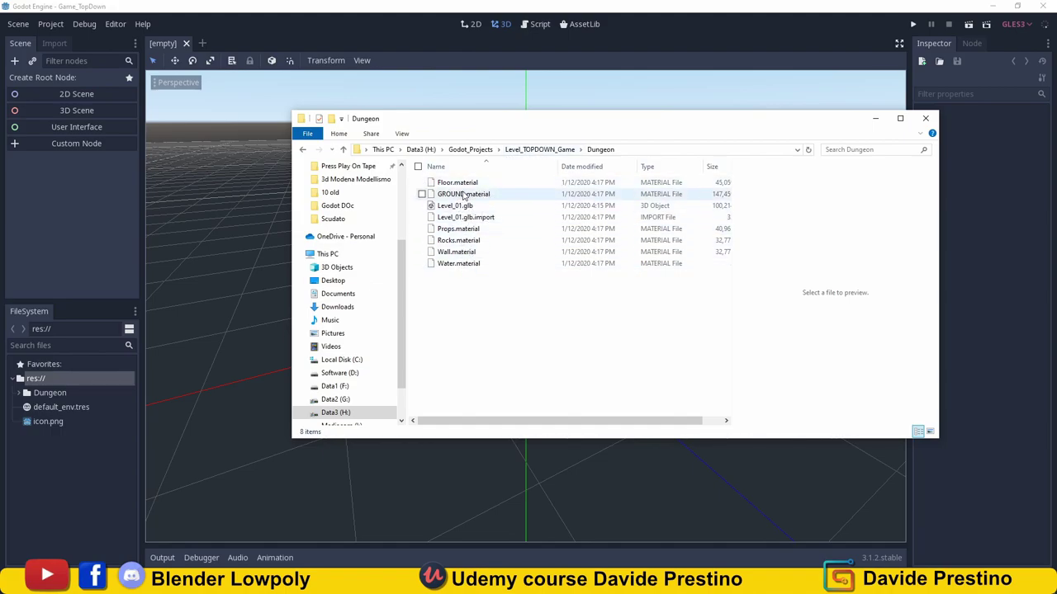
drag(565, 123, 352, 224)
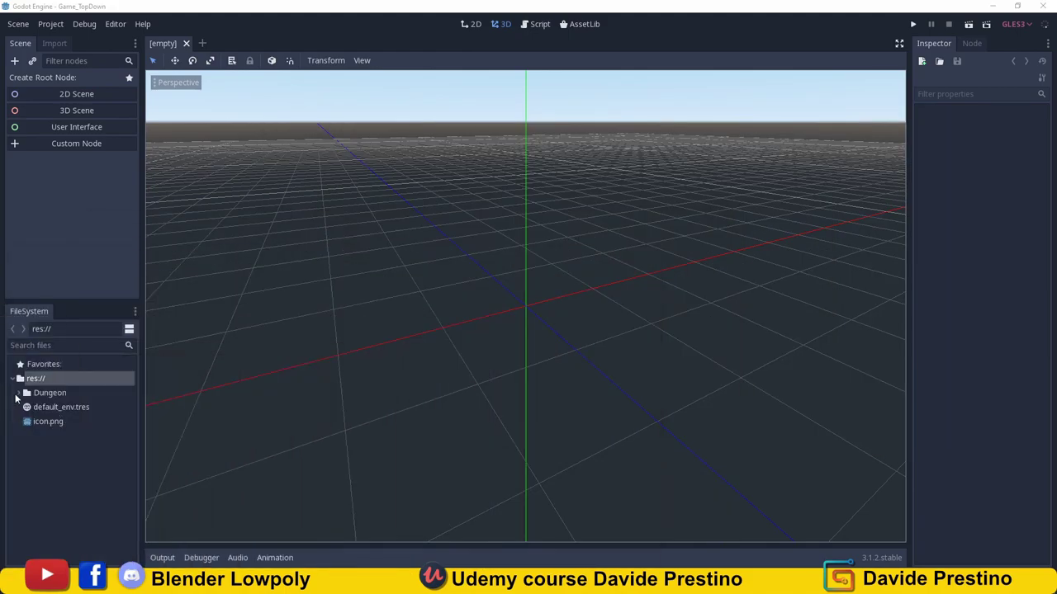
click(21, 394)
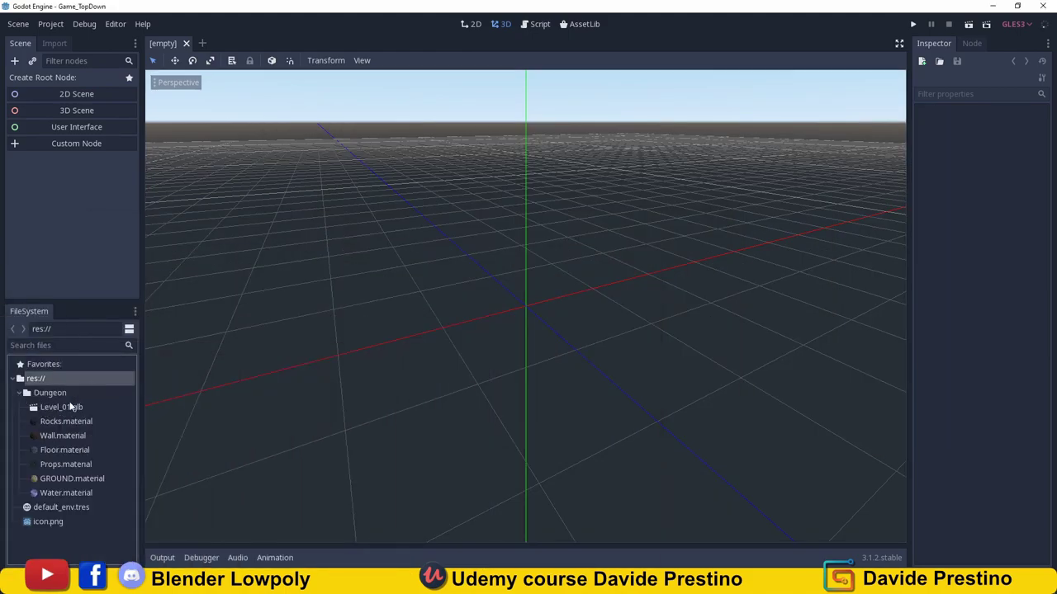
double_click(52, 407)
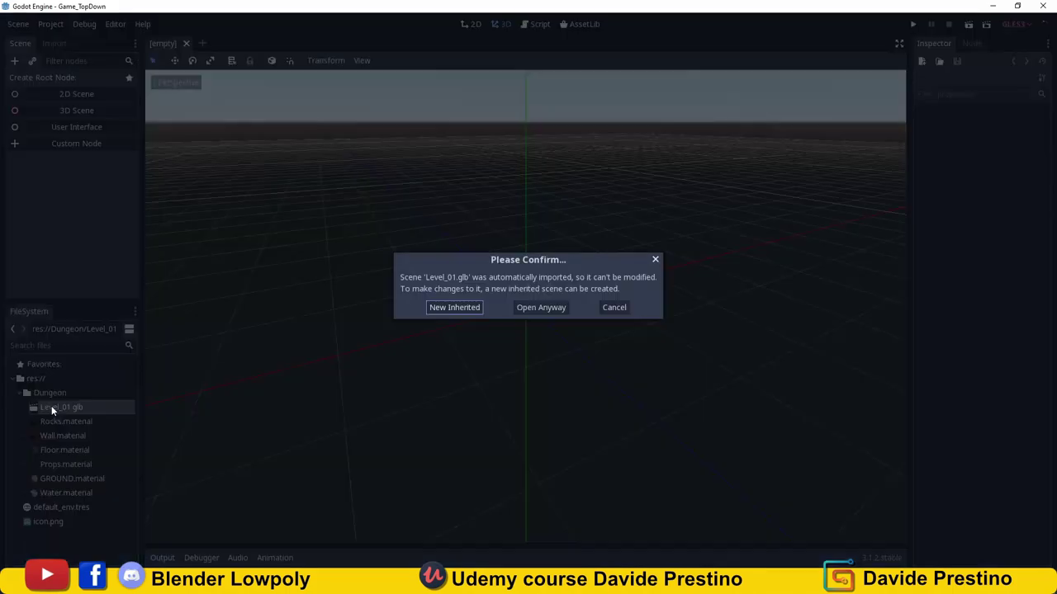
click(437, 310)
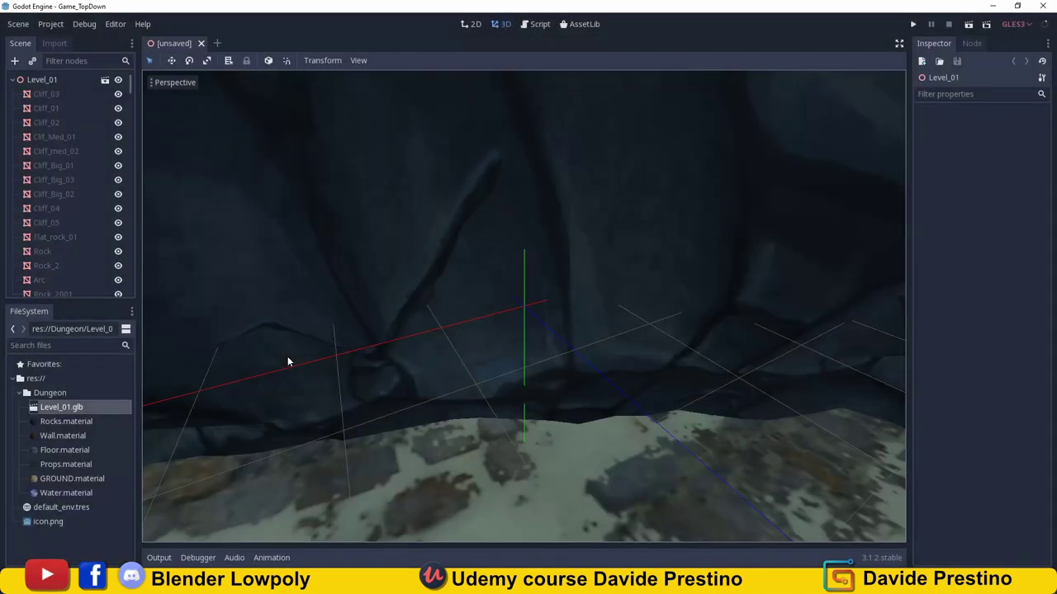
scroll(611, 312, up, 3)
scroll(556, 306, up, 5)
scroll(551, 303, down, 5)
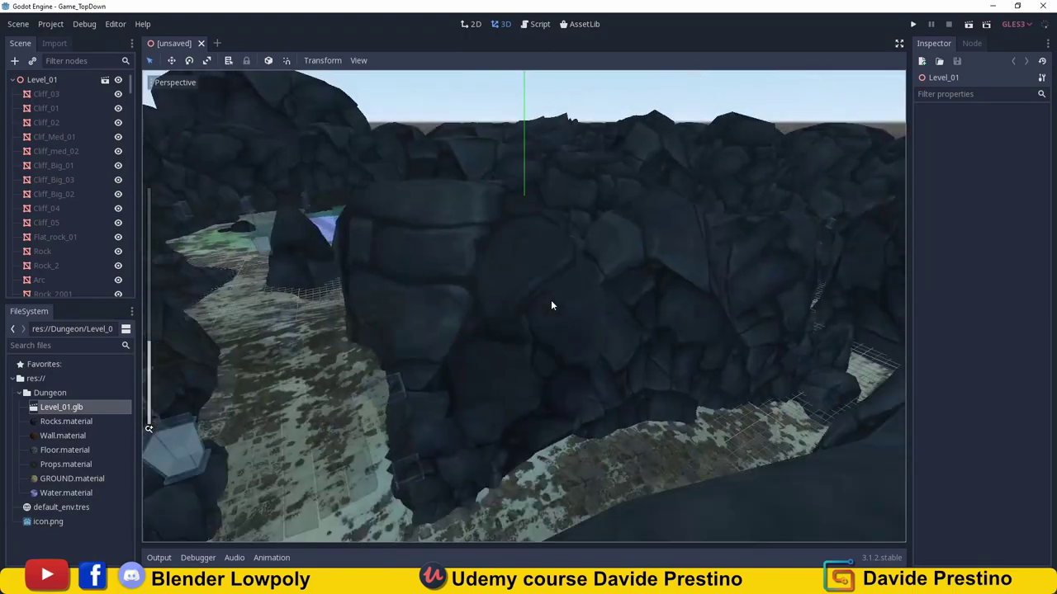
mouse_move(551, 302)
middle_down()
mouse_move(616, 313)
mouse_move(503, 318)
mouse_move(642, 336)
mouse_move(696, 330)
middle_up()
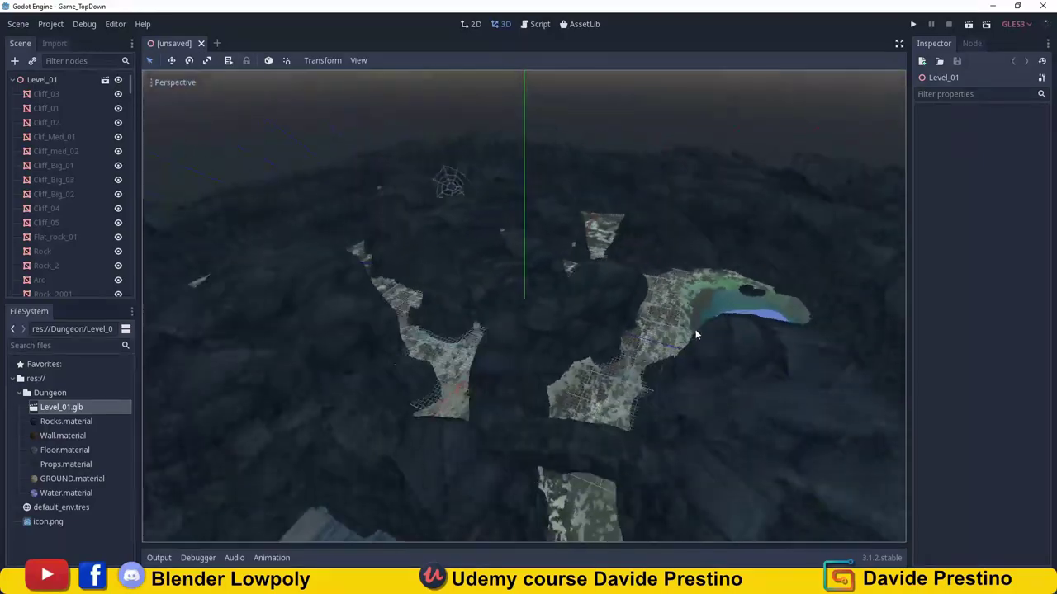
scroll(633, 328, up, 3)
scroll(577, 327, up, 2)
middle_drag(577, 326, 618, 310)
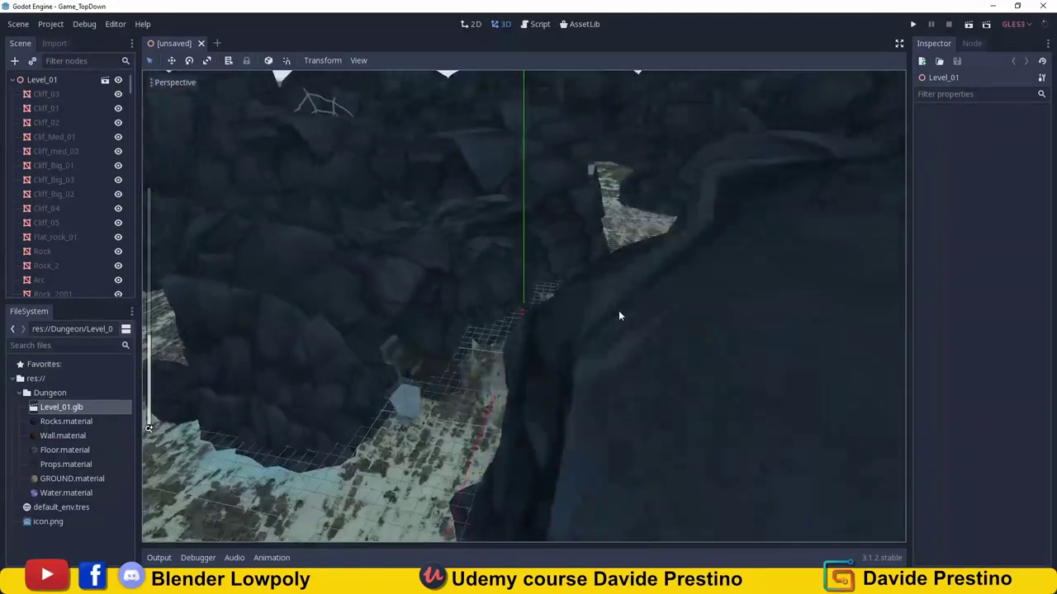
scroll(622, 305, down, 3)
mouse_move(500, 349)
middle_down()
mouse_move(449, 333)
mouse_move(483, 298)
mouse_move(414, 347)
mouse_move(327, 333)
middle_up()
scroll(481, 304, up, 2)
scroll(346, 324, up, 3)
scroll(351, 322, down, 3)
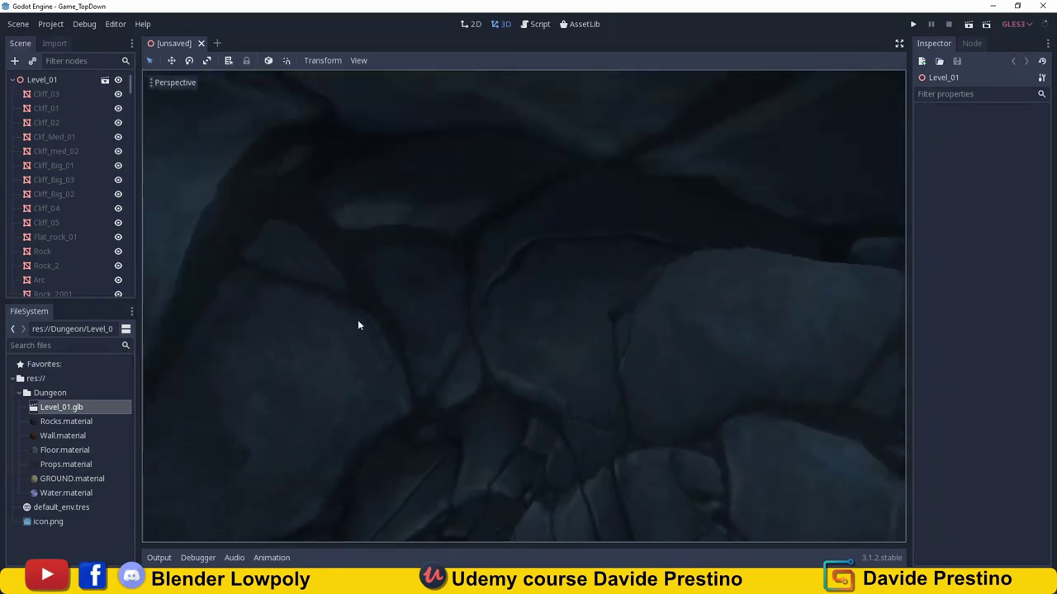
scroll(364, 327, down, 3)
mouse_move(656, 397)
middle_down()
mouse_move(741, 429)
mouse_move(819, 431)
mouse_move(474, 399)
middle_up()
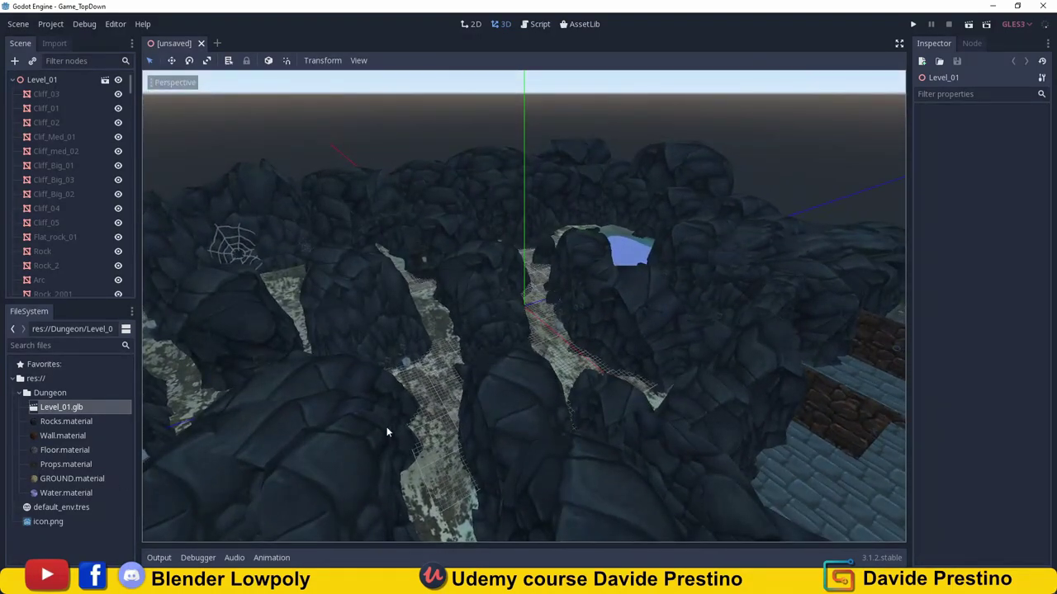
mouse_move(388, 432)
middle_down()
mouse_move(479, 352)
mouse_move(468, 350)
middle_up()
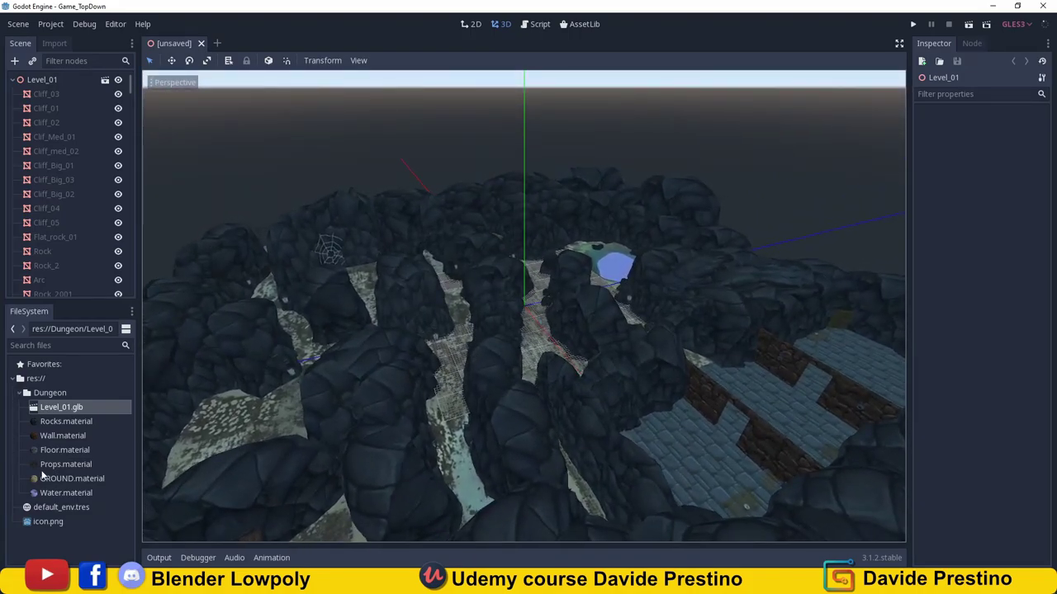
click(68, 465)
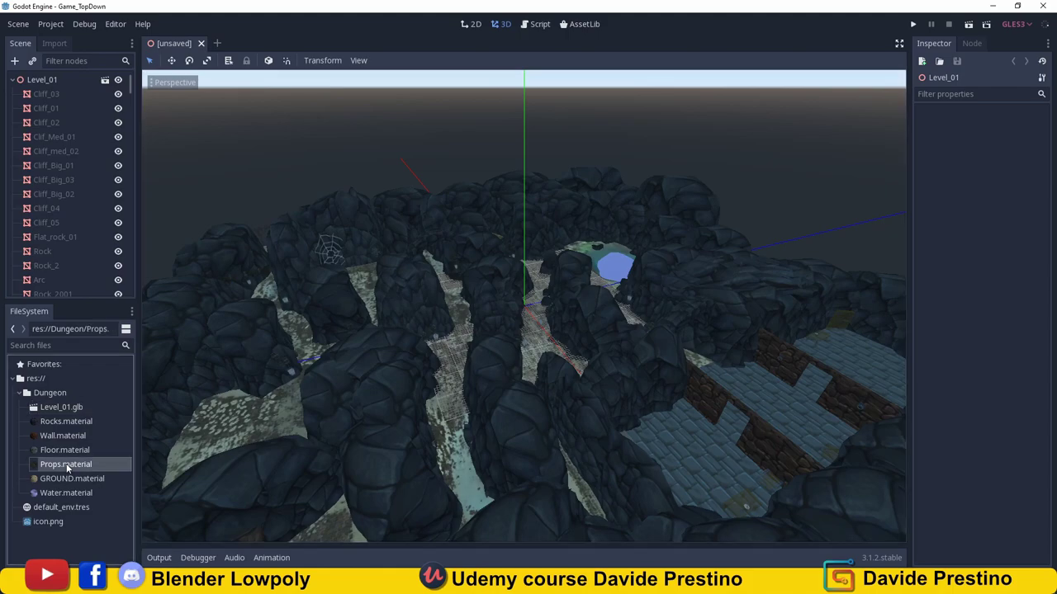
middle_drag(433, 335, 466, 325)
scroll(456, 315, up, 3)
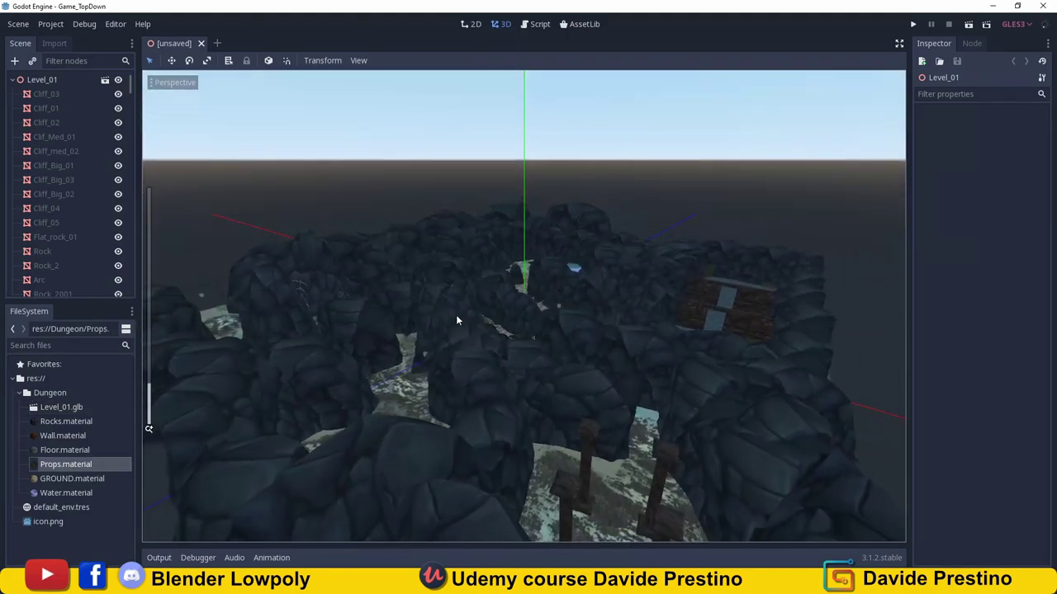
mouse_move(542, 336)
middle_down()
mouse_move(547, 276)
mouse_move(543, 298)
mouse_move(675, 294)
mouse_move(584, 269)
middle_up()
scroll(608, 276, up, 5)
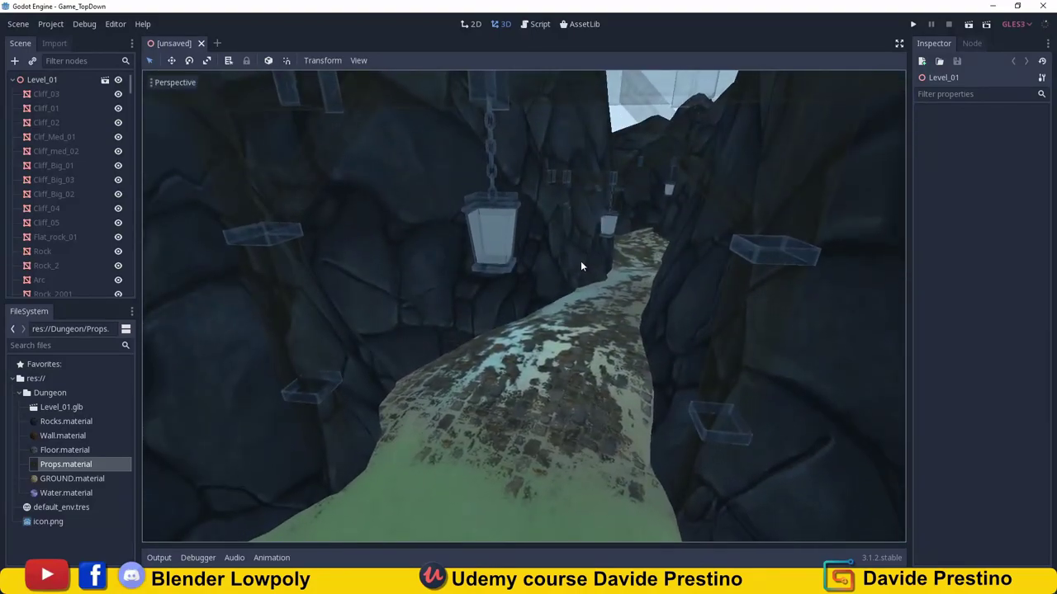
scroll(581, 262, down, 2)
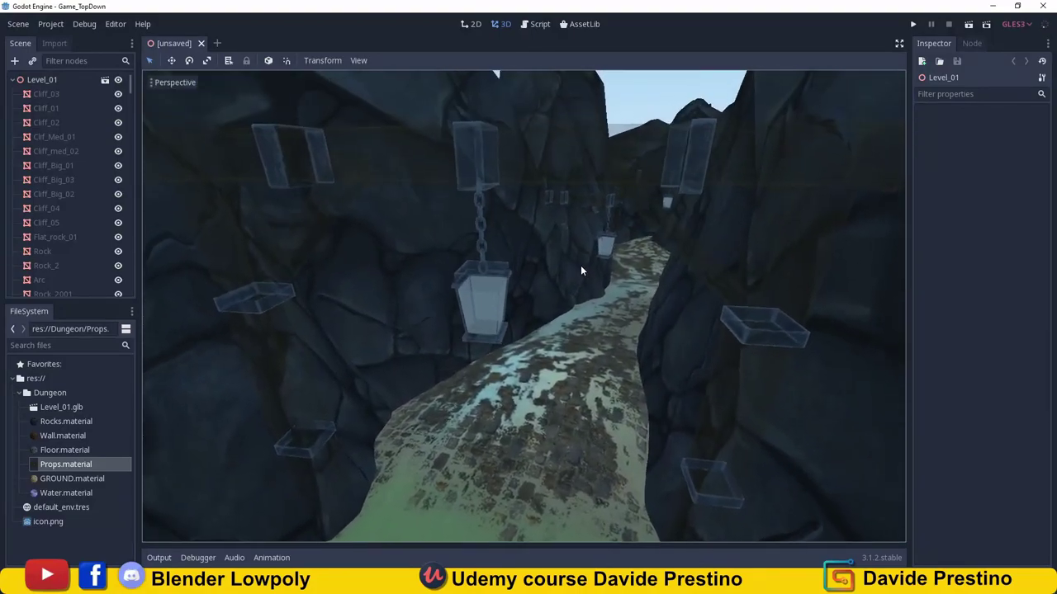
Turn off the Transparent flag in Props.material's Flags settings.
double_click(45, 470)
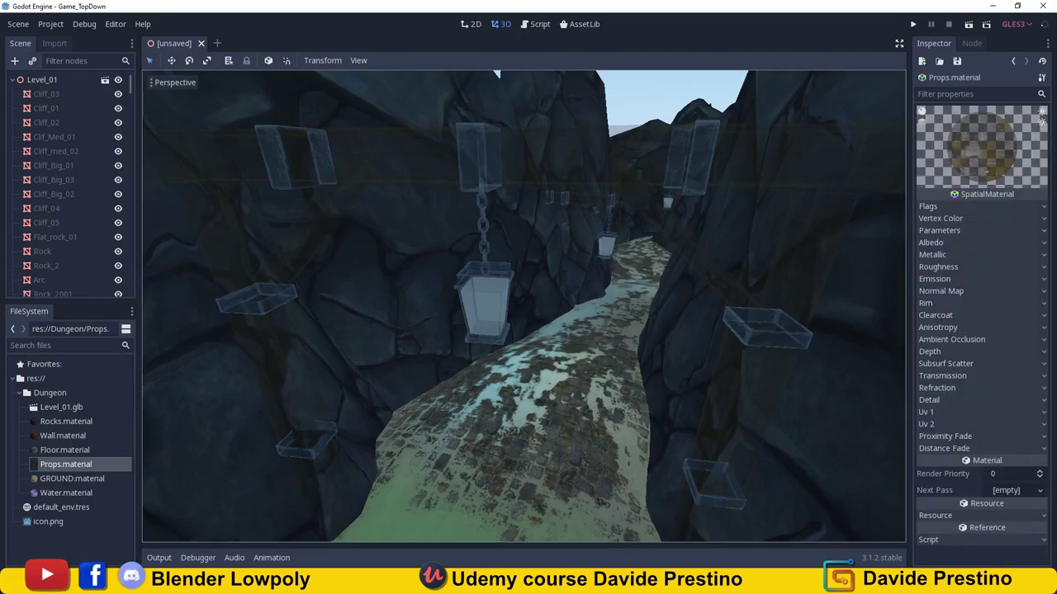
click(928, 206)
click(986, 219)
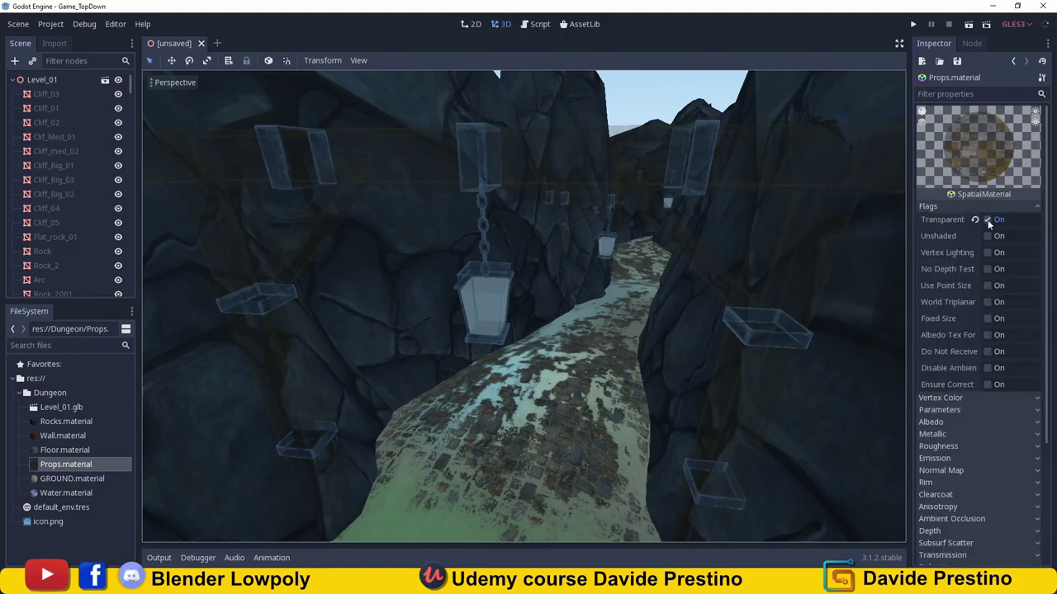
click(987, 220)
Inspect the now-solid beams, lanterns and cliffs, then bring up Water.material's properties.
middle_drag(619, 276, 639, 263)
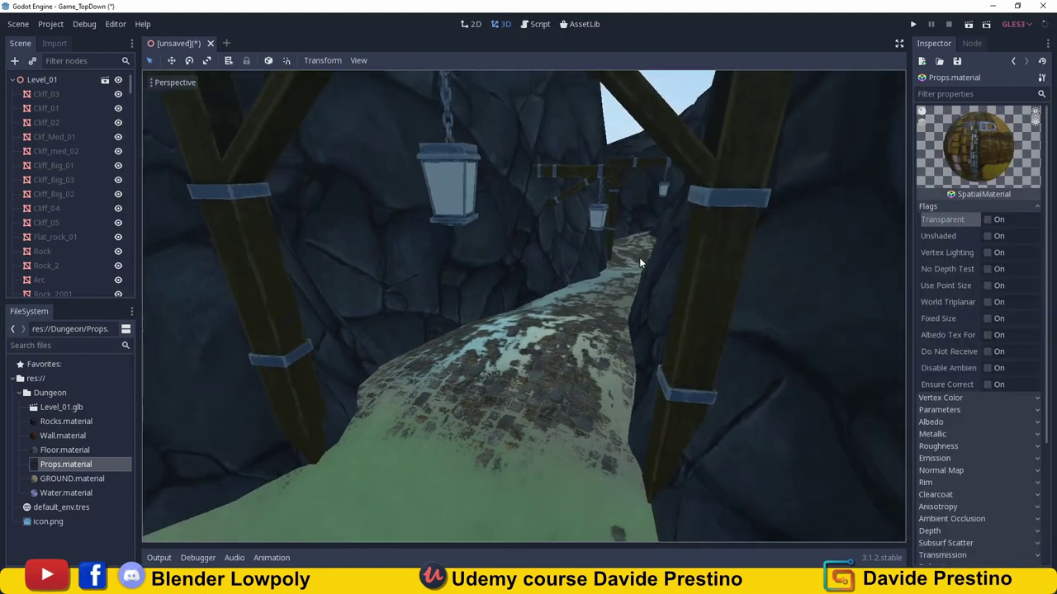
scroll(640, 264, down, 3)
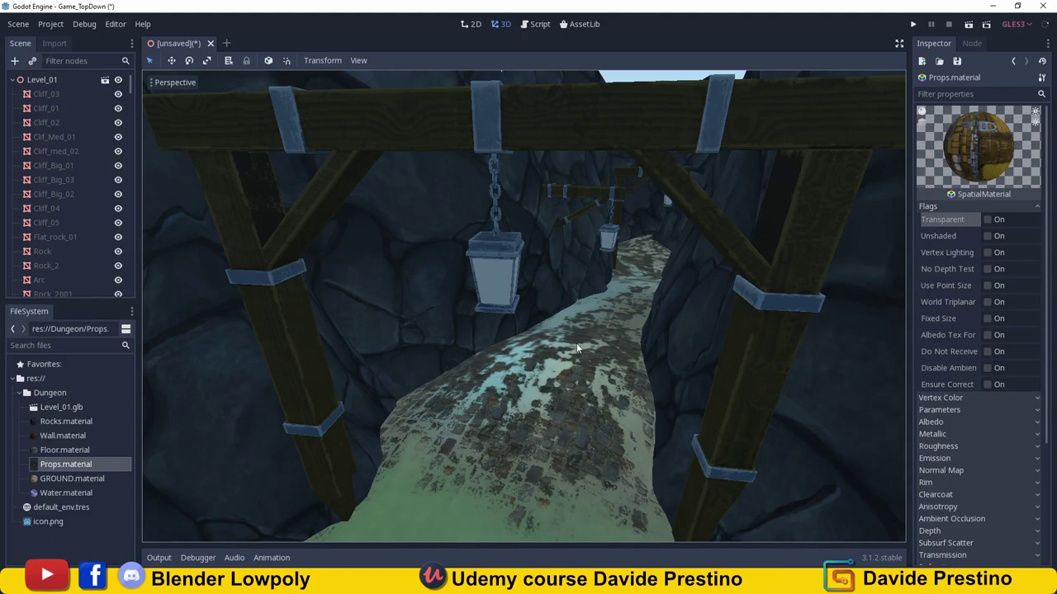
scroll(421, 273, down, 5)
scroll(504, 281, down, 3)
scroll(555, 280, down, 3)
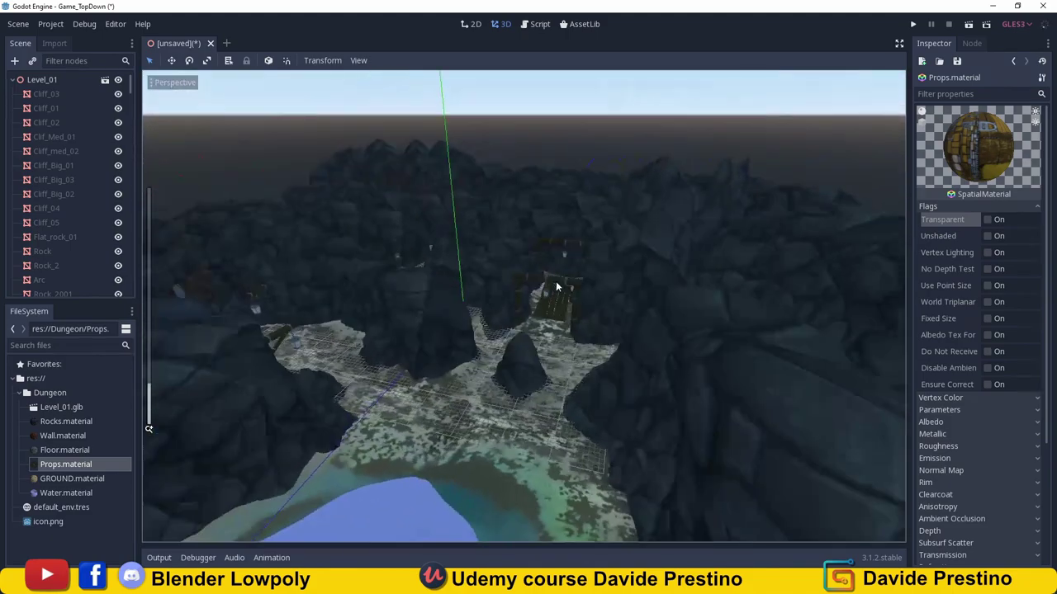
scroll(569, 269, down, 3)
scroll(583, 262, up, 5)
scroll(586, 259, up, 2)
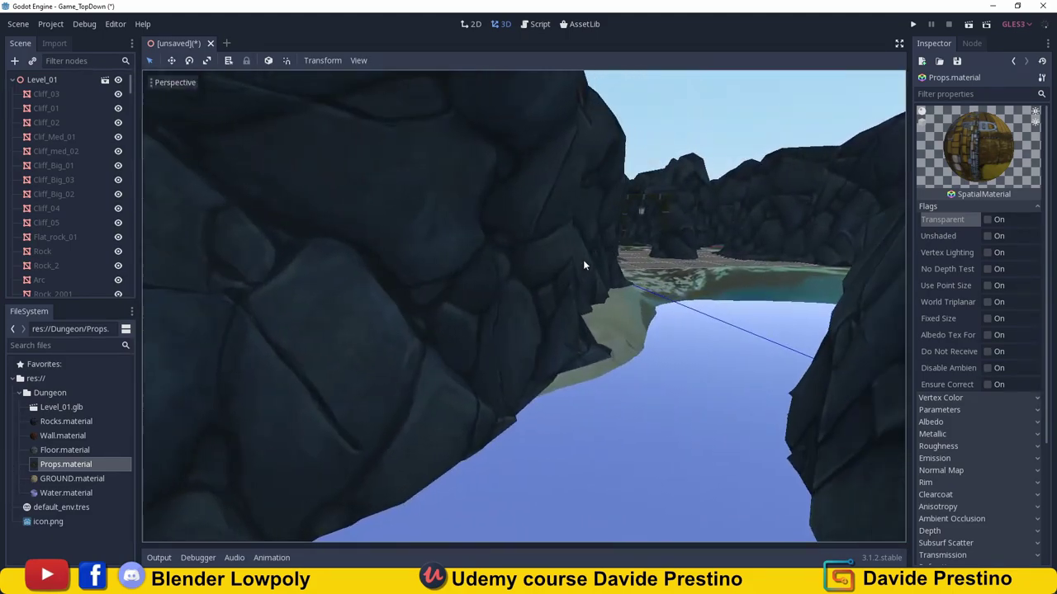
middle_drag(709, 328, 662, 370)
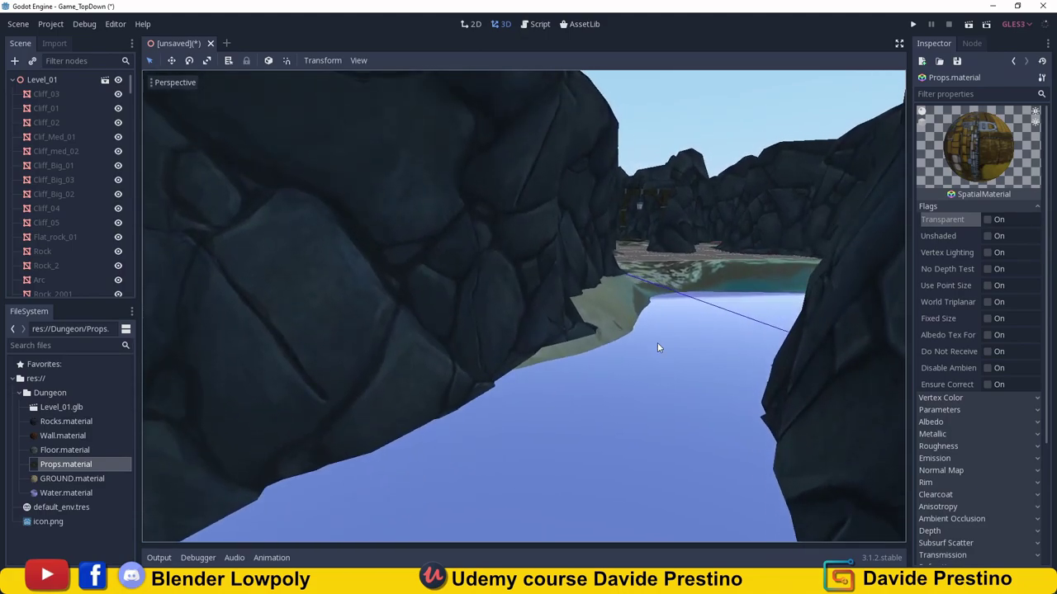
click(58, 493)
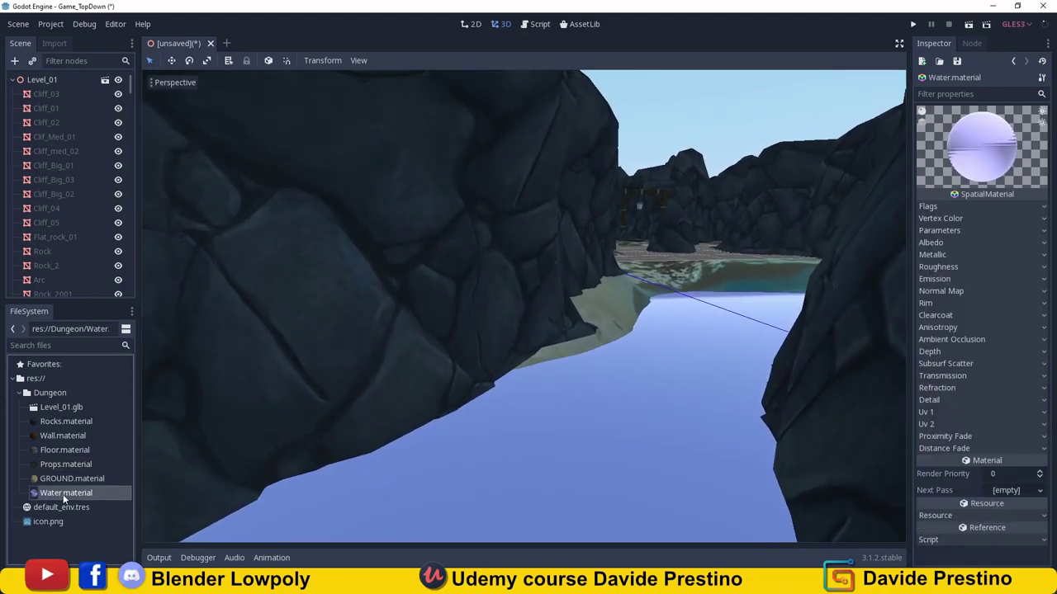
Set the Water material's albedo to a deep blue (88, 83, 178) with alpha 65.
click(931, 242)
click(997, 258)
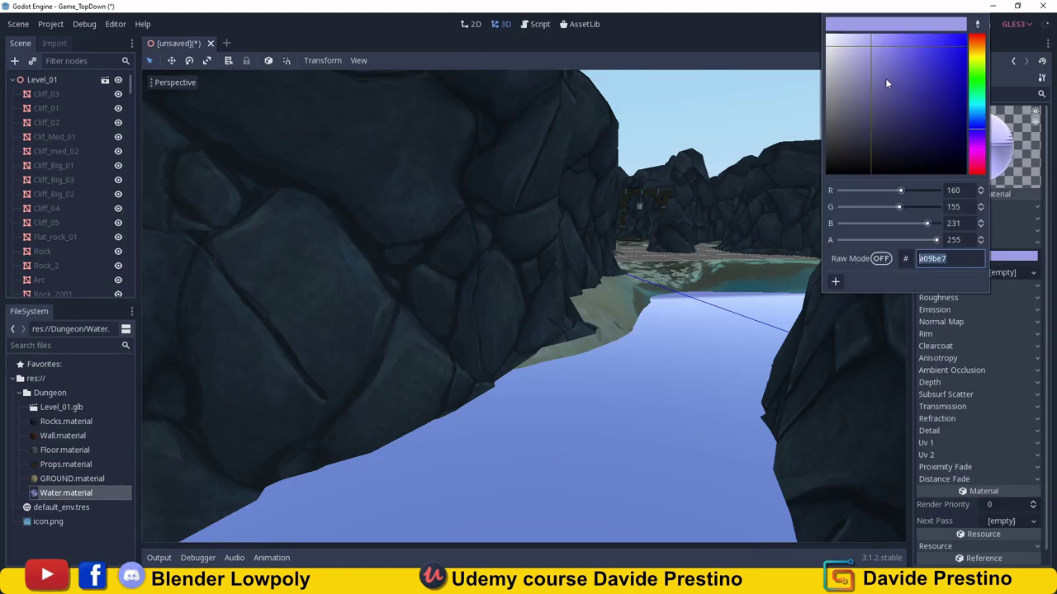
mouse_move(871, 49)
mouse_down()
mouse_move(910, 83)
mouse_move(902, 80)
mouse_up()
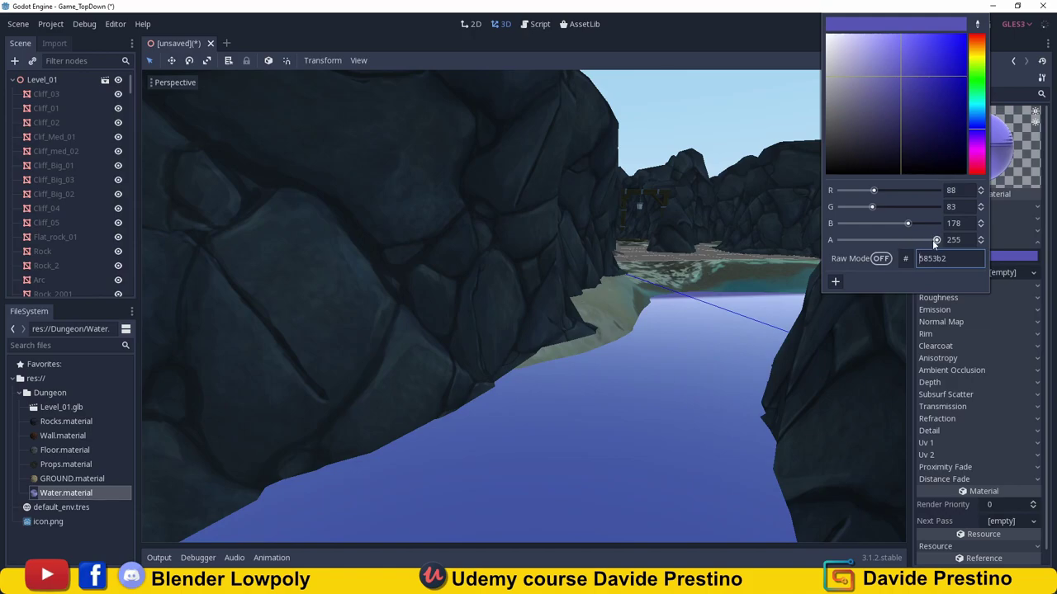
drag(933, 239, 855, 239)
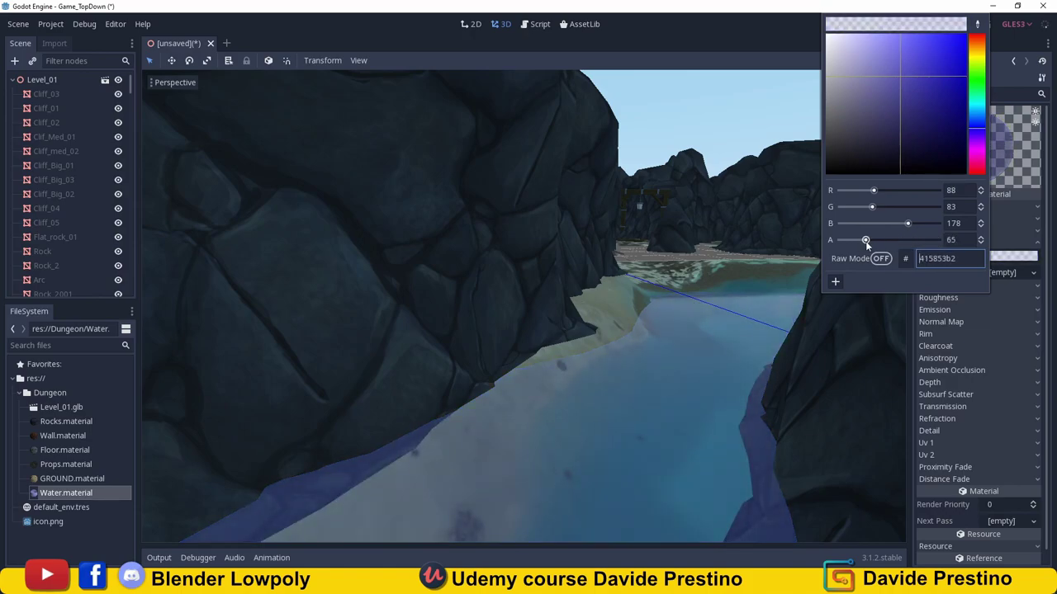
scroll(734, 270, up, 5)
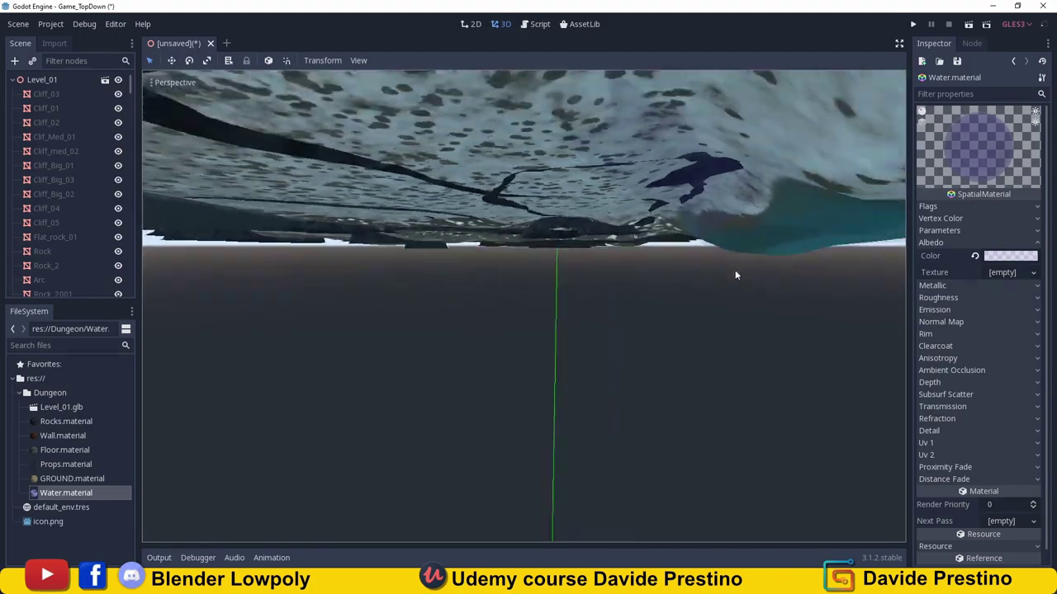
scroll(735, 275, down, 5)
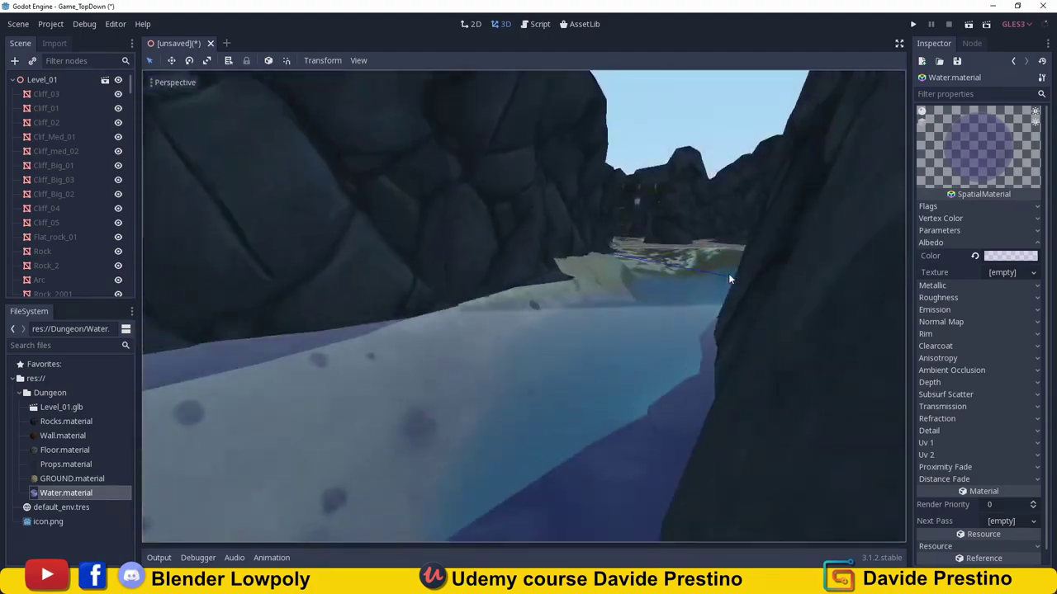
scroll(730, 271, down, 10)
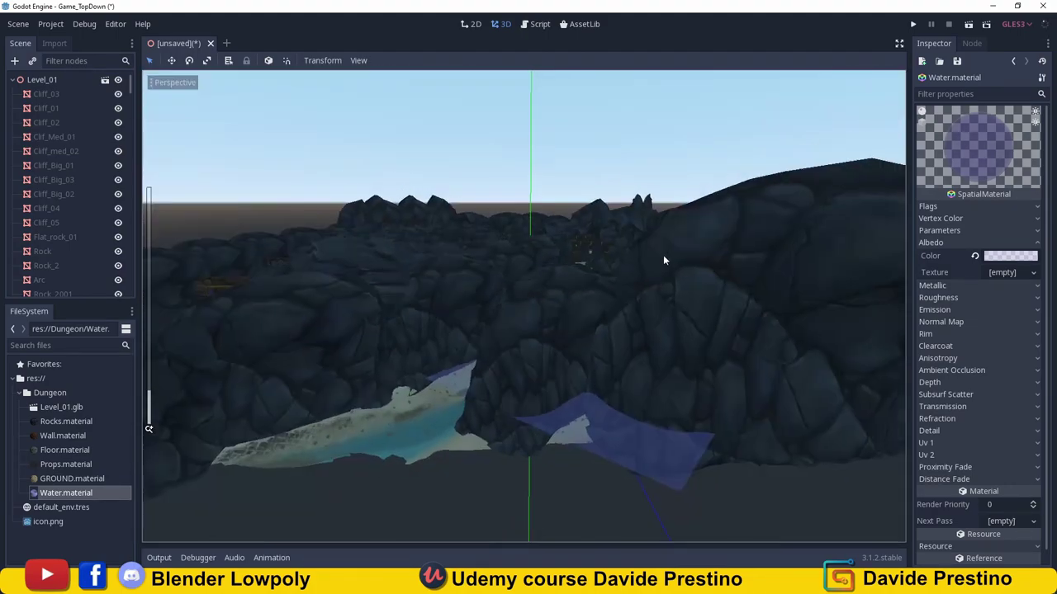
mouse_move(663, 260)
middle_down()
mouse_move(789, 277)
mouse_move(191, 284)
middle_up()
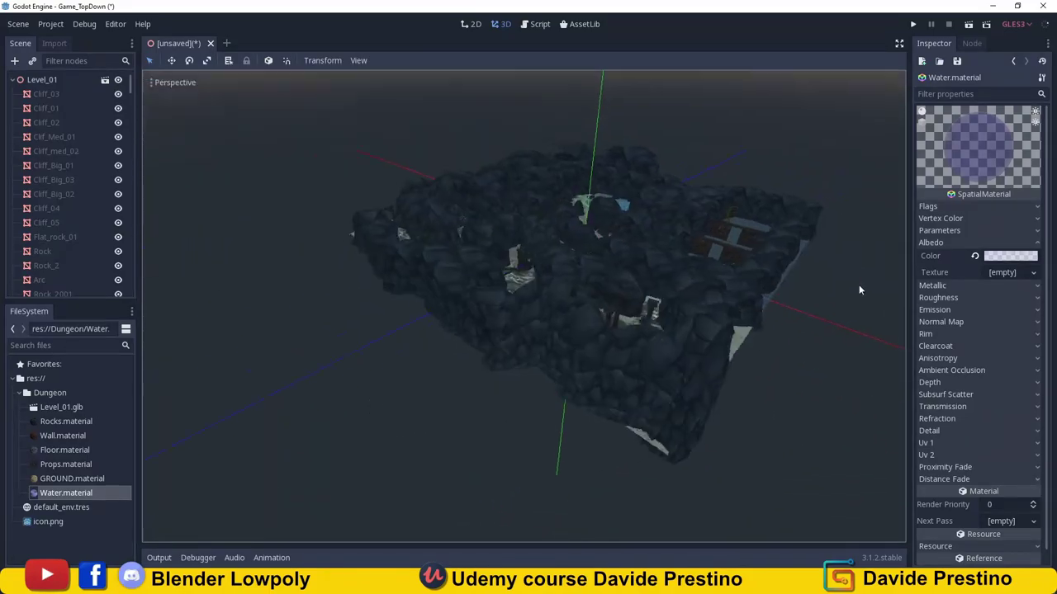
scroll(305, 373, up, 5)
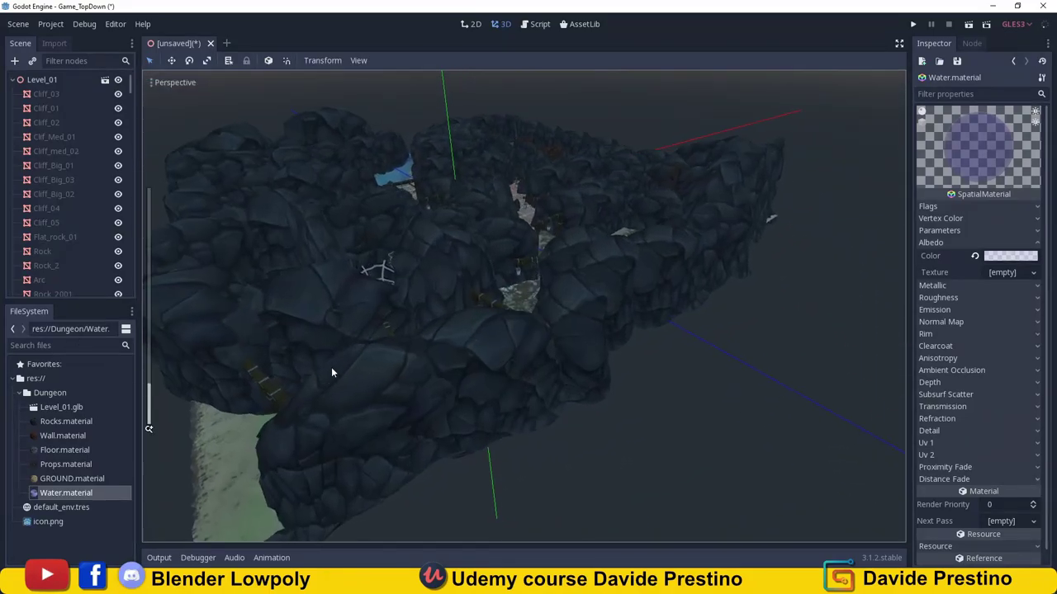
mouse_move(331, 369)
middle_down()
mouse_move(503, 397)
mouse_move(555, 432)
middle_up()
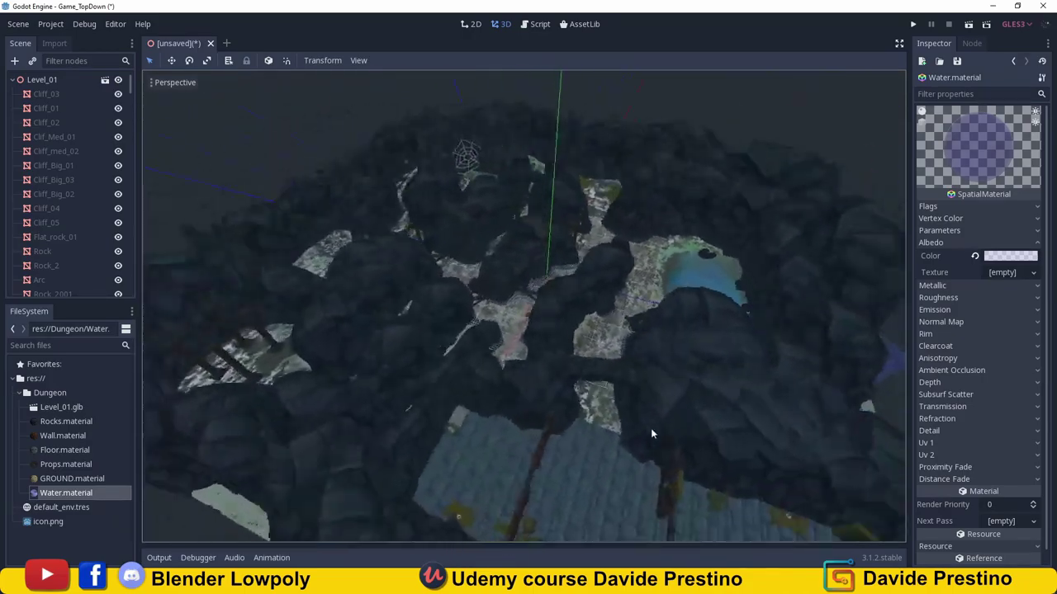
mouse_move(555, 432)
middle_down()
mouse_move(861, 407)
mouse_move(756, 406)
mouse_move(774, 390)
mouse_move(756, 339)
mouse_move(738, 333)
middle_up()
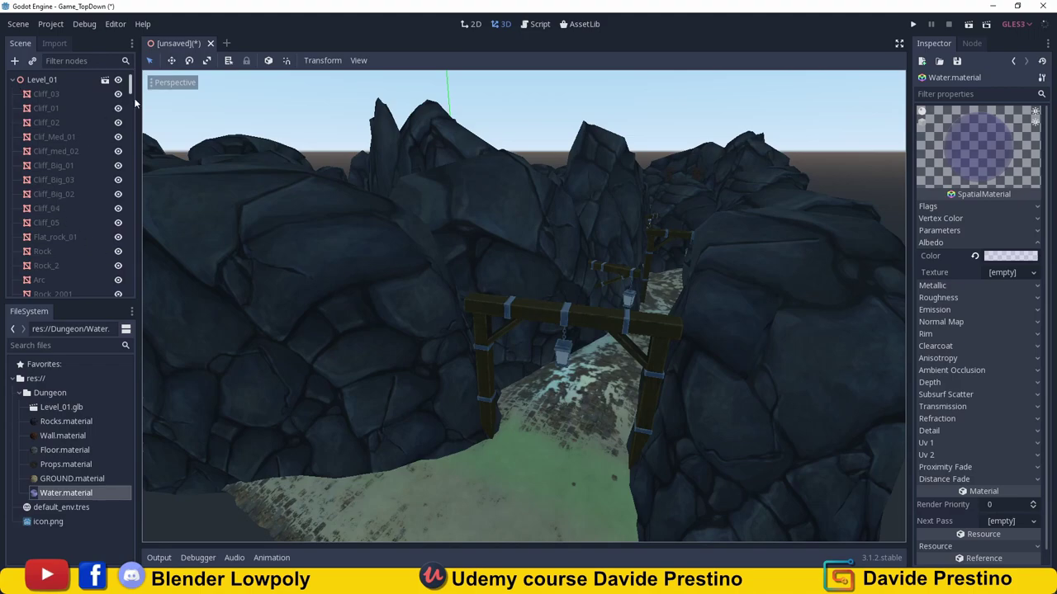
drag(132, 84, 132, 126)
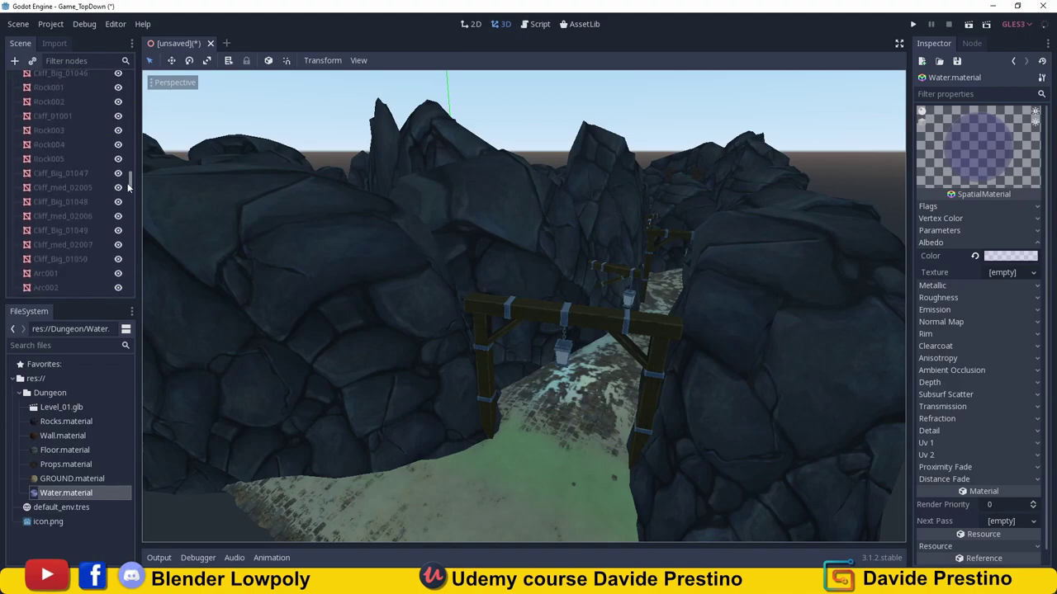
Select several cliff rocks (Cliff_Big_01023, Clif_Med_01006, Cliff_Big_01025) from a high overview.
click(336, 279)
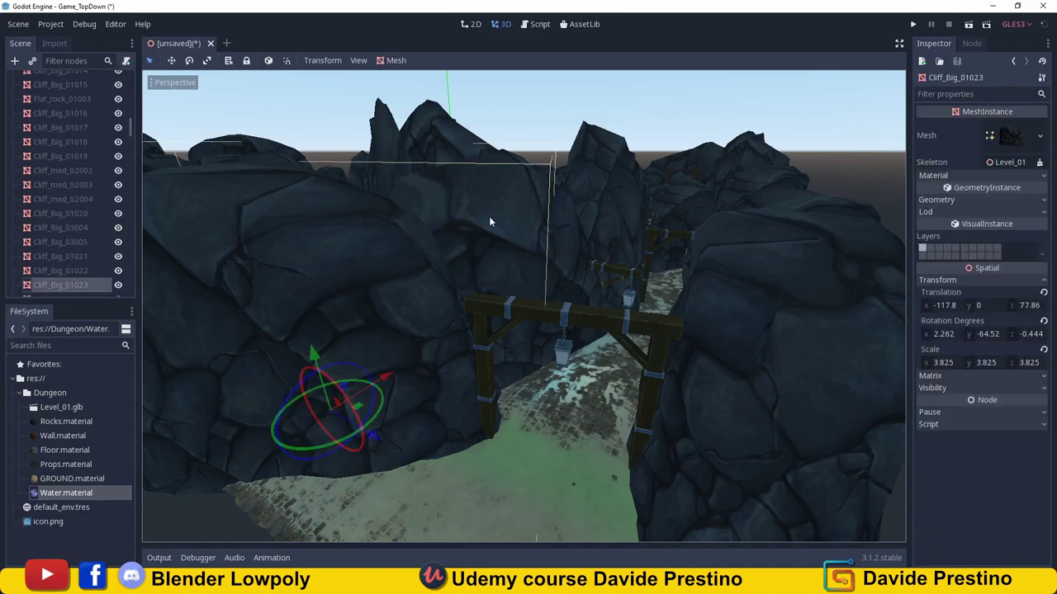
click(522, 224)
middle_drag(739, 355, 594, 273)
scroll(576, 295, down, 5)
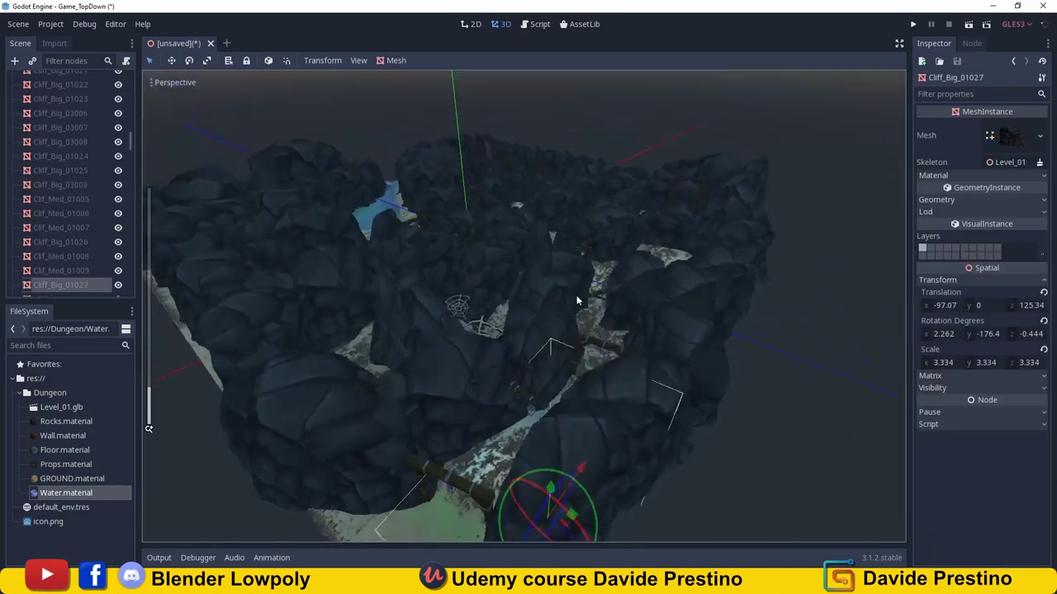
click(554, 329)
click(474, 291)
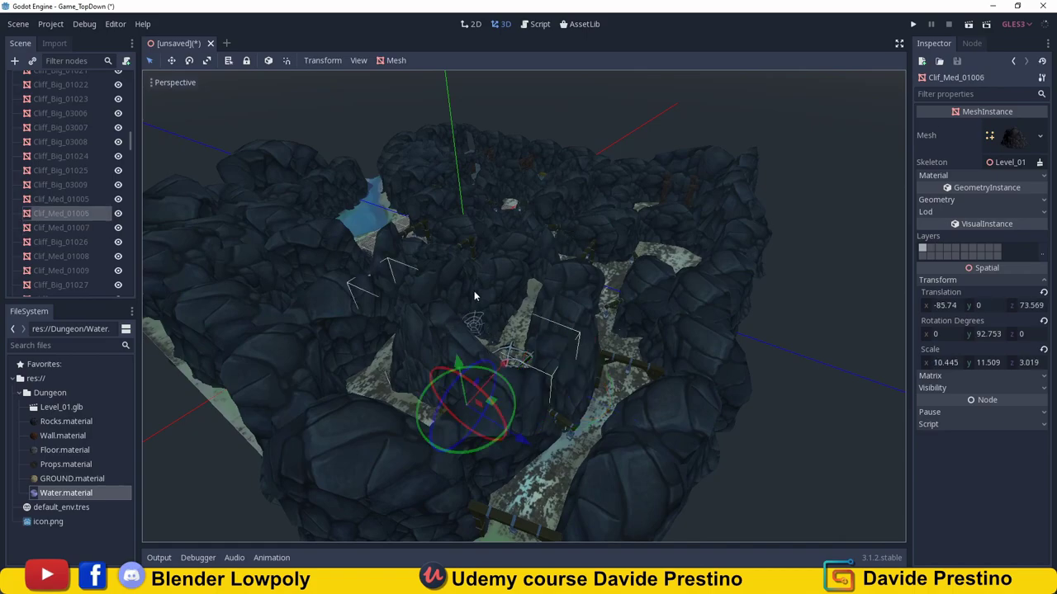
Select the water node at the bottom of the Scene dock to inspect it.
scroll(51, 207, up, 2)
scroll(51, 186, up, 3)
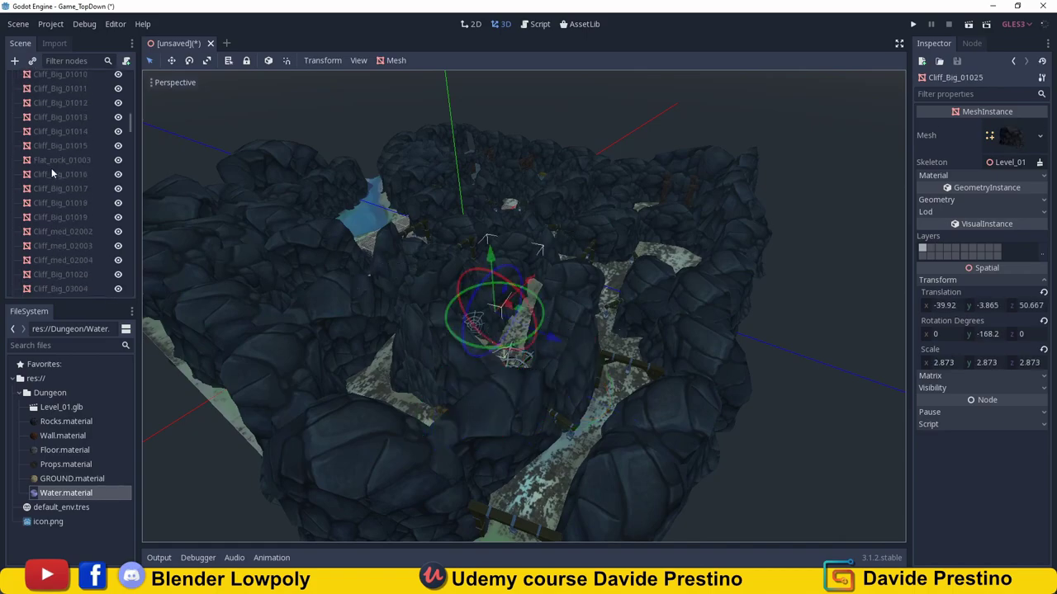
scroll(52, 168, up, 2)
scroll(45, 155, up, 3)
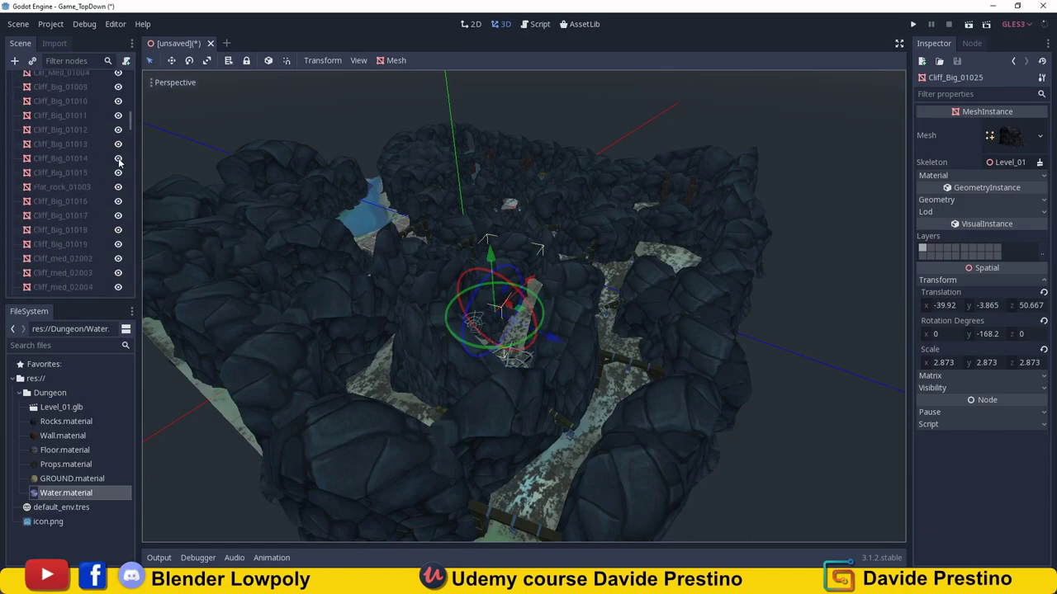
drag(130, 119, 122, 289)
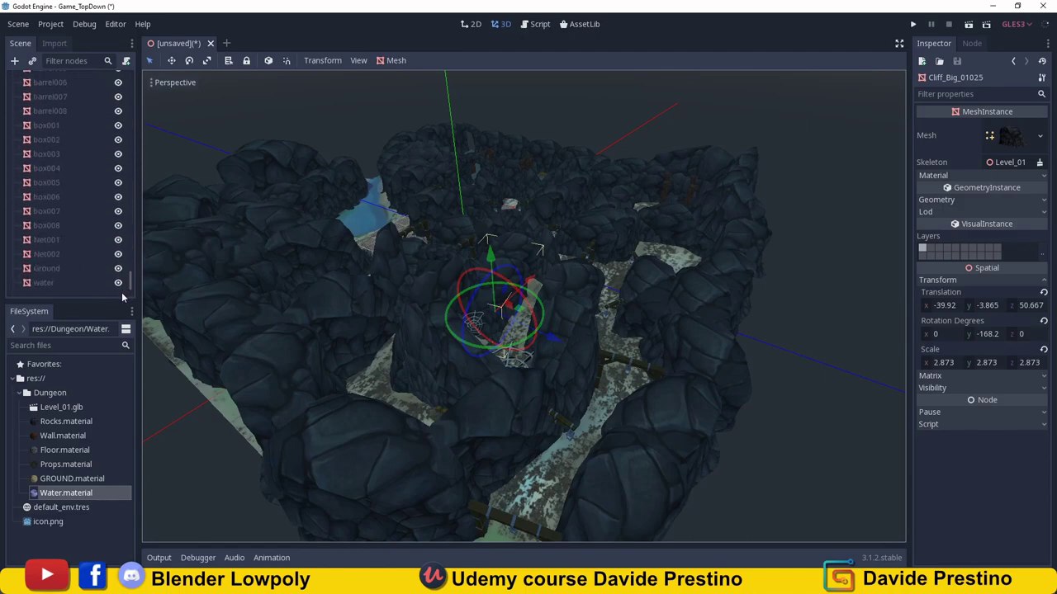
click(43, 283)
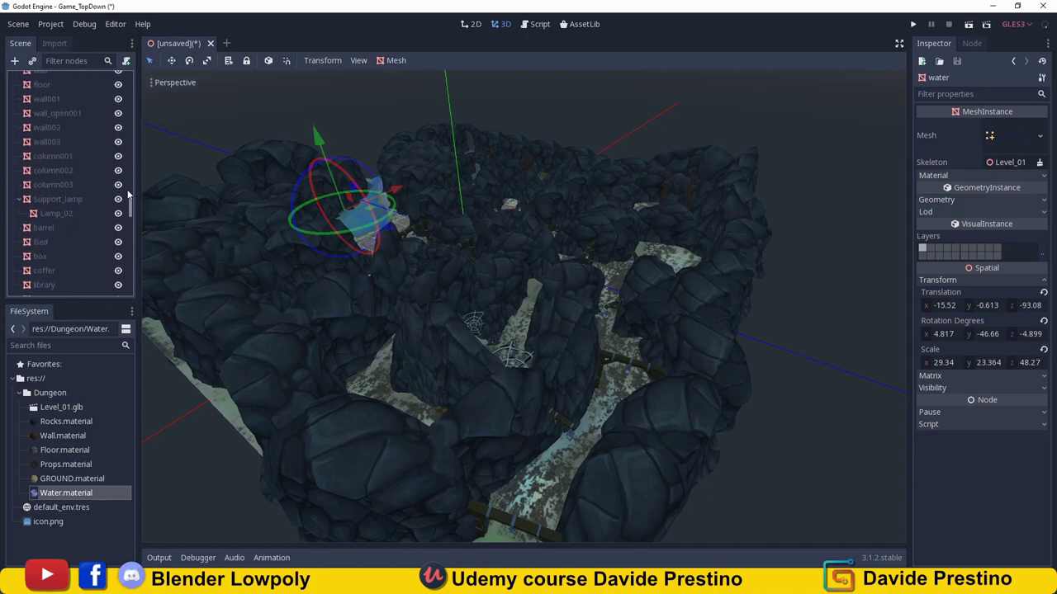
Add a Spatial child node to the Level_01 root.
drag(129, 283, 91, 86)
shift+click(45, 95)
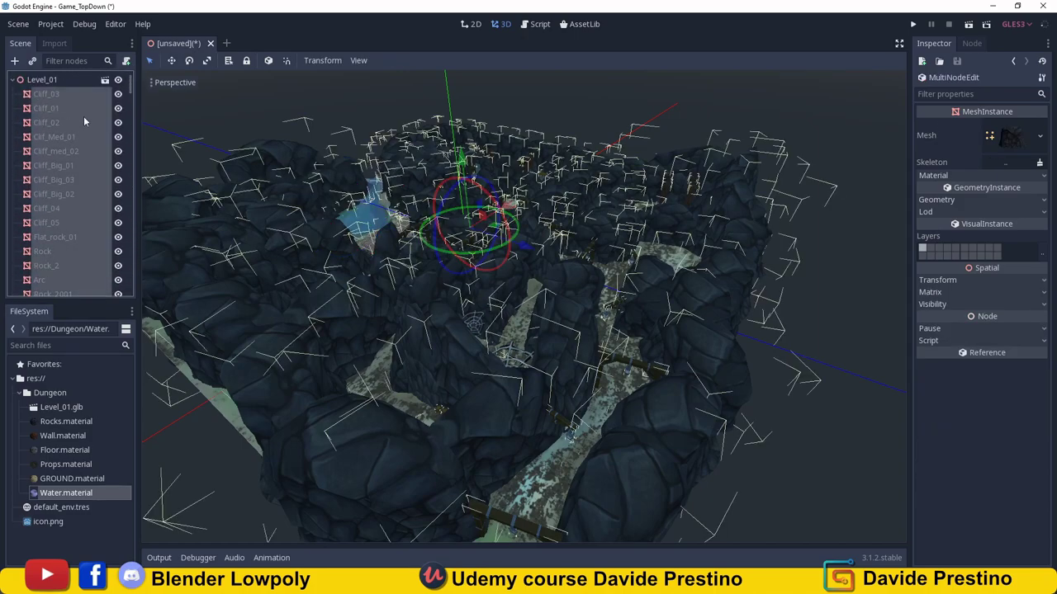
click(43, 79)
click(14, 61)
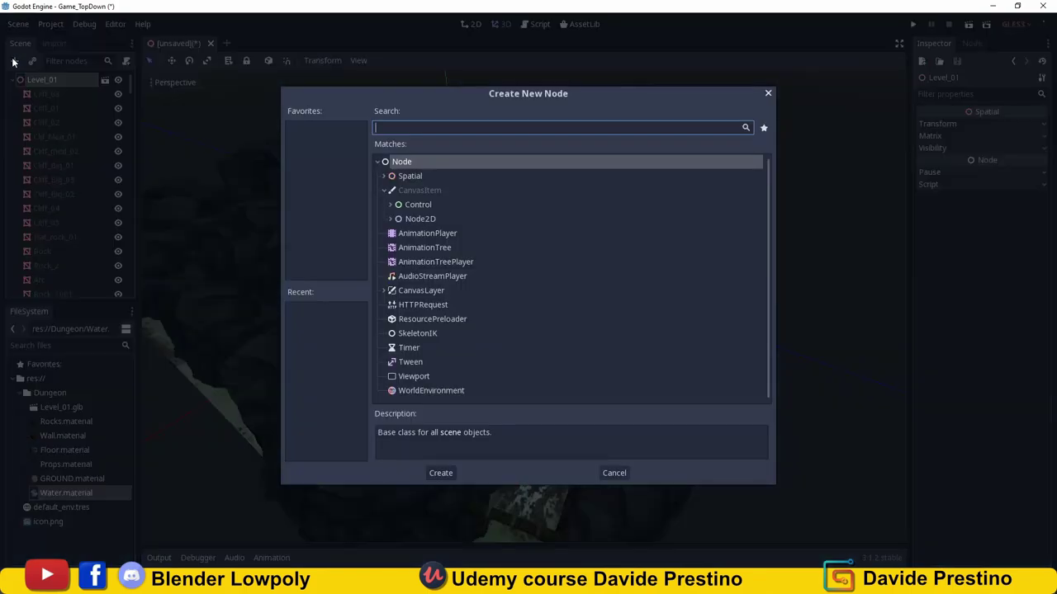
click(403, 177)
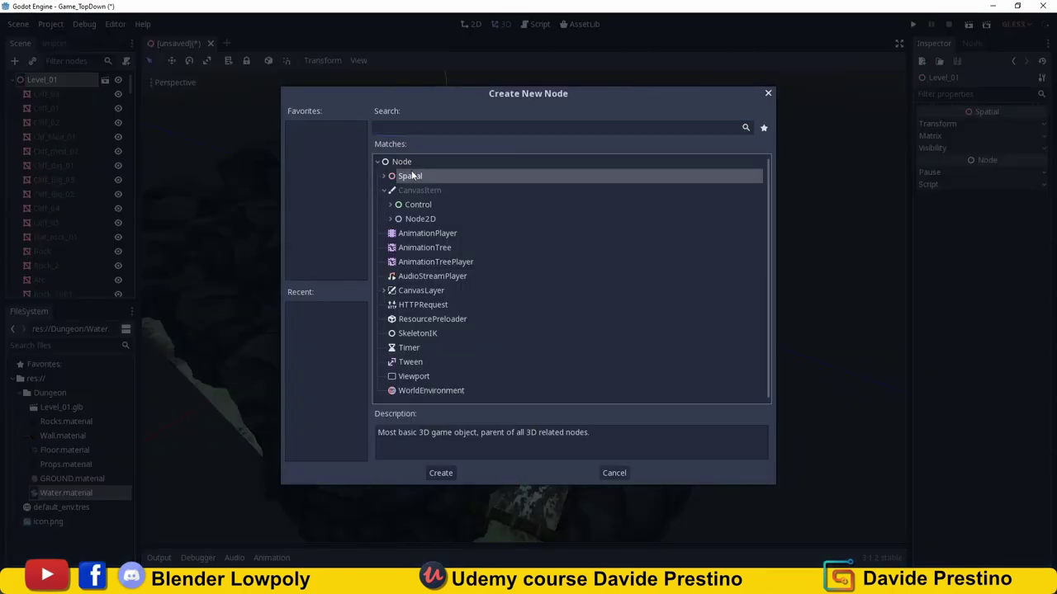
double_click(411, 178)
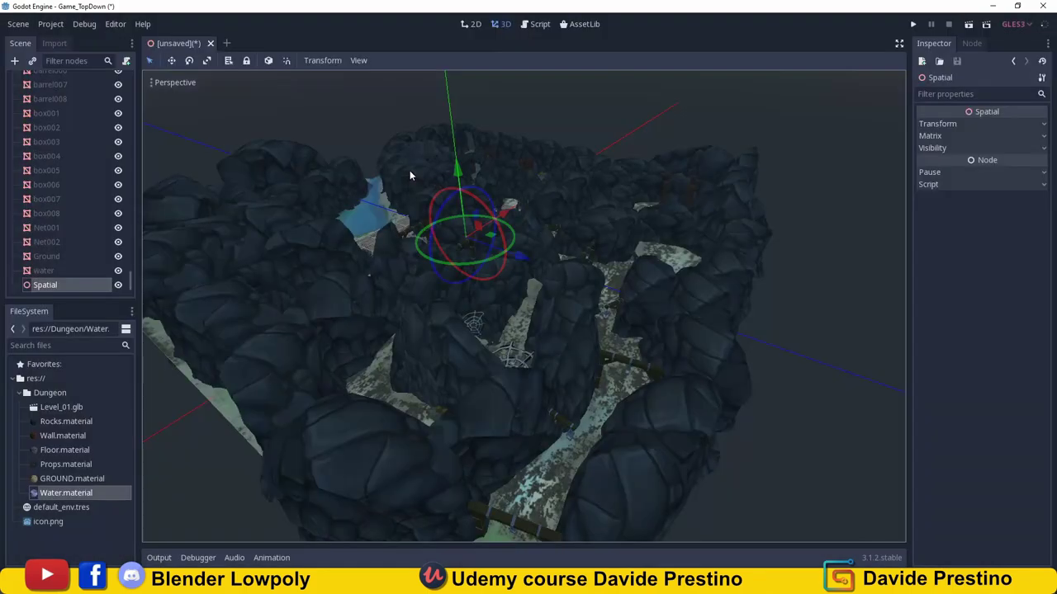
Rename the new Spatial node to Master_Scene.
double_click(69, 285)
text(L)
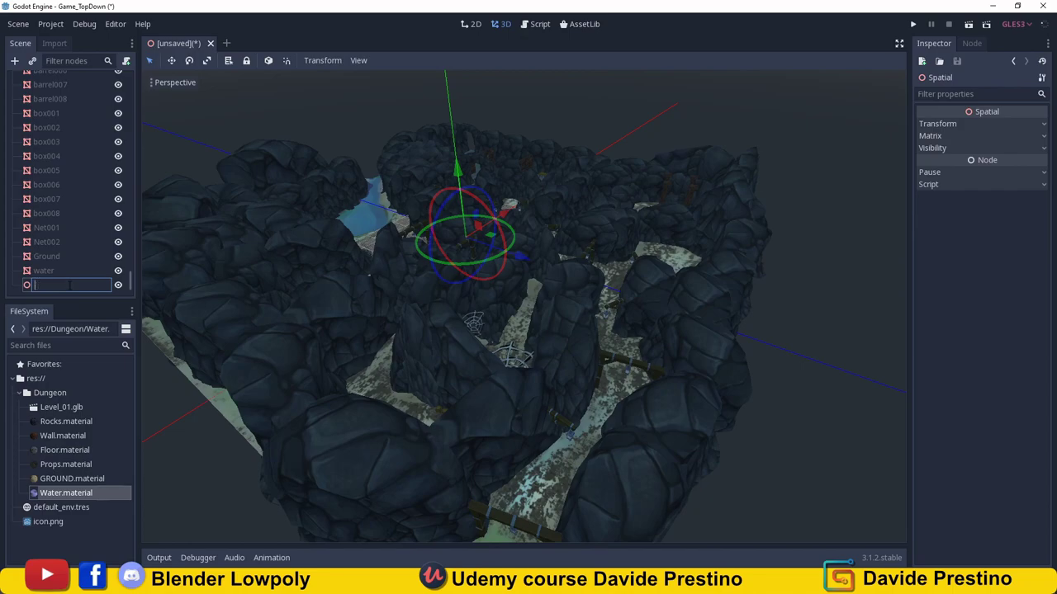
text(Master_Scene)
key(Return)
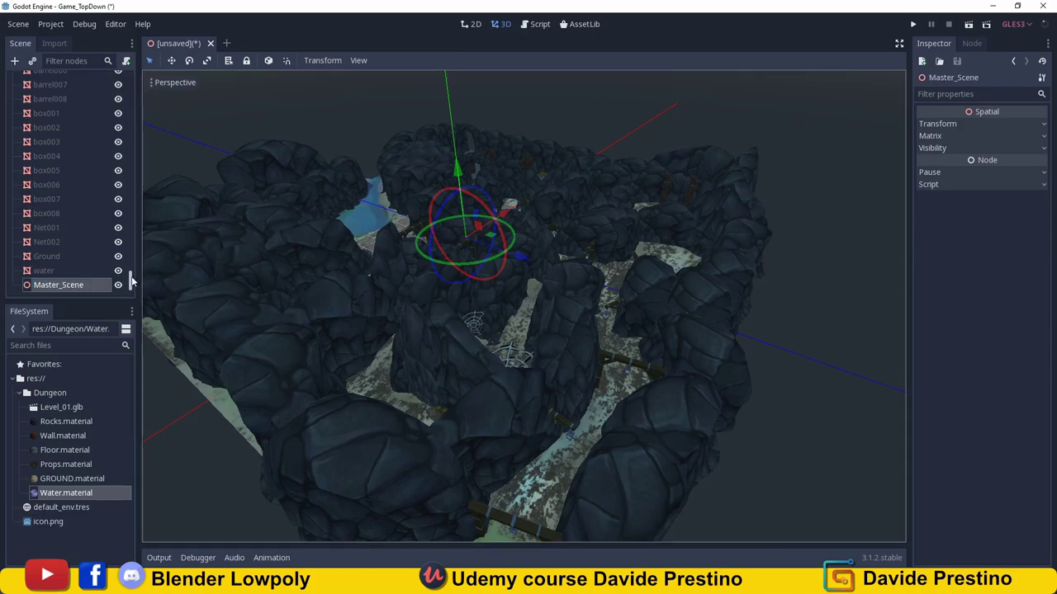
drag(129, 282, 155, 45)
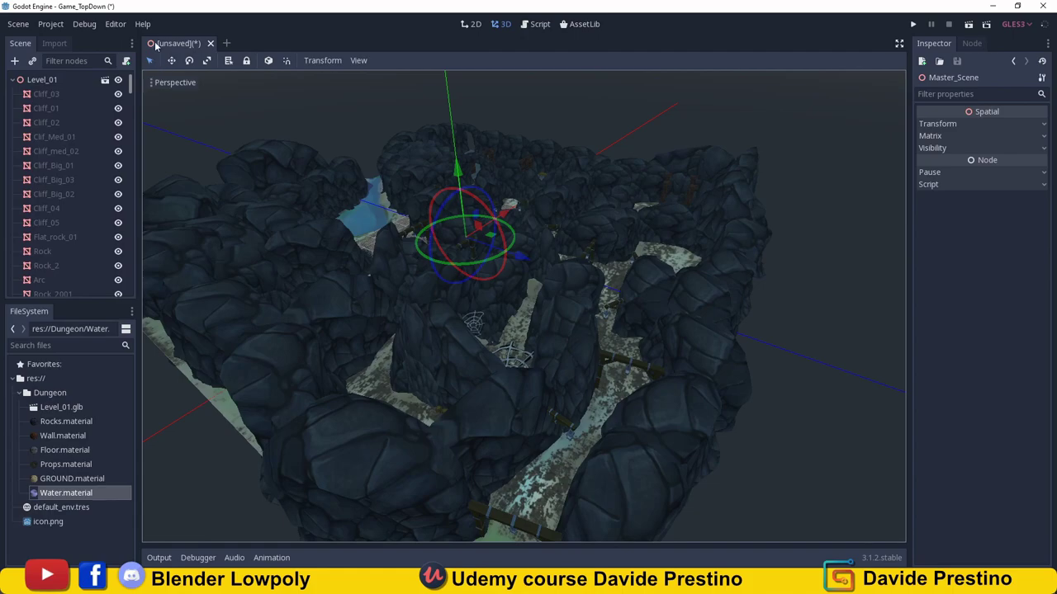
Move the mesh nodes Cliff_03 through water under Master_Scene.
click(127, 93)
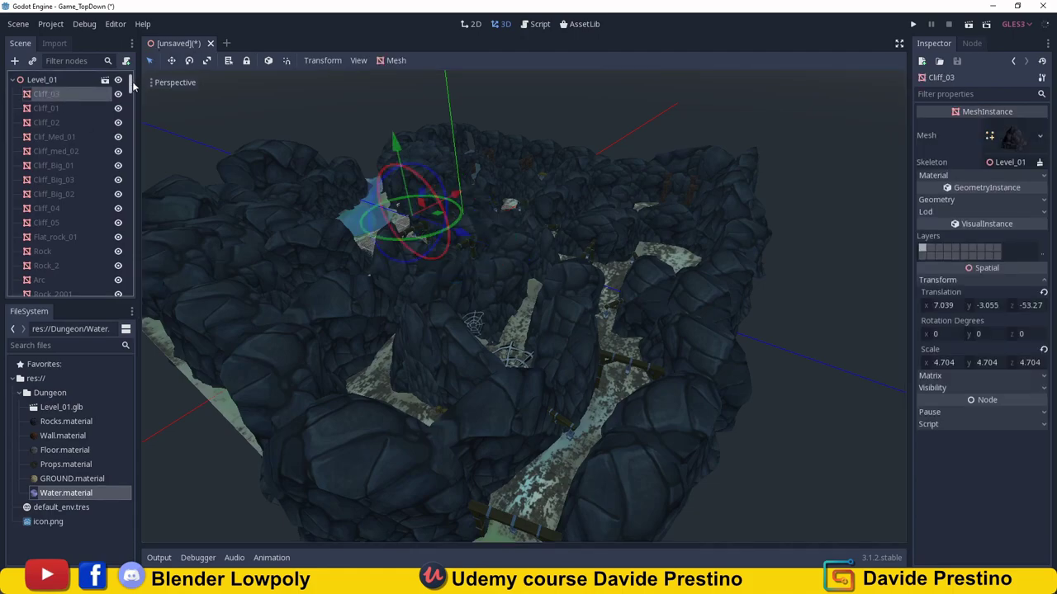
drag(129, 83, 126, 318)
shift+click(44, 269)
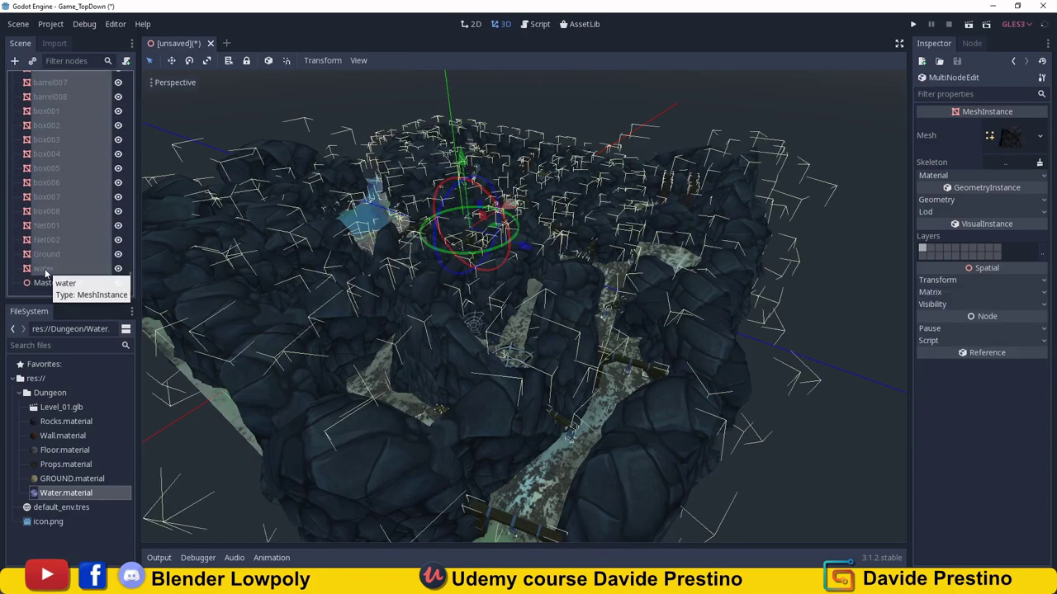
drag(47, 273, 49, 288)
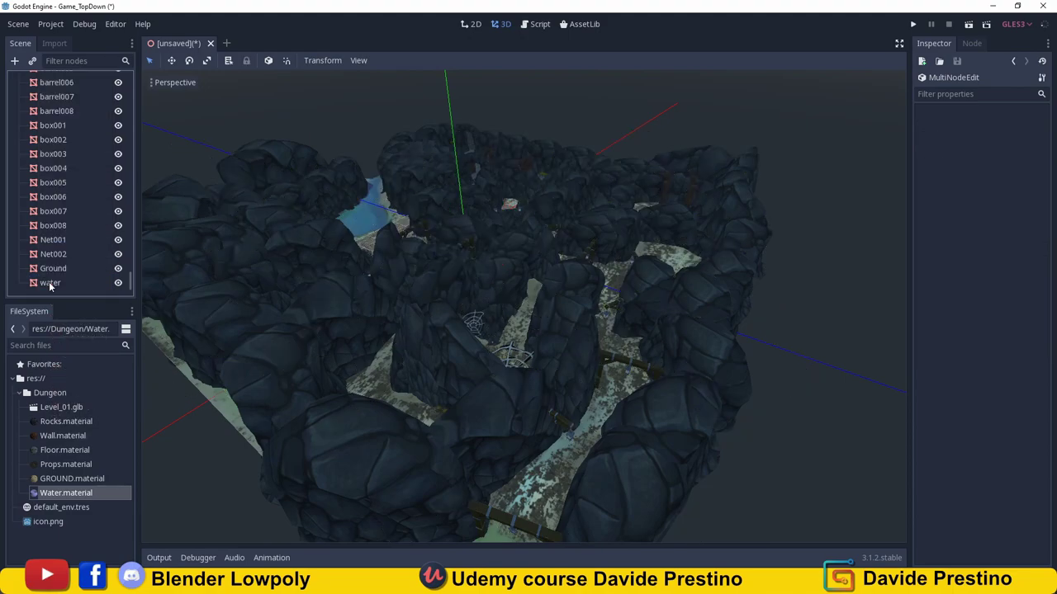
Rename Master_Scene to Mesh_Dir and collapse its children.
drag(130, 280, 144, 100)
scroll(93, 94, up, 5)
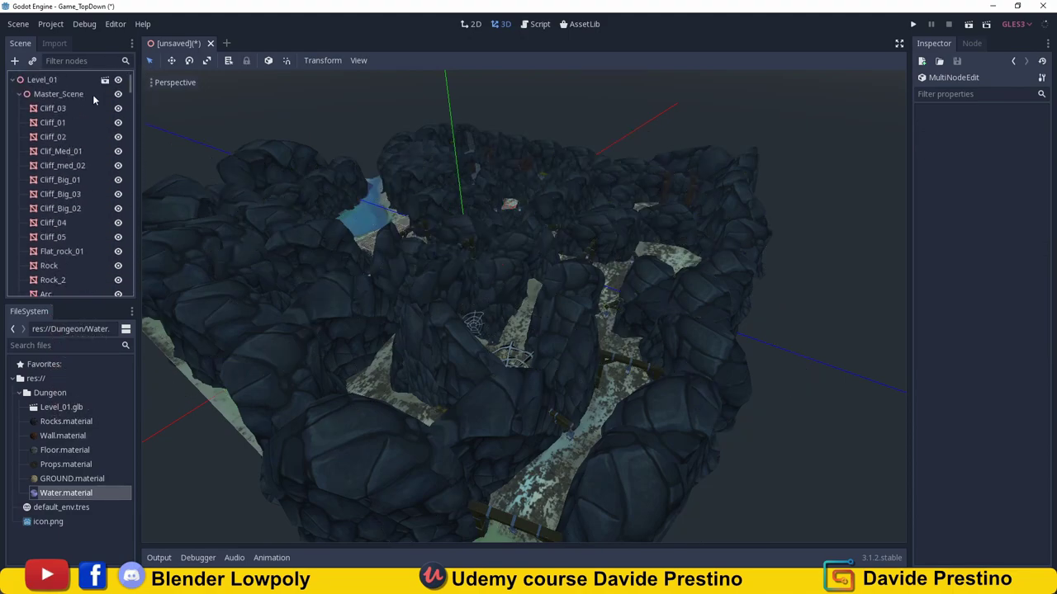
click(66, 95)
click(66, 94)
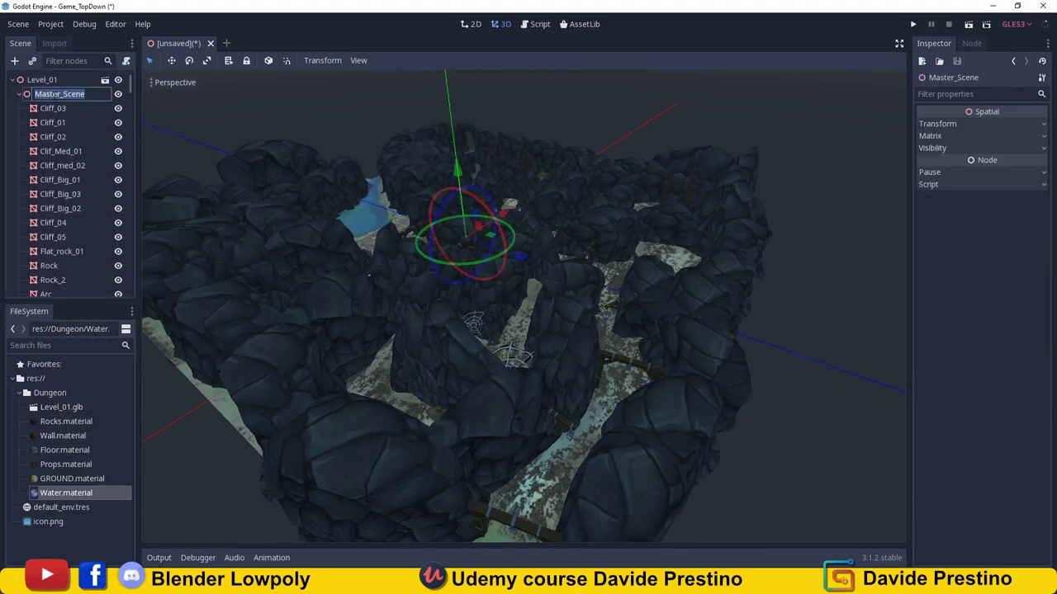
text(Mesh_Di)
text(r)
key(Return)
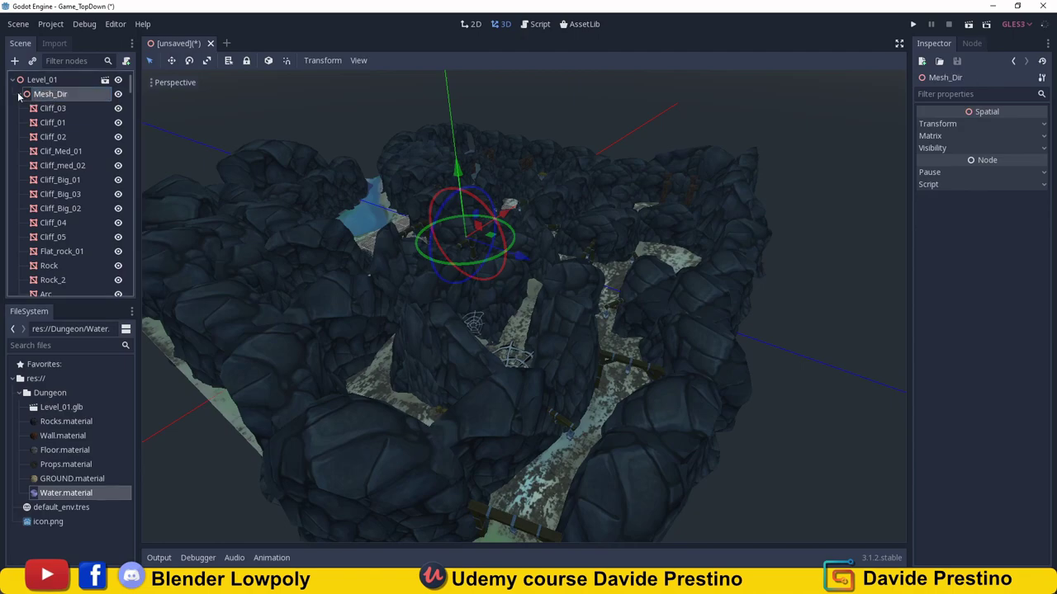
click(19, 95)
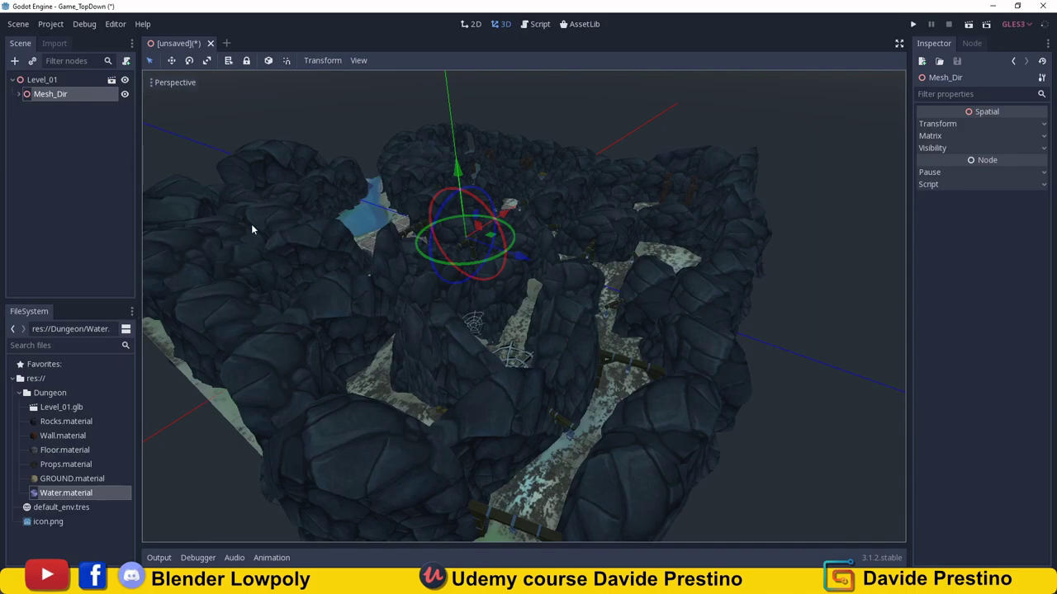
Orbit the viewport around the dungeon and select Level_01.
mouse_move(453, 254)
middle_down()
mouse_move(422, 265)
mouse_move(457, 255)
mouse_move(610, 259)
mouse_move(548, 261)
mouse_move(556, 251)
mouse_move(560, 265)
mouse_move(515, 274)
middle_up()
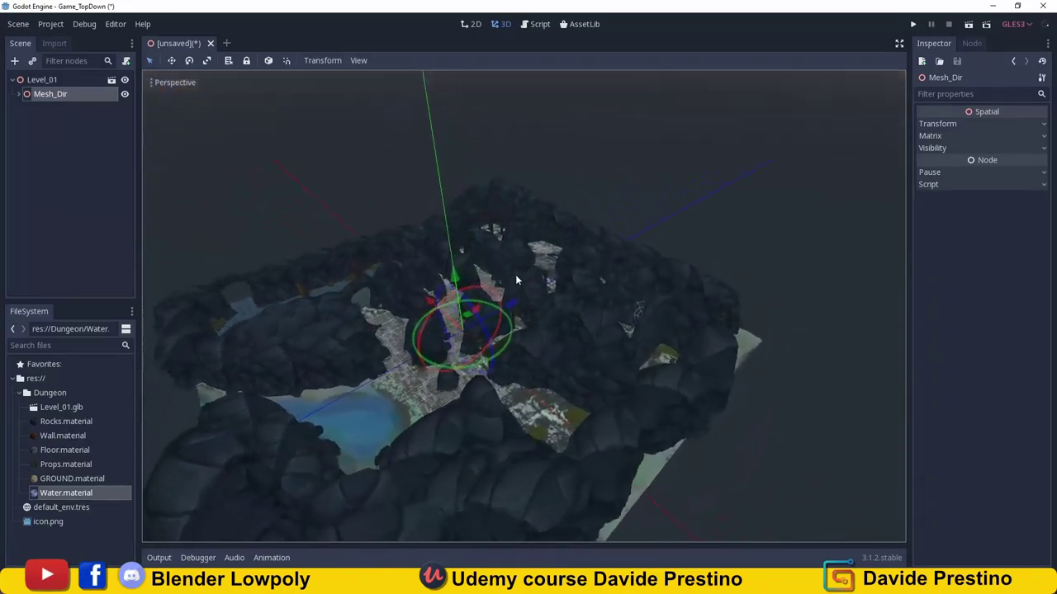
drag(500, 314, 525, 305)
mouse_move(526, 305)
middle_down()
mouse_move(556, 275)
mouse_move(303, 228)
middle_up()
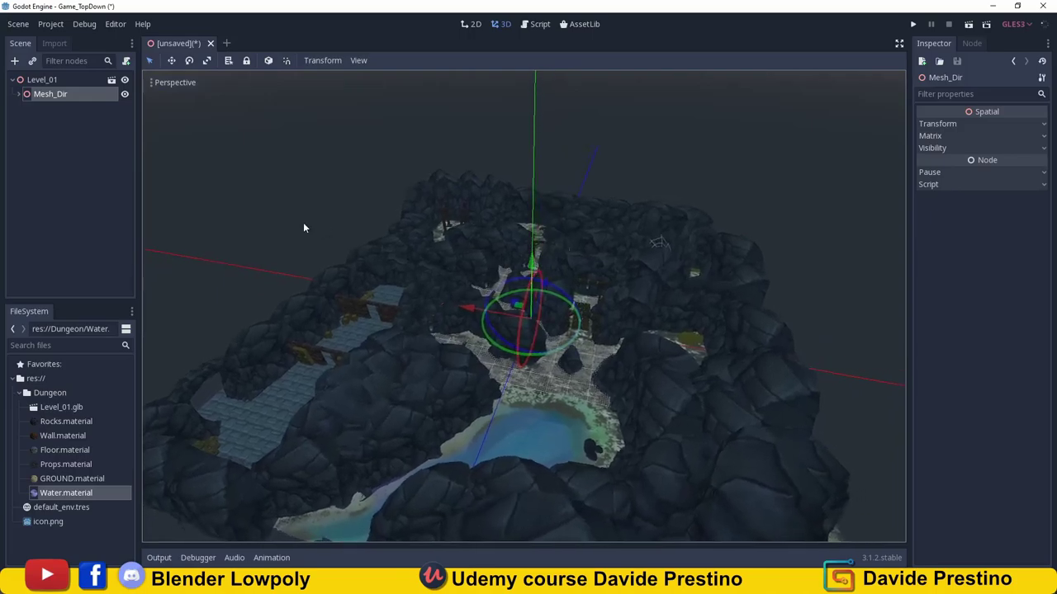
click(33, 80)
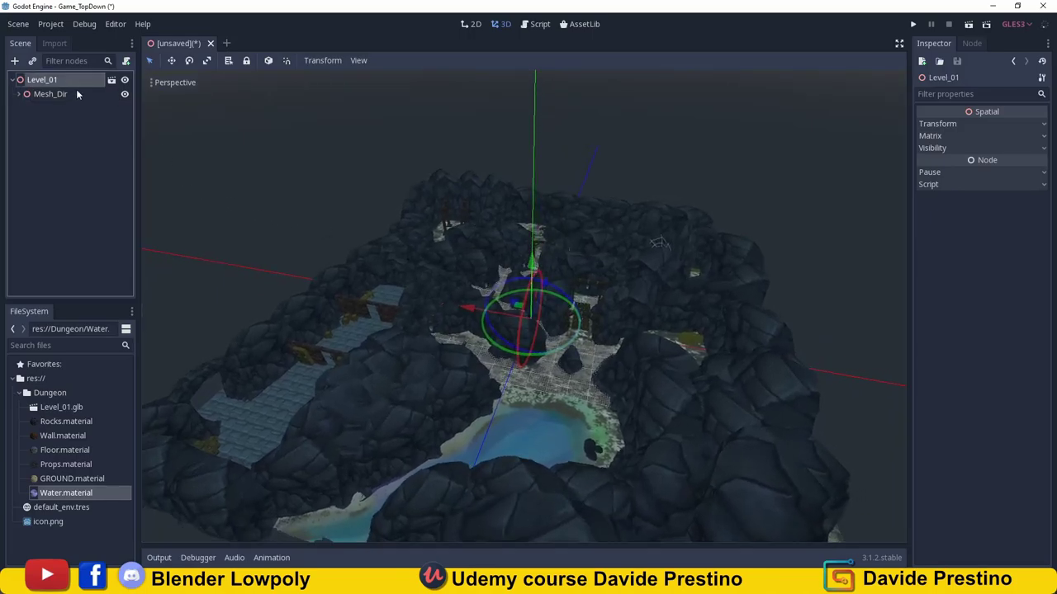
Add a WorldEnvironment node under Level_01 by searching 'env'.
click(15, 62)
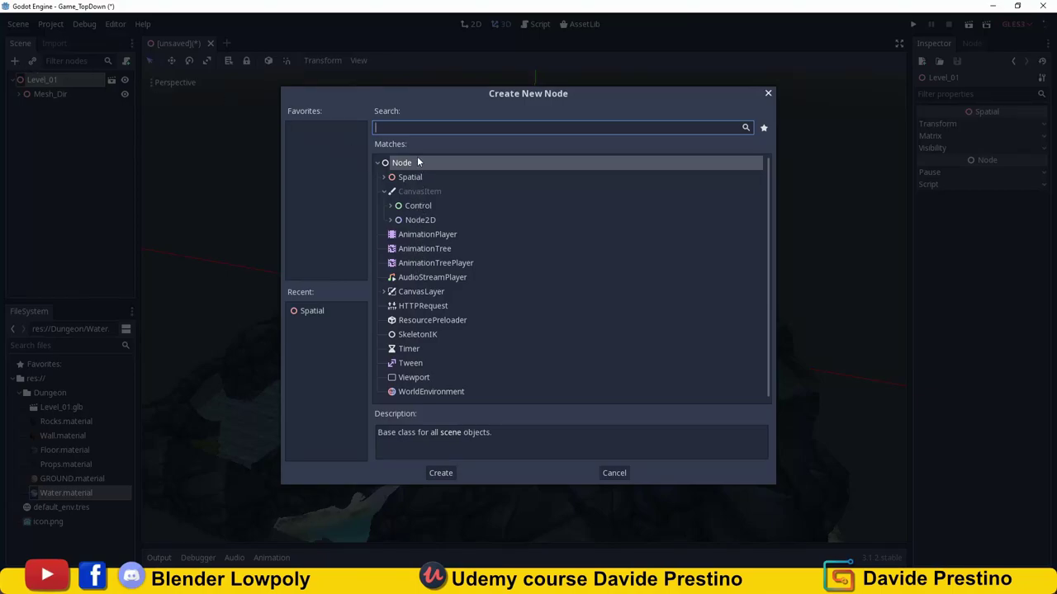
text(env)
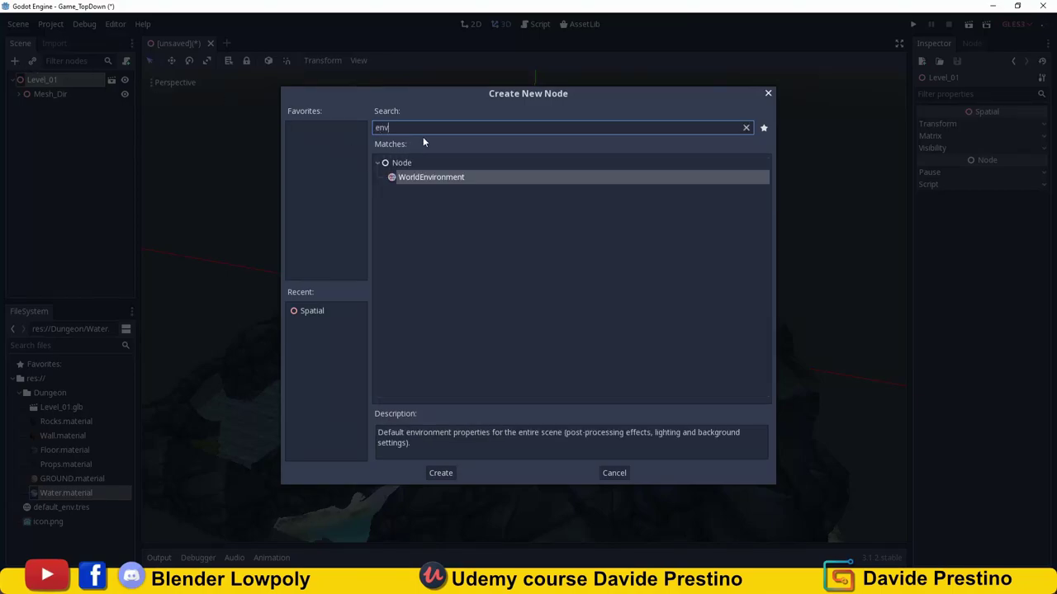
click(422, 177)
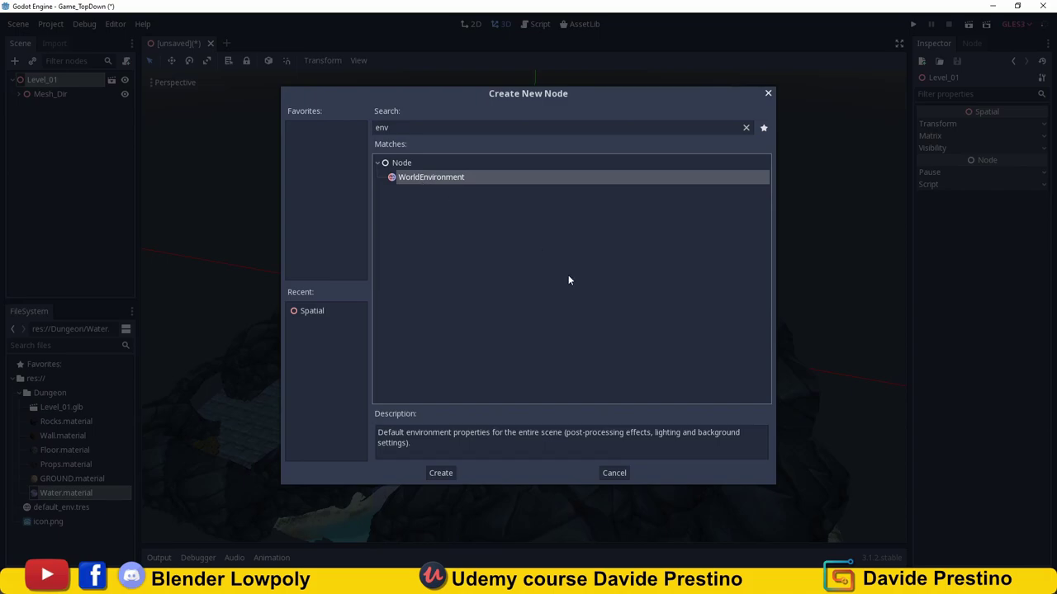
click(440, 473)
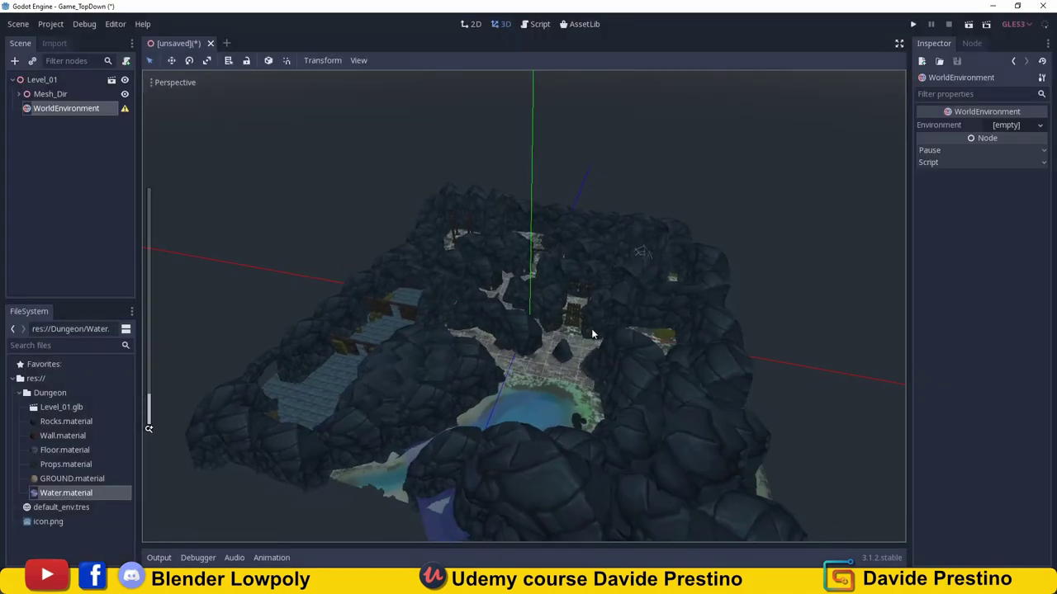
scroll(591, 329, down, 3)
middle_drag(584, 328, 499, 275)
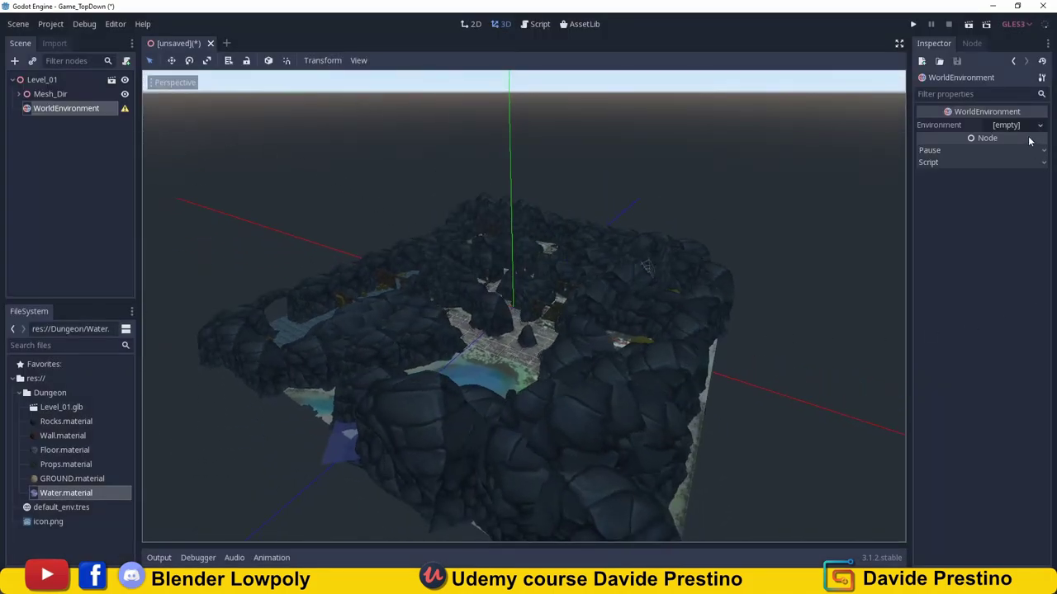
click(999, 125)
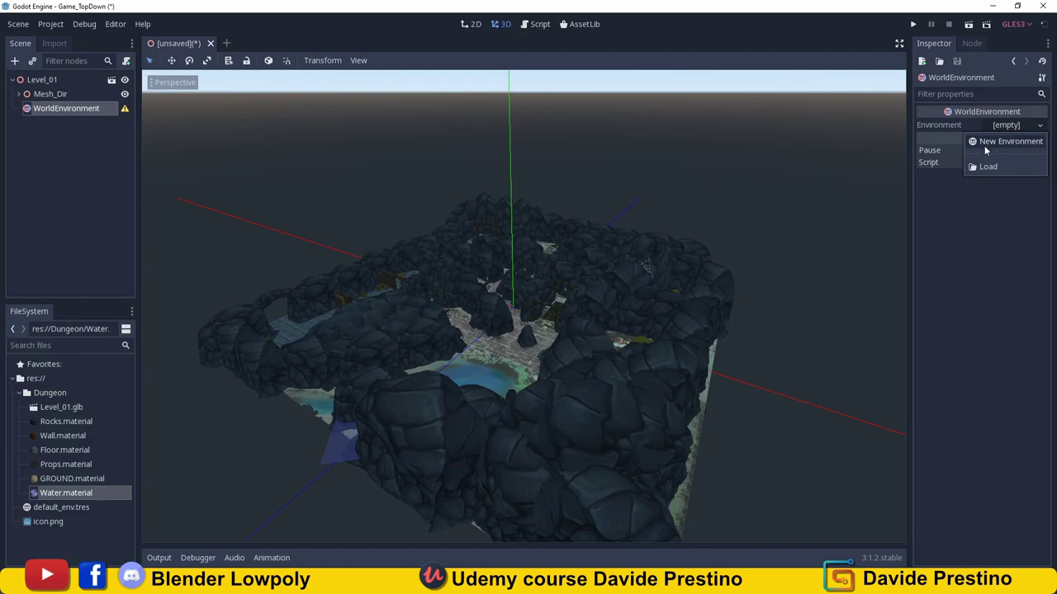
Assign a new Environment resource to the WorldEnvironment and expand its settings.
click(985, 145)
scroll(586, 276, up, 2)
scroll(587, 276, up, 3)
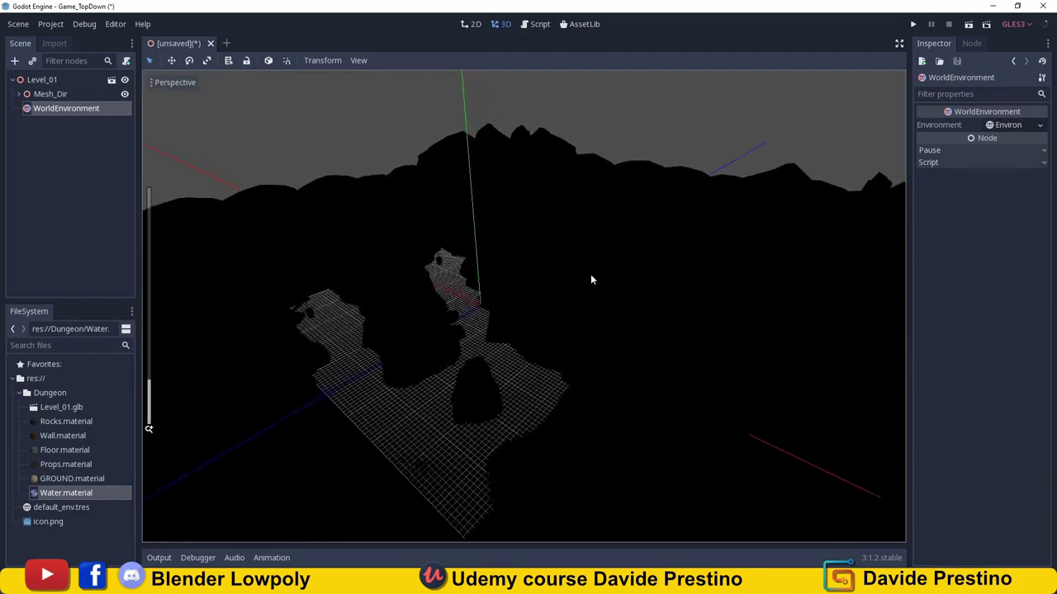
scroll(578, 282, up, 3)
scroll(573, 282, up, 3)
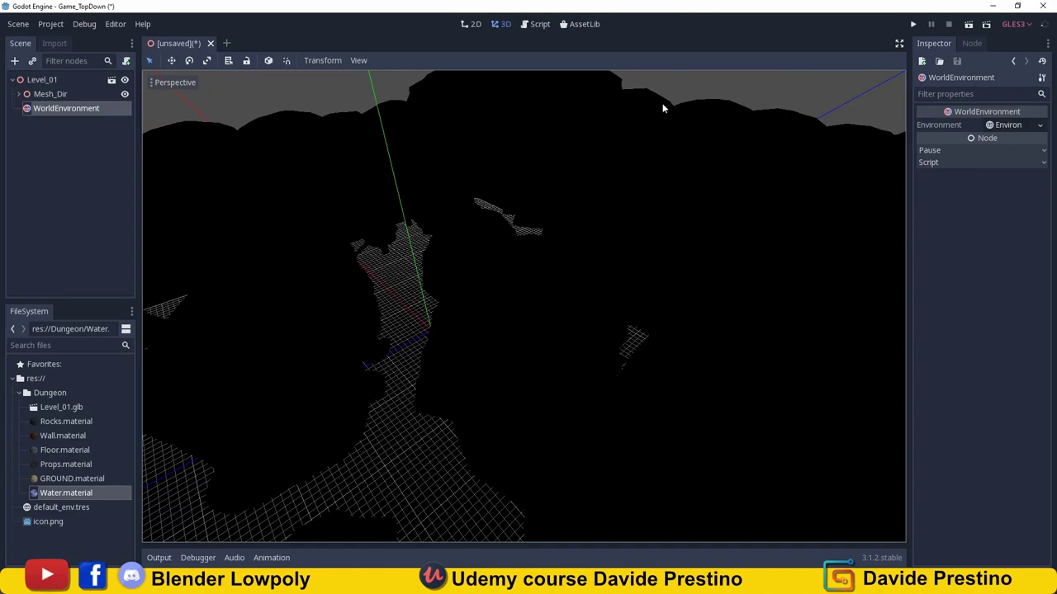
click(1025, 126)
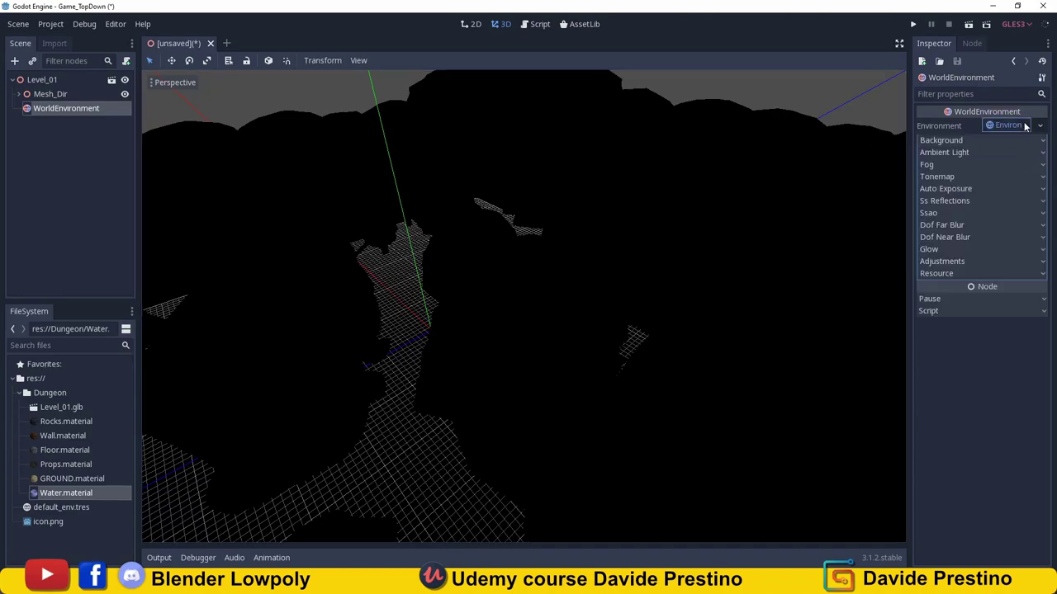
Browse the Ambient Light and Background sections and open the Background Mode list.
click(946, 153)
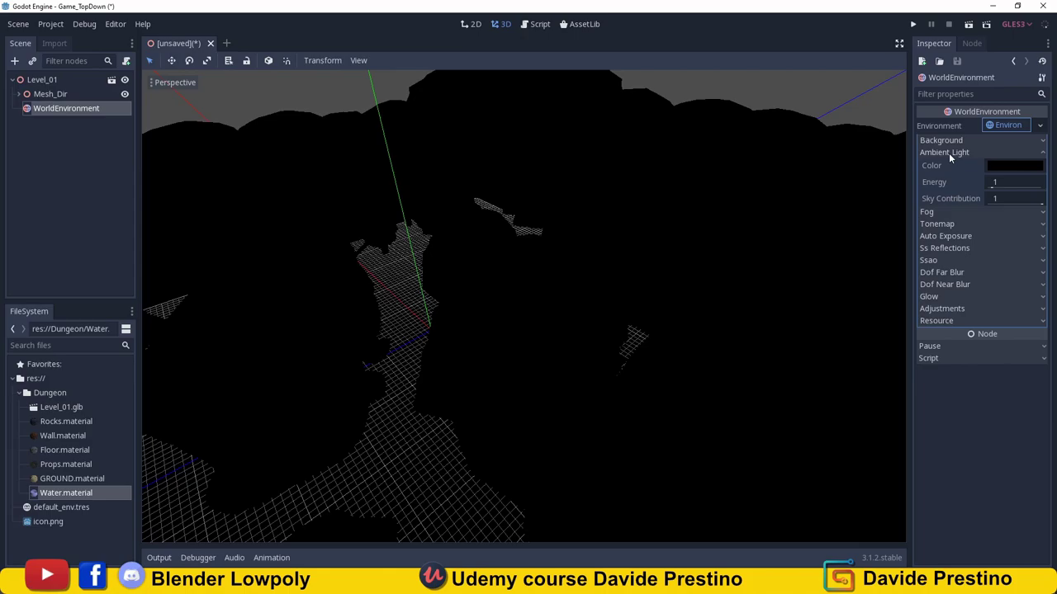
click(947, 141)
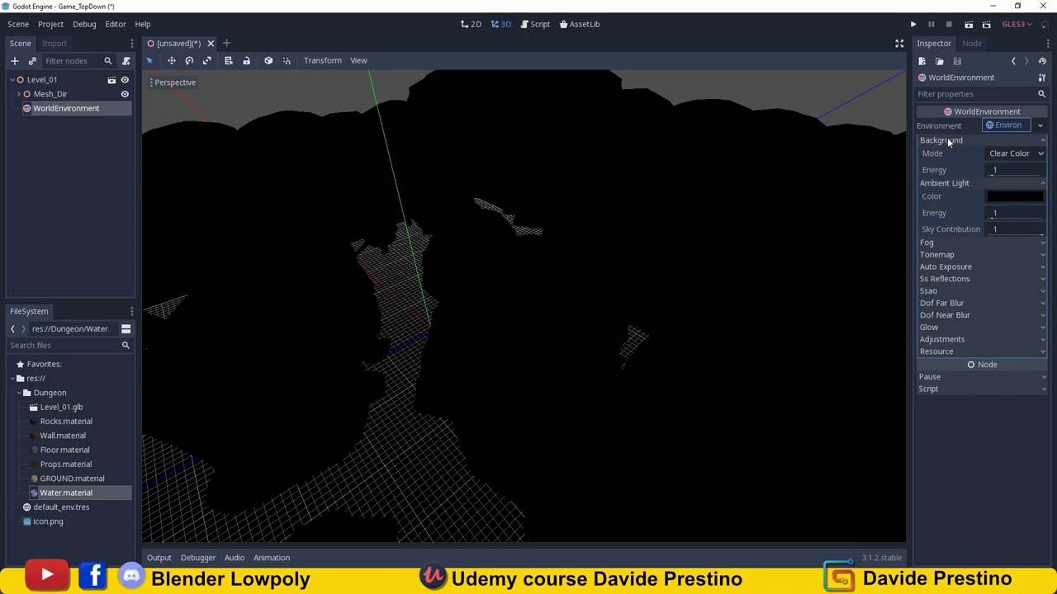
click(941, 145)
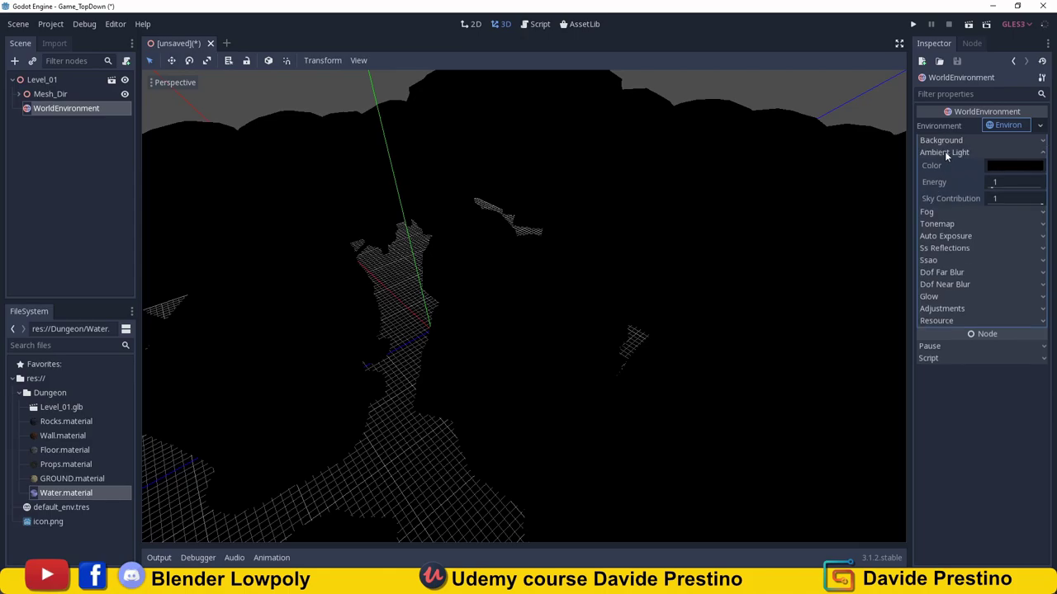
click(1004, 153)
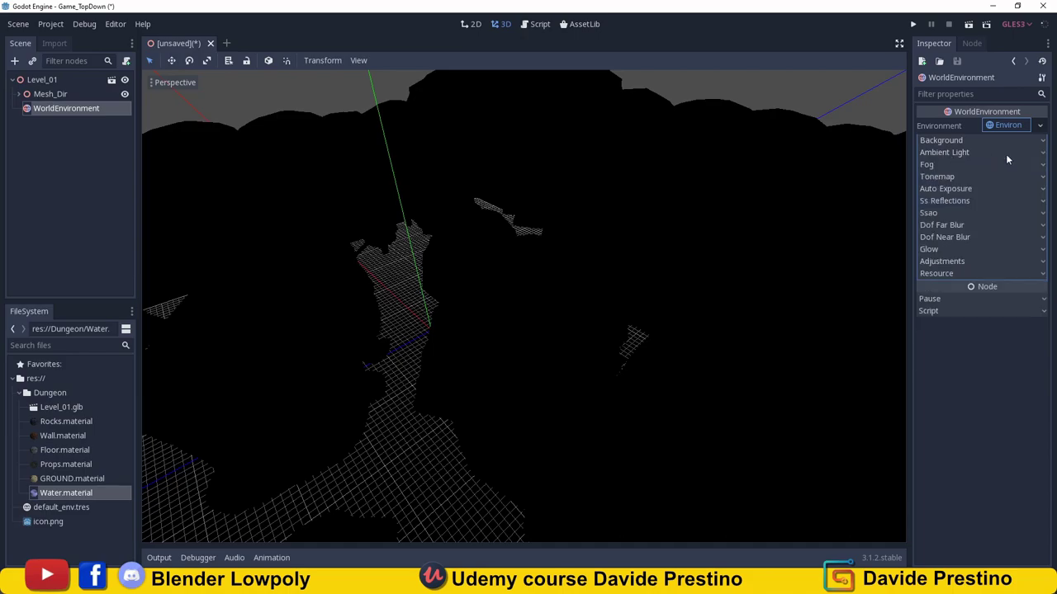
click(1046, 153)
click(1028, 151)
click(1003, 126)
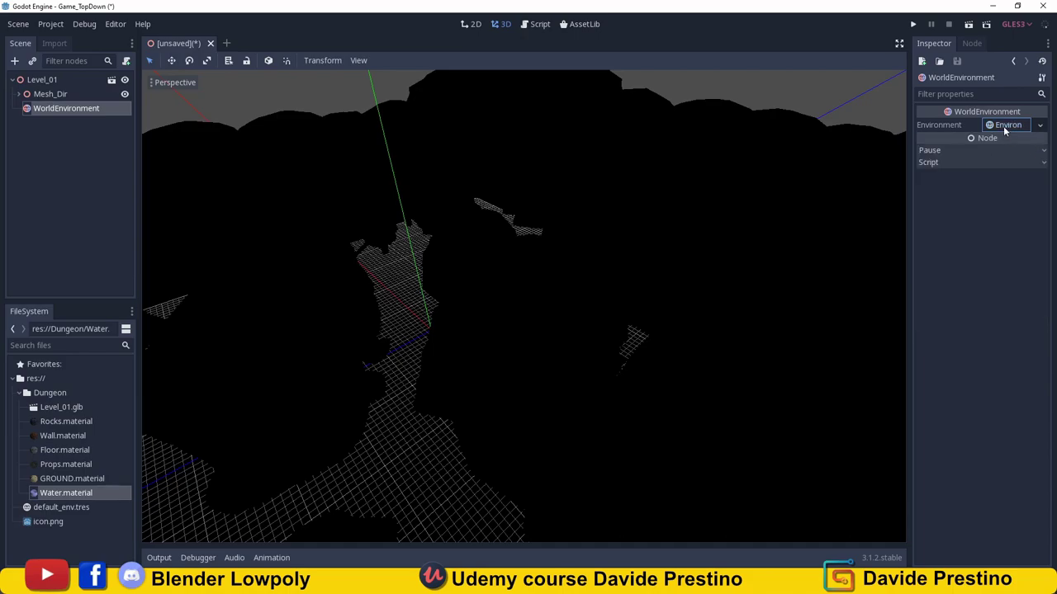
click(1003, 126)
click(1041, 126)
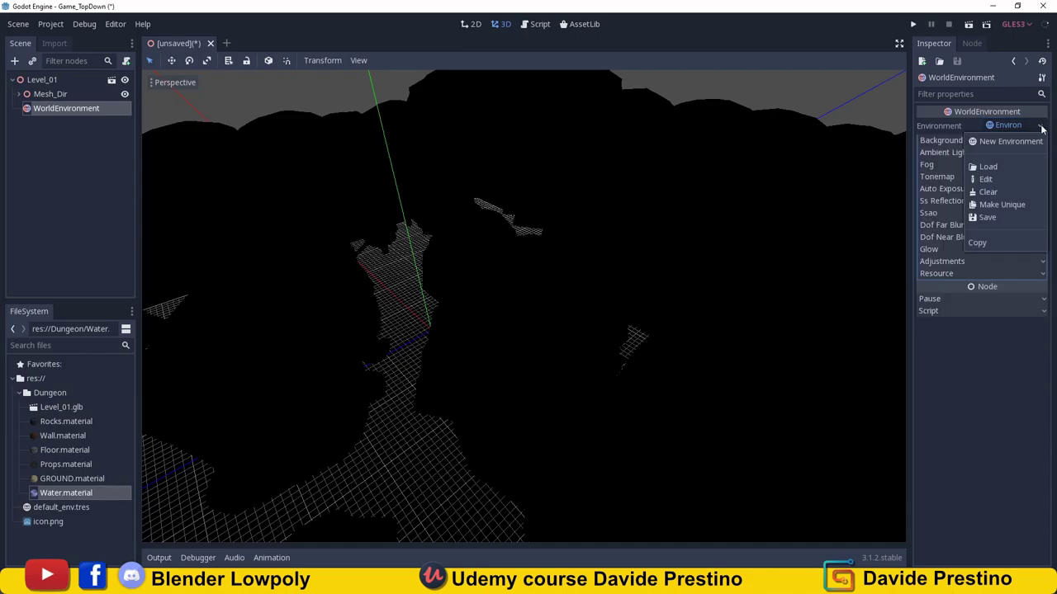
click(934, 129)
click(945, 139)
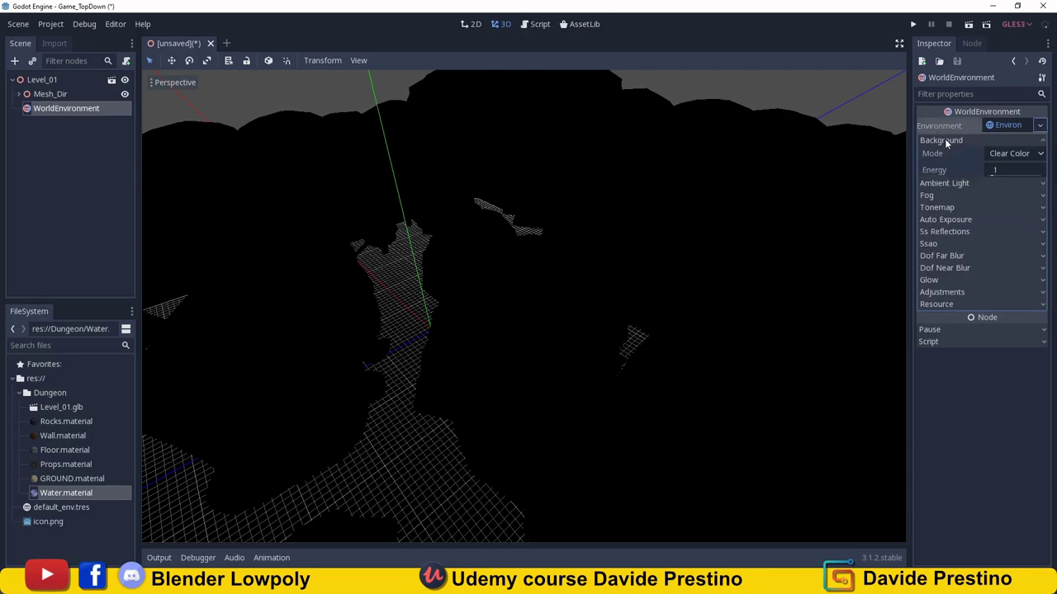
click(1038, 155)
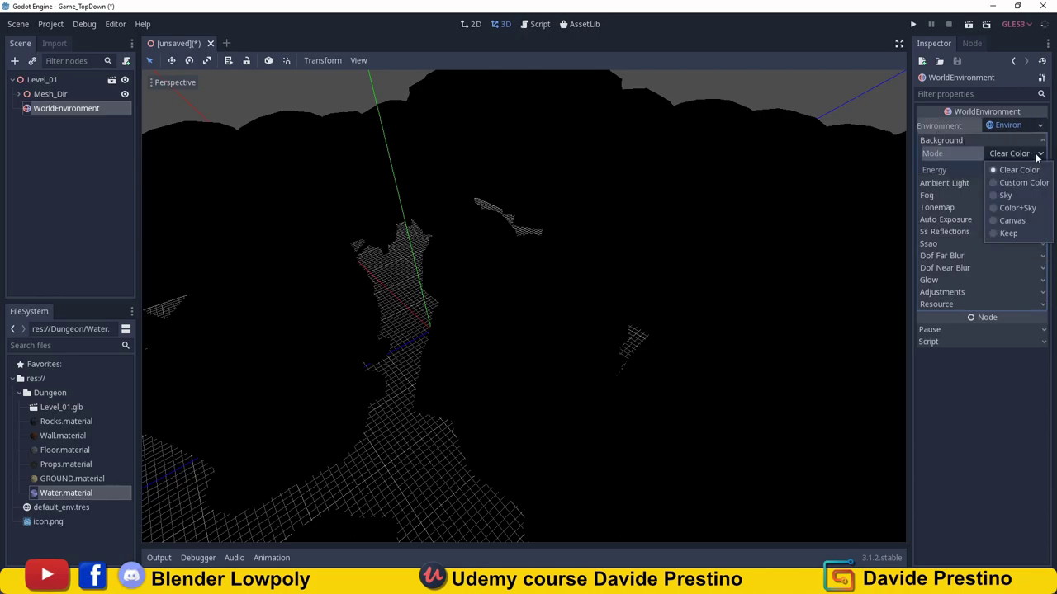
Switch the background mode to Sky with a new ProceduralSky resource.
click(1005, 196)
scroll(690, 187, down, 3)
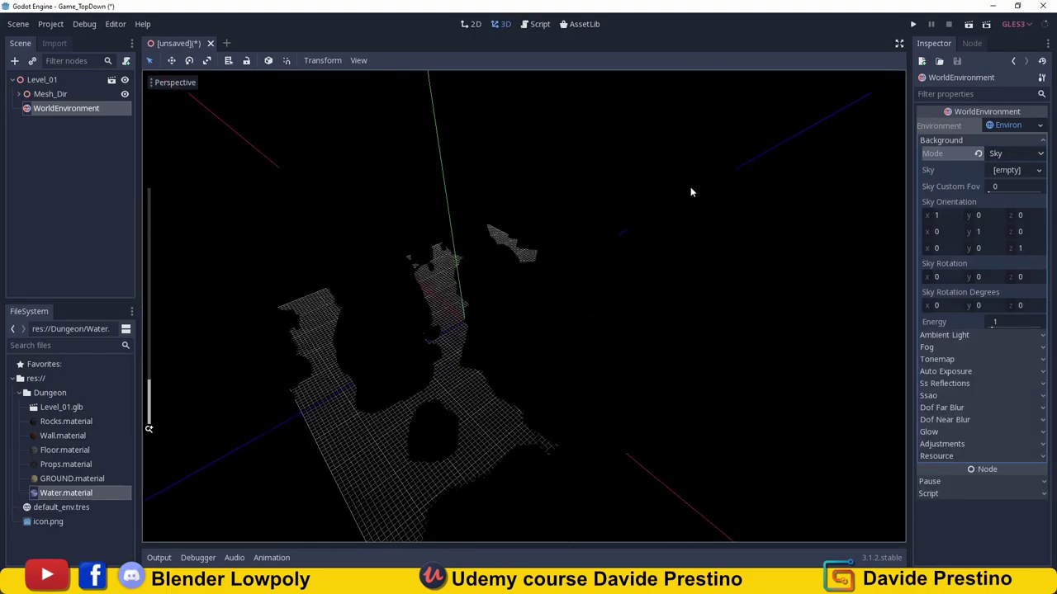
scroll(690, 187, down, 2)
click(1012, 171)
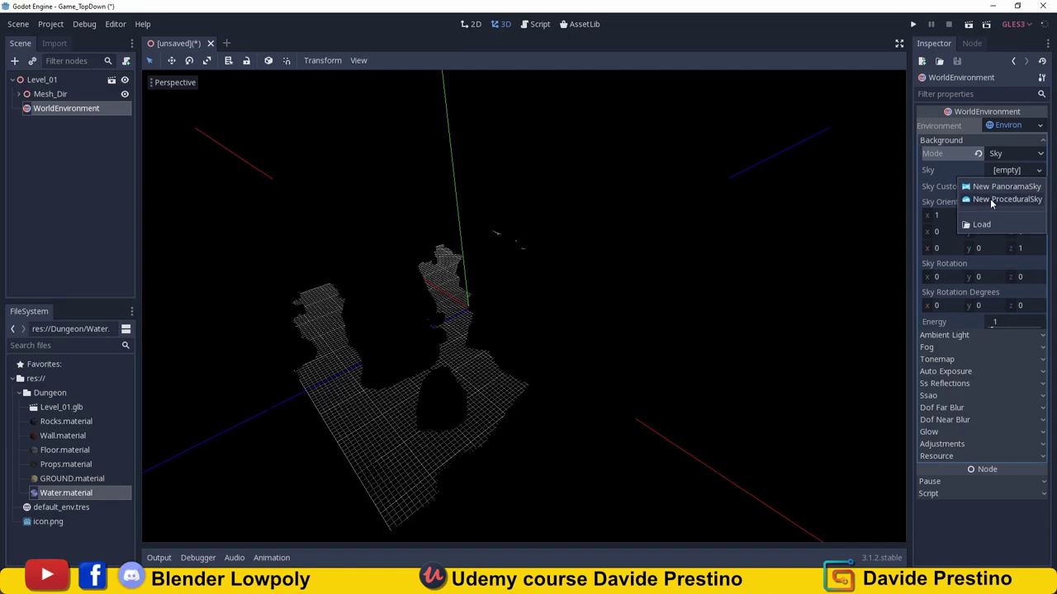
click(992, 199)
mouse_move(657, 201)
middle_down()
mouse_move(689, 208)
mouse_move(668, 211)
middle_up()
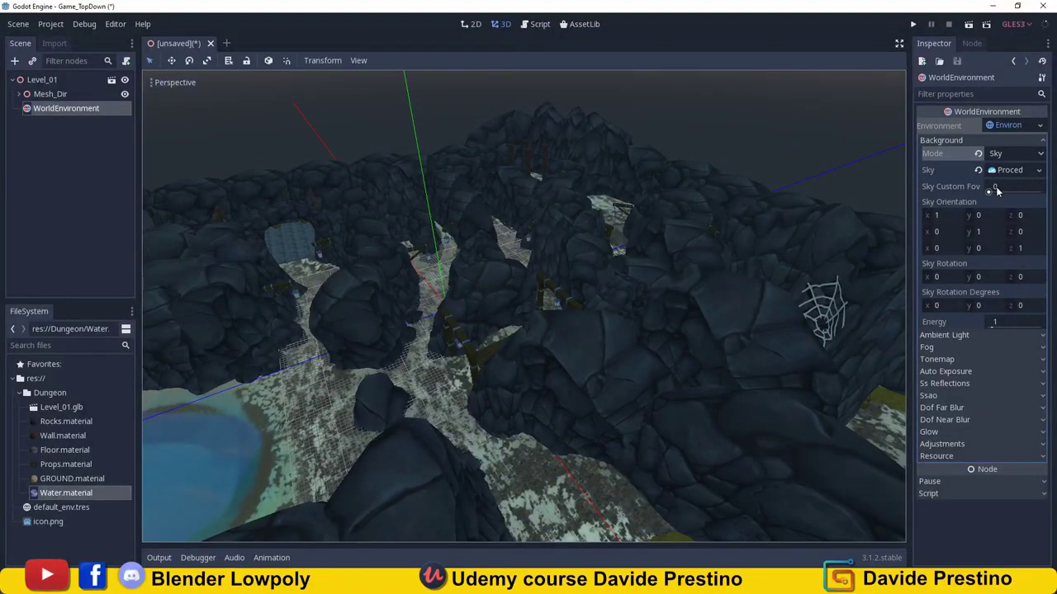
click(1043, 142)
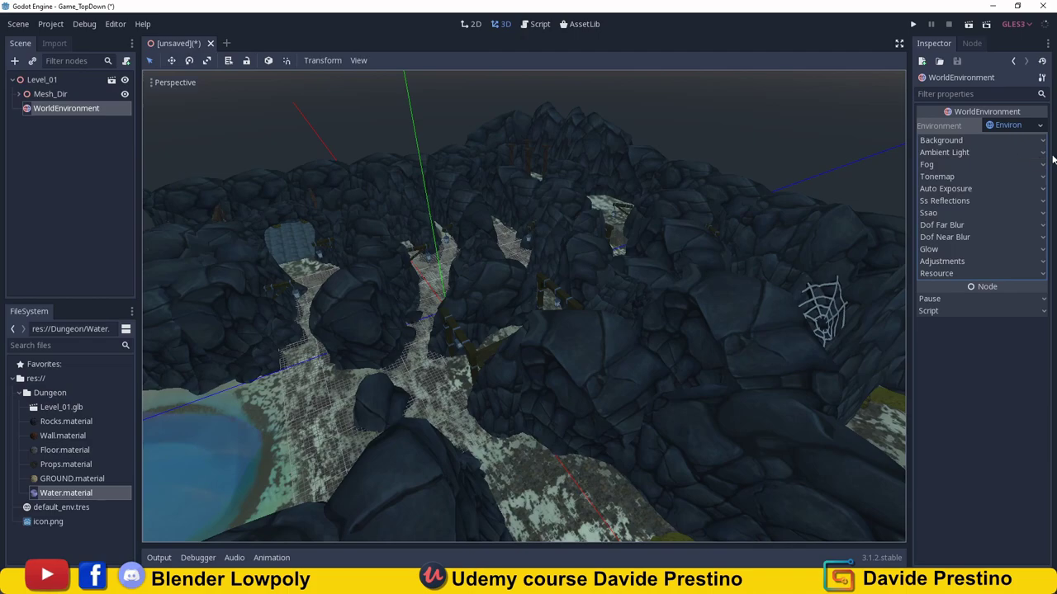
Change the ambient light colour from black to white.
click(1042, 154)
click(1004, 165)
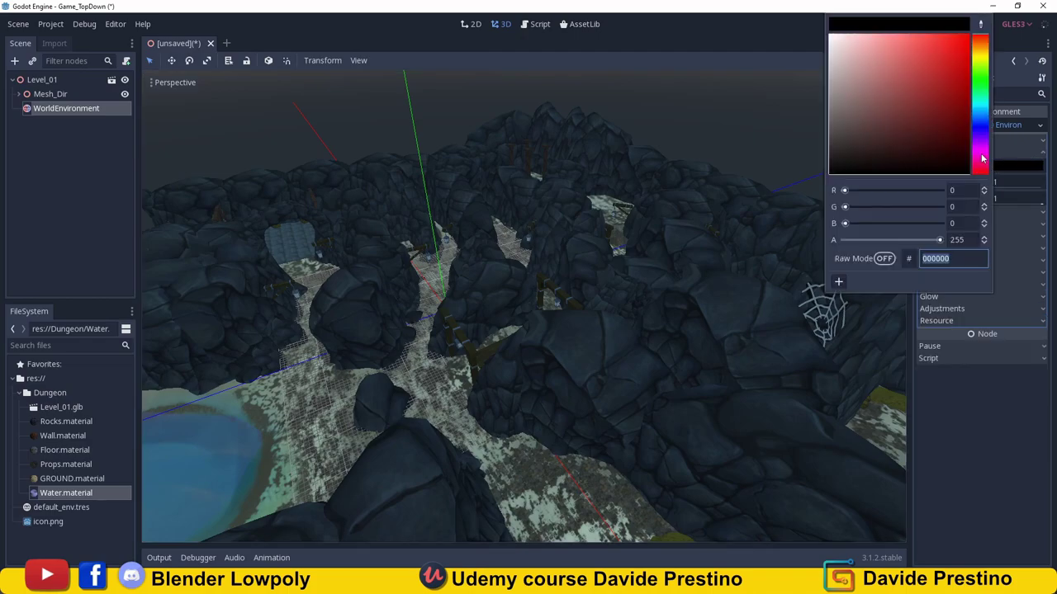
mouse_move(834, 66)
mouse_down()
mouse_move(865, 76)
mouse_move(883, 100)
mouse_move(811, 30)
mouse_up()
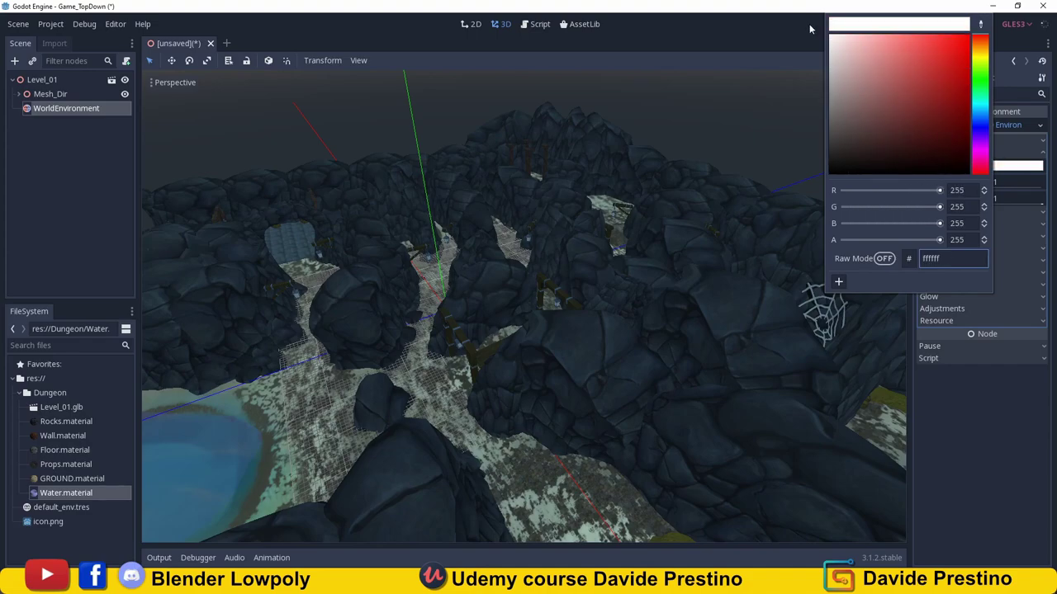
click(1045, 157)
Enable fog in the environment.
click(1040, 168)
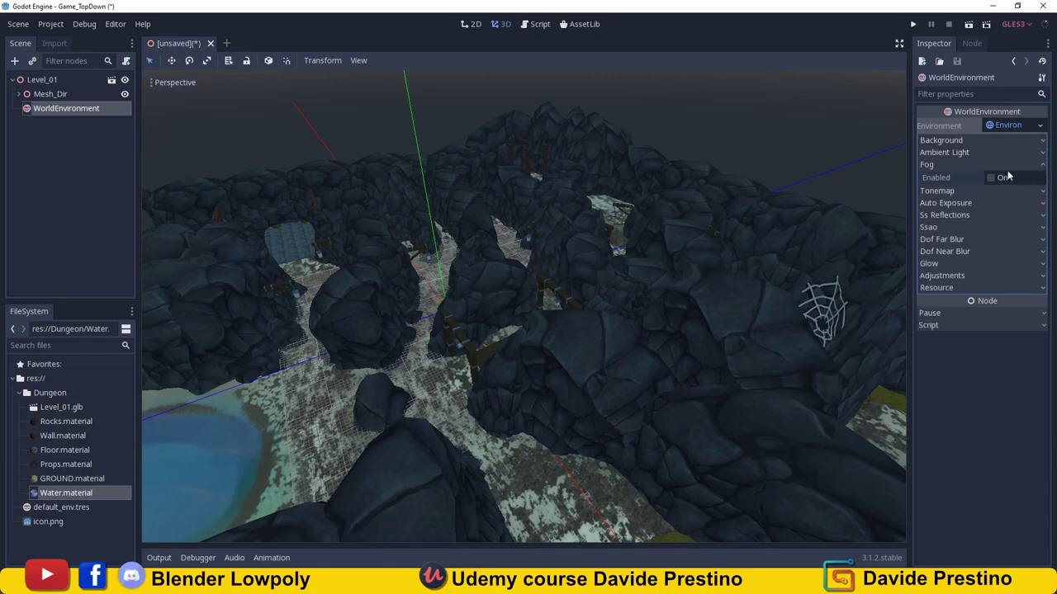
click(990, 177)
scroll(675, 178, up, 5)
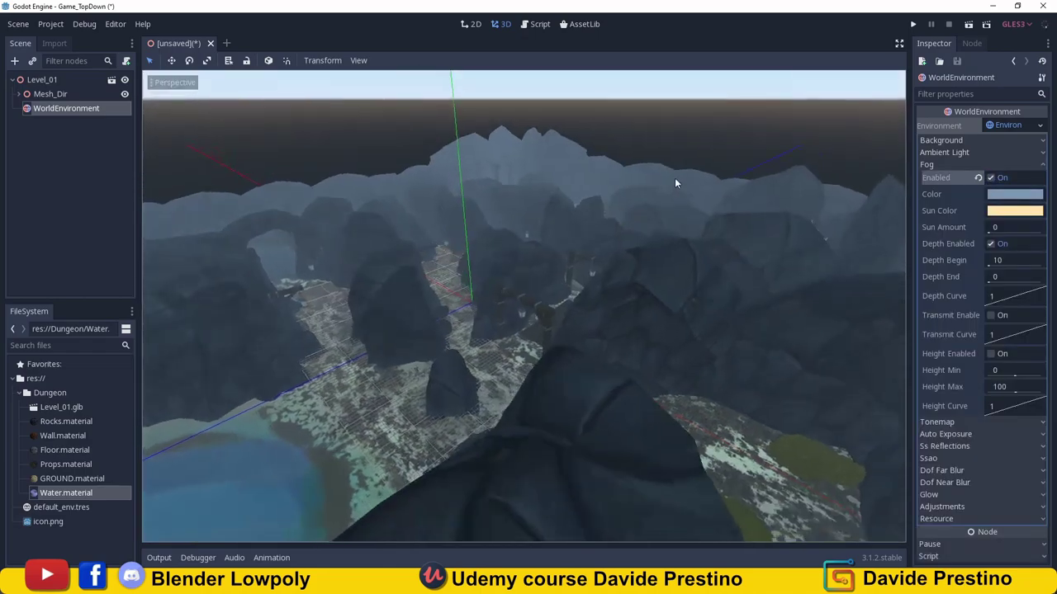
scroll(676, 178, up, 3)
scroll(684, 174, up, 2)
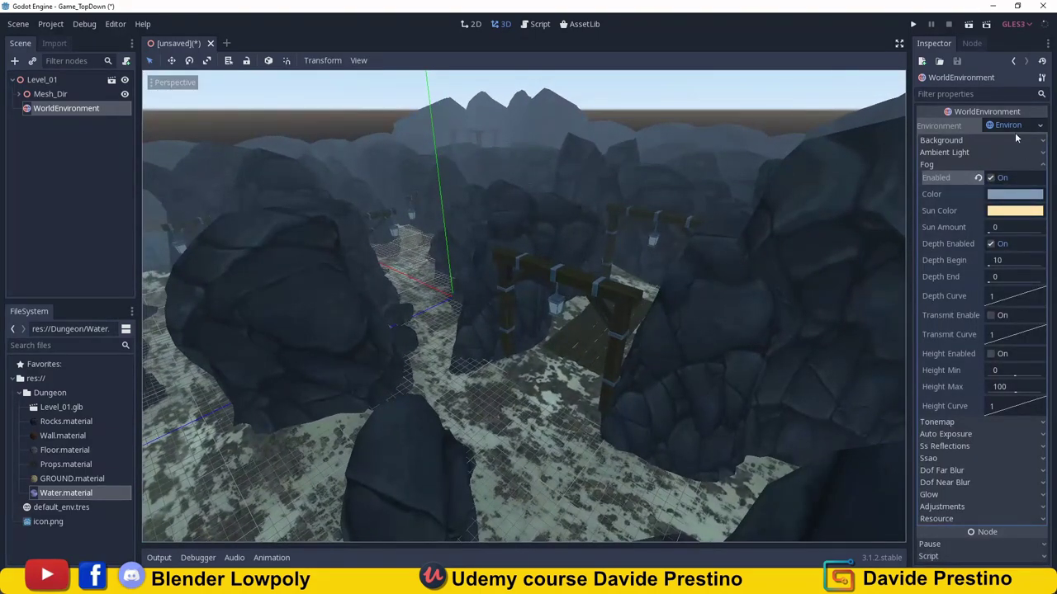
click(957, 140)
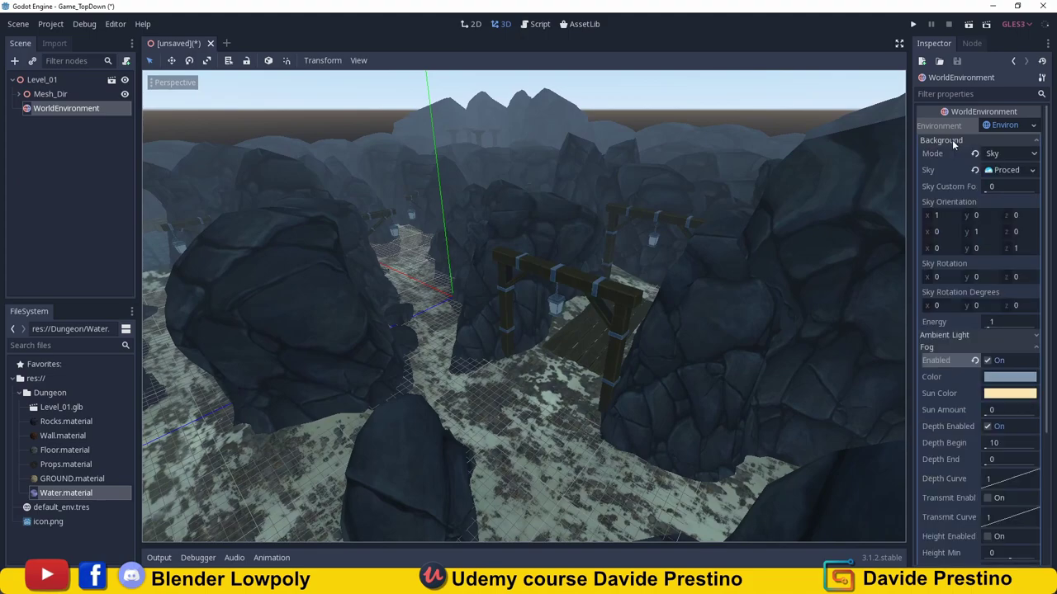
Darken the ProceduralSky's top and horizon colours to deep blue-greys, one to #1b3041.
click(1007, 170)
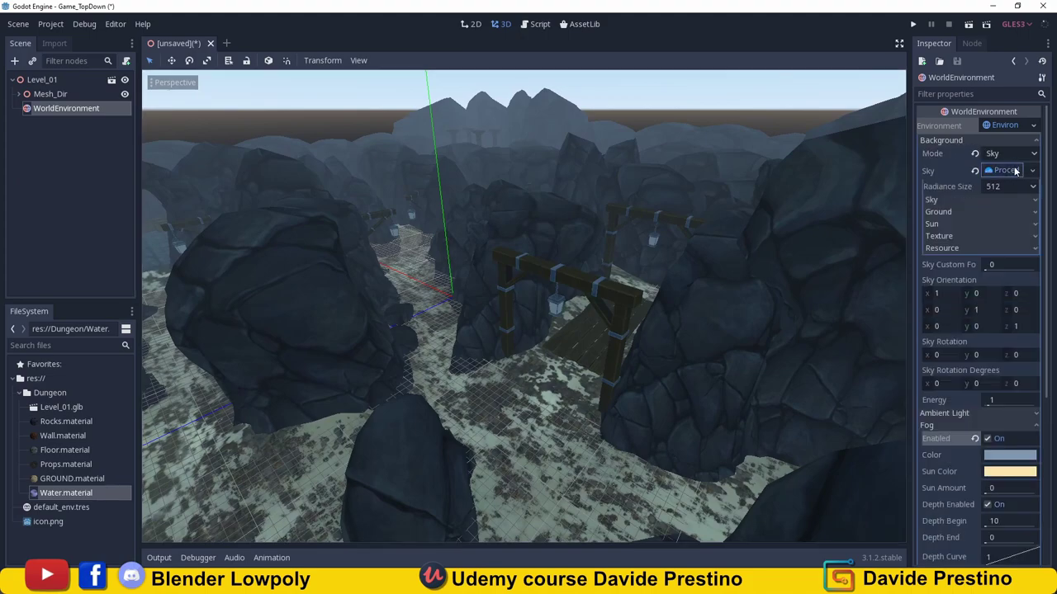
click(943, 199)
click(1002, 214)
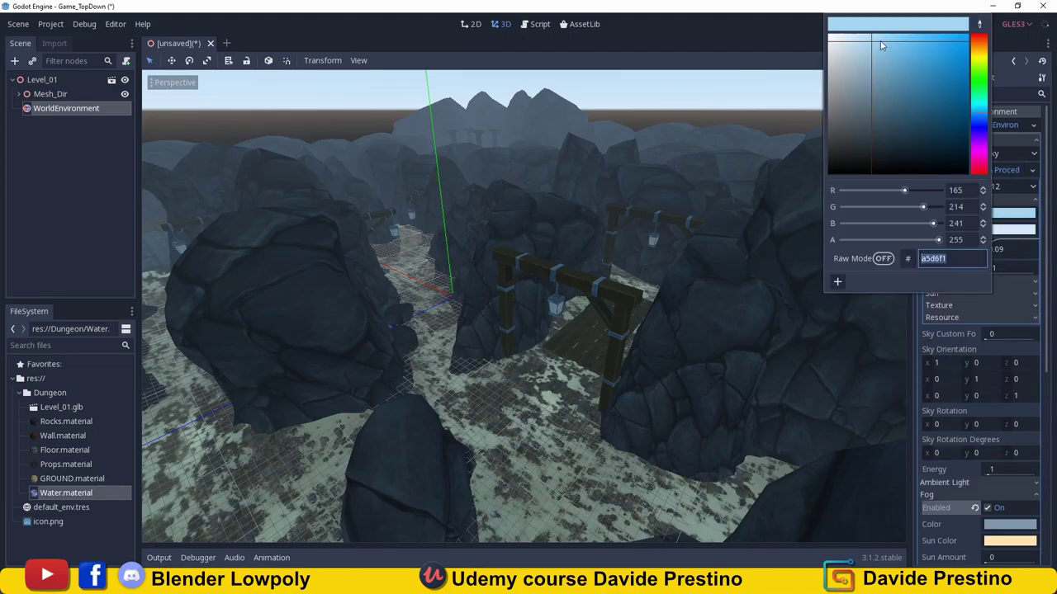
drag(872, 43, 866, 138)
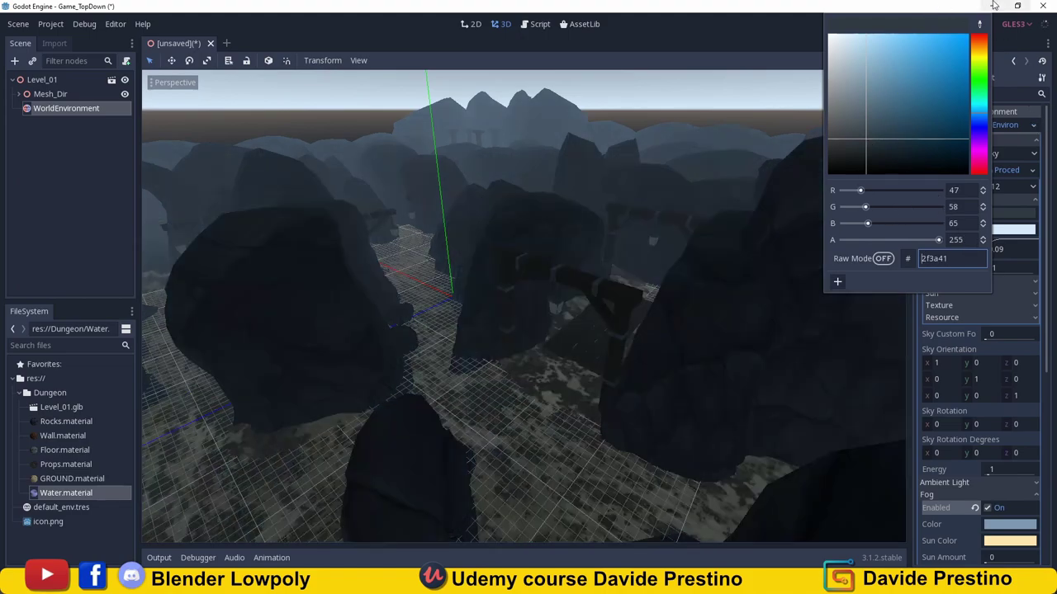
click(784, 28)
click(1011, 230)
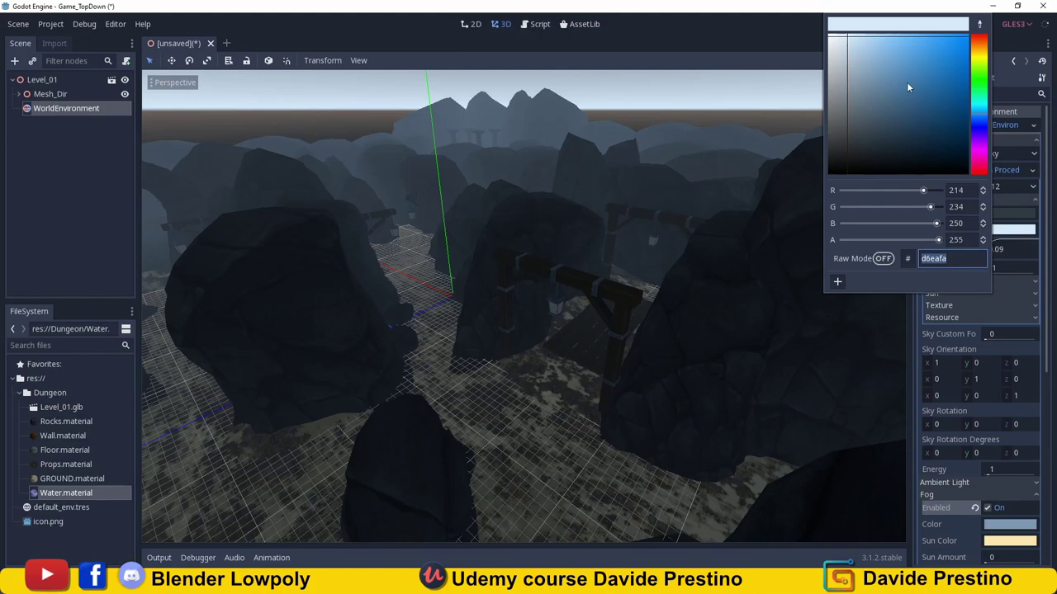
mouse_move(841, 41)
mouse_down()
mouse_move(861, 146)
mouse_move(913, 140)
mouse_up()
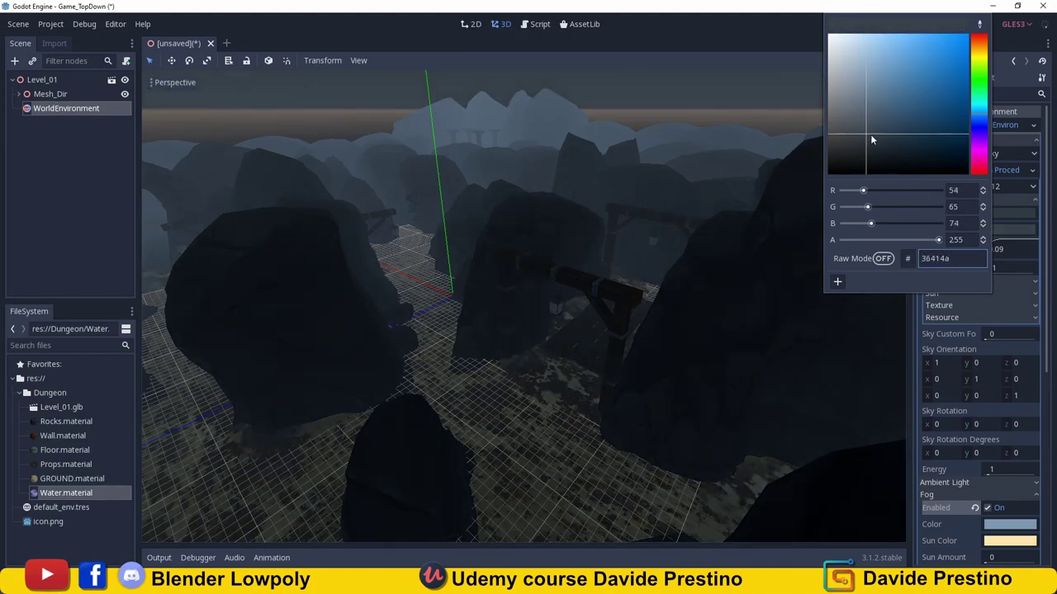
drag(911, 135, 910, 139)
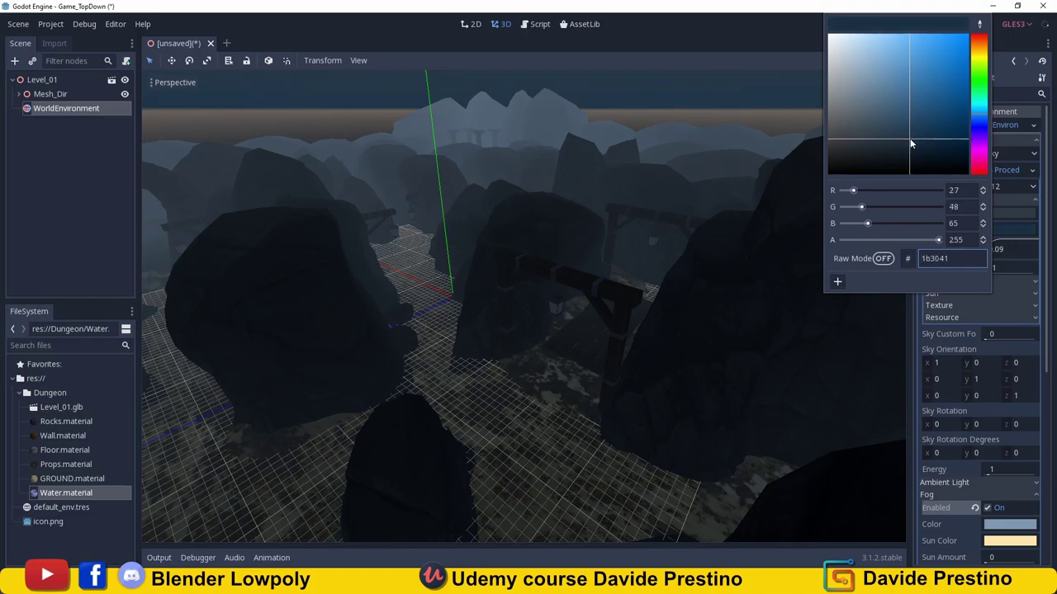
click(1021, 188)
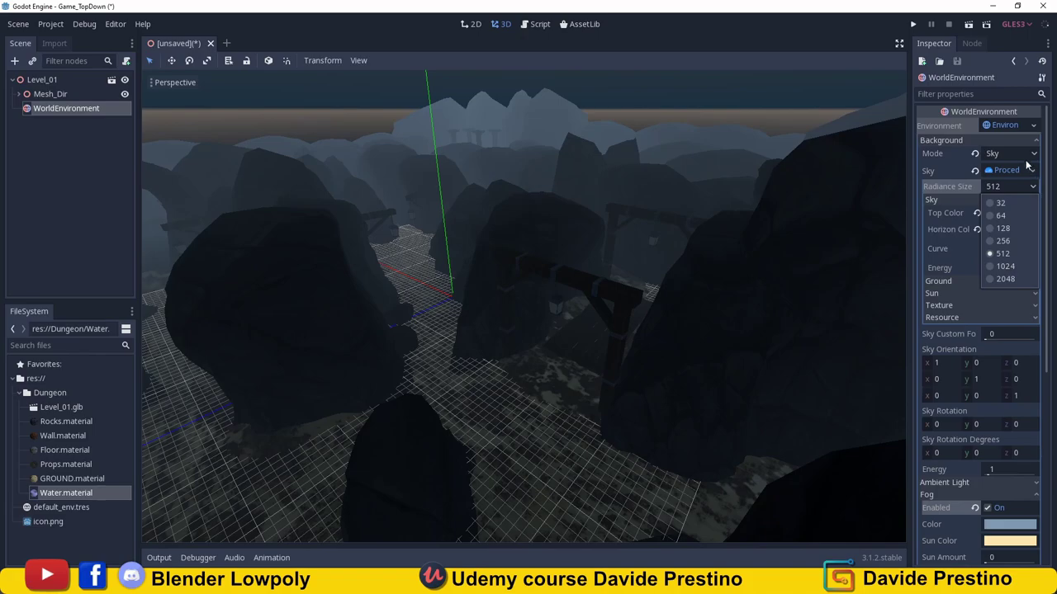
Set the ProceduralSky's ground bottom colour to near-black 0a0c0e.
click(1017, 154)
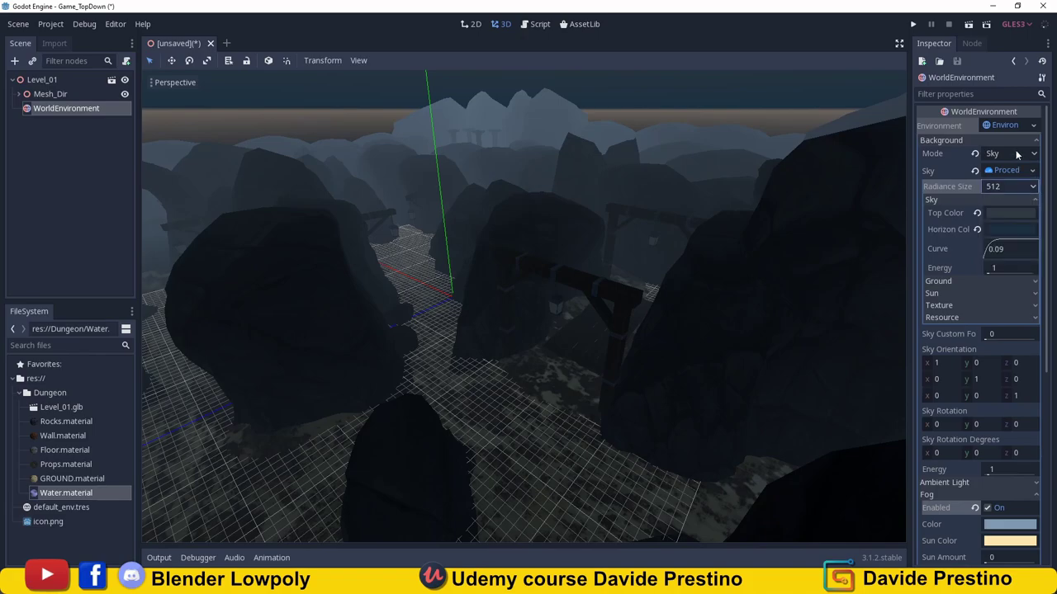
click(1034, 200)
click(1036, 213)
click(995, 228)
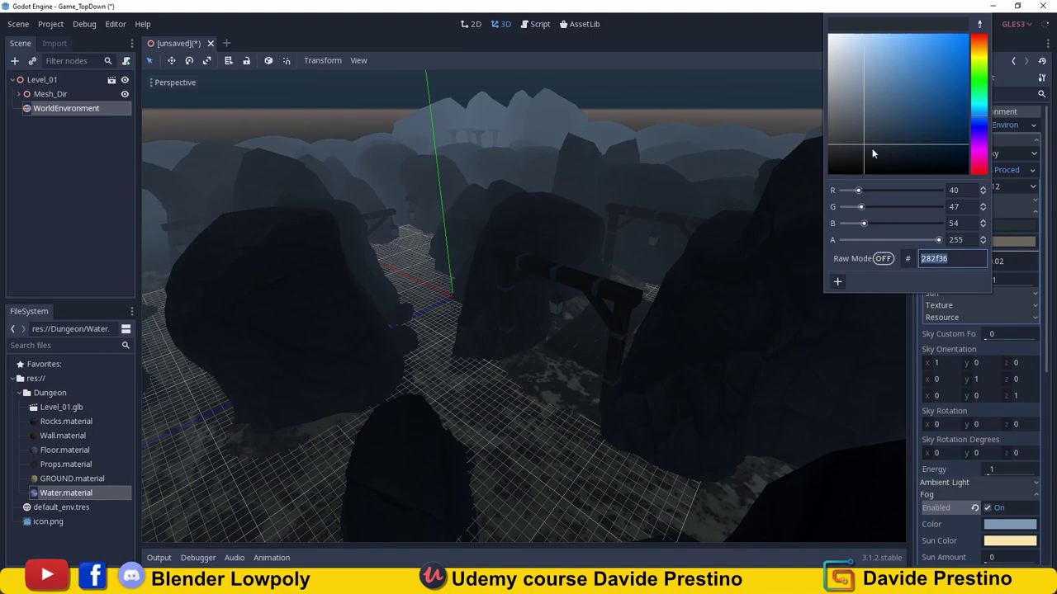
drag(872, 154, 865, 171)
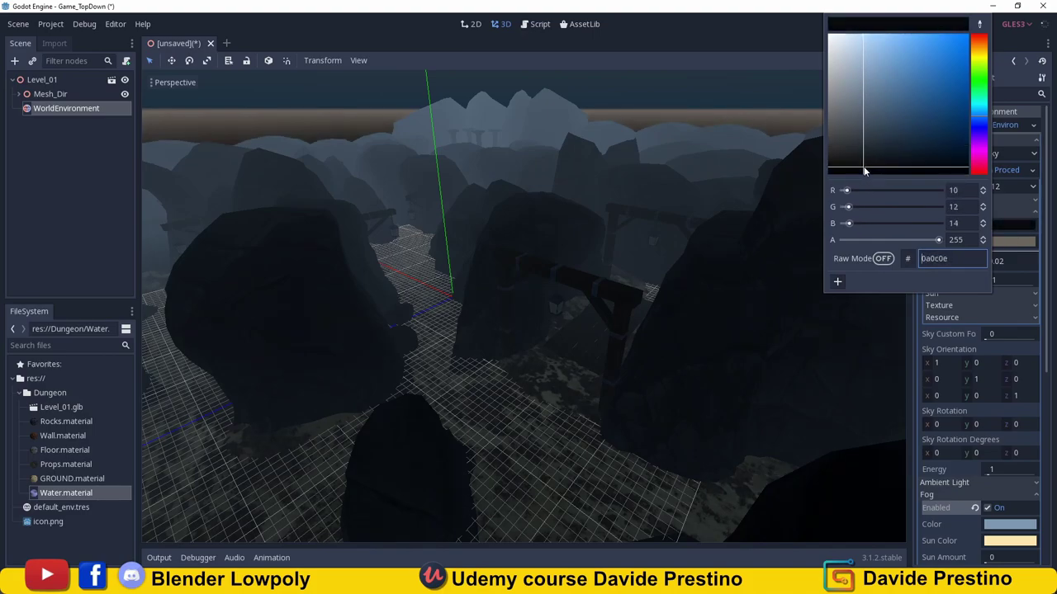
Set the ground horizon colour to a dark brown, about #2d2925.
click(1002, 241)
mouse_move(846, 116)
mouse_down()
mouse_move(862, 154)
mouse_move(844, 176)
mouse_move(862, 142)
mouse_move(852, 156)
mouse_up()
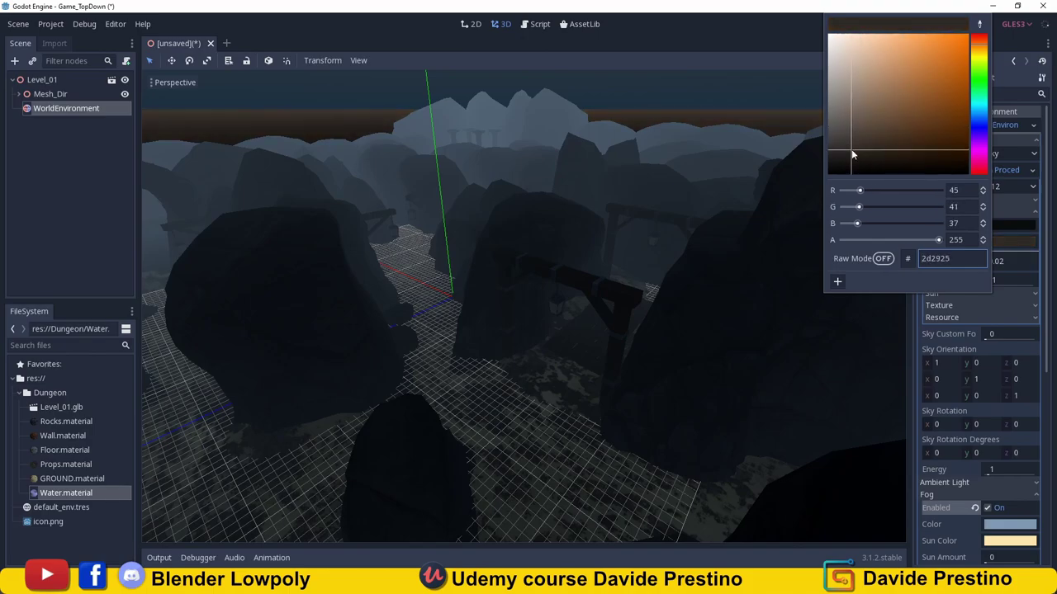
click(900, 317)
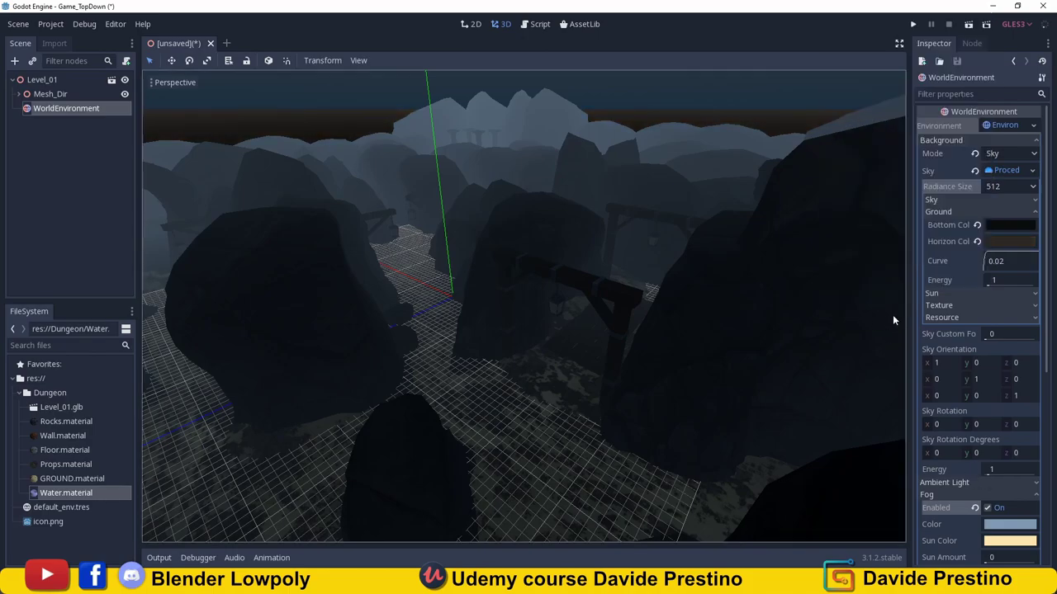
click(893, 315)
mouse_move(633, 235)
middle_down()
mouse_move(608, 268)
mouse_move(576, 281)
mouse_move(595, 278)
mouse_move(625, 239)
middle_up()
Collapse the Mesh_Dir branch and select the WorldEnvironment node to show its sky settings in the Inspector.
scroll(625, 242, down, 3)
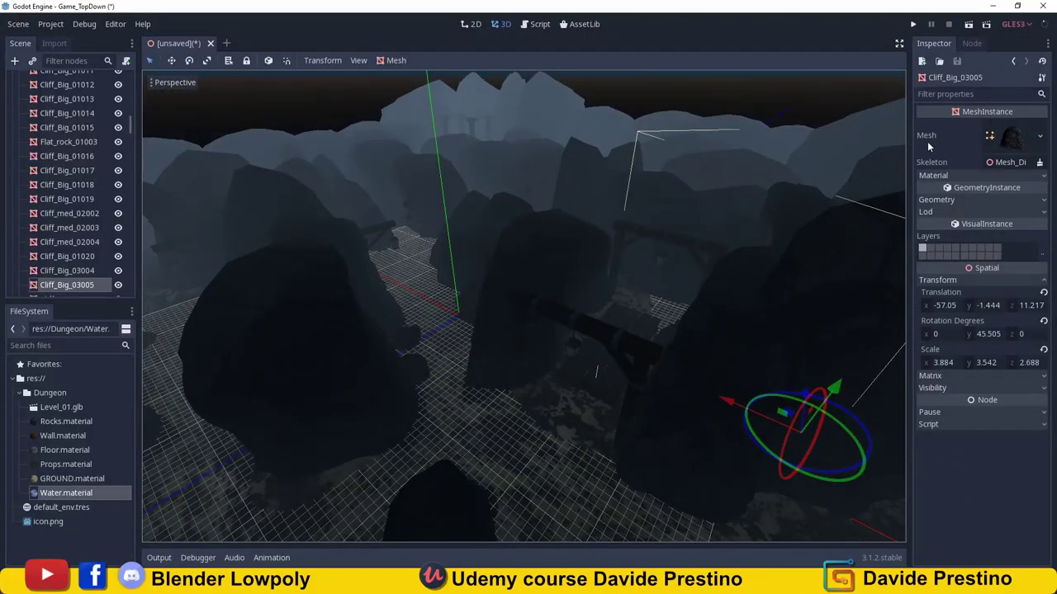
scroll(76, 224, up, 5)
scroll(71, 218, up, 5)
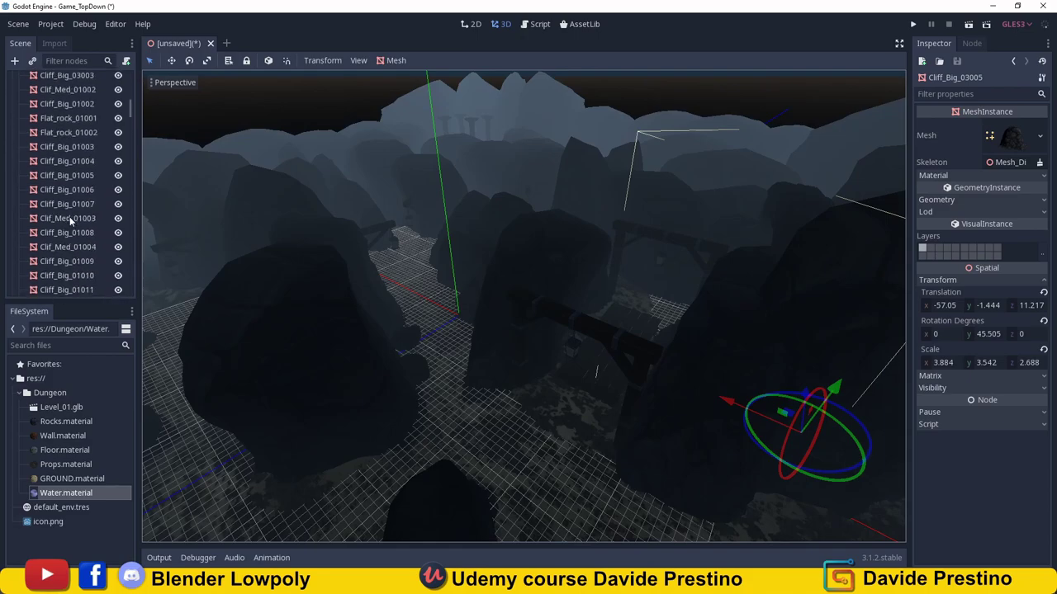
scroll(69, 214, up, 5)
scroll(57, 198, up, 5)
click(21, 94)
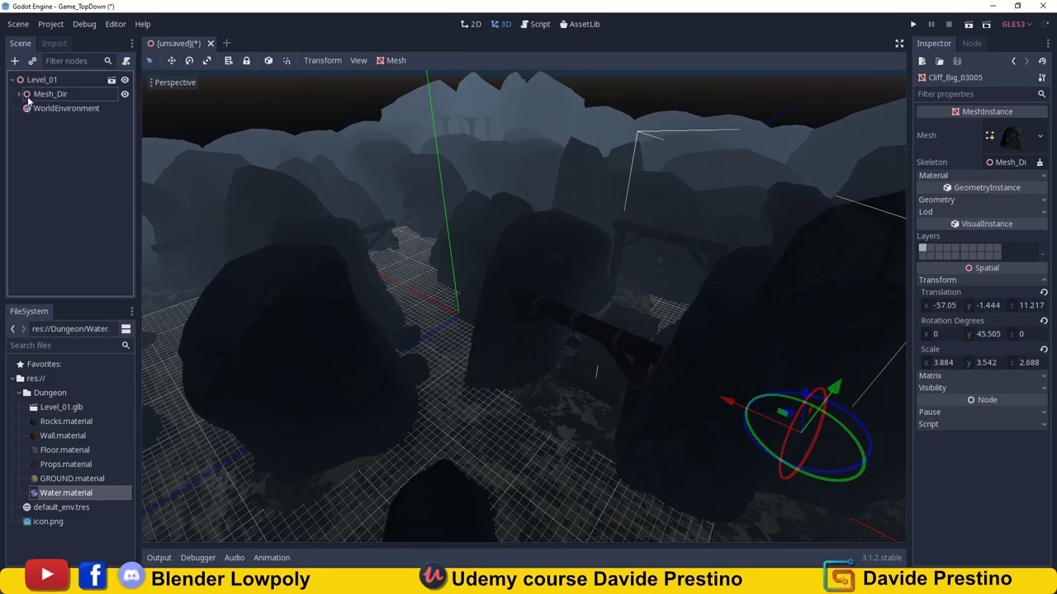
click(42, 111)
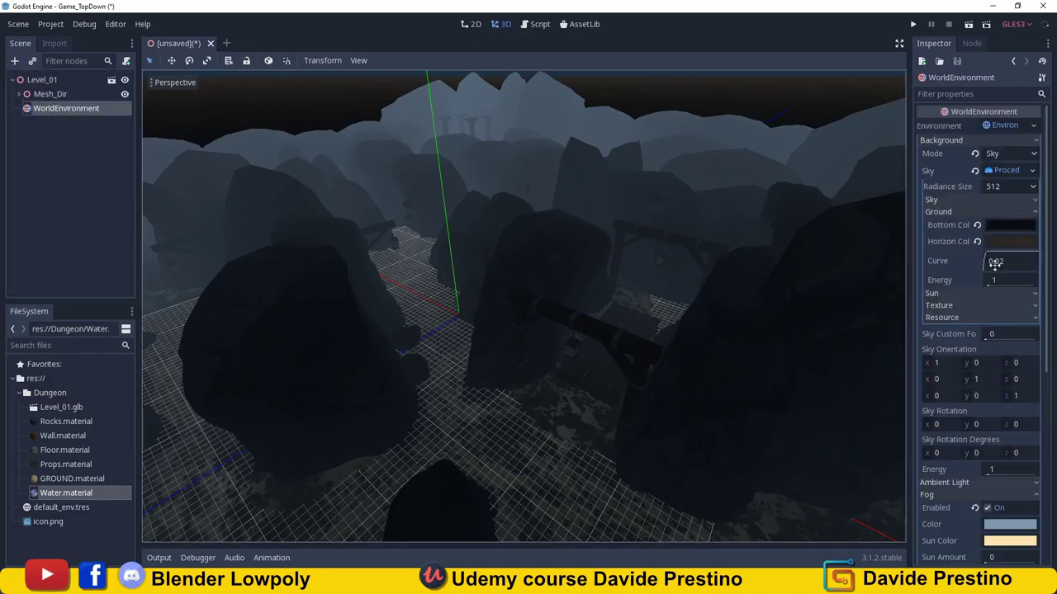
scroll(1030, 241, down, 2)
Change the procedural sky's sun colour from white to a muted blue-violet (about 6764ca).
click(1032, 238)
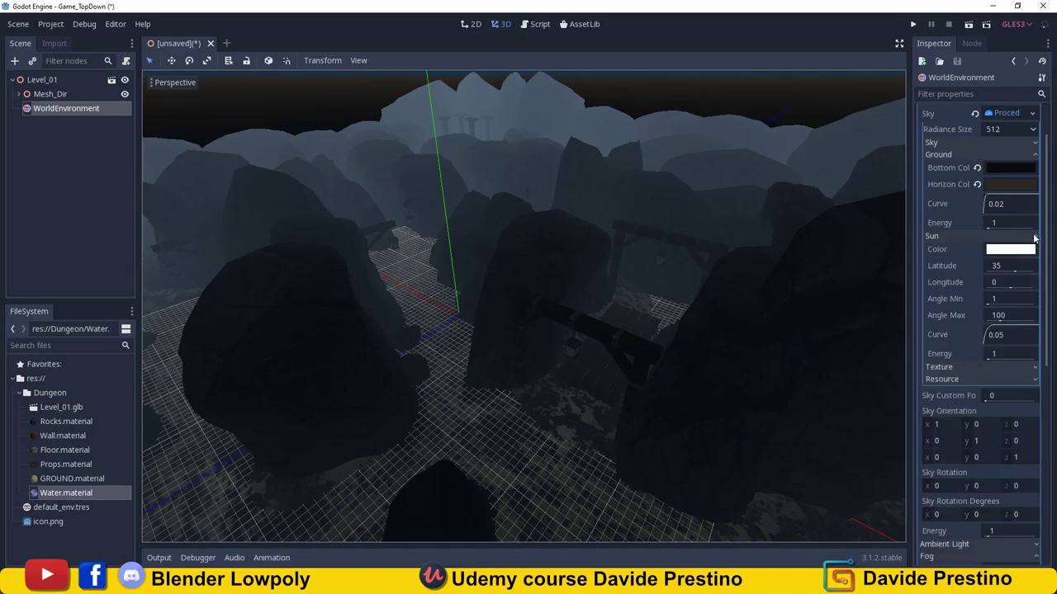
click(1016, 250)
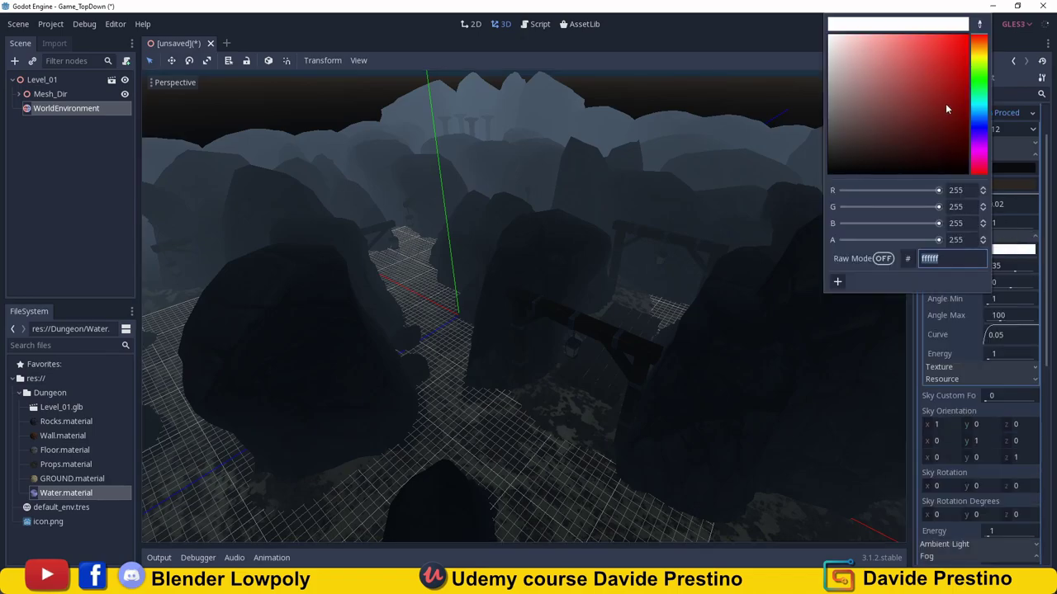
click(980, 128)
drag(852, 48, 900, 68)
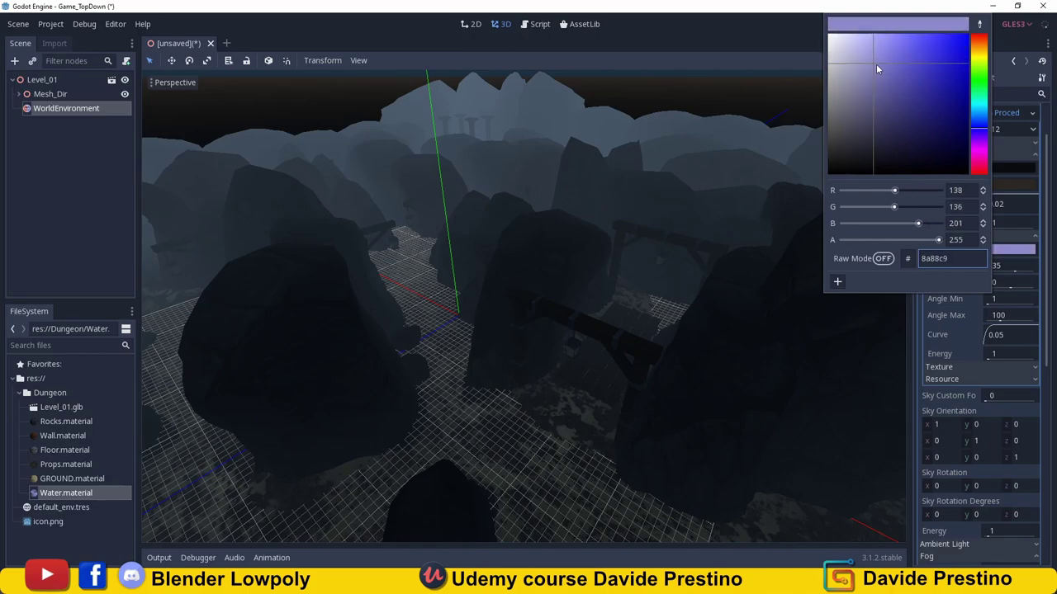
click(1026, 246)
click(1034, 237)
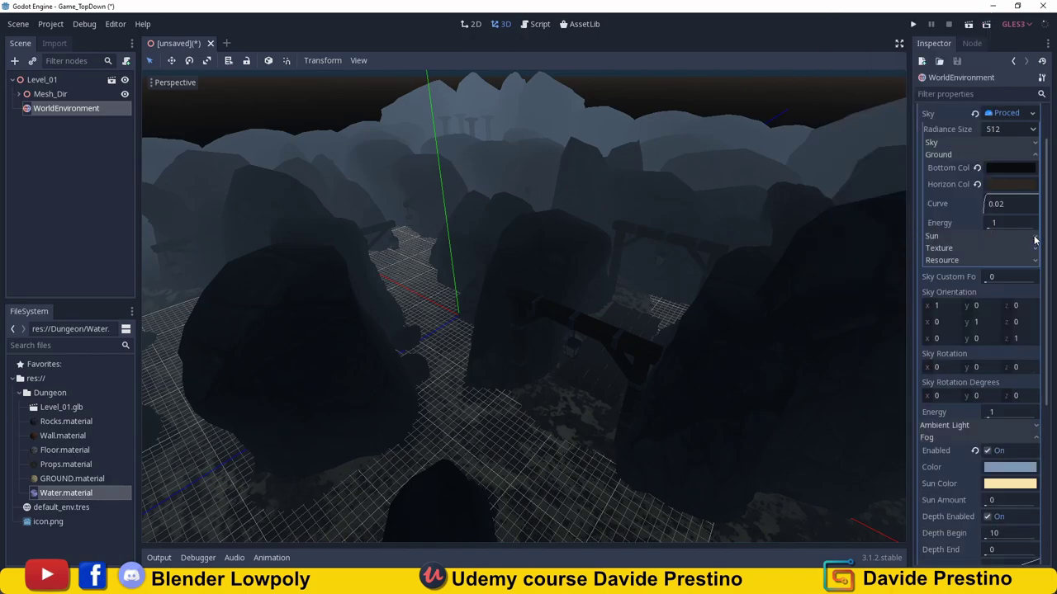
Collapse the sky texture, sky resource and ground sections, keeping radiance size at 512.
click(1034, 248)
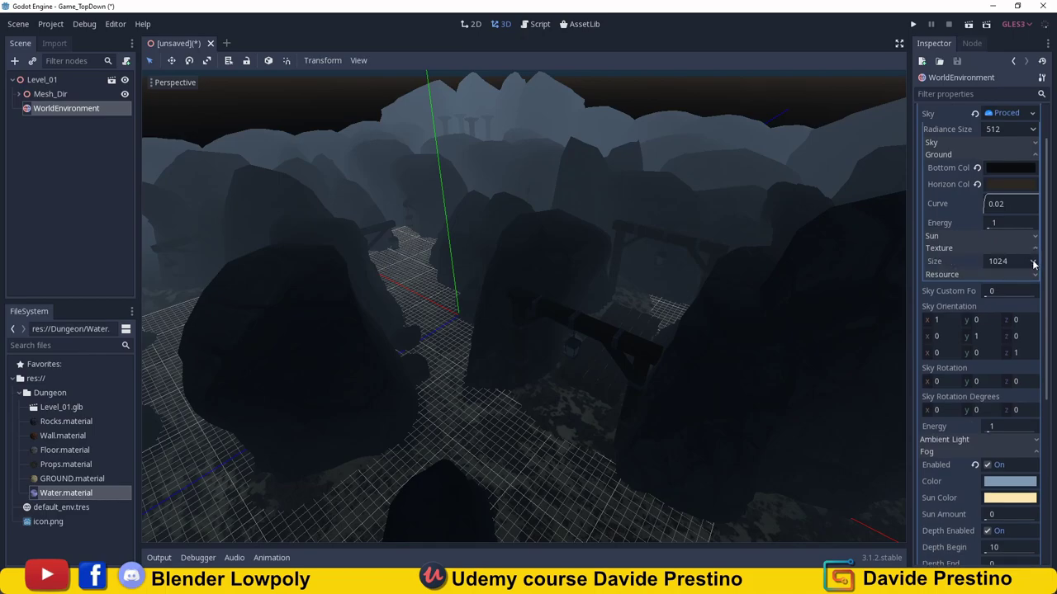
click(1020, 251)
click(1017, 261)
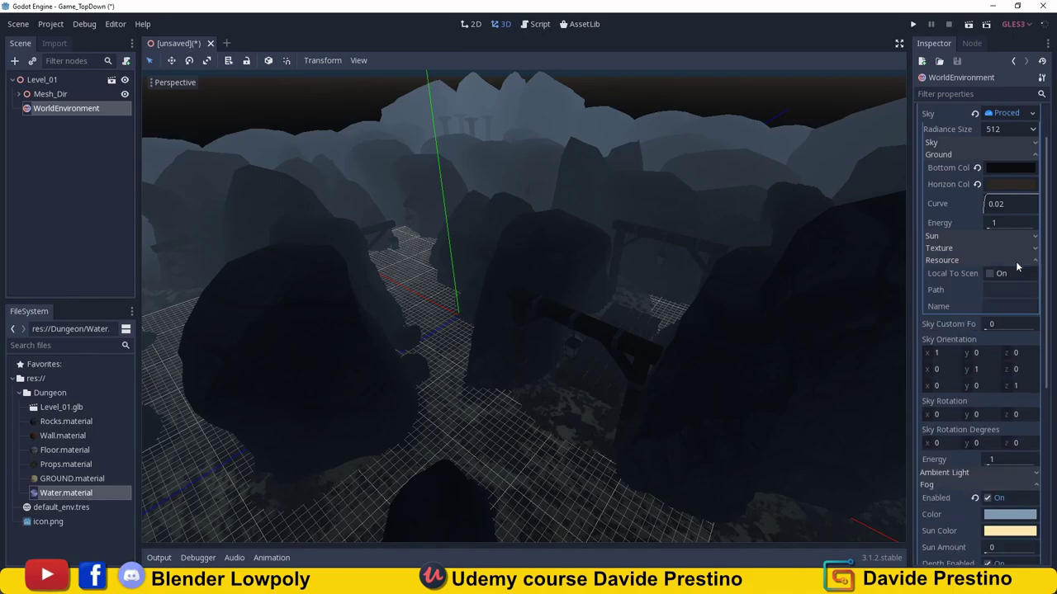
click(1018, 261)
scroll(699, 219, down, 5)
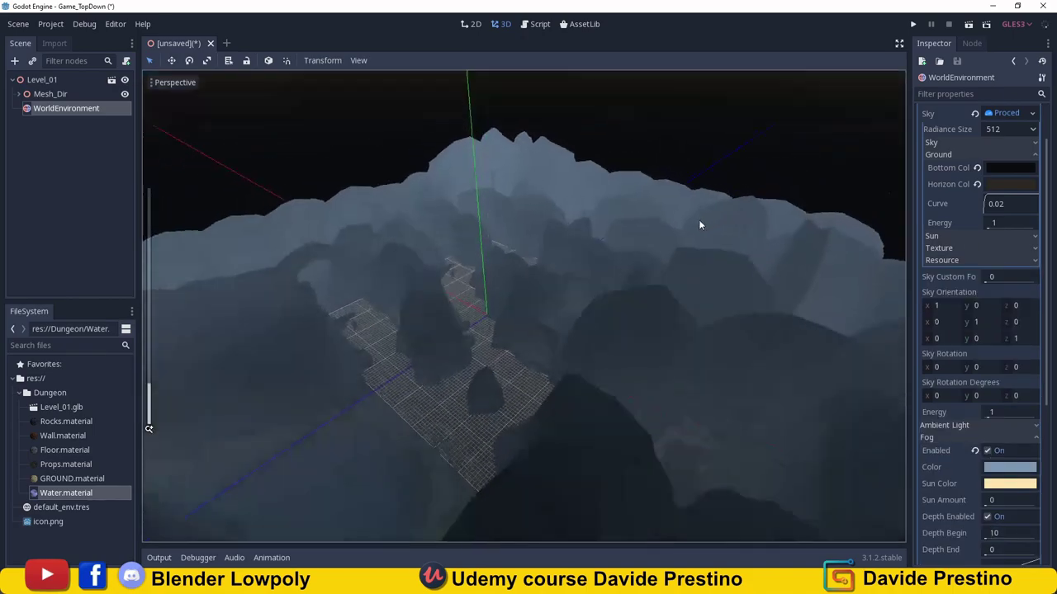
middle_drag(700, 211, 763, 217)
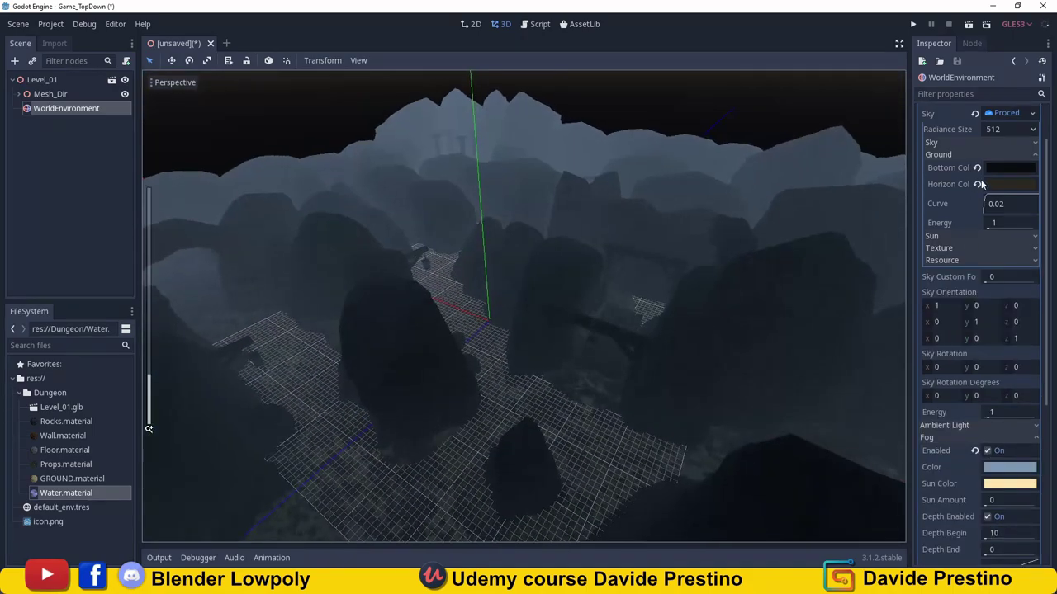
click(1028, 157)
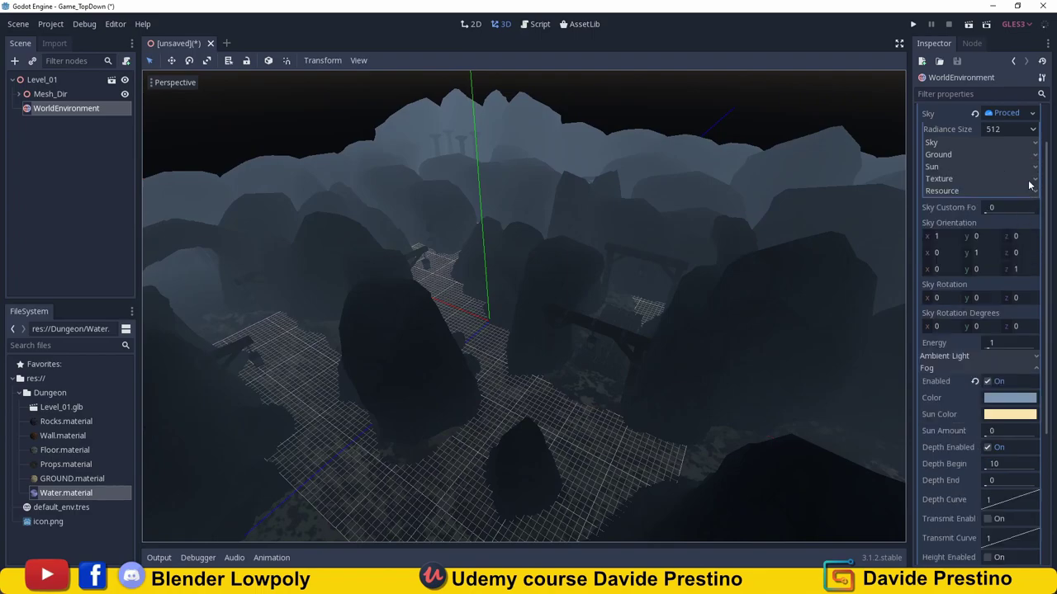
click(1034, 130)
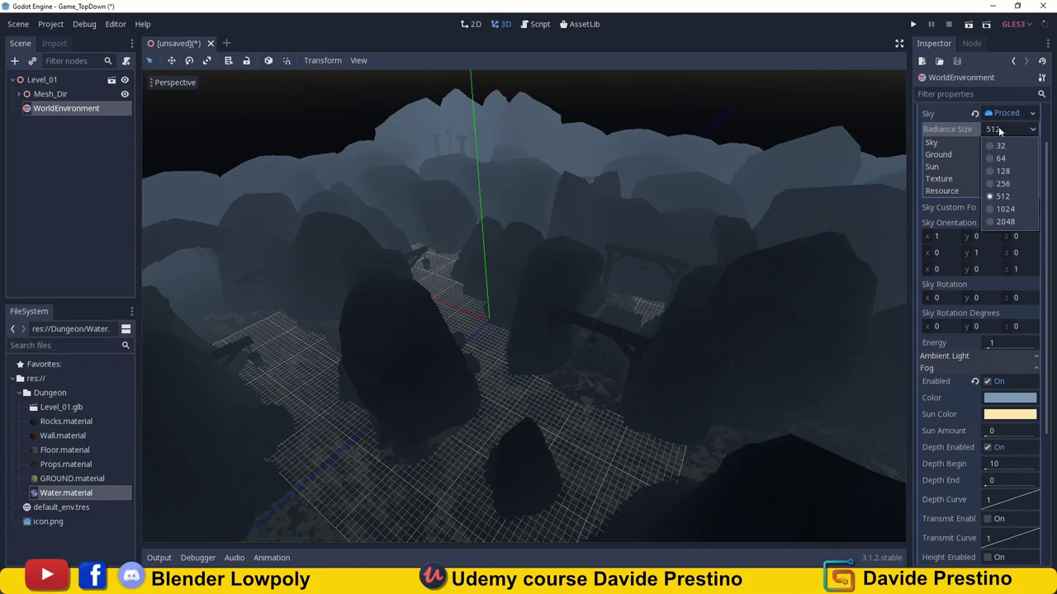
click(954, 132)
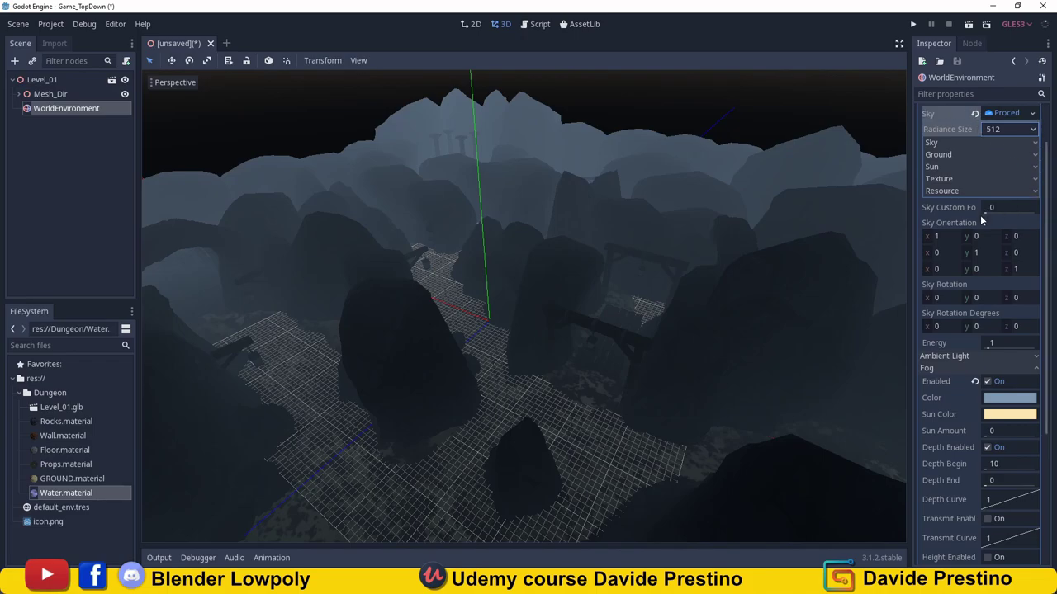
Set the ambient light colour to a dull reddish #835c5c, then collapse the Background section.
scroll(959, 368, down, 2)
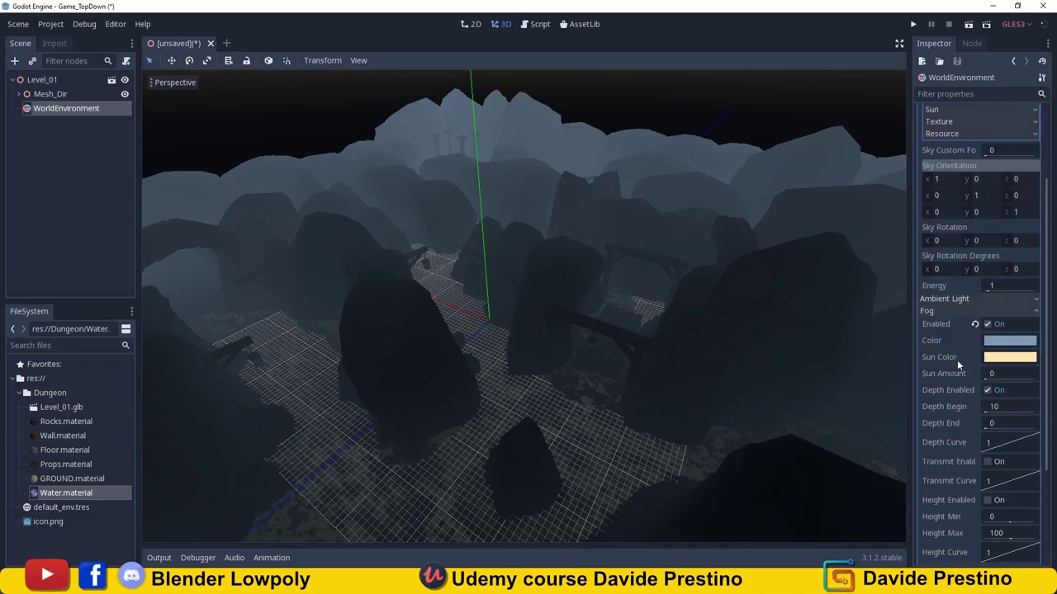
click(1034, 300)
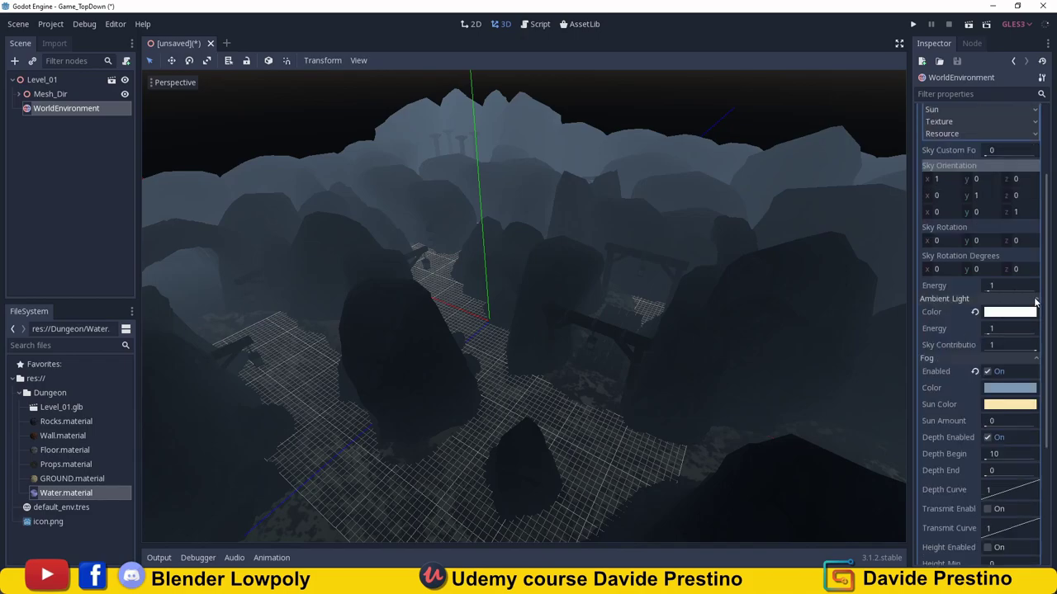
click(1015, 319)
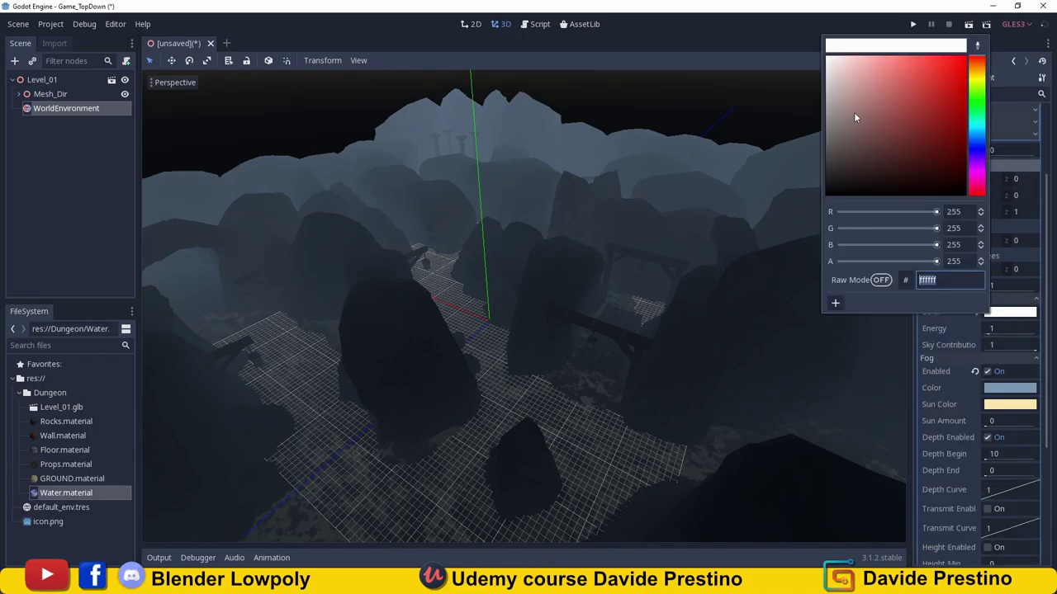
drag(854, 112, 868, 123)
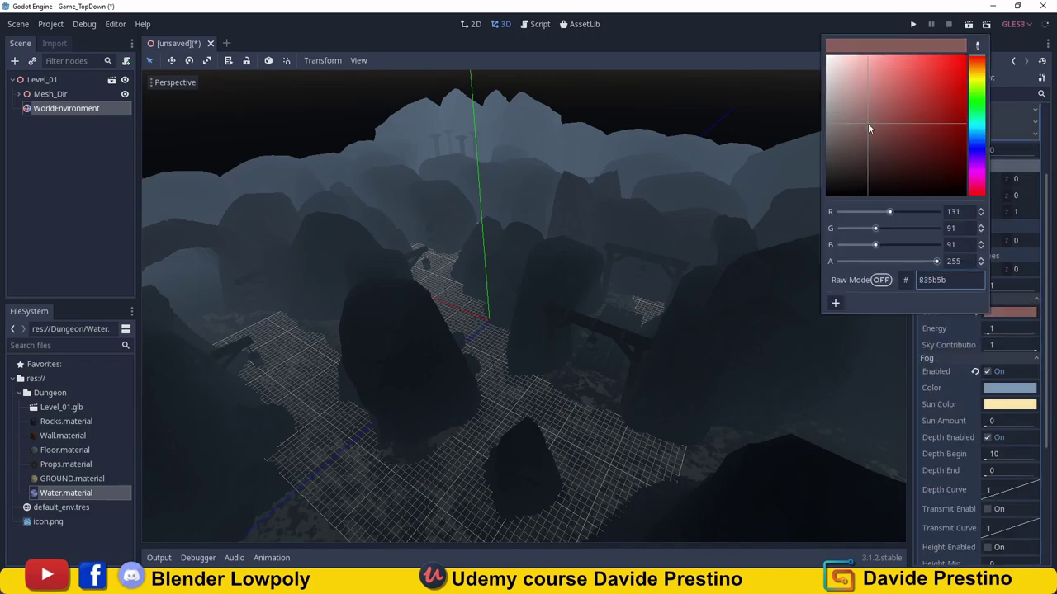
click(1038, 304)
scroll(1032, 123, up, 3)
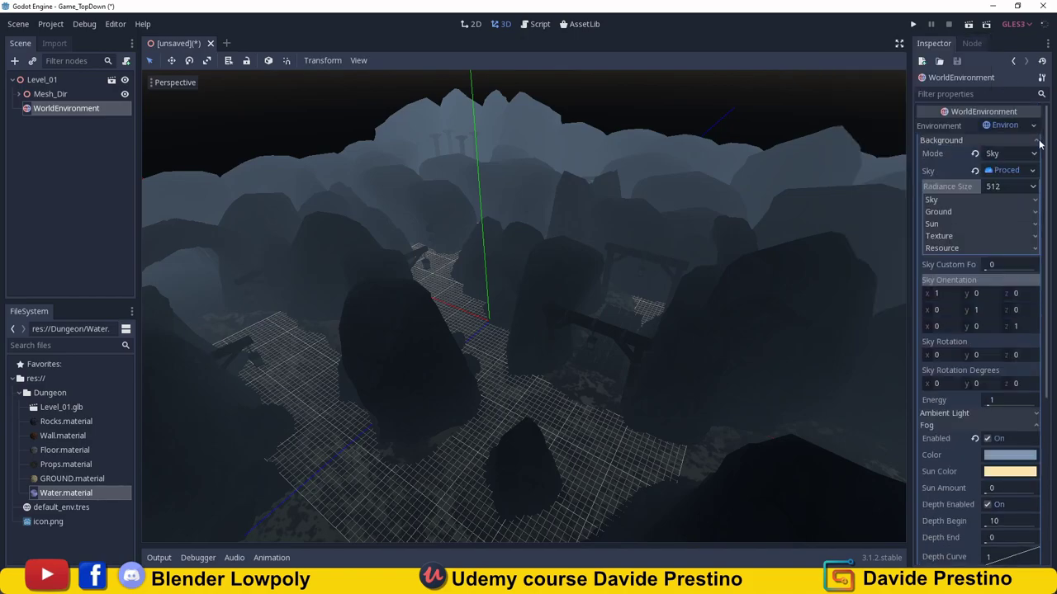
click(1039, 140)
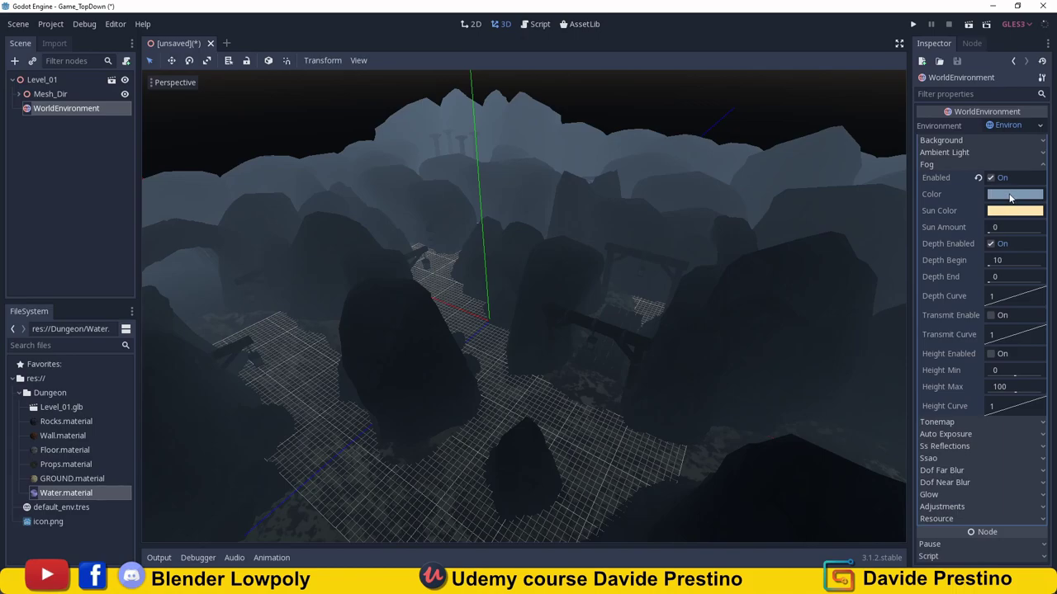
Darken the fog colour to a deep blue-grey (#3f5973).
click(1010, 196)
drag(875, 79, 894, 116)
click(488, 62)
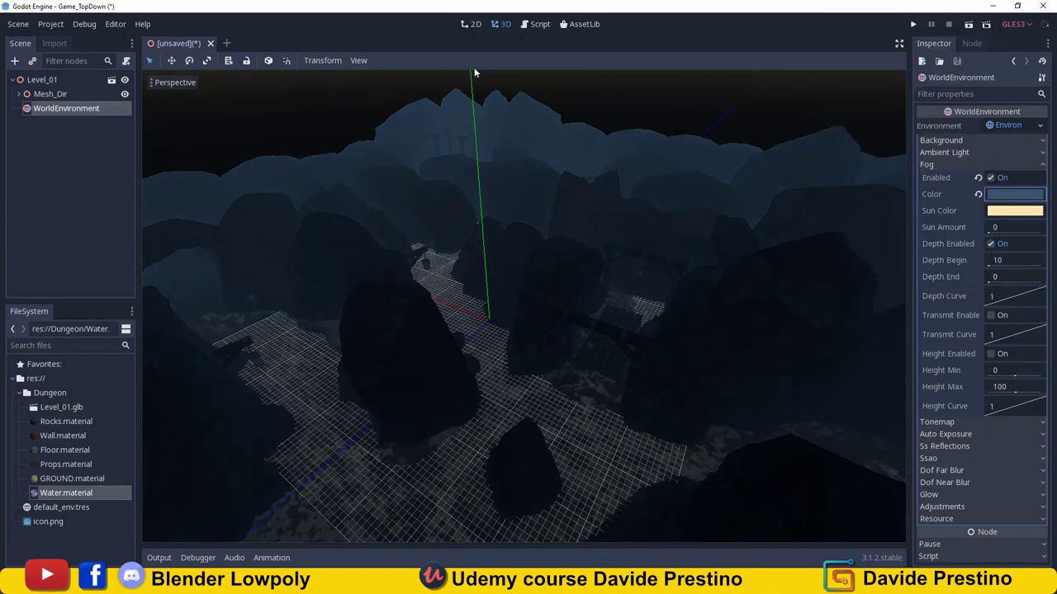
Turn off View Grid in the 3D viewport's View menu.
click(359, 60)
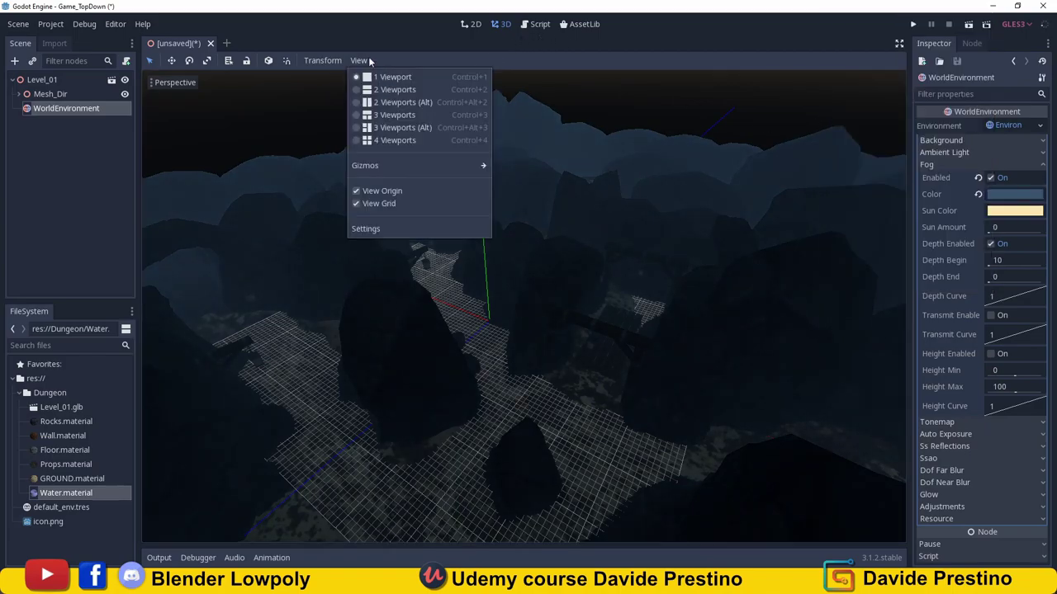
click(356, 204)
mouse_move(565, 287)
middle_down()
mouse_move(571, 270)
mouse_move(536, 303)
mouse_move(474, 303)
mouse_move(604, 259)
middle_up()
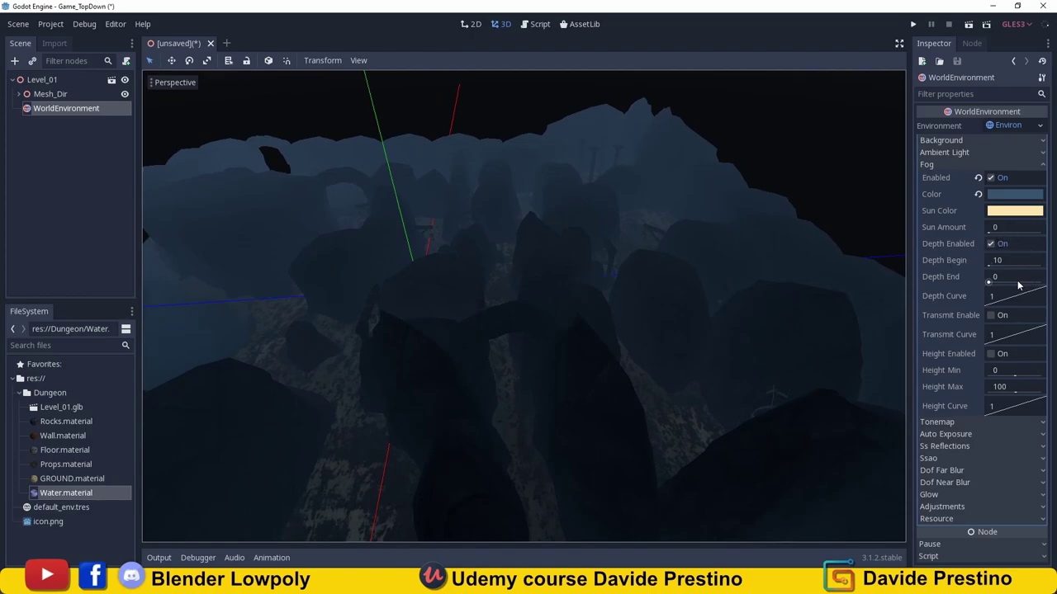
Keep the fog Depth Begin at 92.5 and orbit and zoom the viewport to check the haze.
mouse_move(996, 265)
mouse_down()
mouse_move(993, 274)
mouse_move(995, 265)
mouse_up()
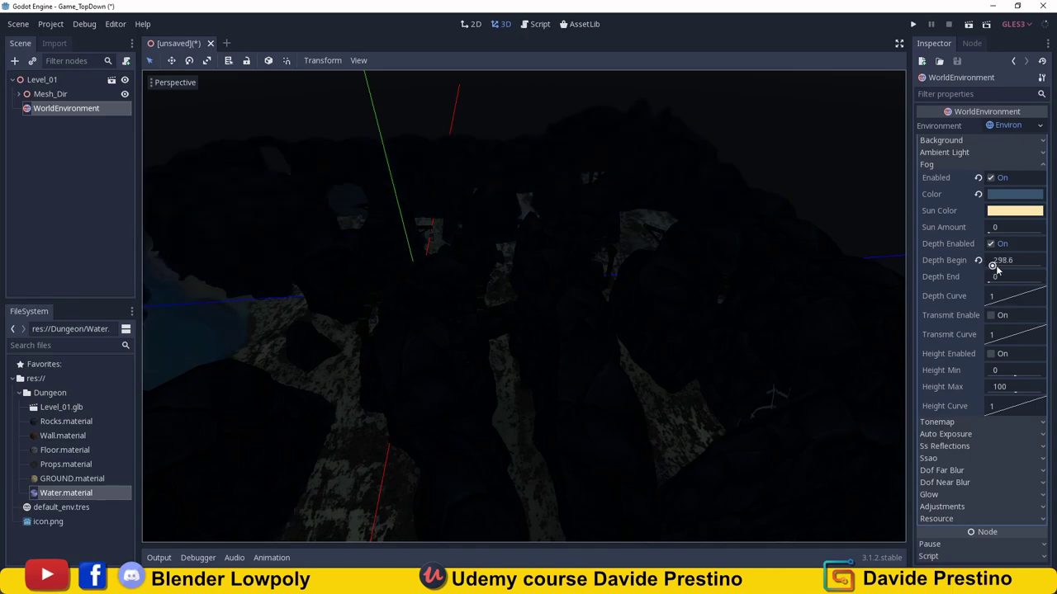
key(ctrl+z)
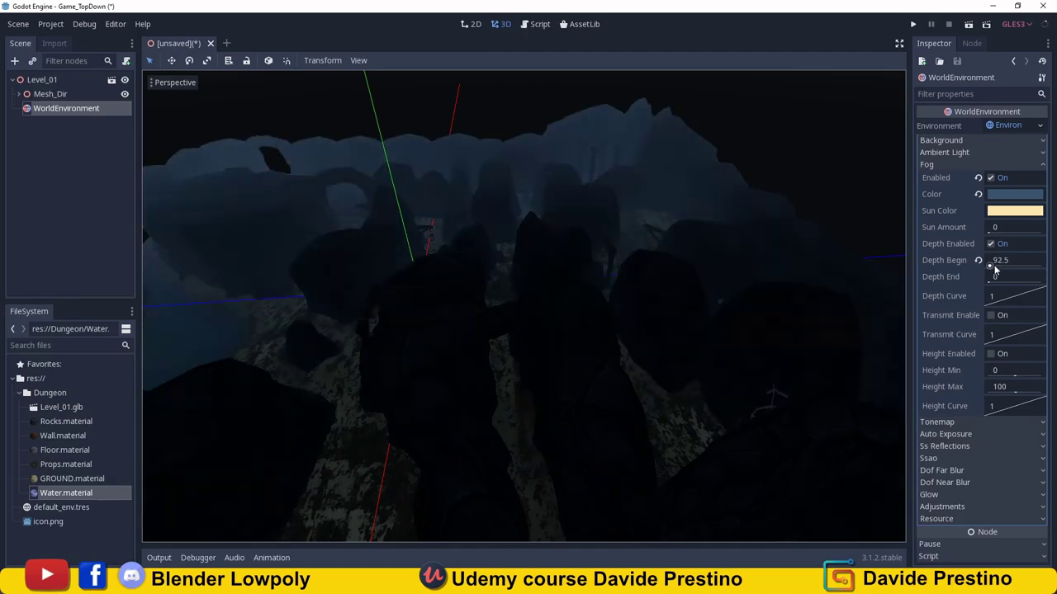
mouse_move(714, 275)
middle_down()
mouse_move(675, 278)
mouse_move(745, 284)
middle_up()
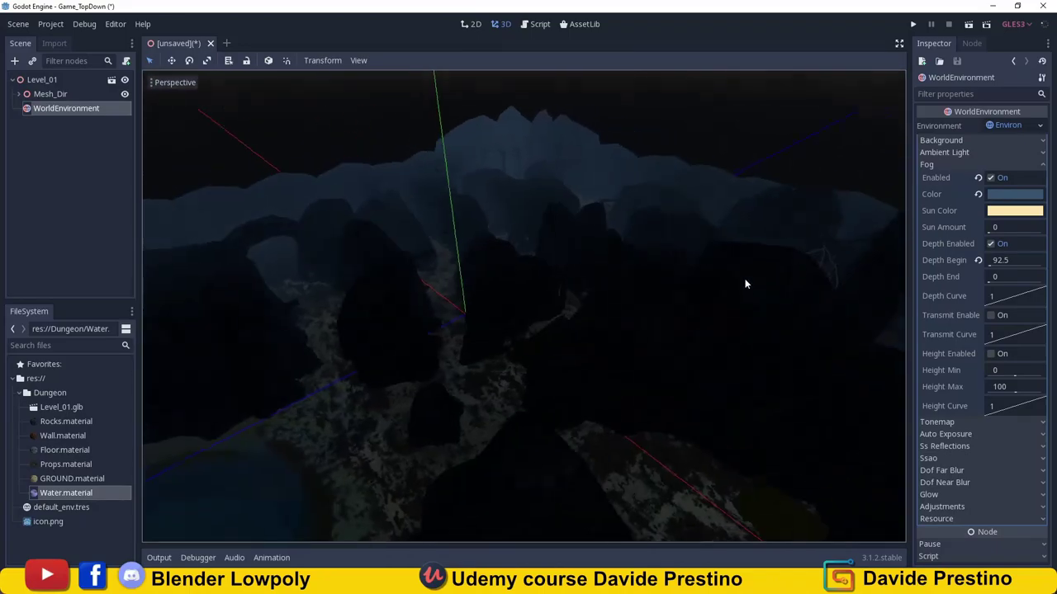
scroll(759, 269, up, 5)
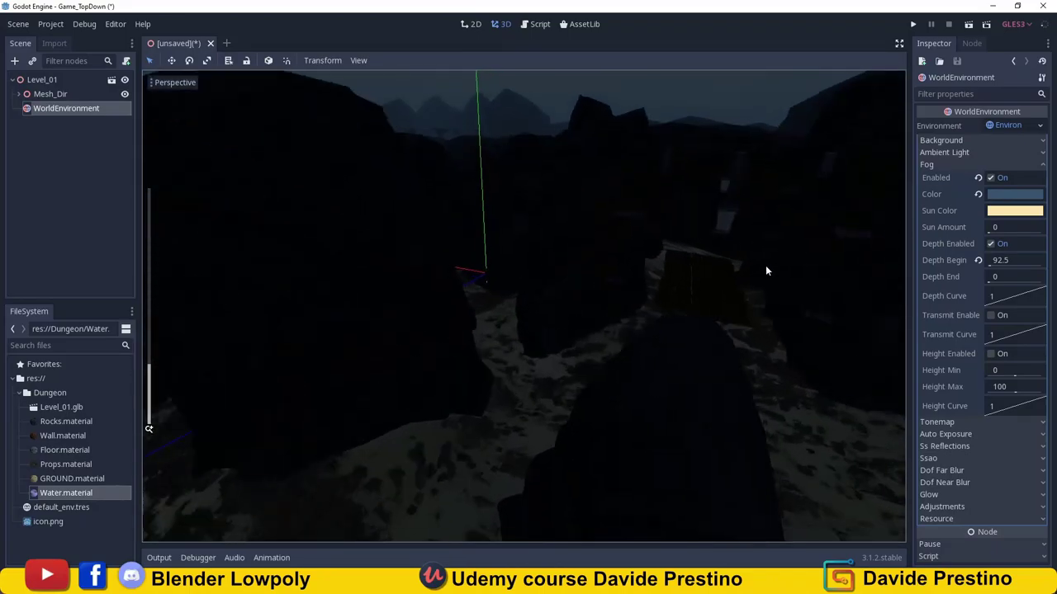
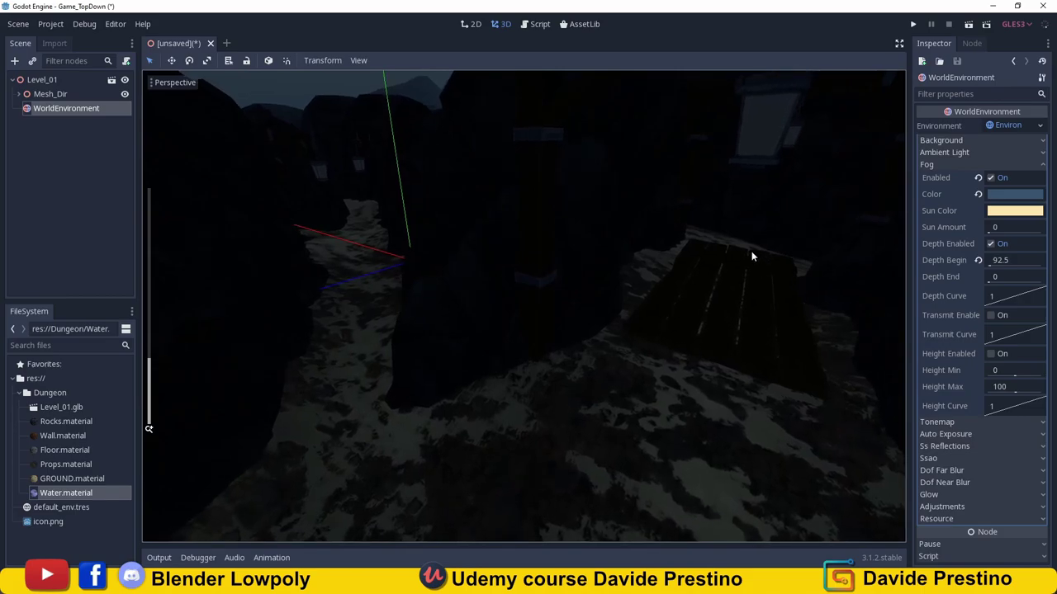
Orbit toward the hanging lantern and collapse the environment's Background and Fog sections.
middle_drag(751, 257, 743, 253)
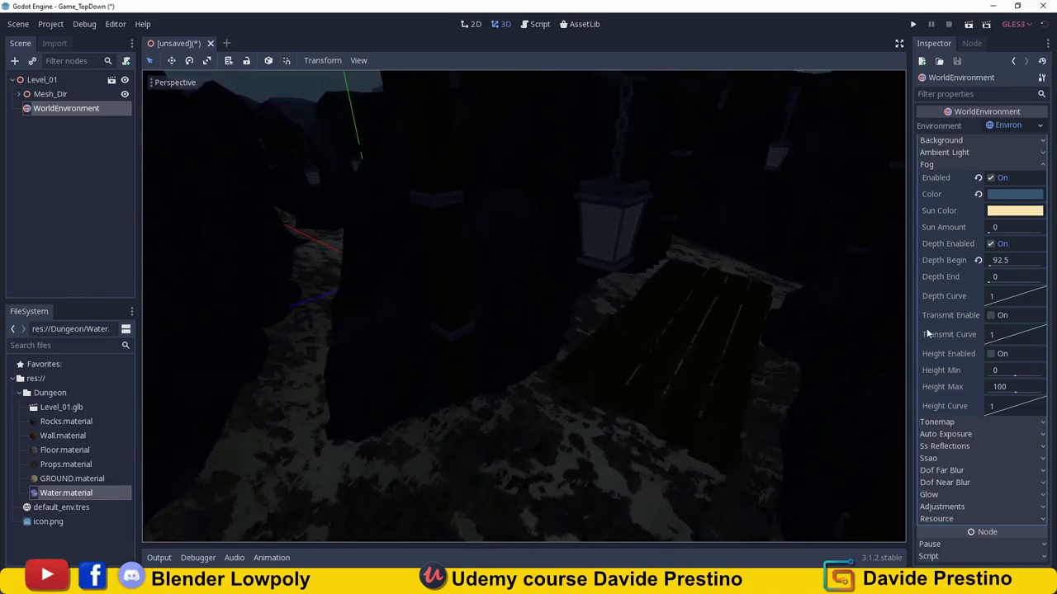
click(1040, 127)
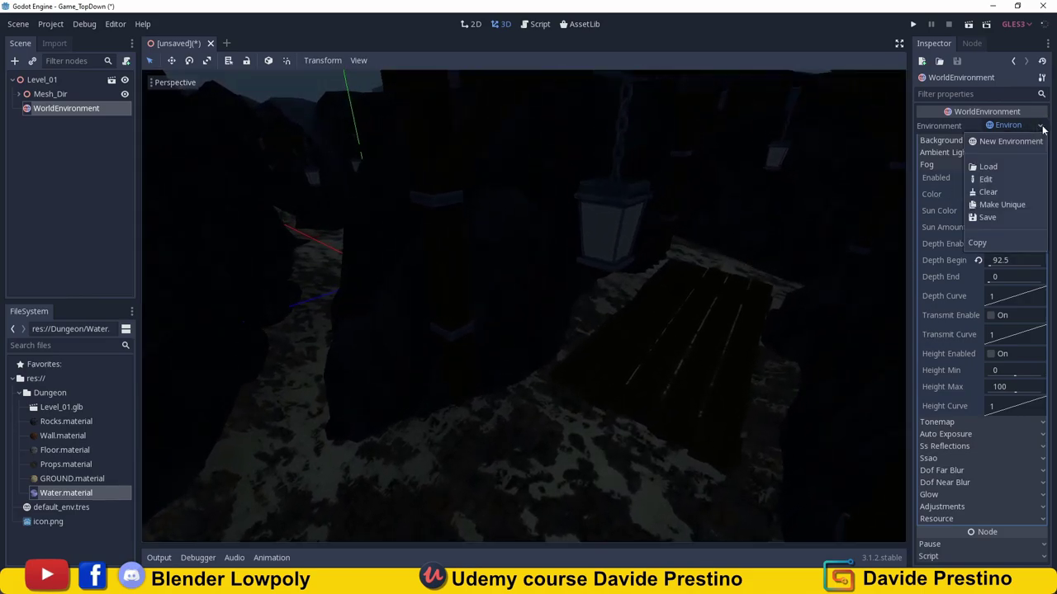
click(959, 127)
click(1047, 142)
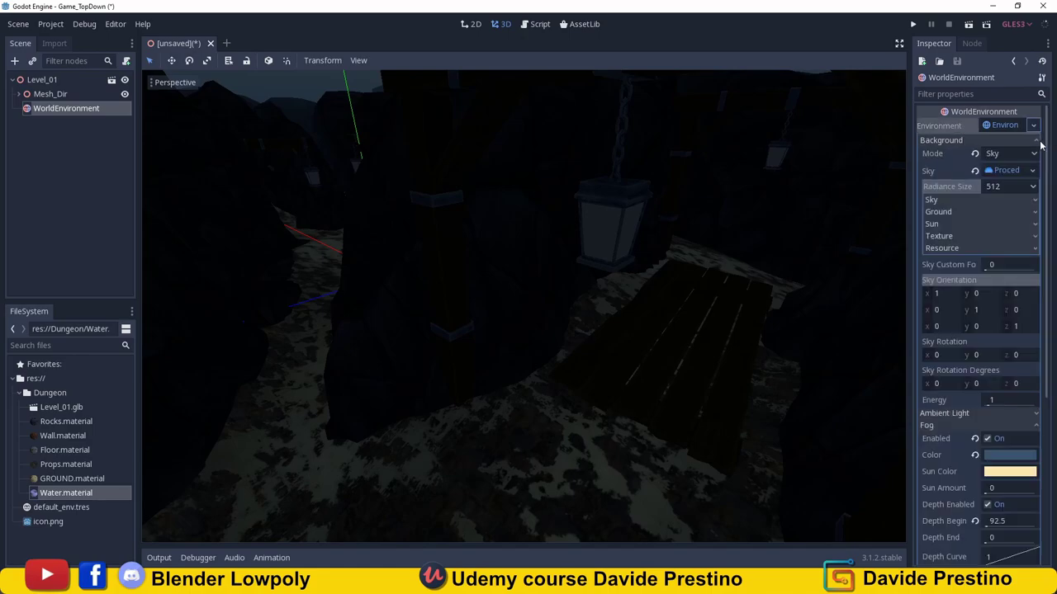
click(1037, 144)
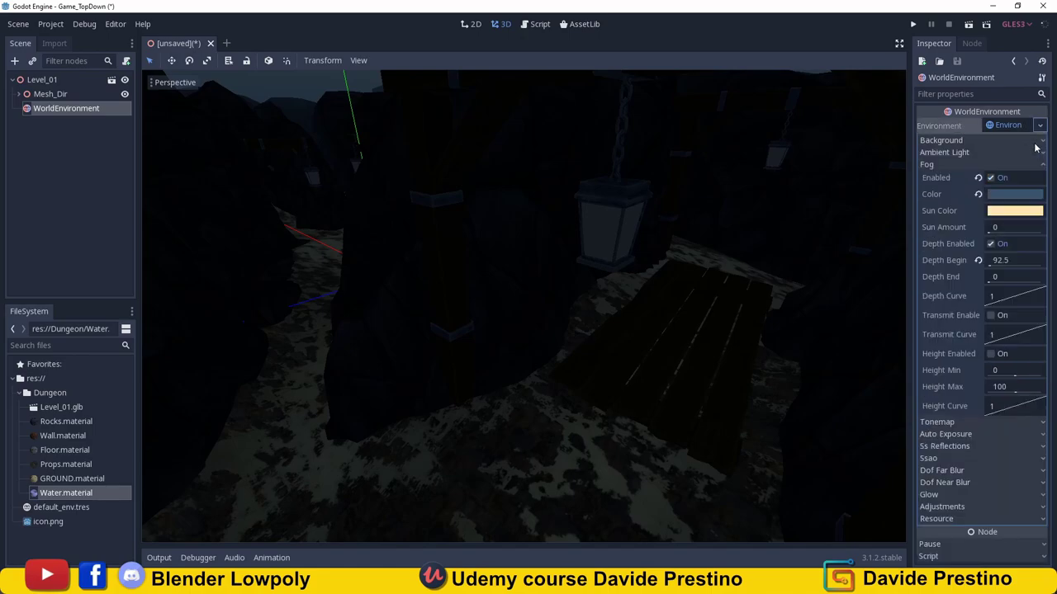
click(1038, 165)
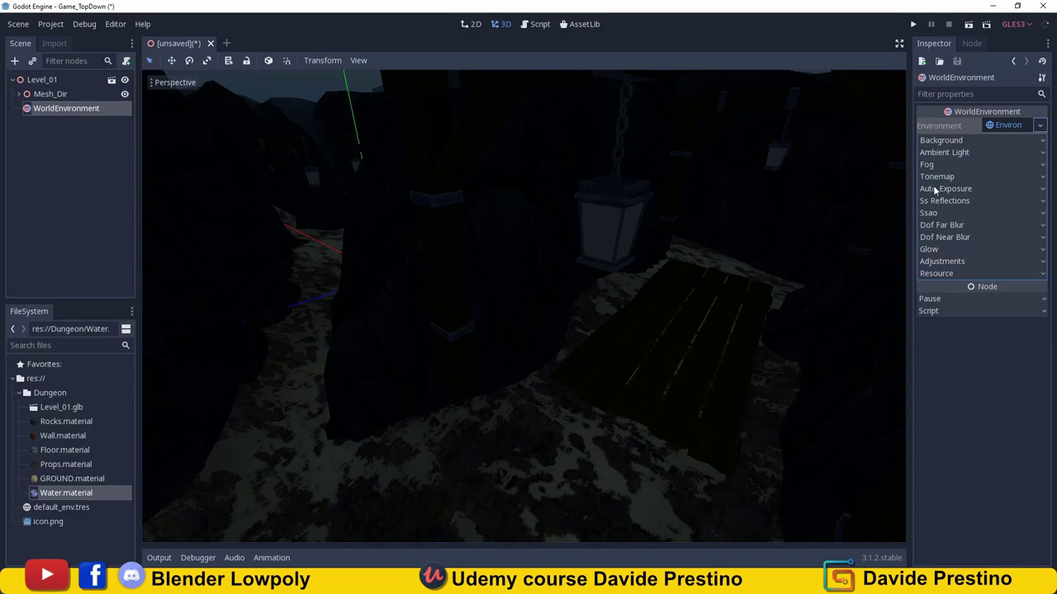
Enable Glow on the WorldEnvironment and raise its Intensity to 1.71.
click(1042, 249)
click(991, 262)
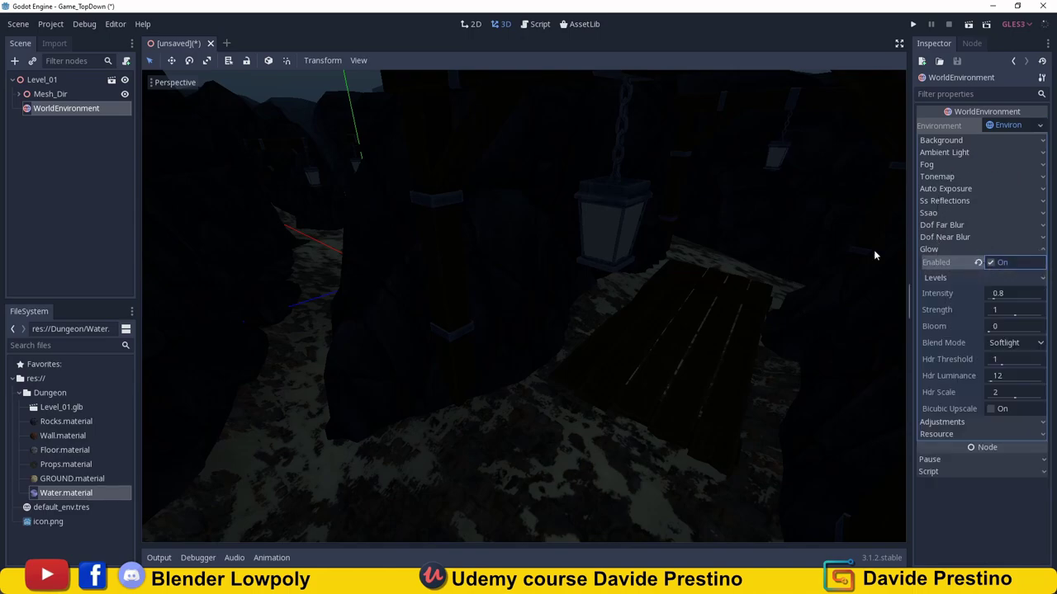
scroll(697, 246, down, 3)
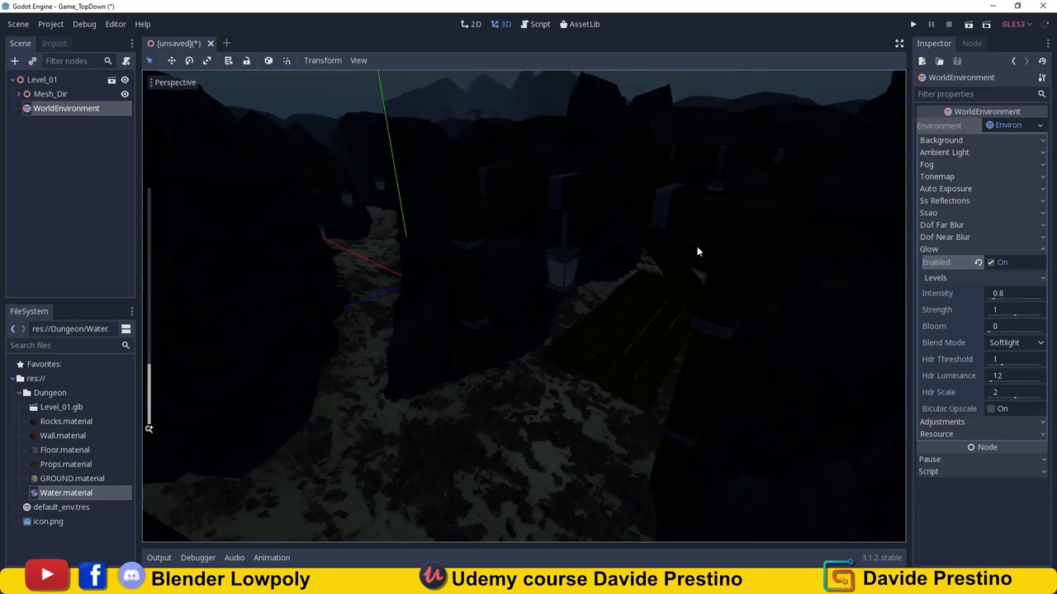
scroll(696, 246, down, 2)
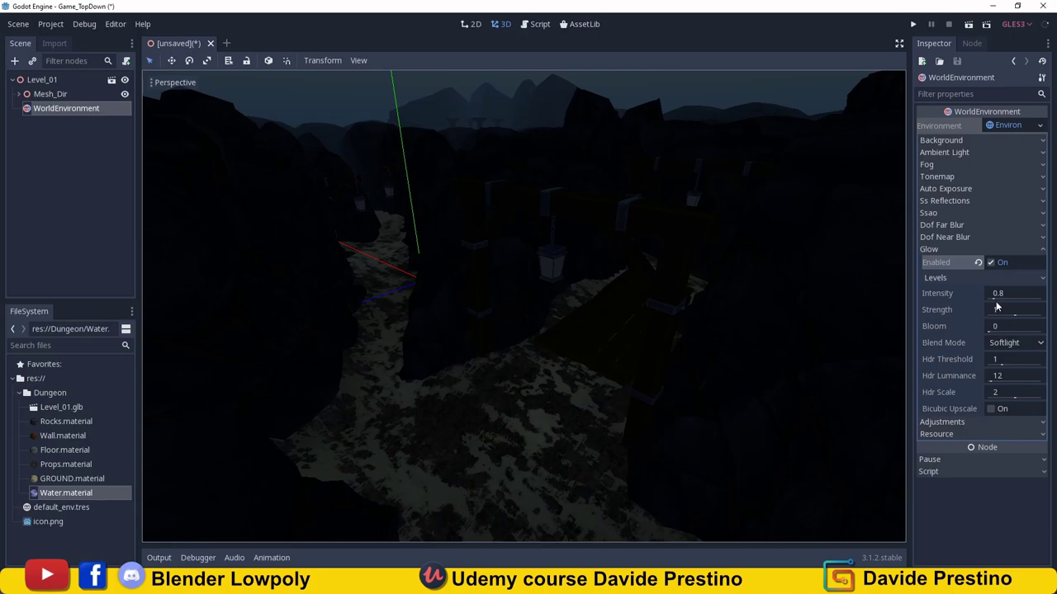
drag(995, 299, 999, 331)
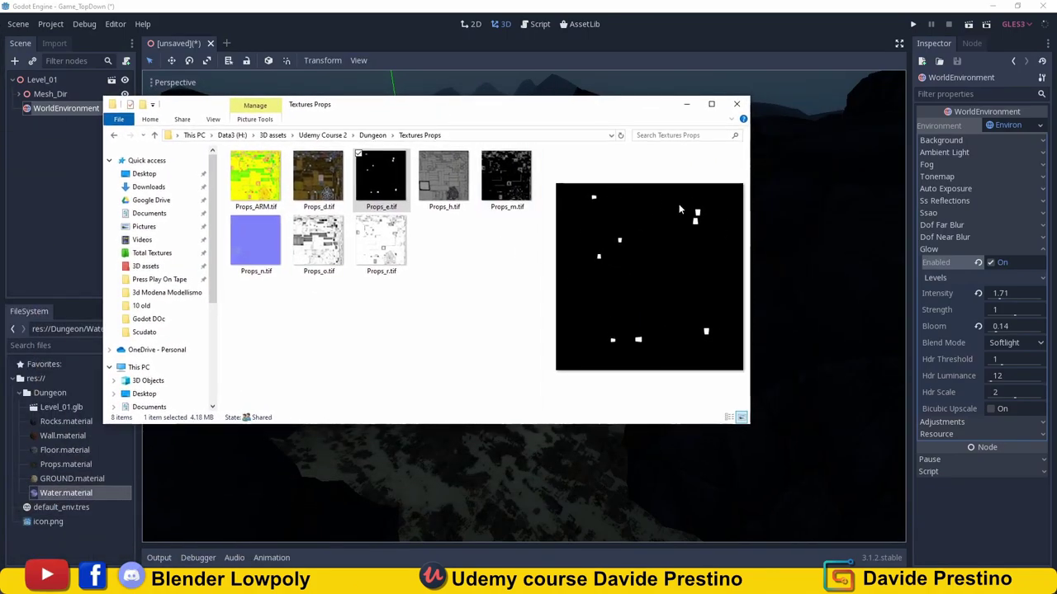
drag(568, 116, 577, 111)
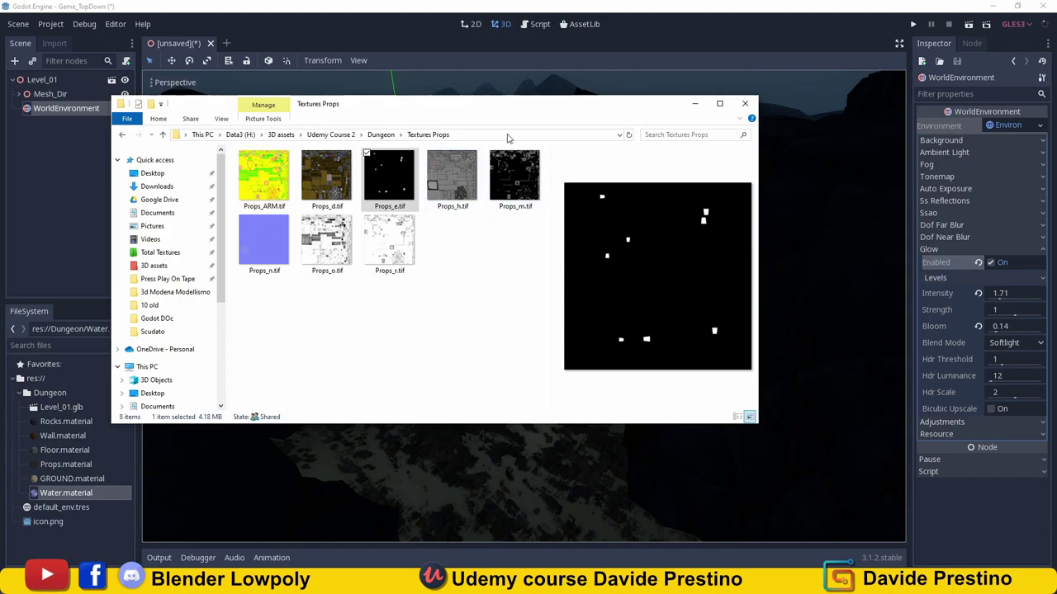
click(694, 104)
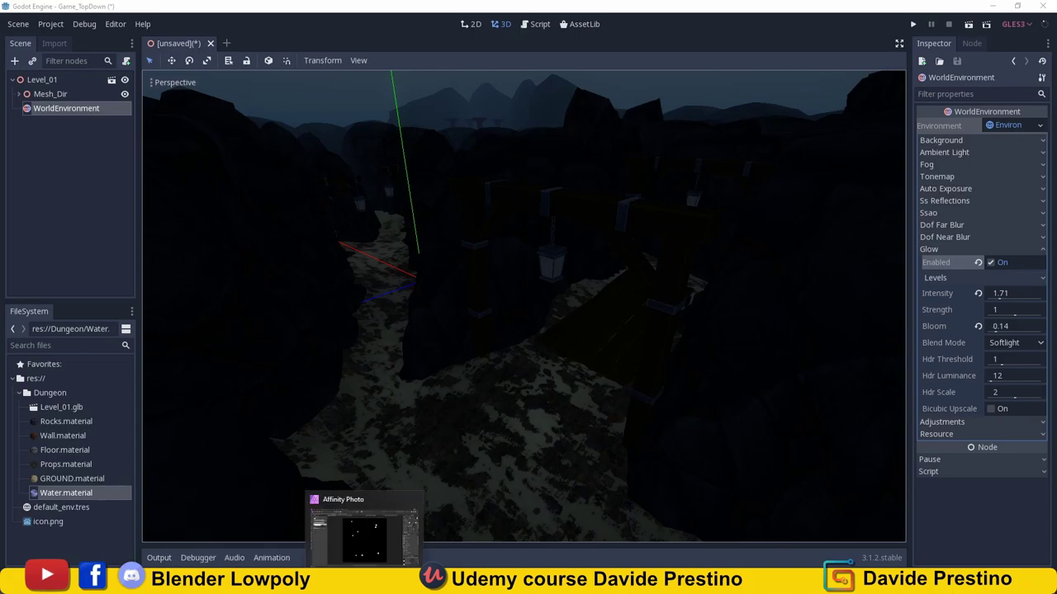
In Affinity Photo, export the emission map and accept the export settings.
click(365, 552)
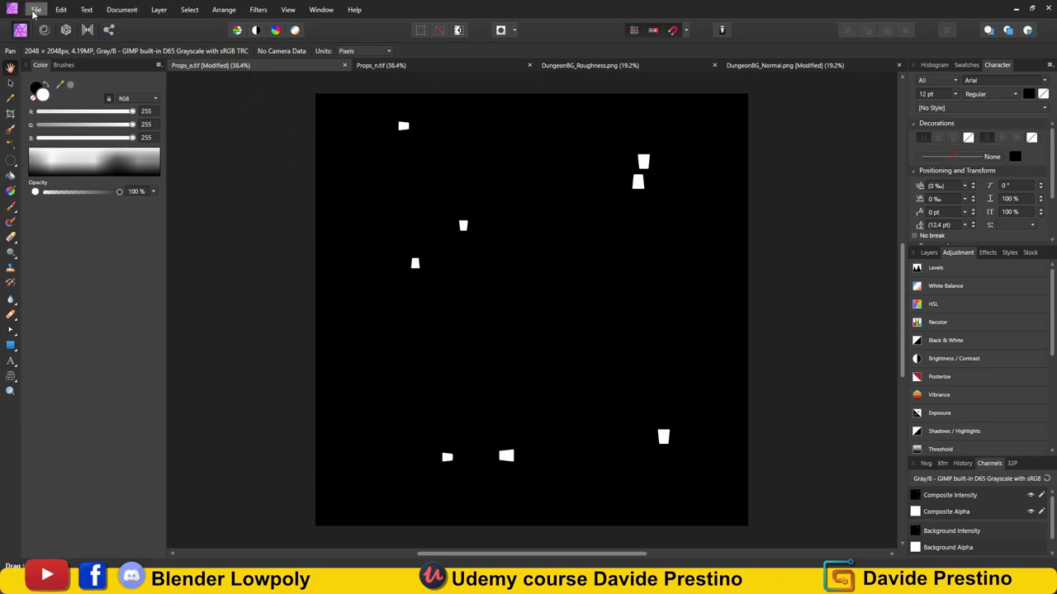
click(35, 10)
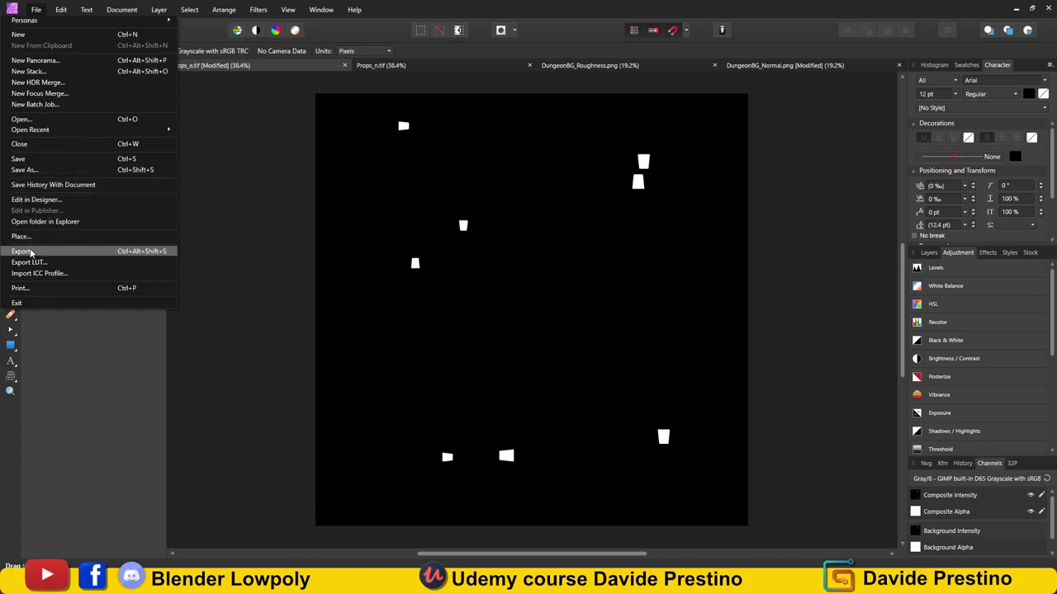
click(25, 251)
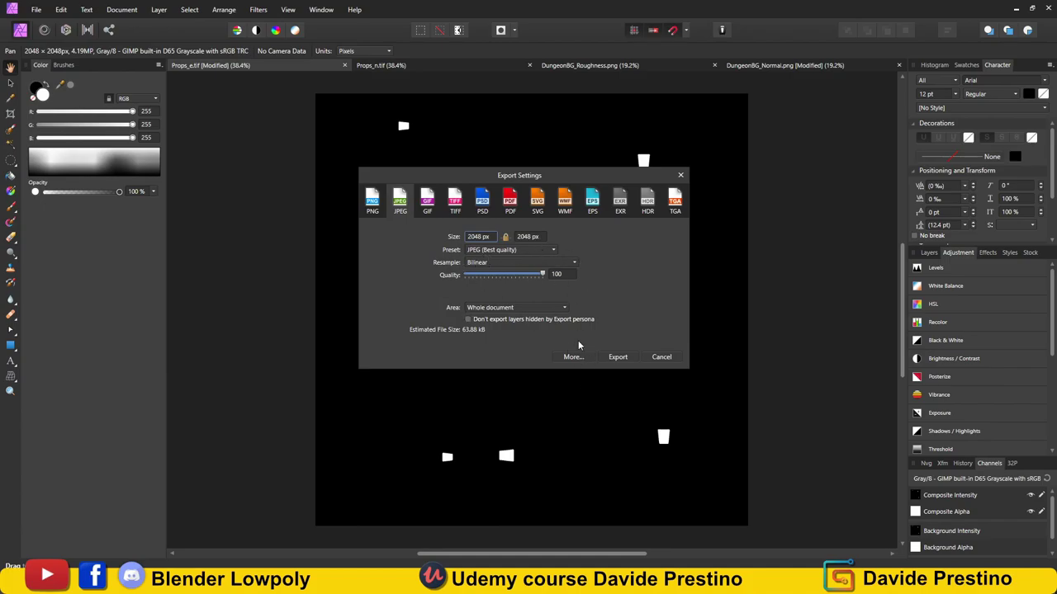
click(619, 358)
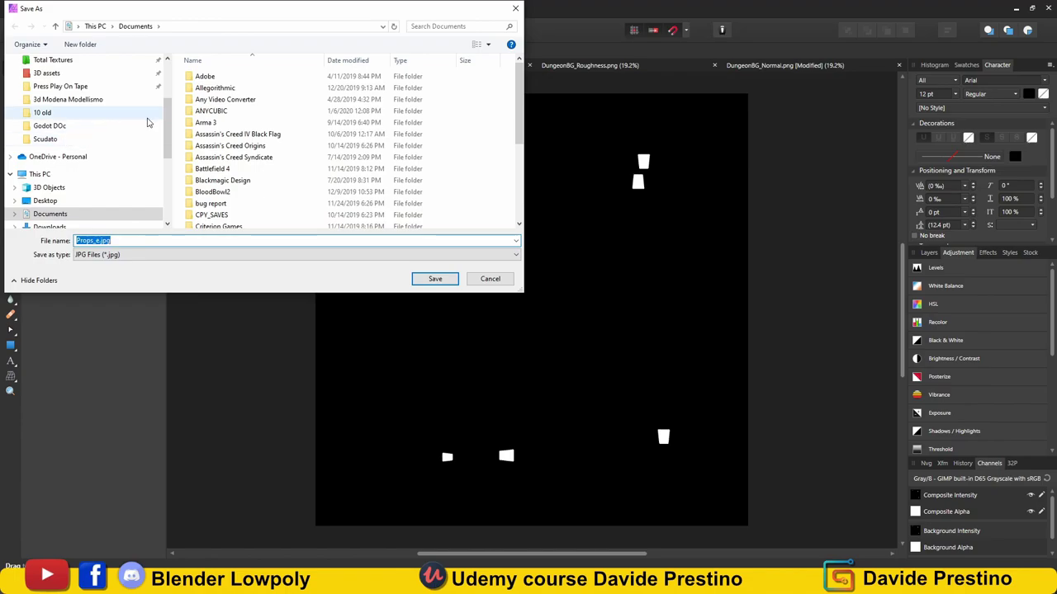
Browse to Data3 (H:) > Godot_Projects > Level_TOPDOWN_Game in the save dialog.
scroll(248, 192, down, 2)
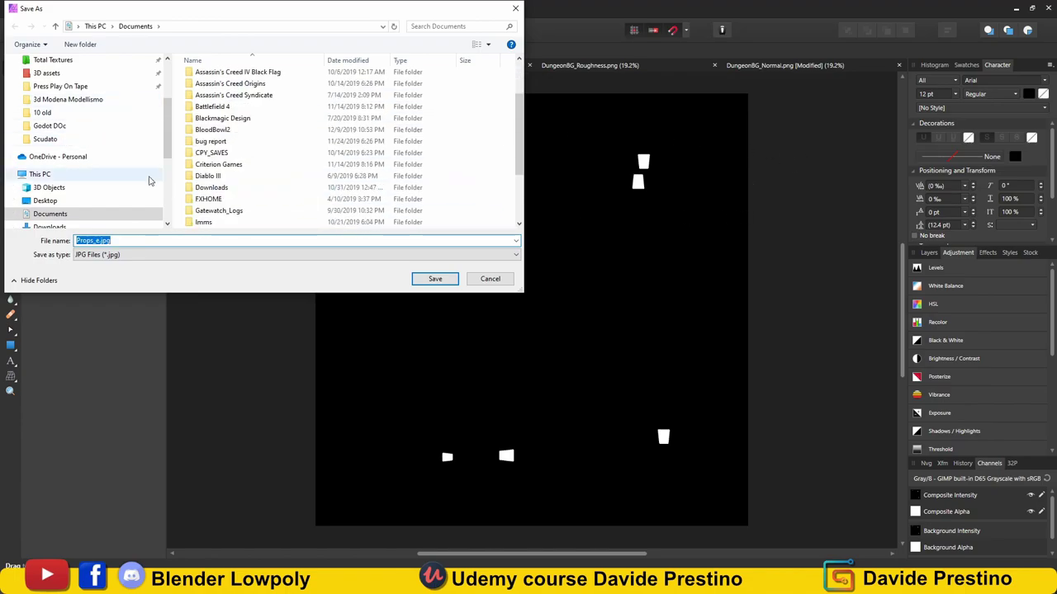
scroll(124, 174, down, 2)
scroll(94, 165, down, 2)
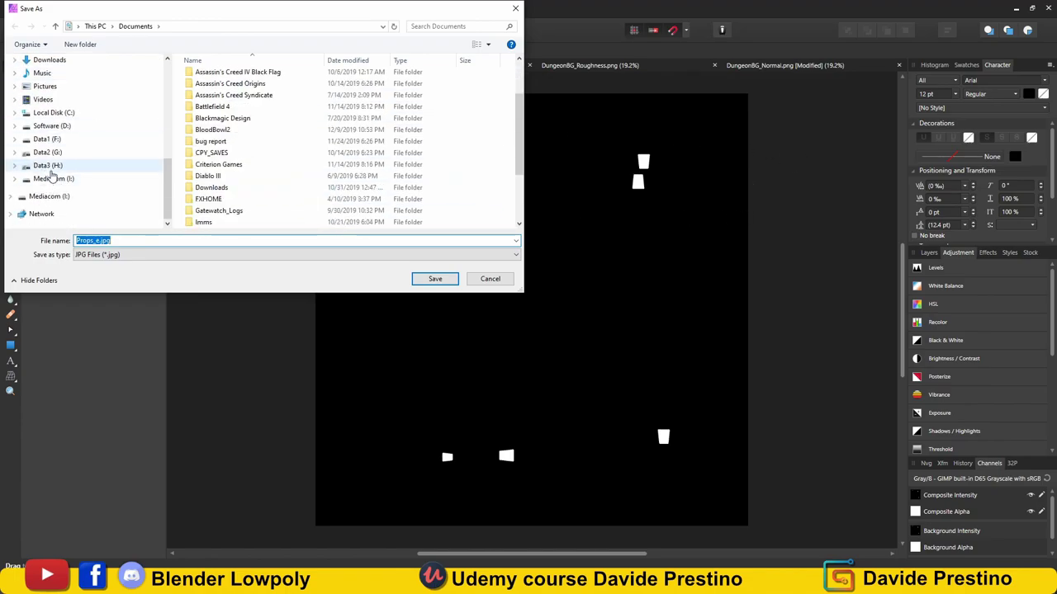
click(50, 166)
scroll(198, 146, down, 5)
scroll(229, 165, down, 5)
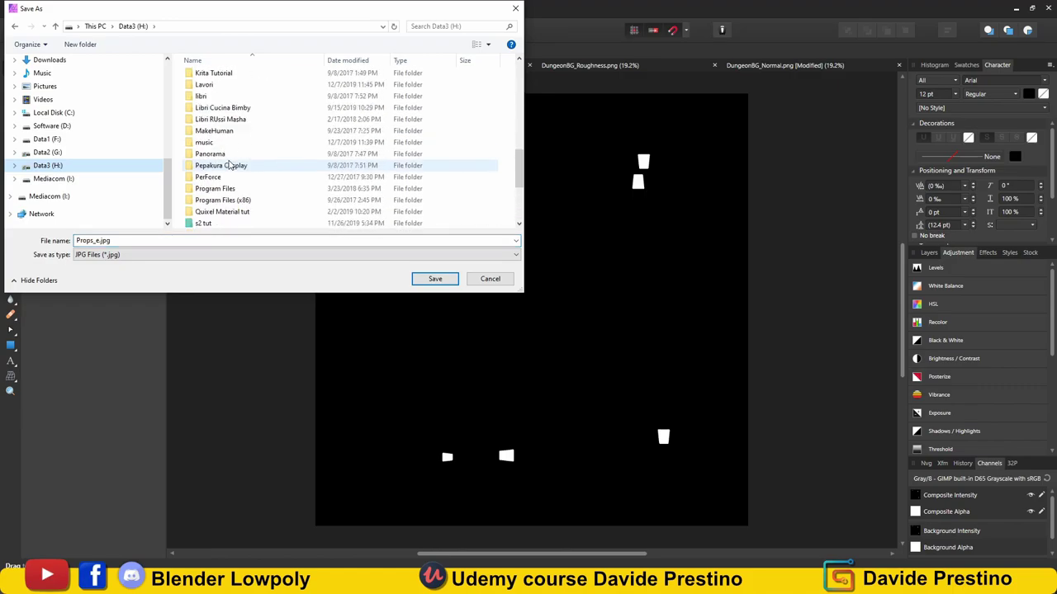
scroll(228, 165, up, 1)
scroll(229, 164, up, 1)
scroll(230, 164, up, 4)
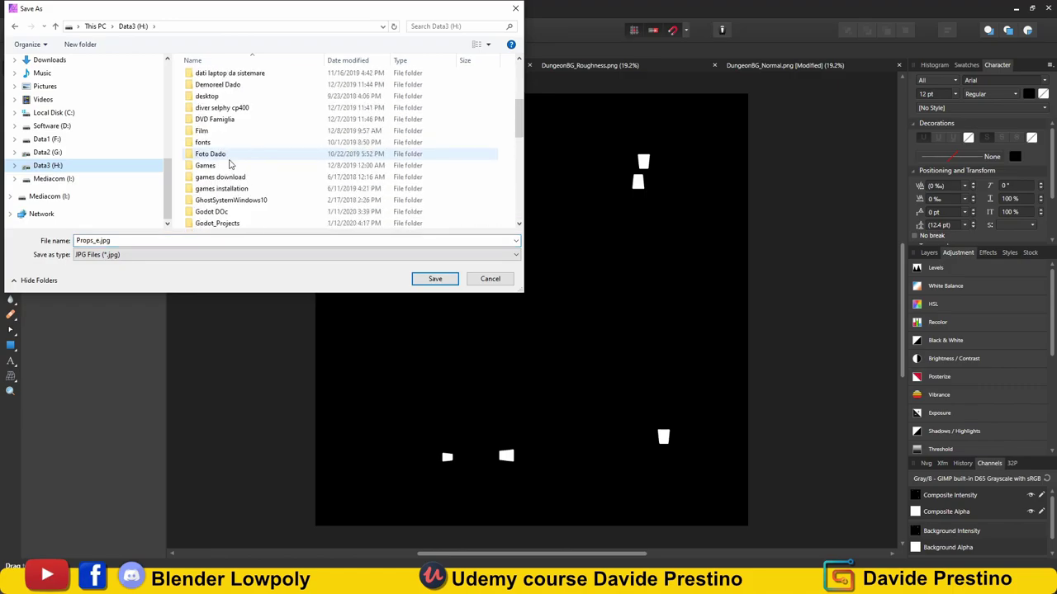
click(229, 224)
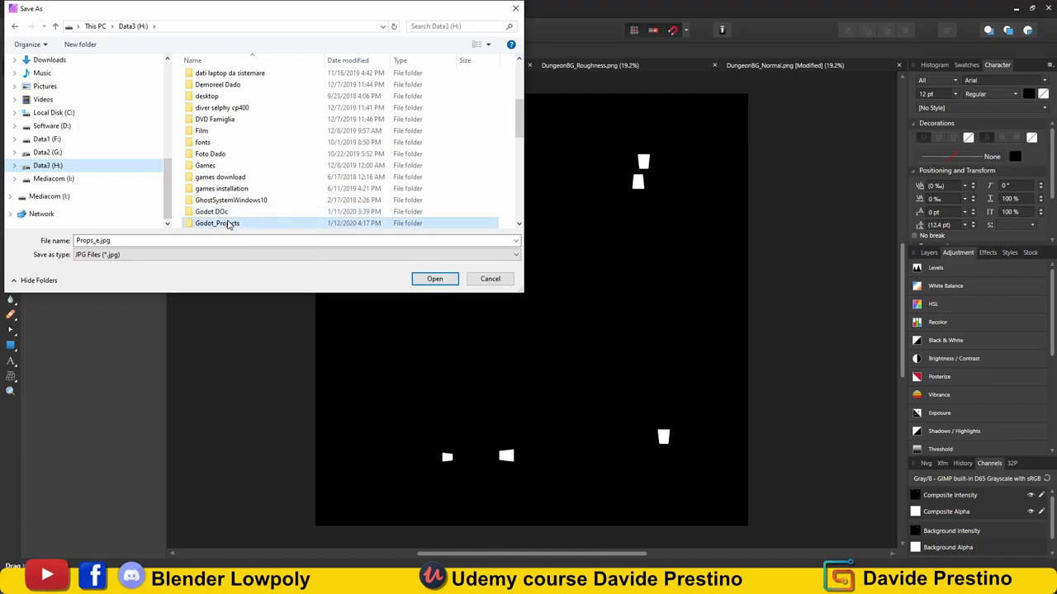
double_click(229, 224)
double_click(235, 89)
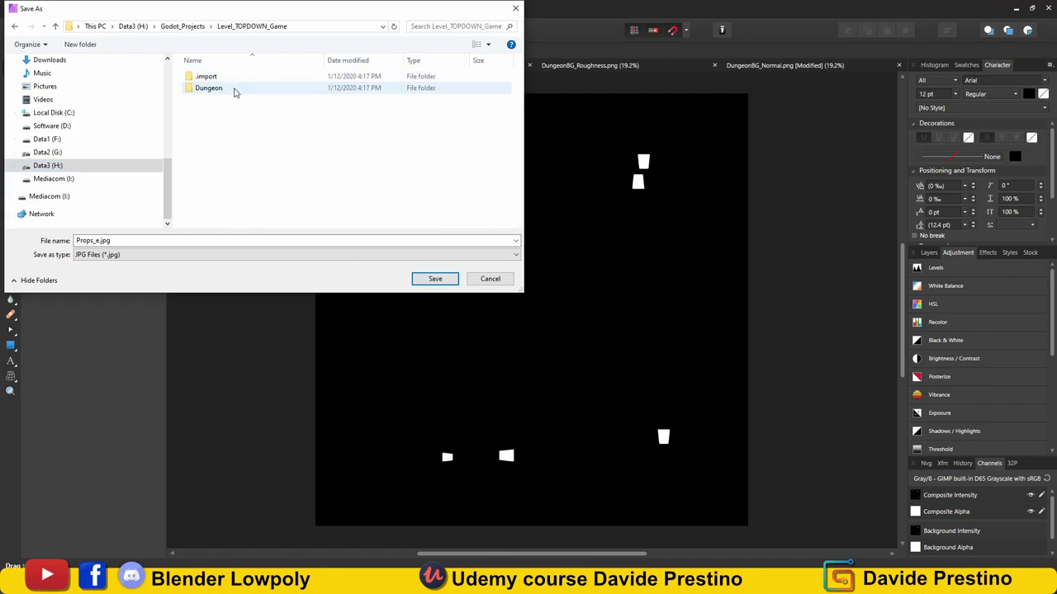
Create a Textures folder there and save the image into it as Props_e.jpg.
click(95, 44)
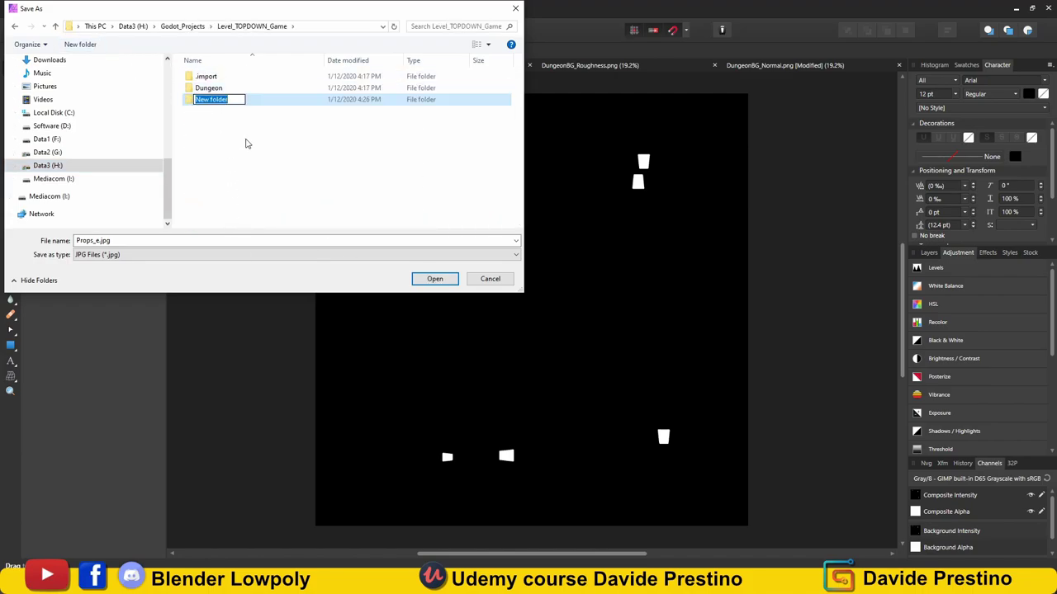
text(T)
text(extures)
key(Return)
double_click(206, 104)
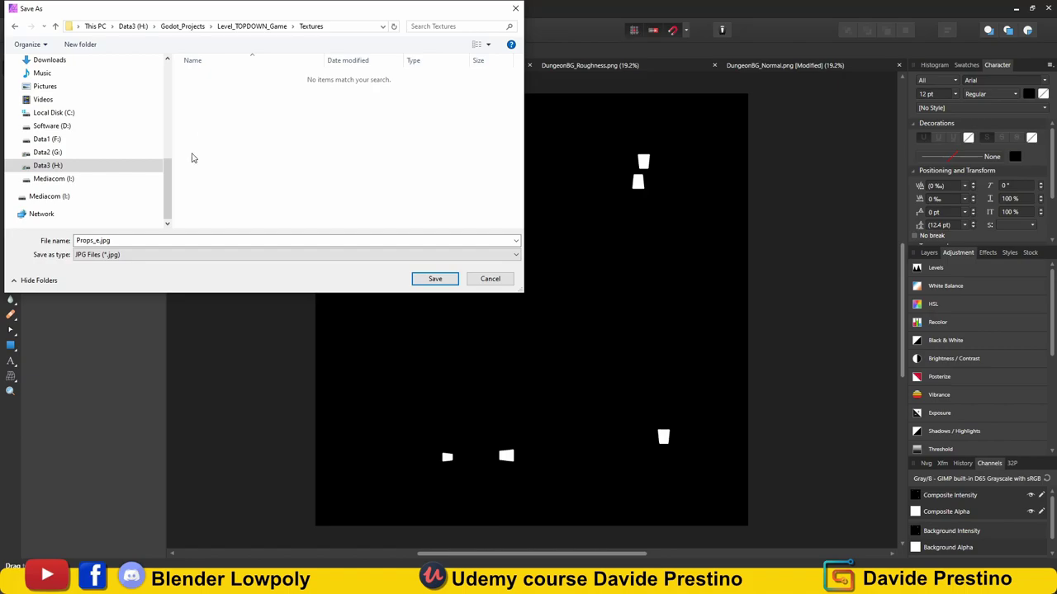
click(84, 242)
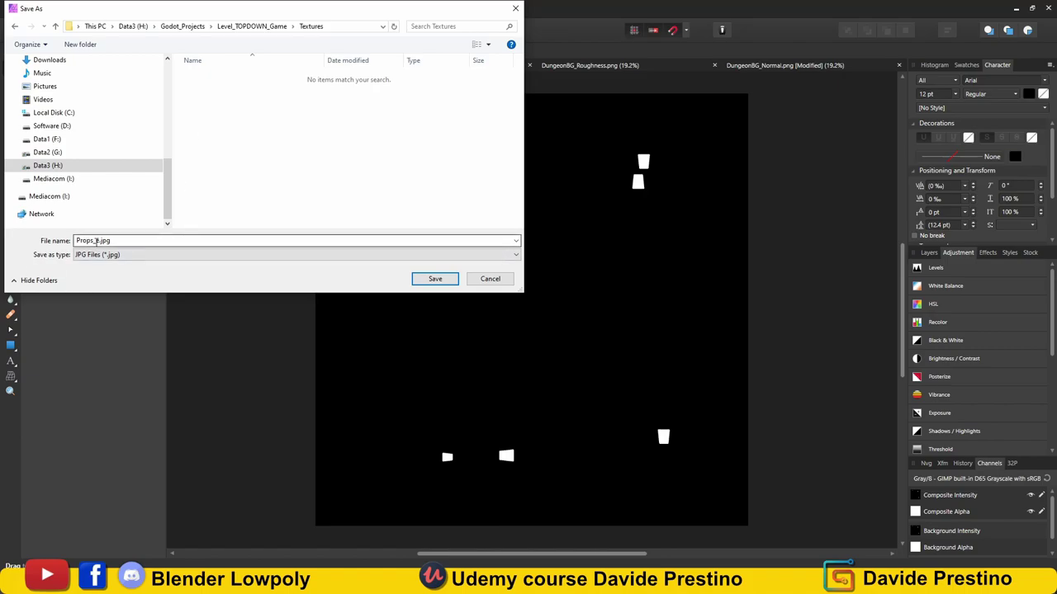
click(435, 279)
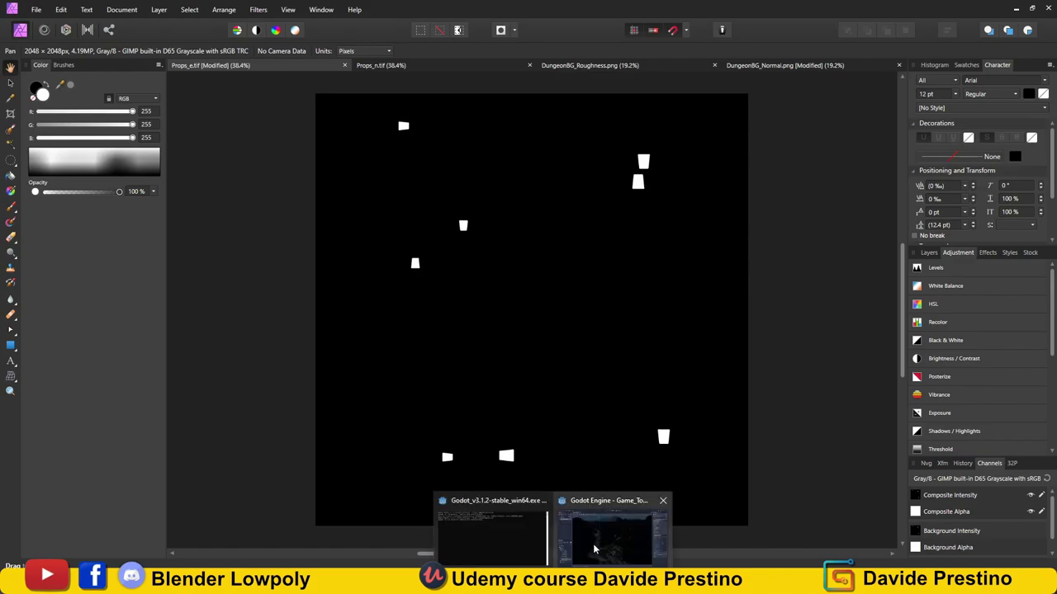
In Godot, expand the Textures folder and open Props.material for editing.
click(612, 530)
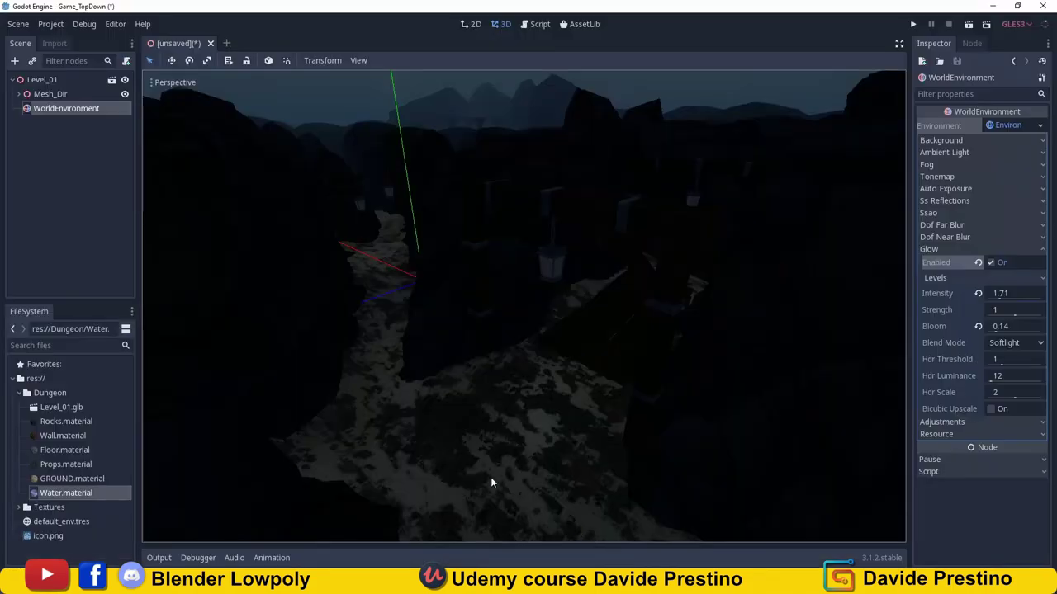
click(23, 508)
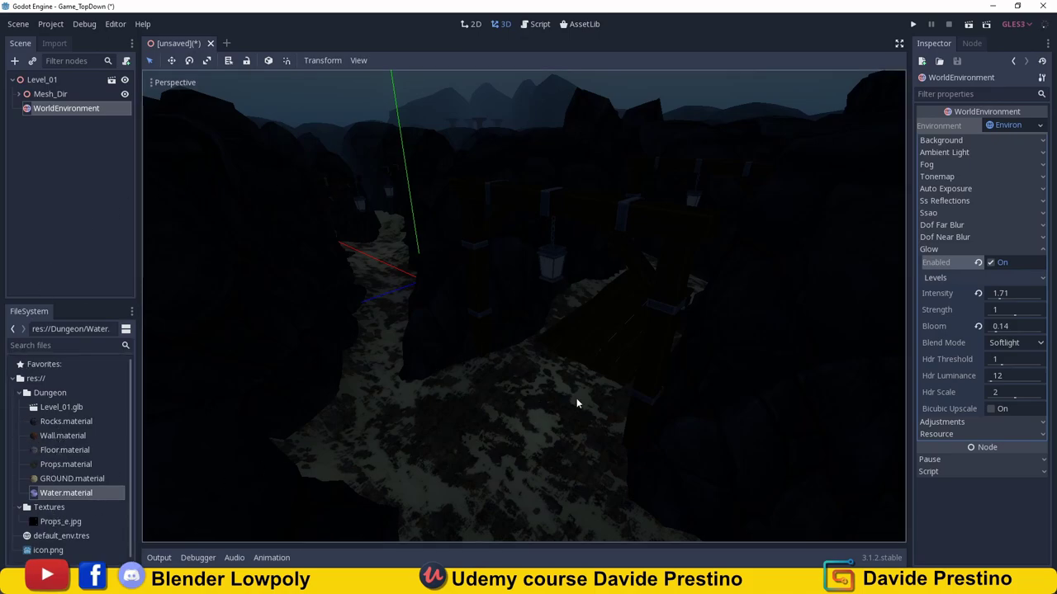
click(59, 464)
double_click(60, 463)
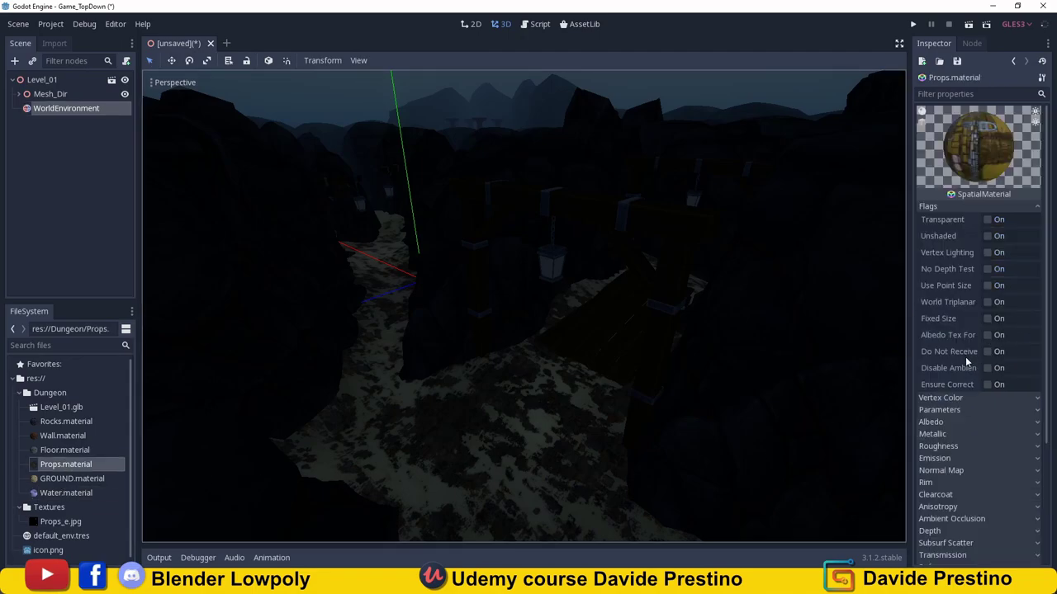
scroll(963, 353, down, 3)
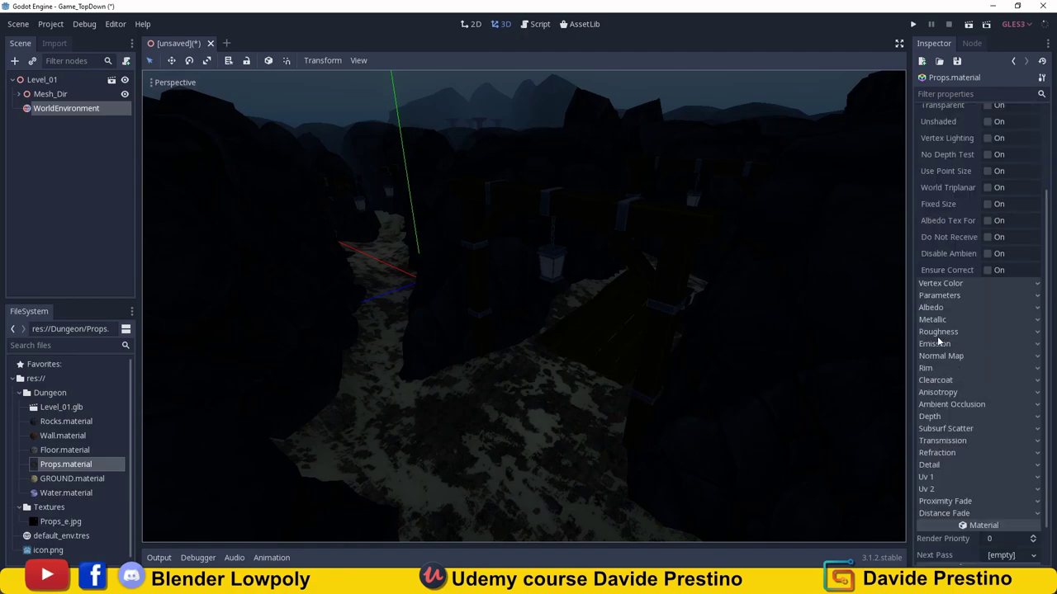
Enable emission on Props.material with a white ffffff emission colour.
click(1009, 344)
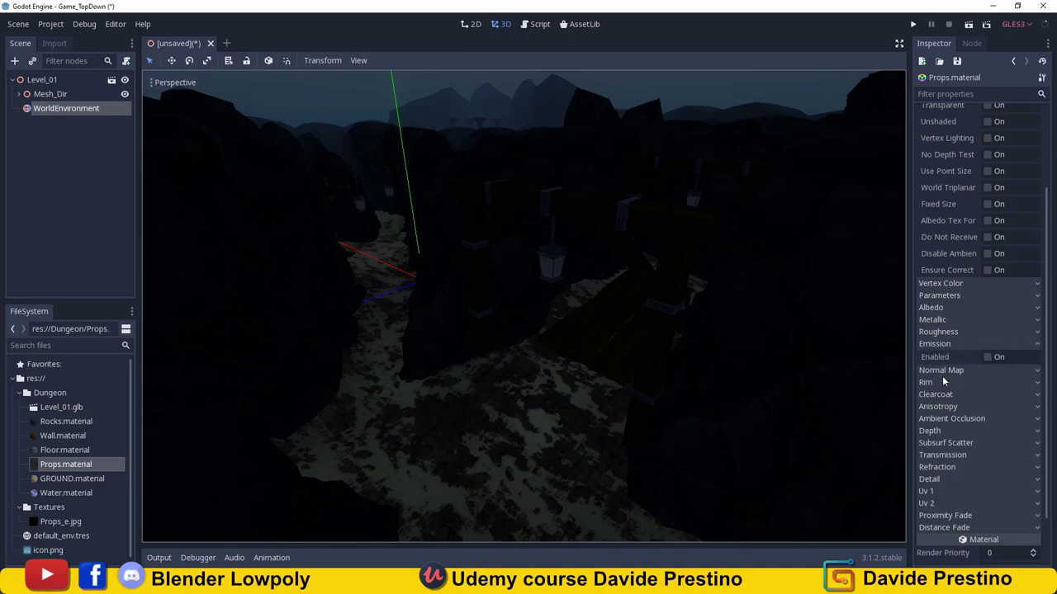
click(990, 357)
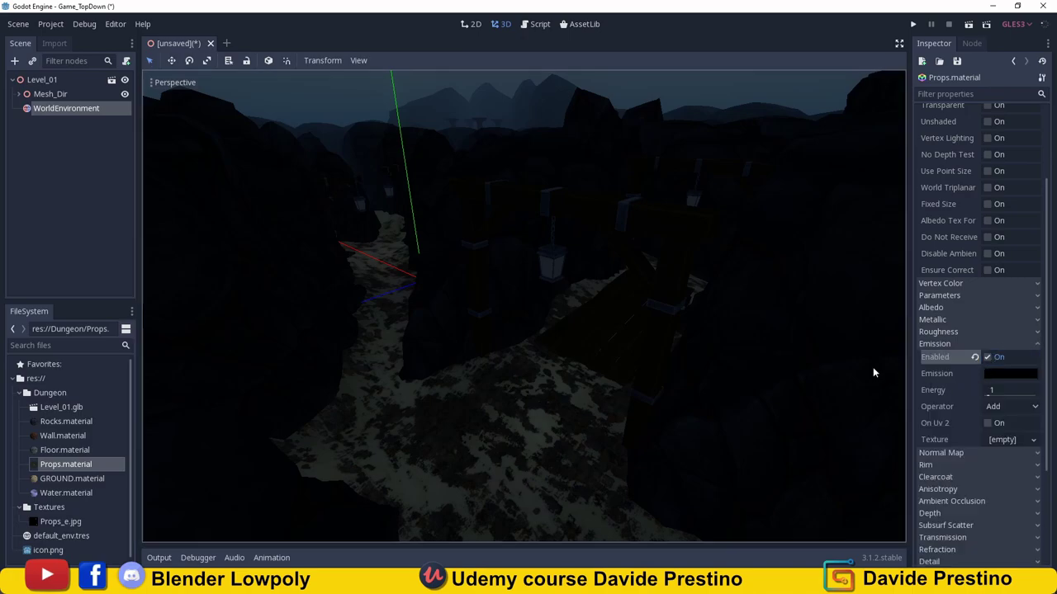
click(997, 376)
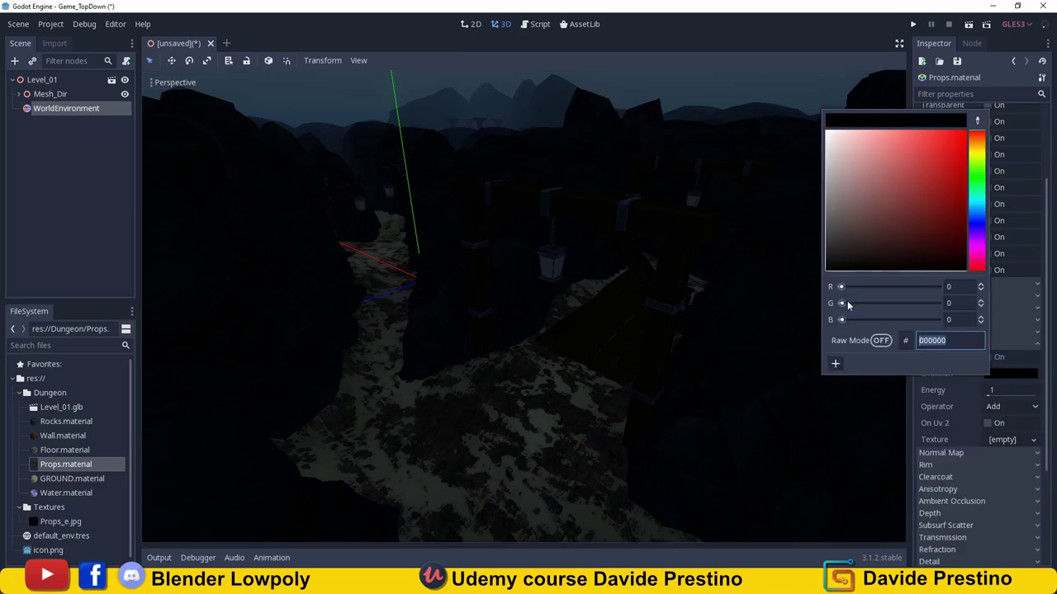
mouse_move(880, 207)
mouse_down()
mouse_move(830, 156)
mouse_move(890, 189)
mouse_move(866, 146)
mouse_move(806, 119)
mouse_up()
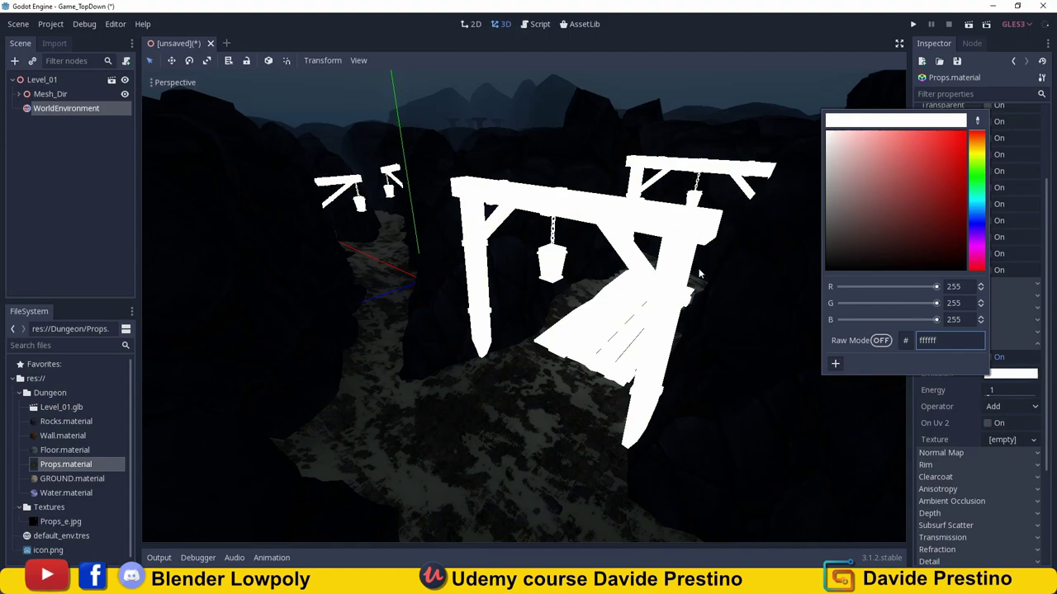
click(918, 412)
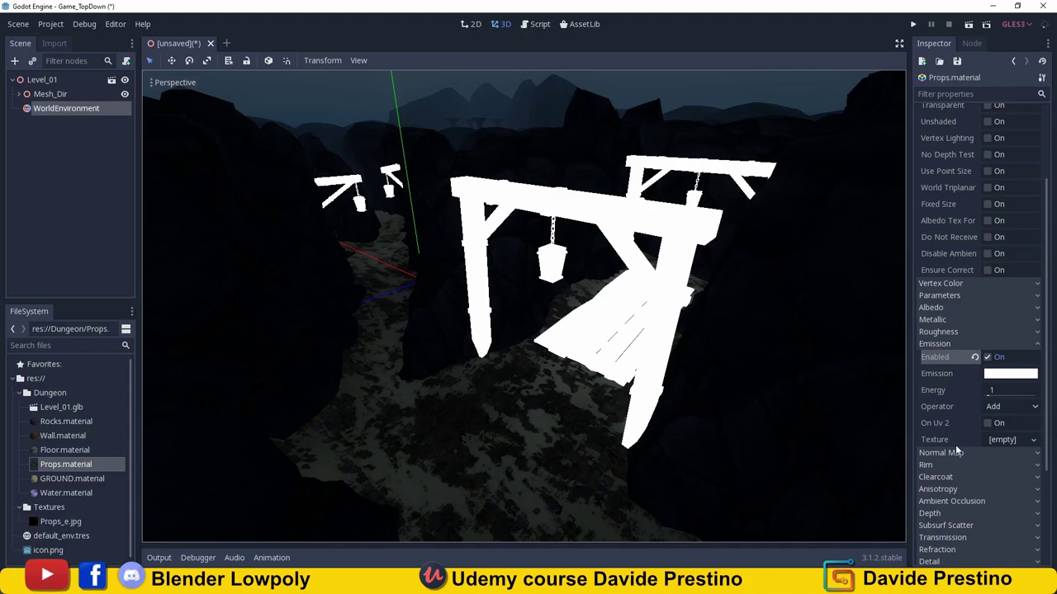
Assign Props_e.jpg as the emission texture and set the operator to Multiply.
drag(61, 522, 962, 417)
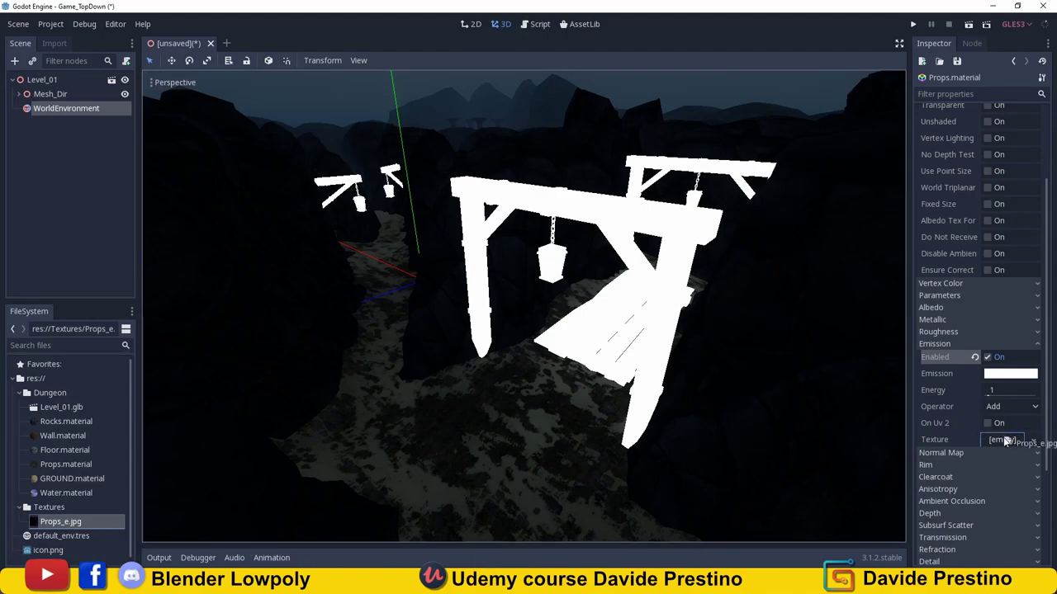
drag(962, 417, 1004, 440)
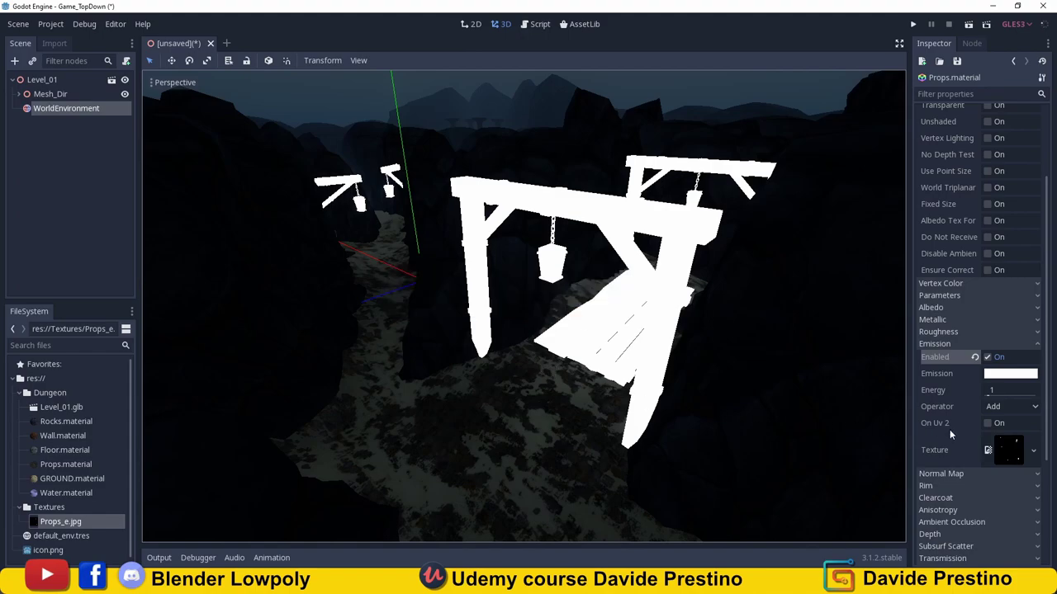
click(1035, 409)
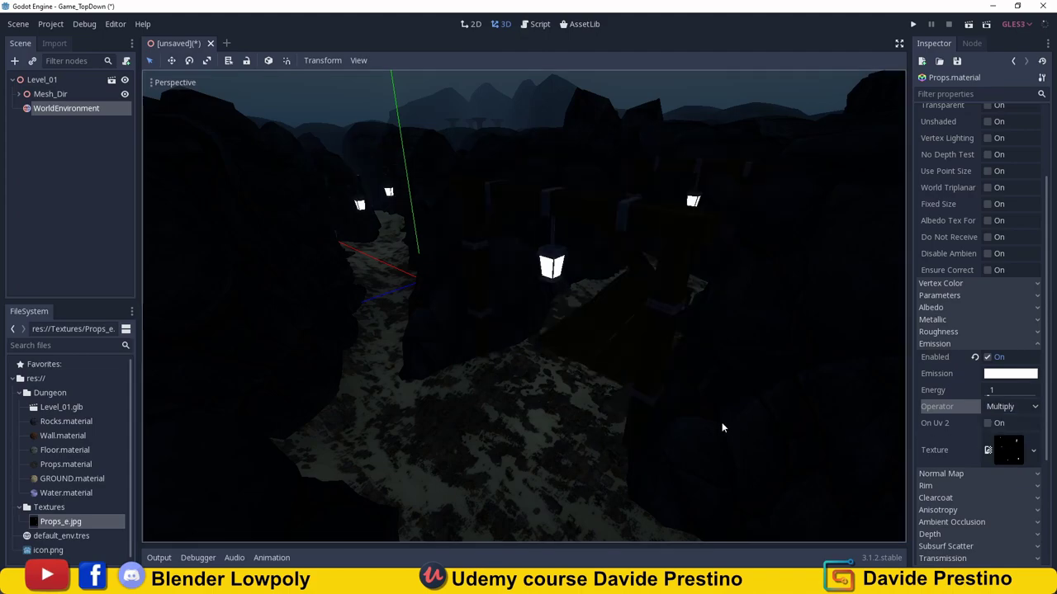
Tint the emission cyan (56a8bd) at energy 3, then select WorldEnvironment.
right_drag(690, 352, 622, 285)
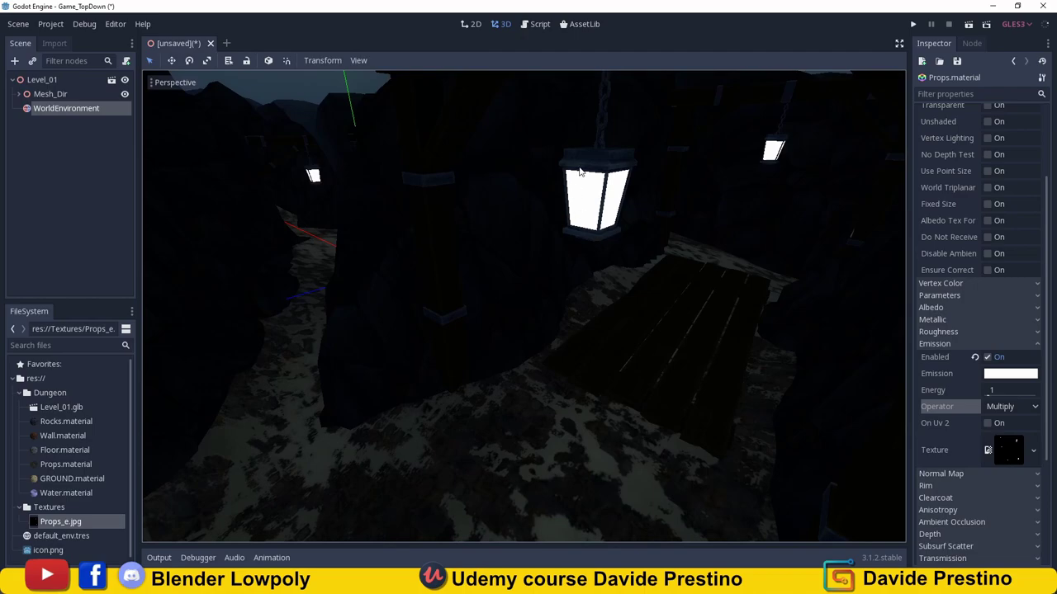
click(992, 375)
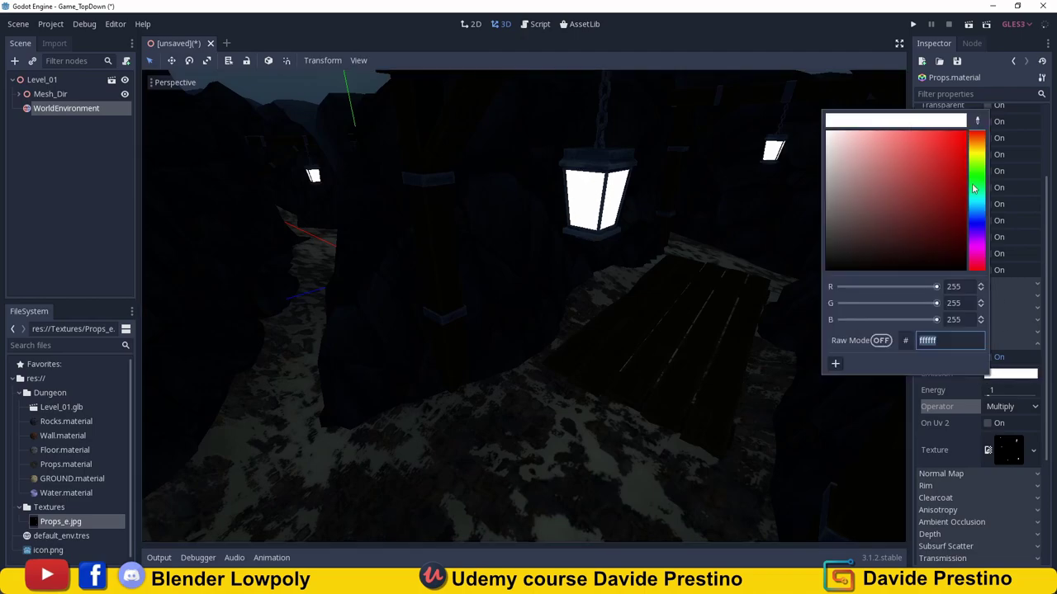
drag(979, 213, 980, 211)
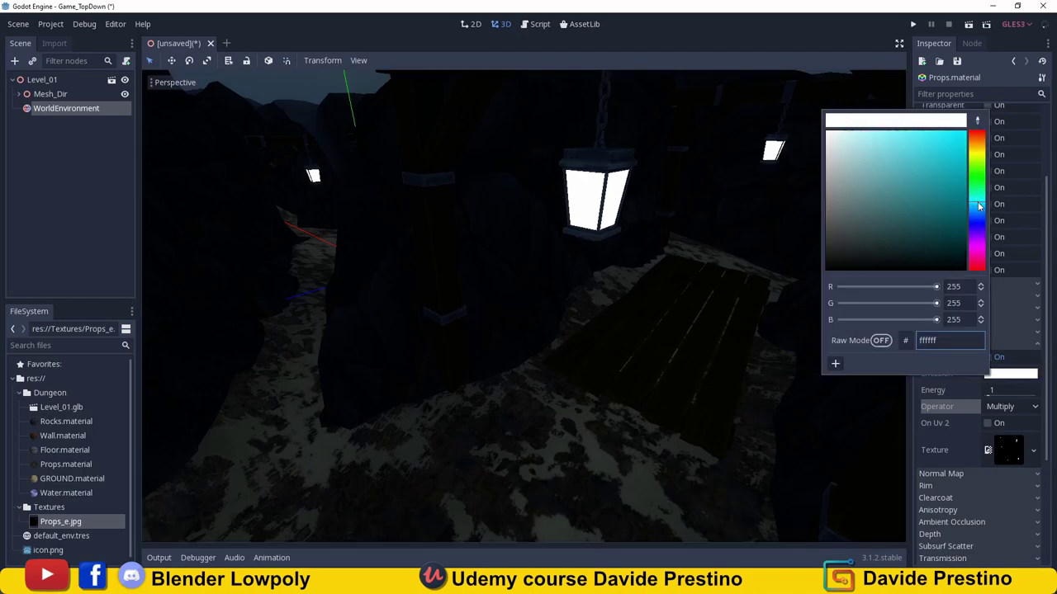
drag(903, 167, 902, 170)
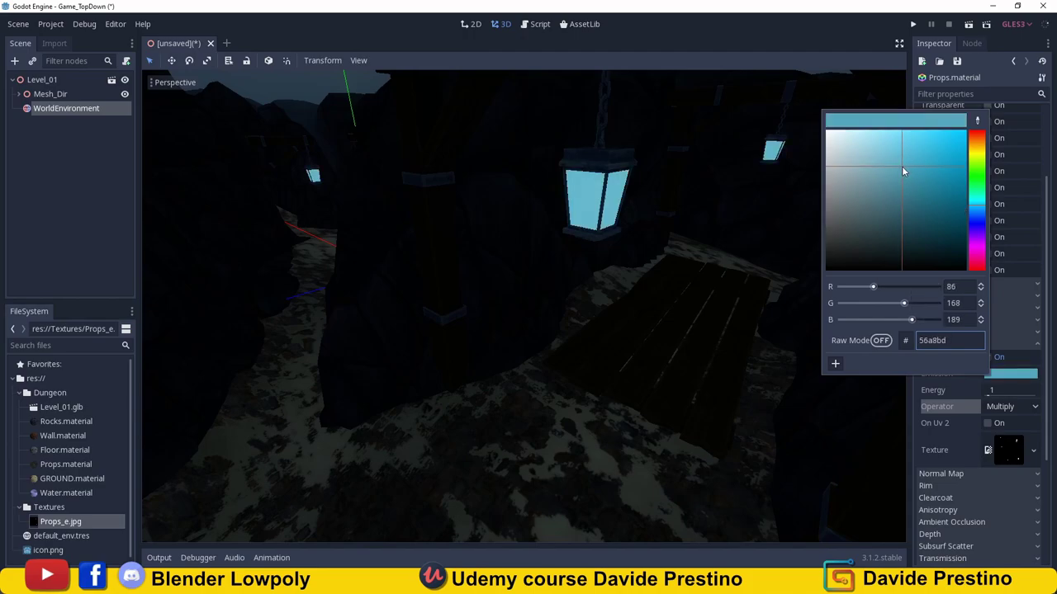
click(996, 391)
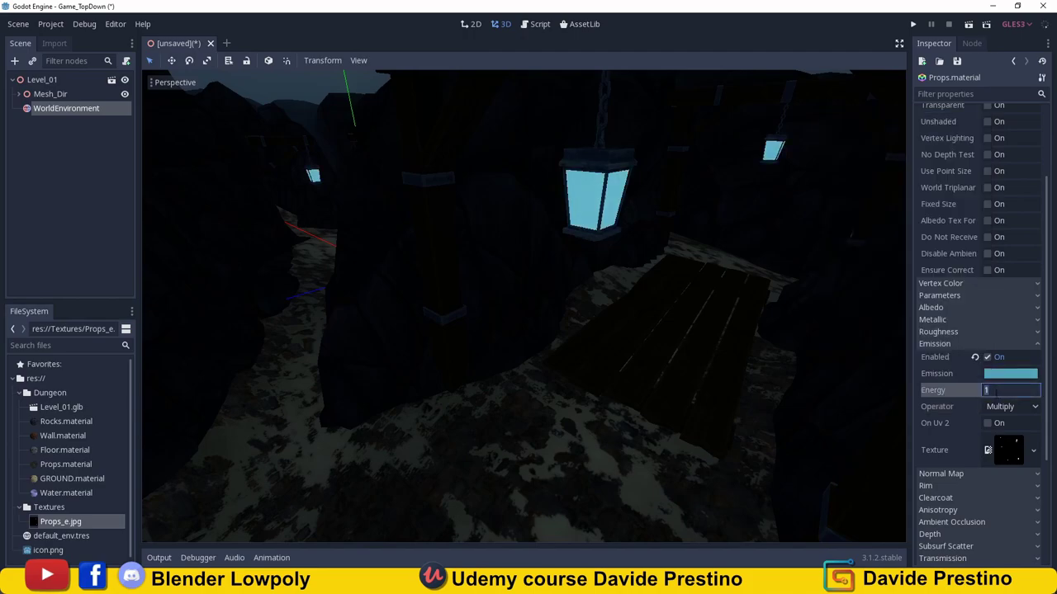
text(3)
key(Return)
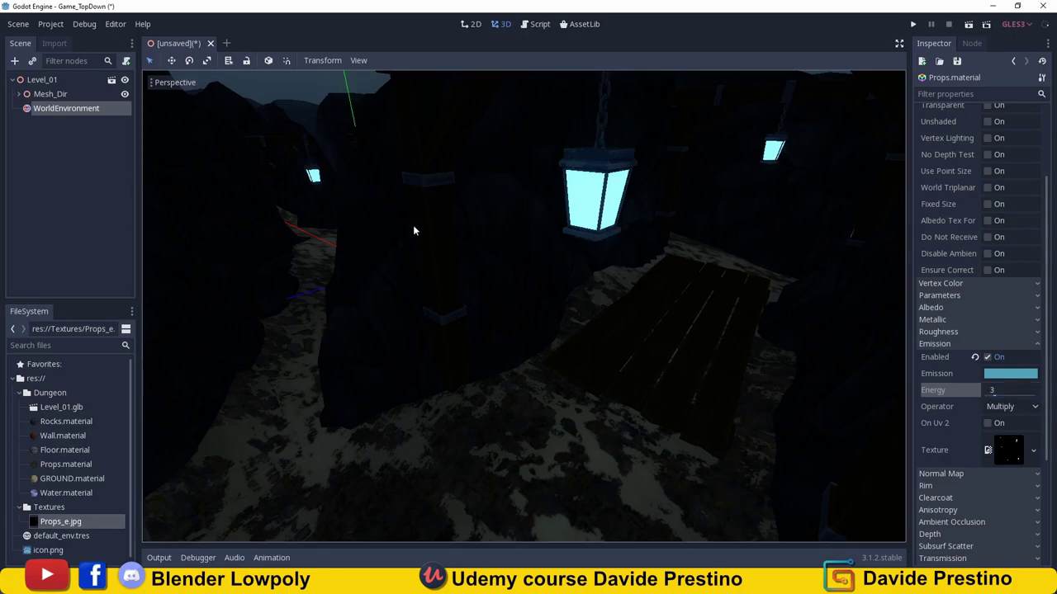
click(66, 109)
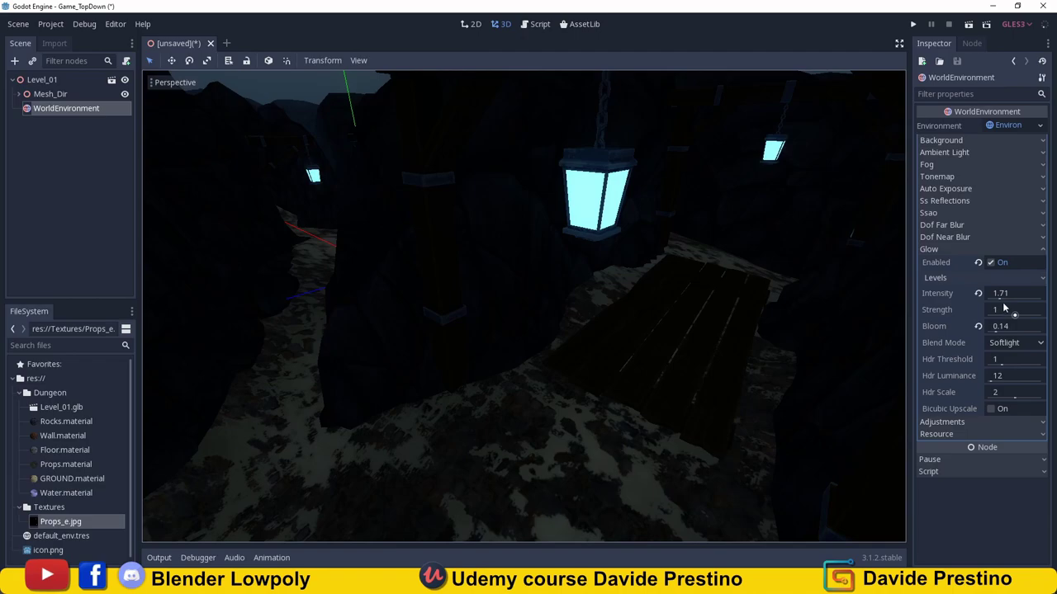
Set glow intensity to 3.36, HDR threshold to 0.51 and HDR luminance to 14.64.
mouse_move(1003, 301)
mouse_down()
mouse_move(1020, 301)
mouse_move(1009, 296)
mouse_move(1021, 317)
mouse_move(993, 330)
mouse_up()
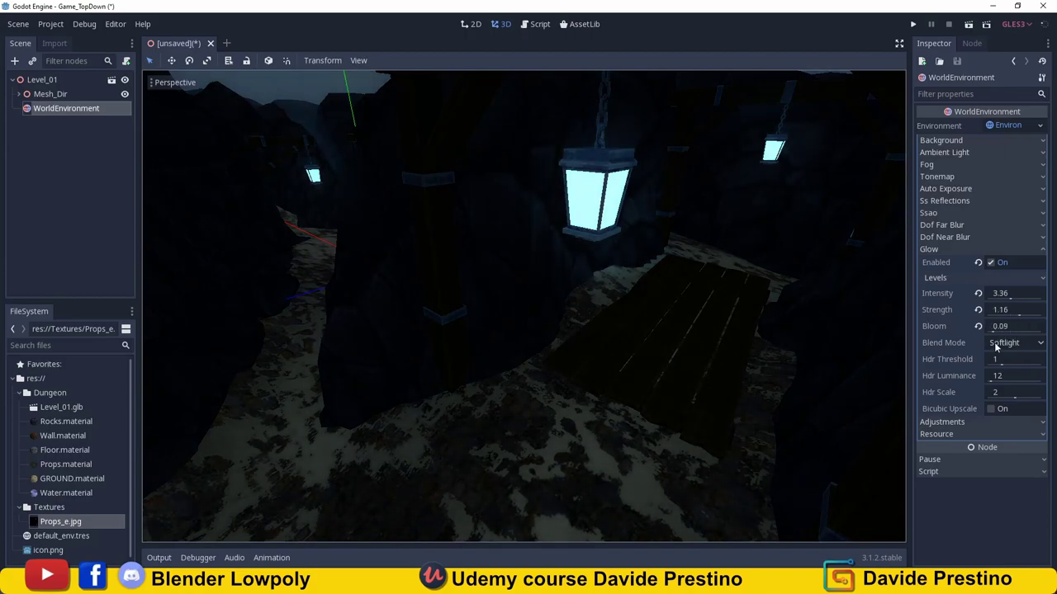
drag(1001, 366, 996, 364)
drag(991, 384, 995, 385)
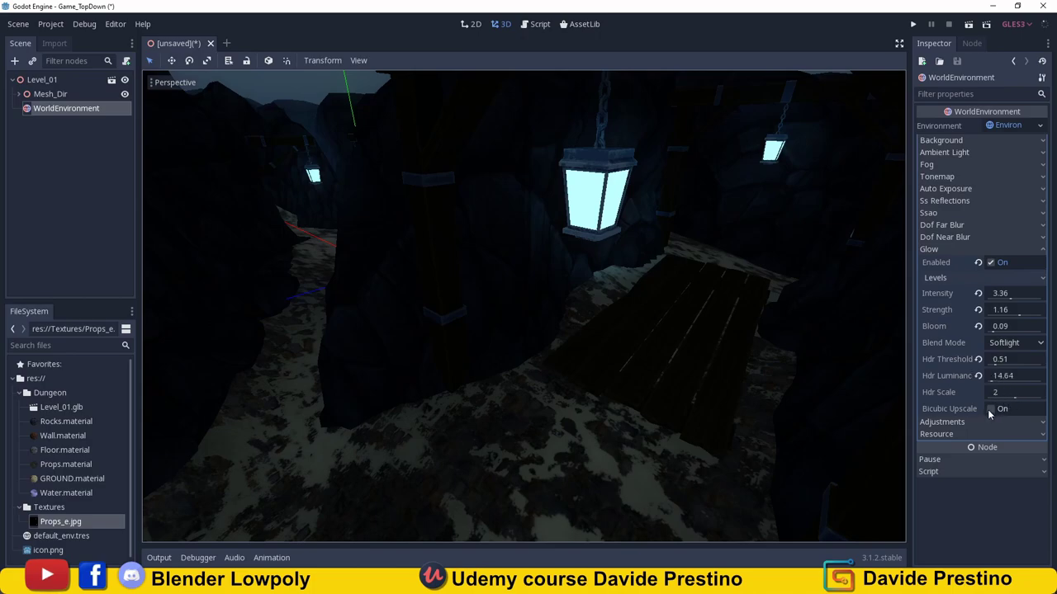
Lower the WorldEnvironment glow HDR scale to 1.92.
click(991, 409)
drag(1013, 400, 1014, 399)
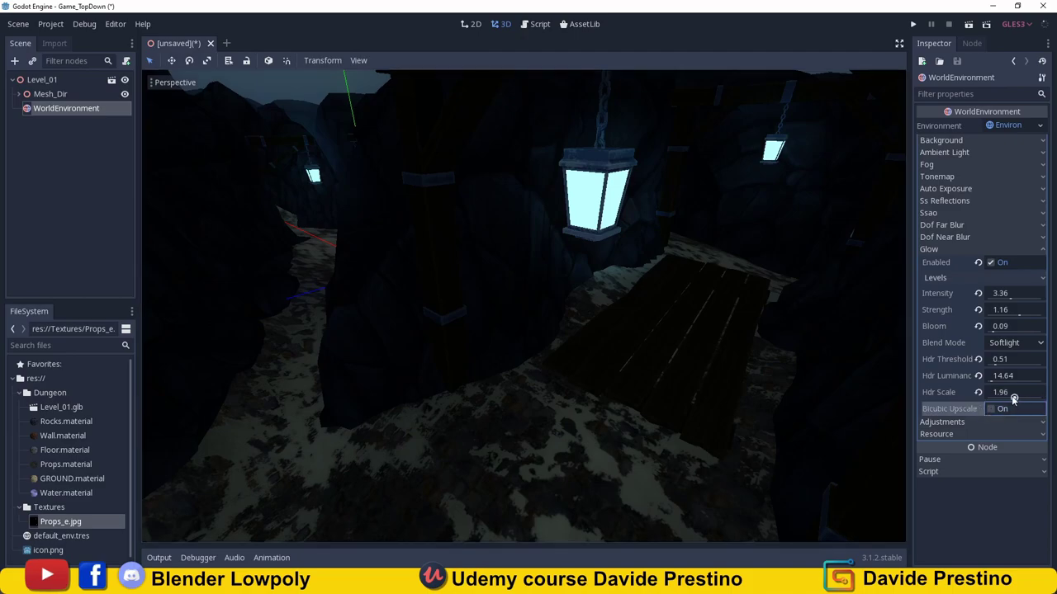
scroll(731, 282, down, 5)
scroll(707, 303, down, 5)
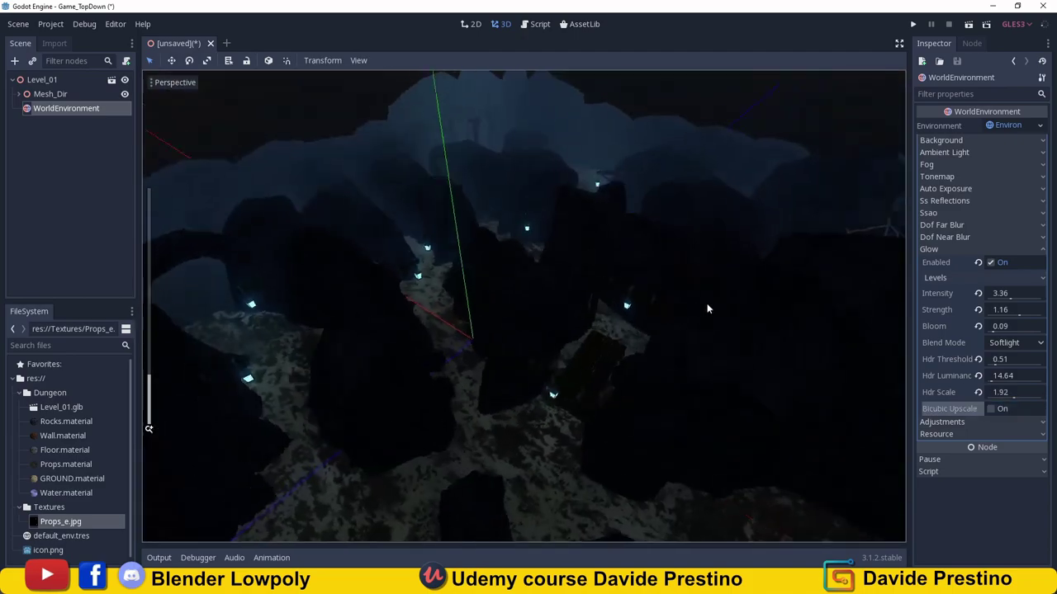
scroll(707, 293, down, 3)
scroll(707, 298, down, 3)
scroll(707, 294, down, 3)
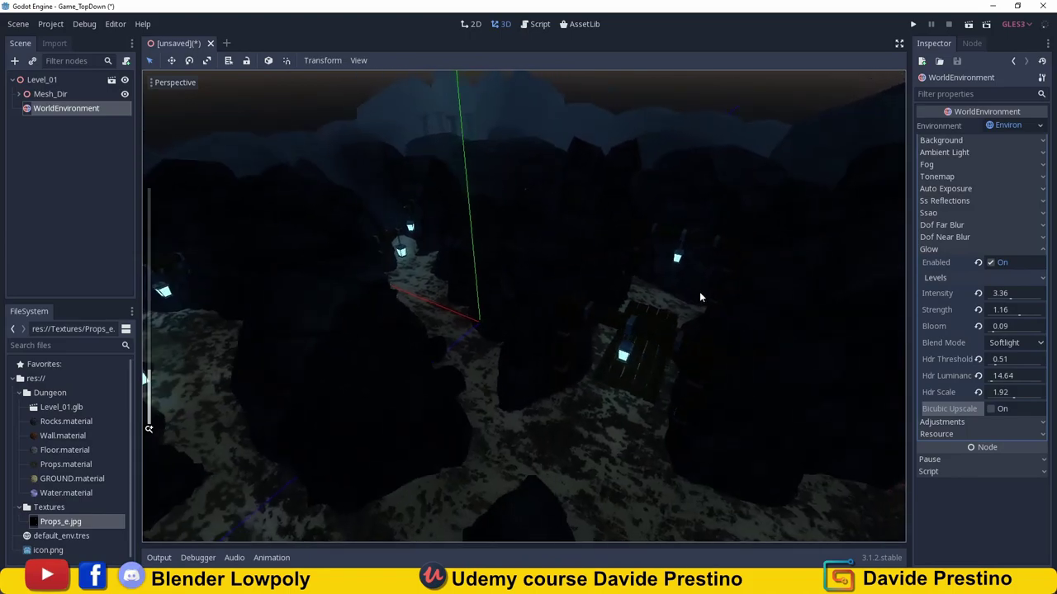
scroll(700, 292, down, 3)
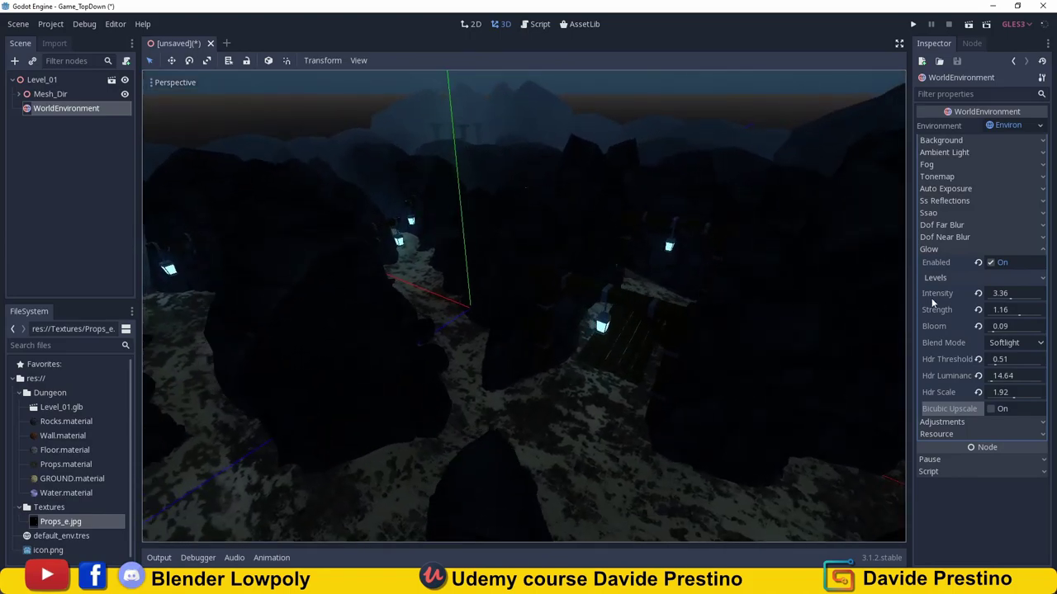
Move the fog depth begin from 92.5 to 48.5 and orbit the dungeon to check the mist.
click(1039, 168)
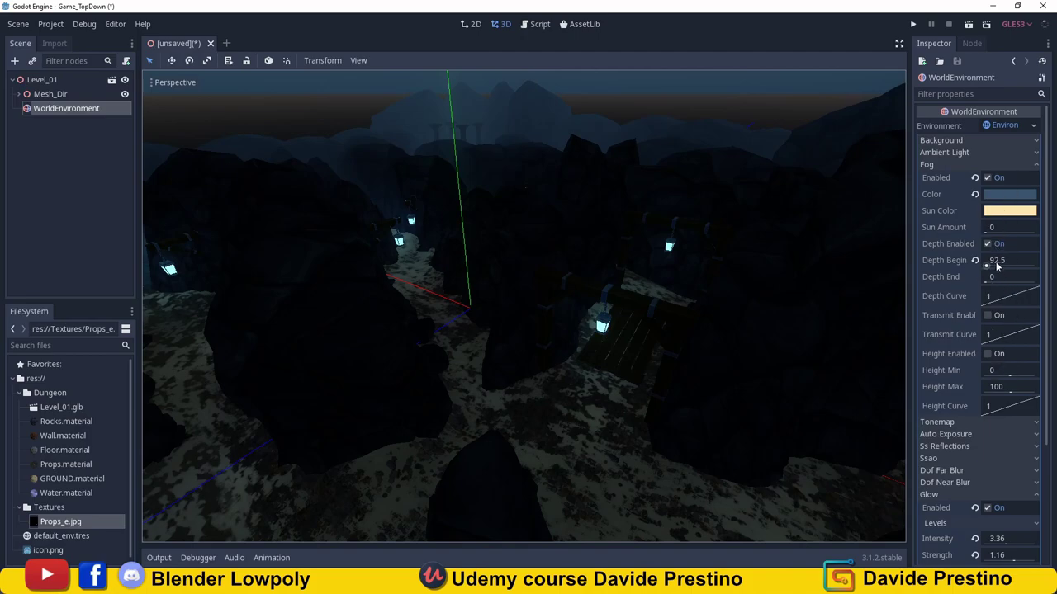
drag(988, 265, 990, 265)
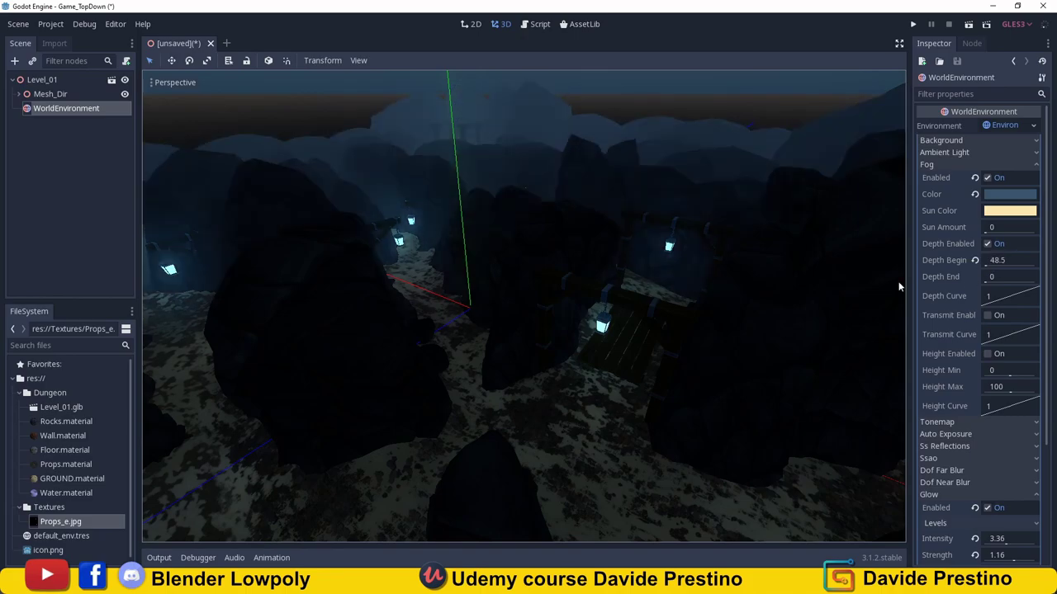
mouse_move(896, 288)
middle_down()
mouse_move(698, 275)
mouse_move(733, 284)
mouse_move(695, 255)
mouse_move(730, 250)
mouse_move(723, 266)
middle_up()
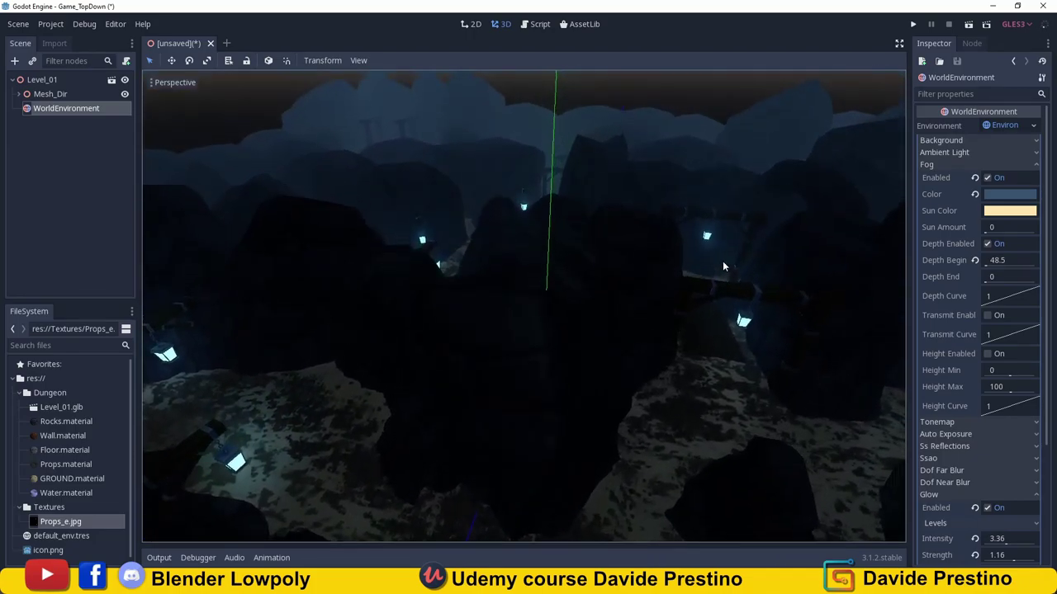
mouse_move(597, 244)
middle_down()
mouse_move(618, 264)
mouse_move(679, 235)
mouse_move(658, 241)
mouse_move(674, 244)
mouse_move(458, 242)
middle_up()
click(91, 151)
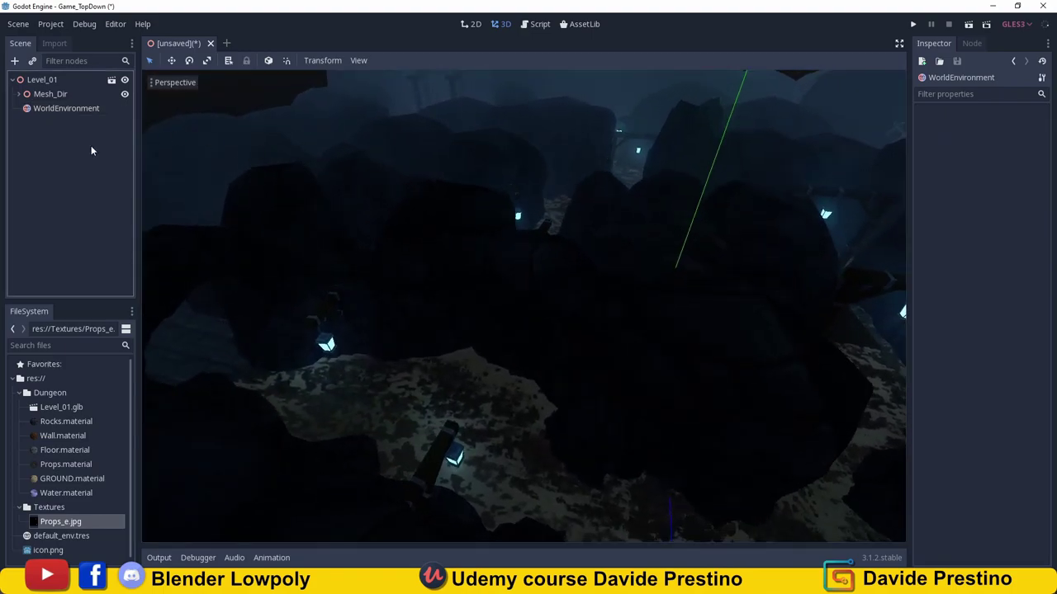
Add an empty Spatial child to Level_01 and rename it Points_Lights.
click(36, 81)
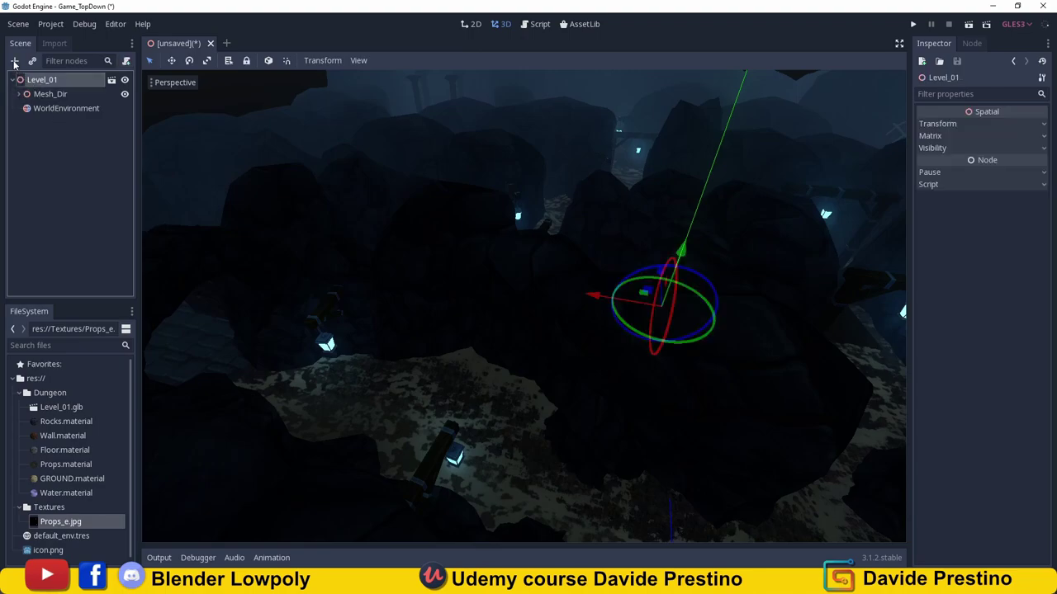
click(14, 61)
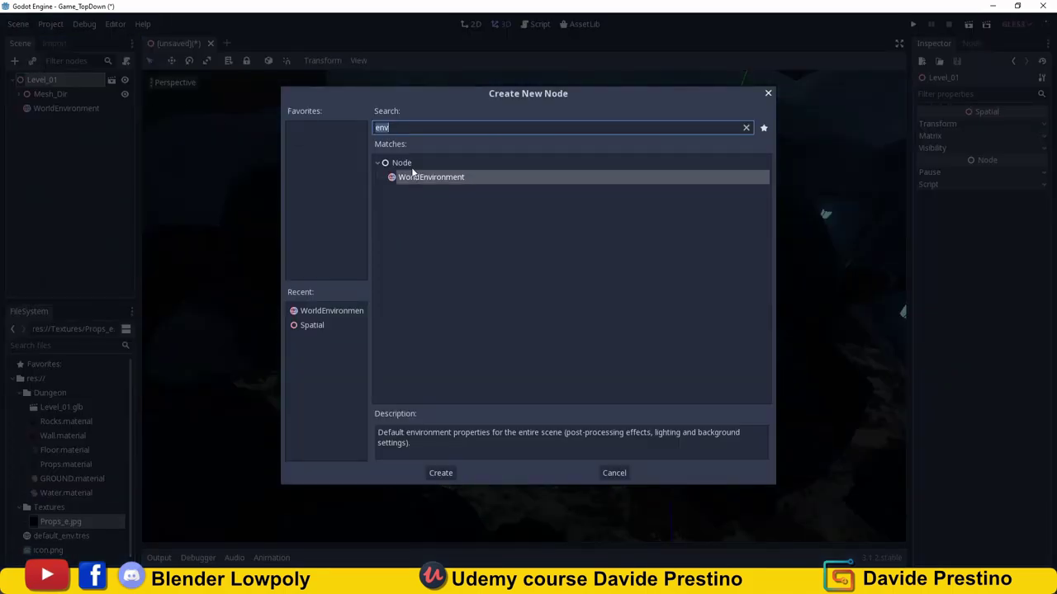
click(394, 163)
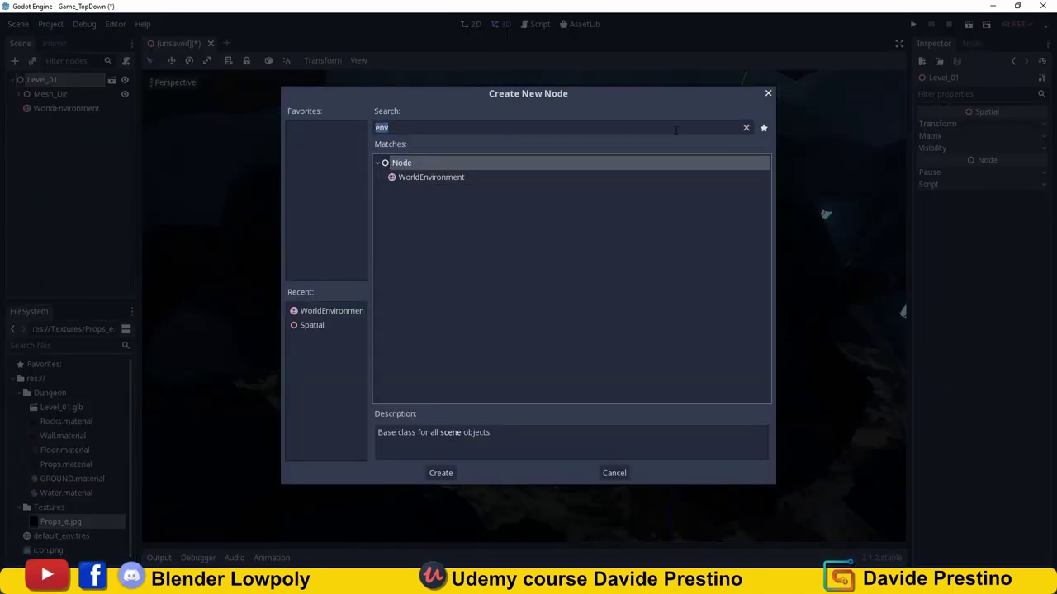
click(748, 128)
click(416, 180)
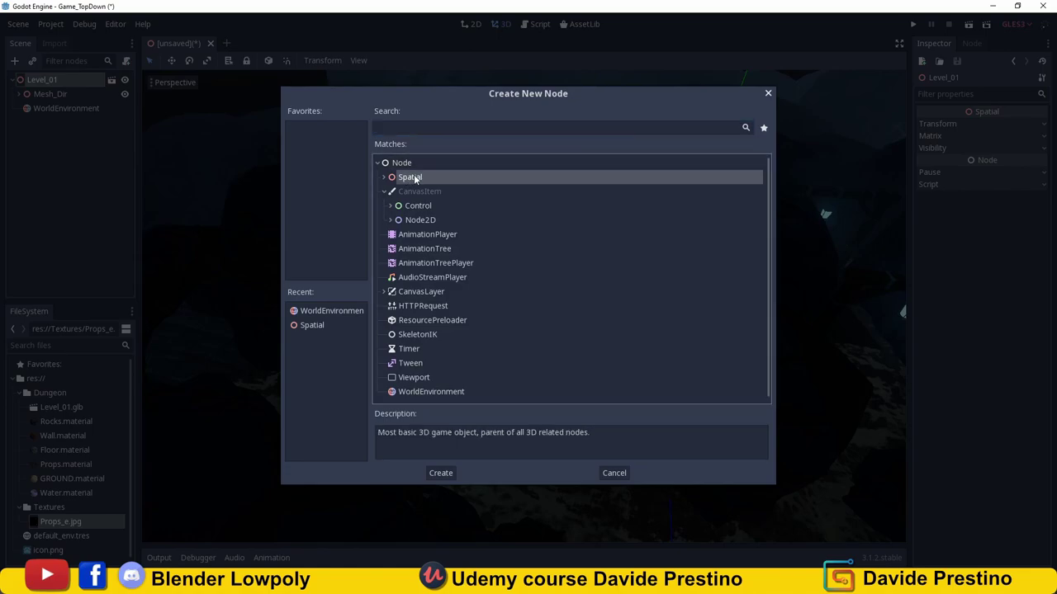
click(441, 473)
double_click(67, 123)
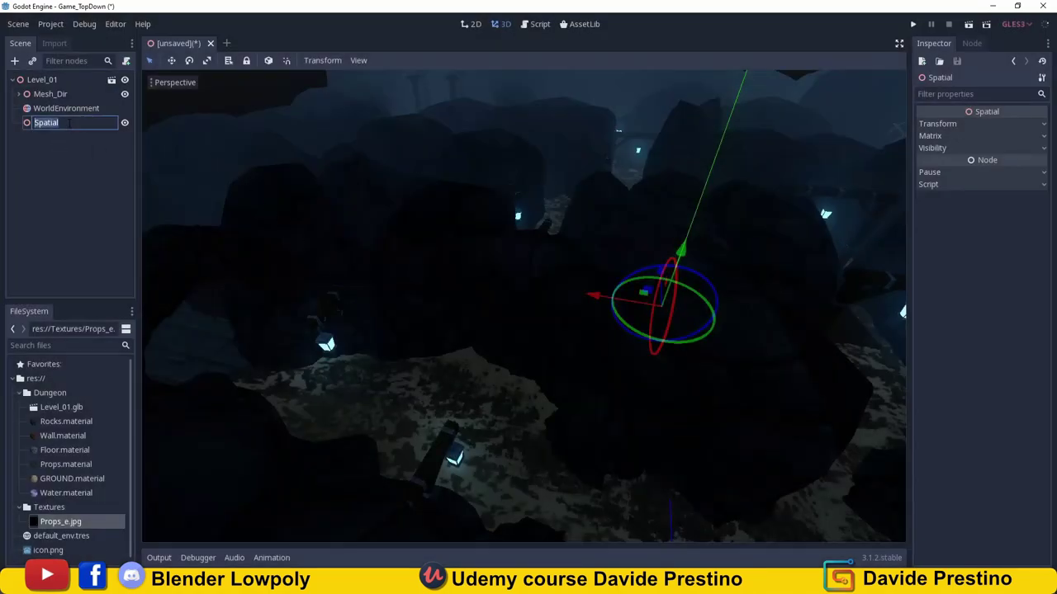
text(Pi)
key(Return)
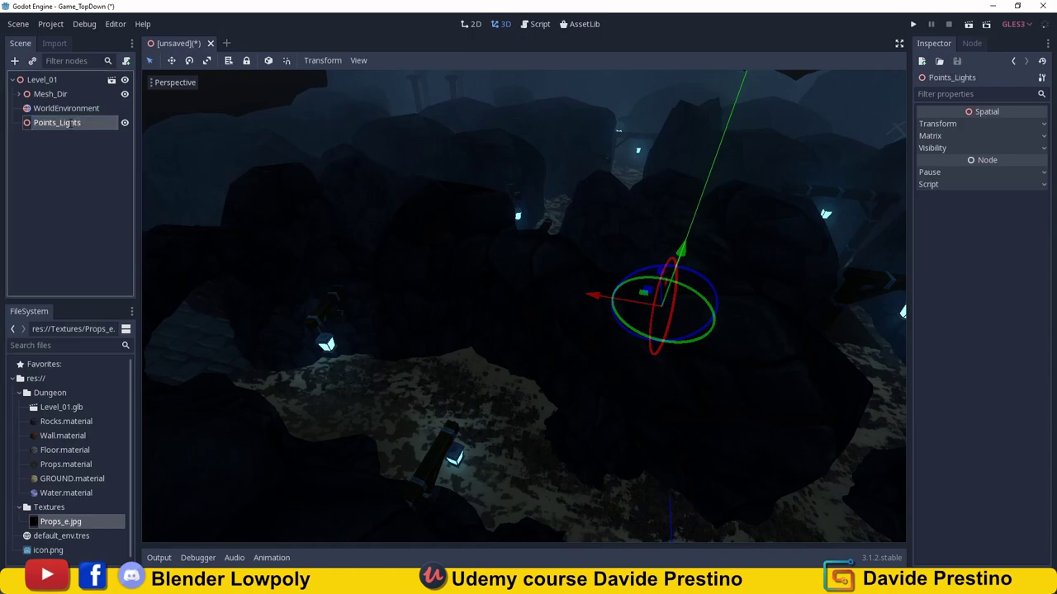
Create an OmniLight node under Points_Lights.
click(15, 61)
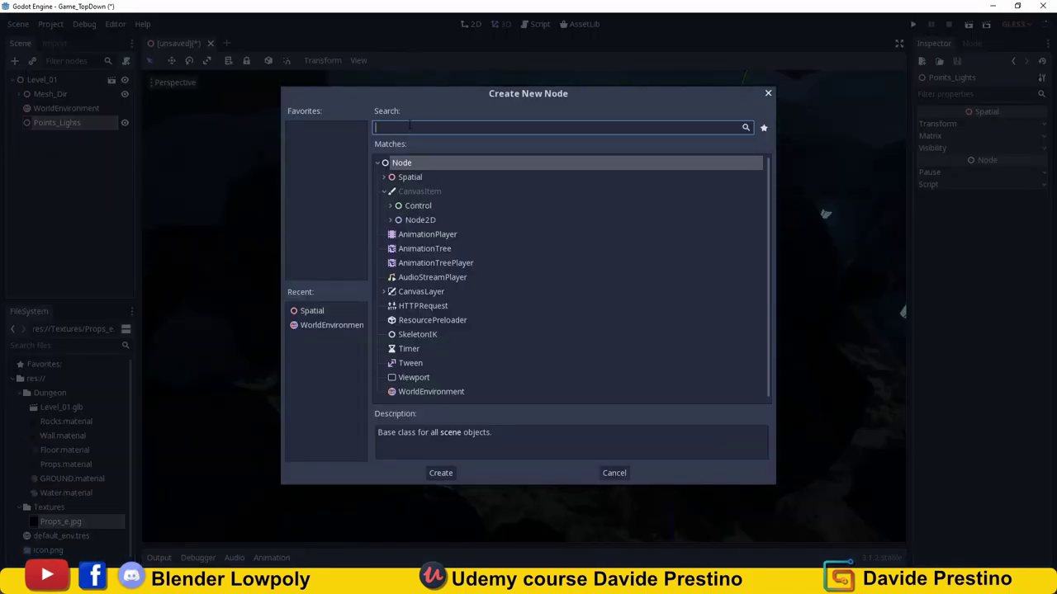
text(light)
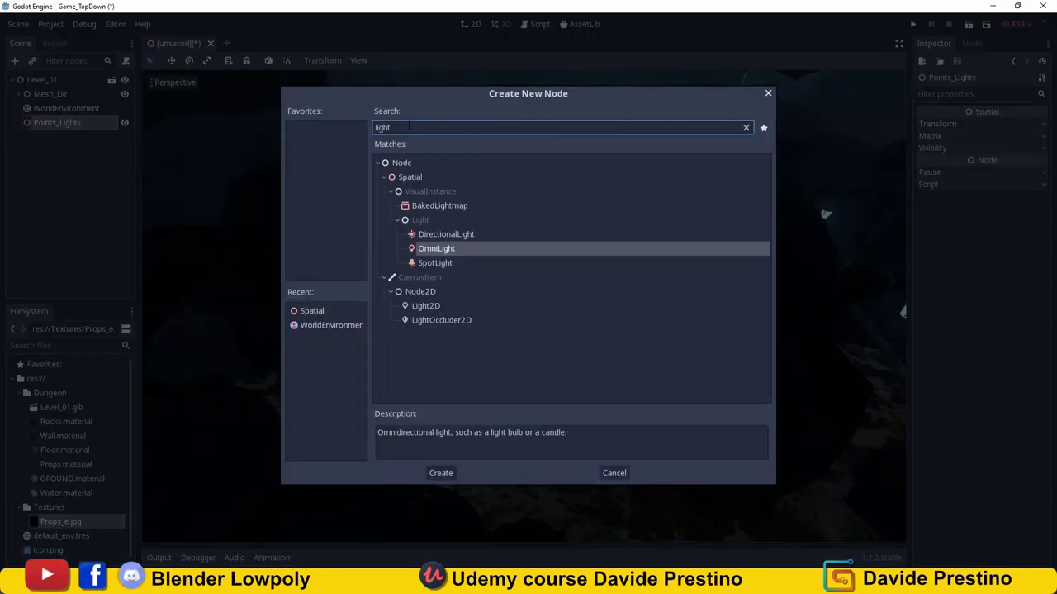
click(439, 253)
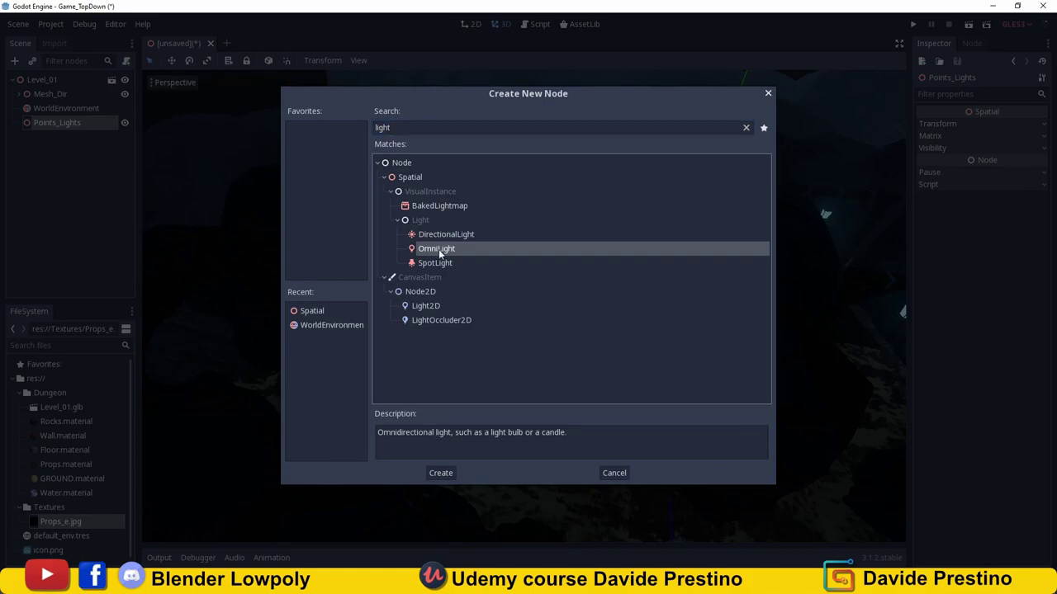
click(447, 477)
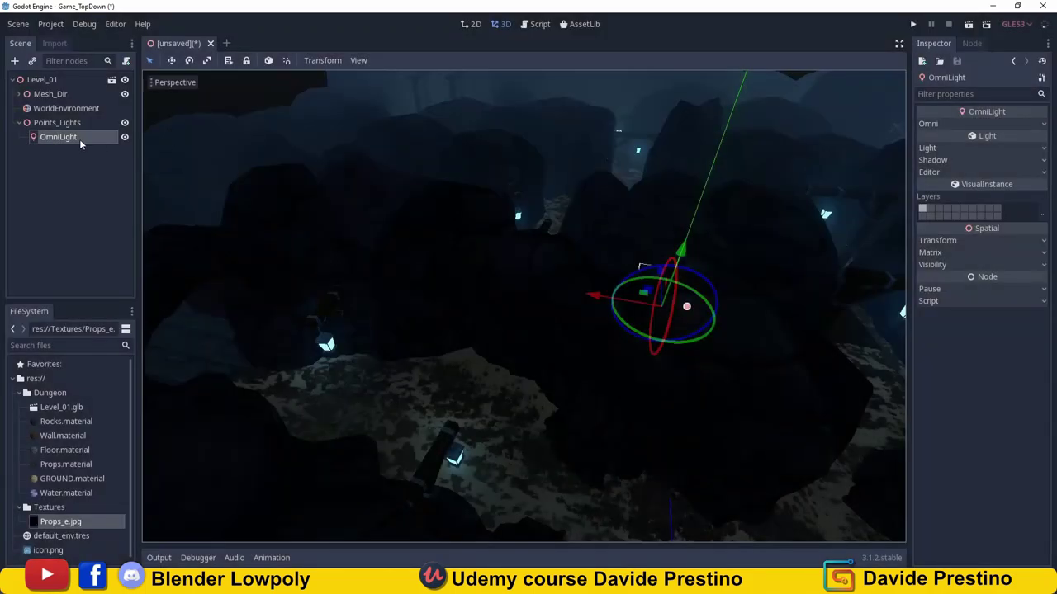
Move the OmniLight left across the level toward a hanging lantern.
mouse_move(579, 363)
middle_down()
mouse_move(597, 351)
mouse_move(649, 361)
mouse_move(626, 299)
middle_up()
drag(537, 343, 377, 425)
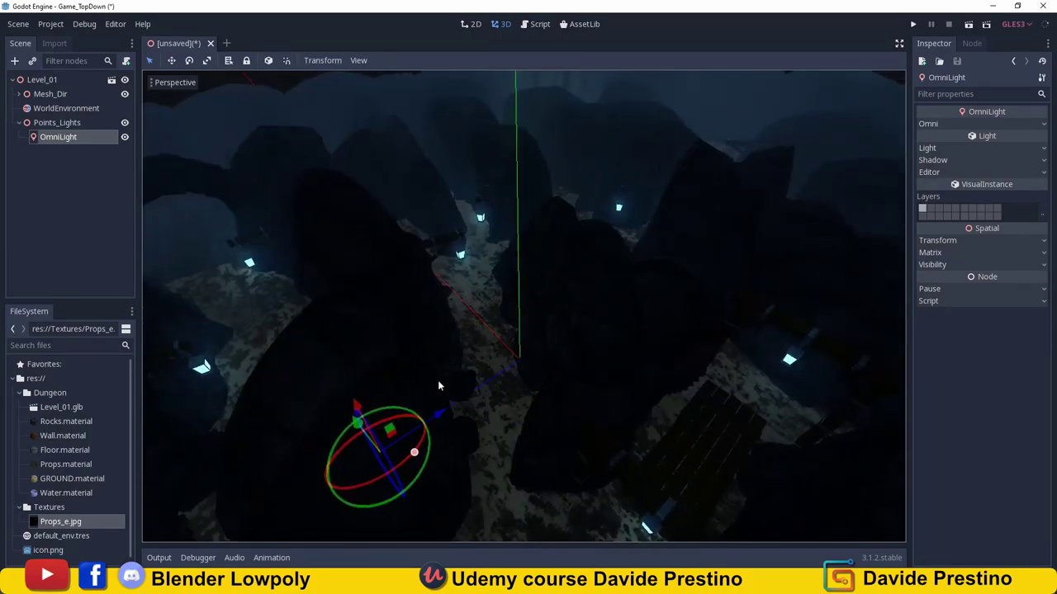
middle_drag(377, 425, 655, 356)
drag(655, 357, 335, 339)
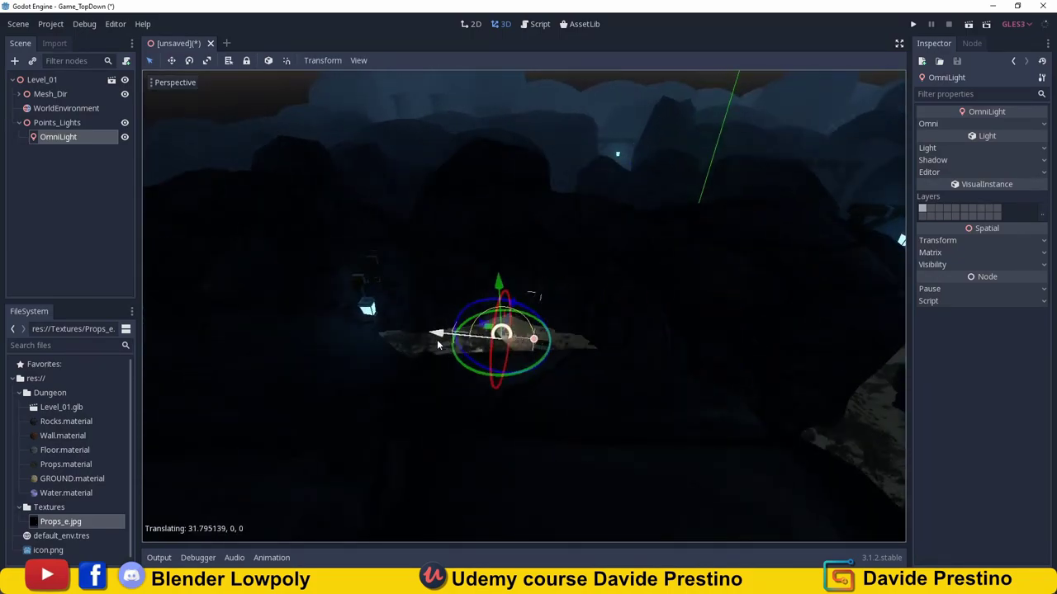
scroll(472, 315, up, 3)
middle_drag(472, 315, 445, 244)
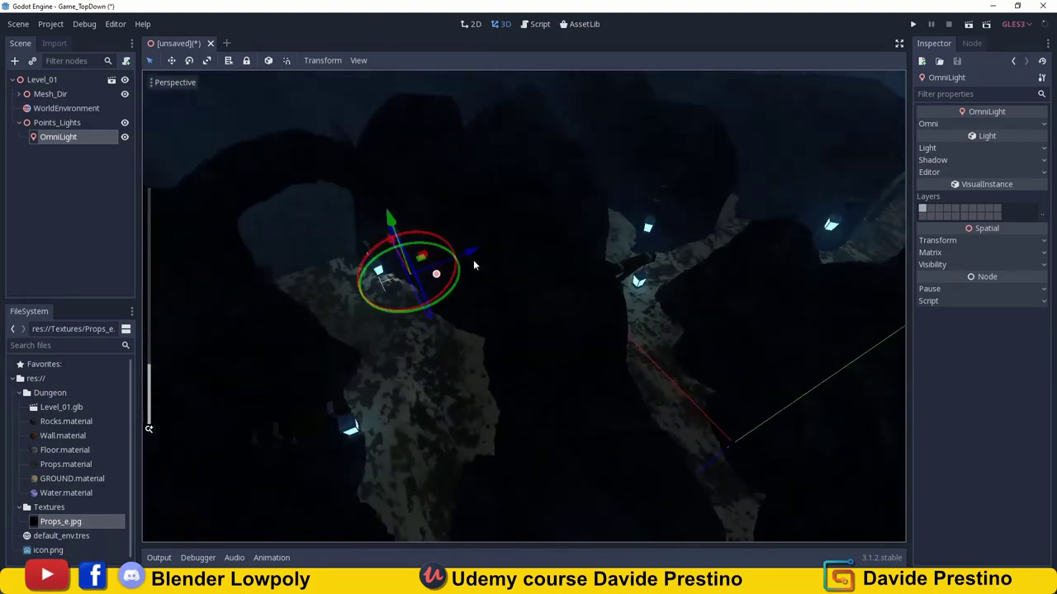
drag(446, 250, 377, 254)
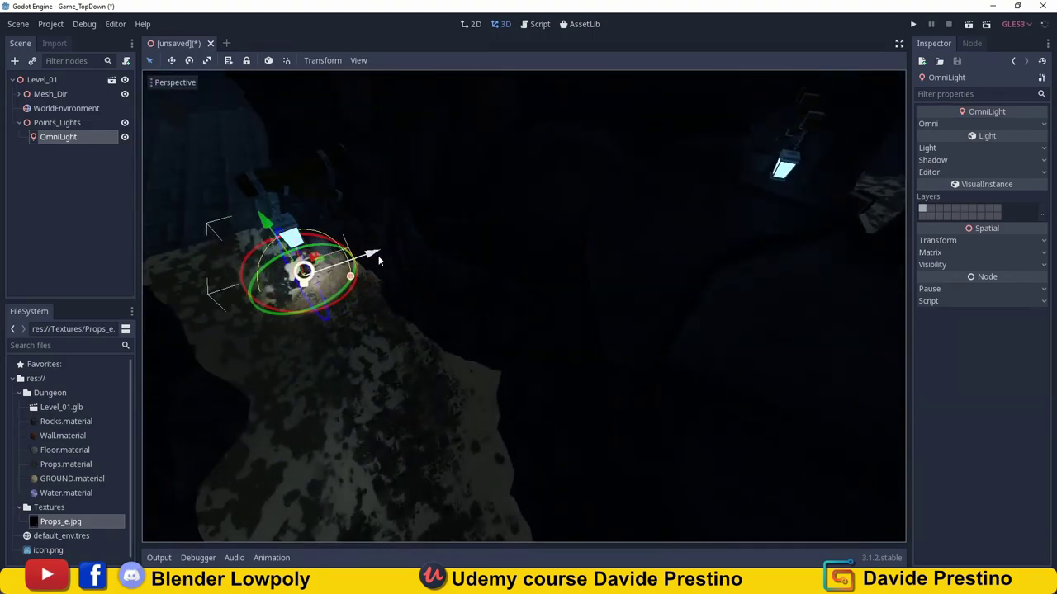
scroll(377, 236, up, 3)
key(f)
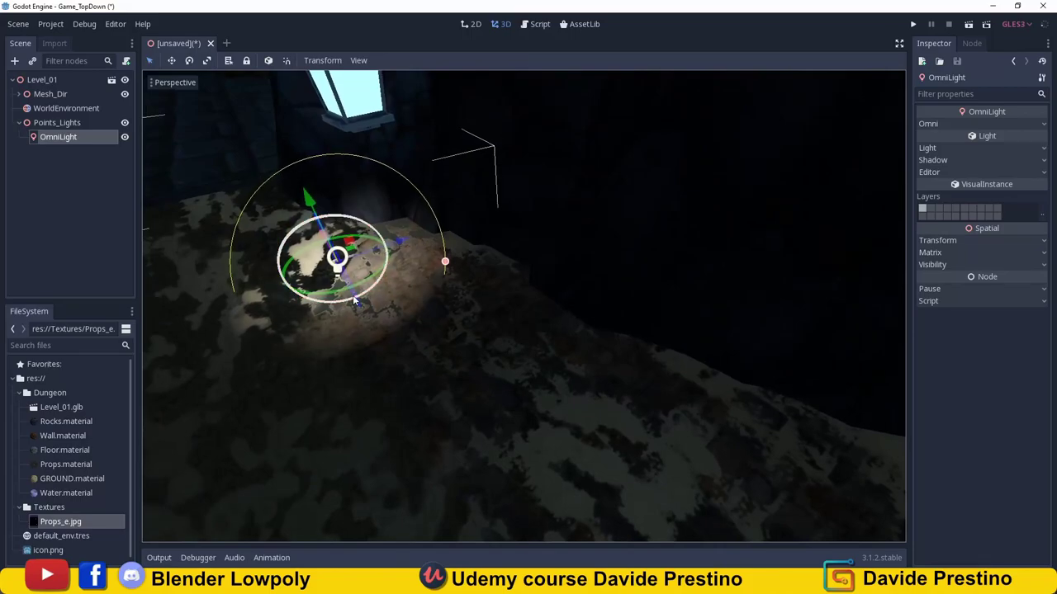
Raise the OmniLight beside the lantern and widen its radius to about 11.8.
mouse_move(352, 294)
mouse_down()
mouse_move(388, 340)
mouse_move(401, 321)
mouse_up()
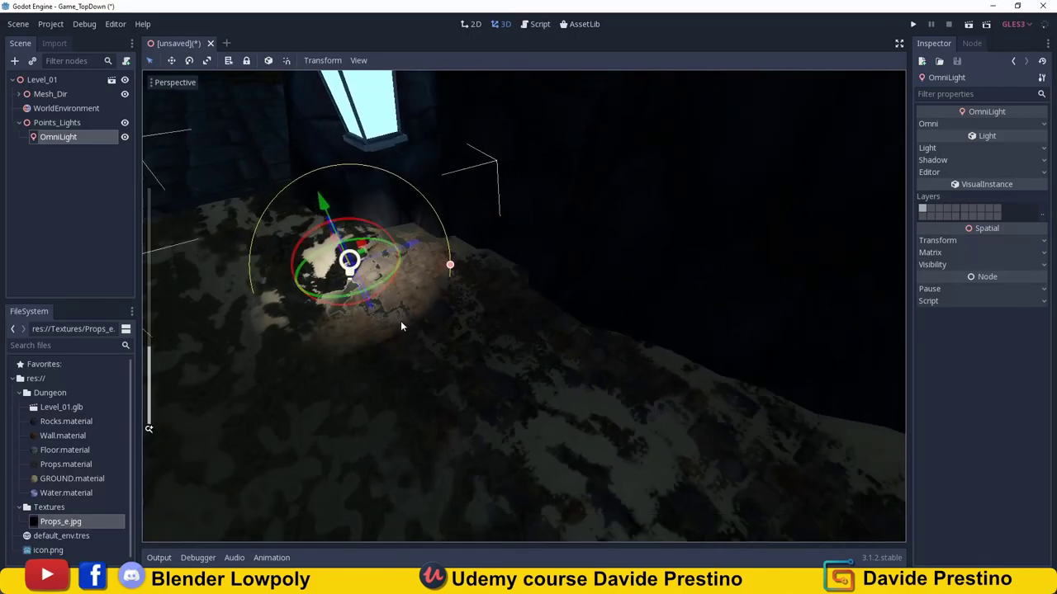
scroll(465, 334, down, 3)
scroll(512, 363, up, 3)
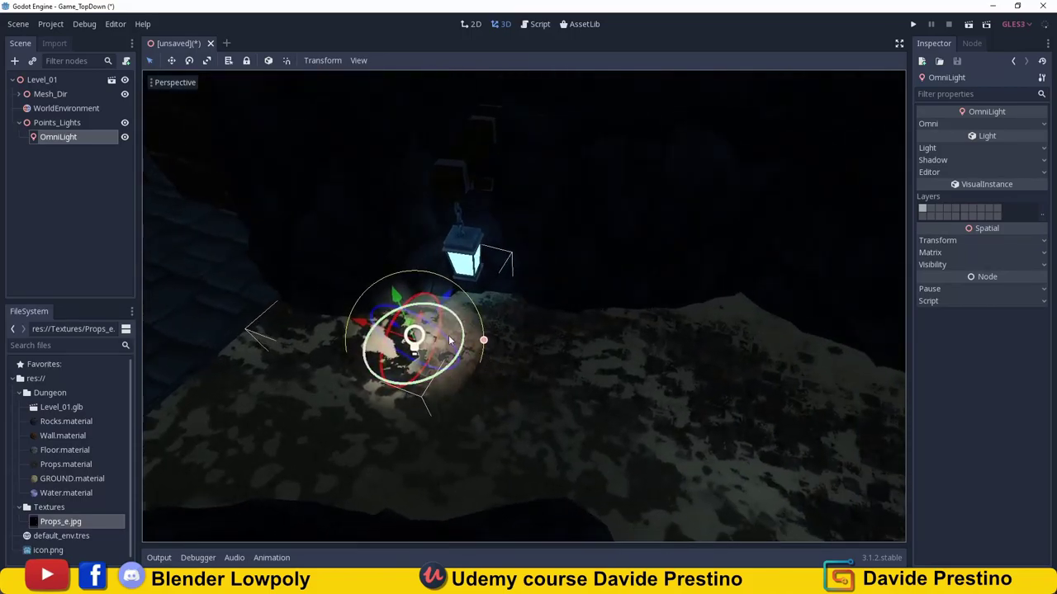
drag(363, 324, 446, 262)
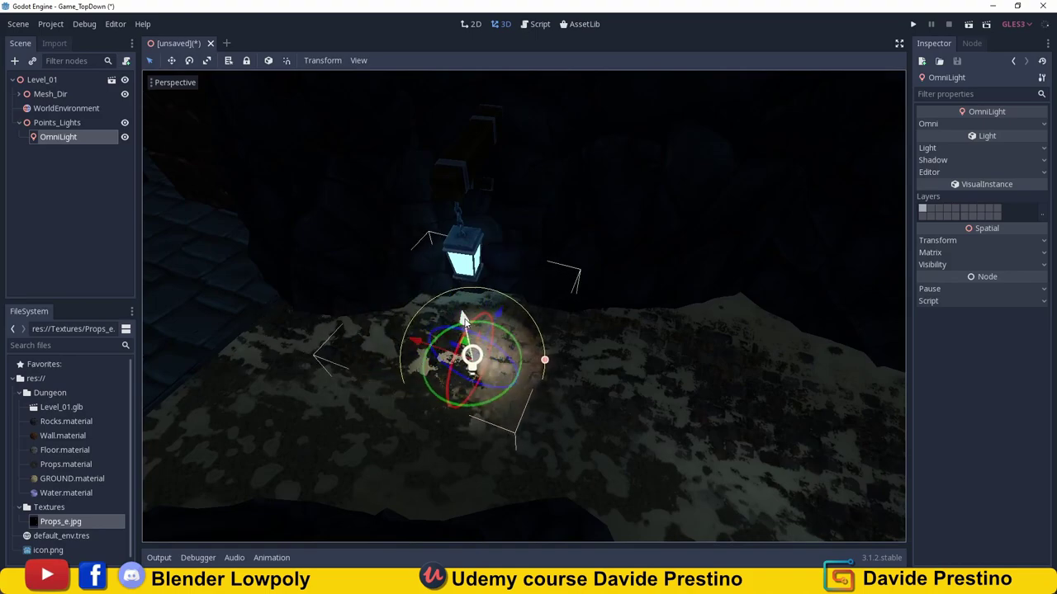
drag(446, 263, 431, 201)
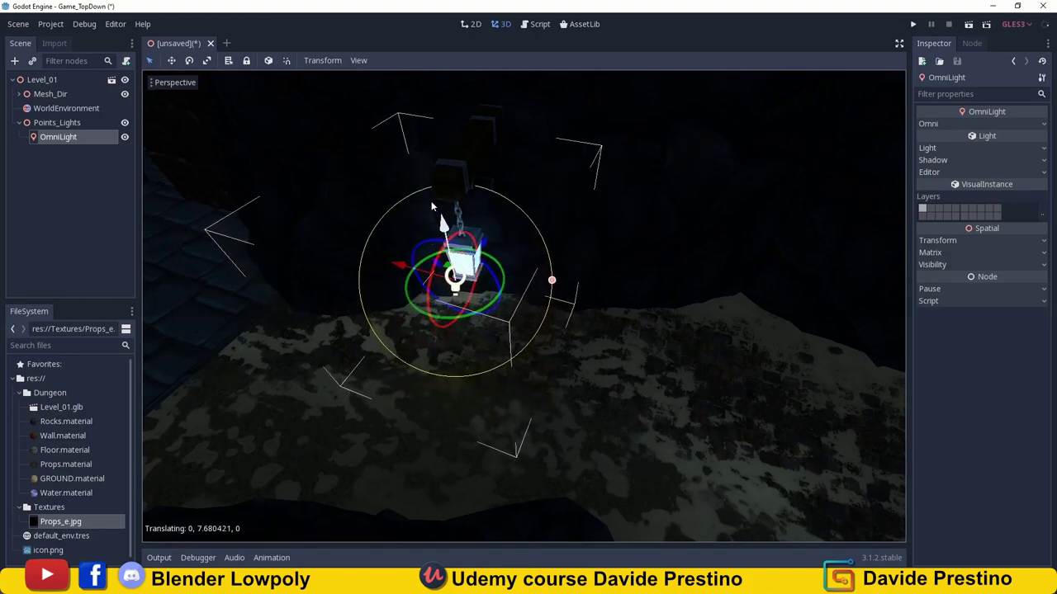
mouse_move(431, 200)
middle_down()
mouse_move(457, 238)
mouse_move(398, 153)
middle_up()
scroll(459, 232, up, 5)
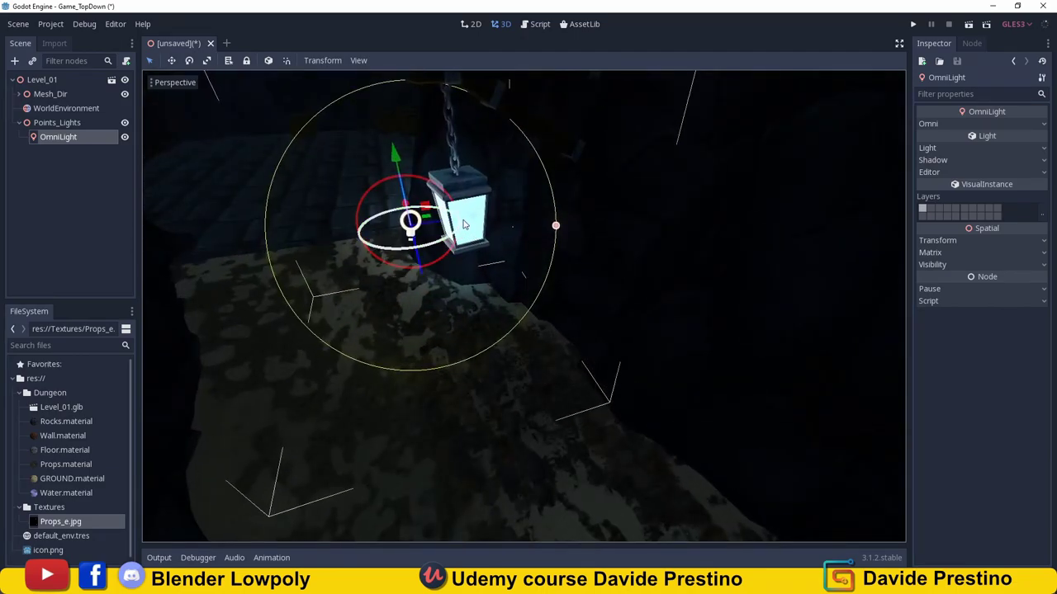
drag(553, 226, 751, 289)
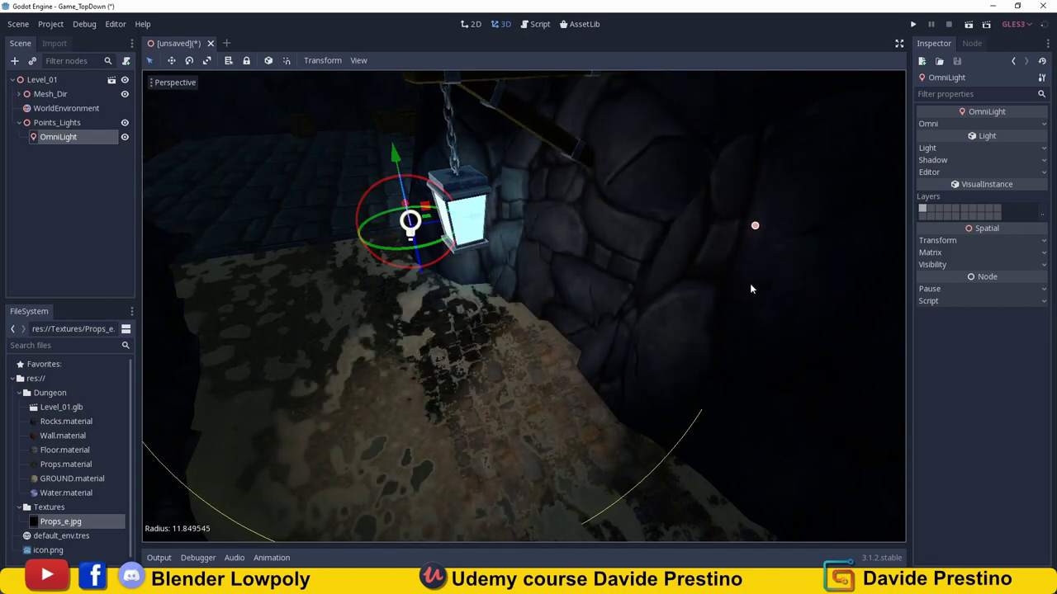
Collapse the Mesh_Dir branch in the Scene tree and reselect the OmniLight.
click(429, 228)
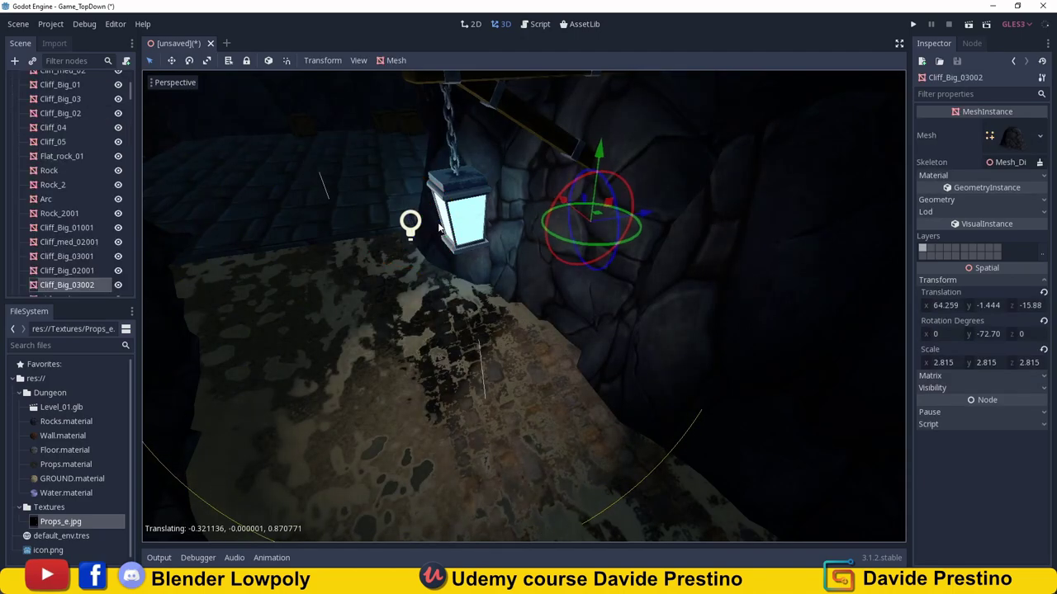
scroll(37, 89, up, 3)
scroll(25, 95, up, 2)
click(18, 94)
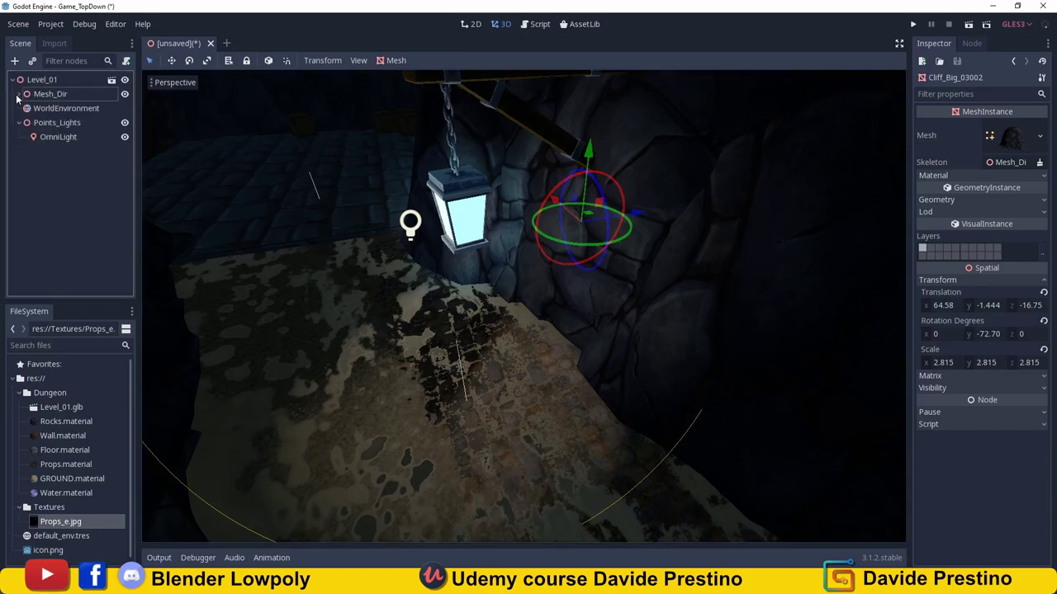
click(51, 139)
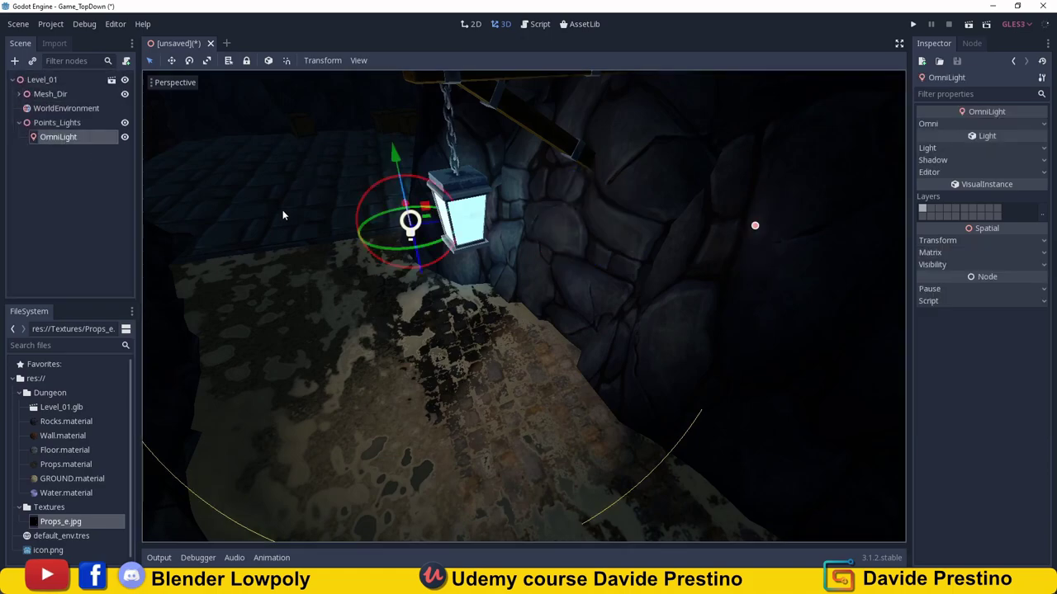
click(433, 227)
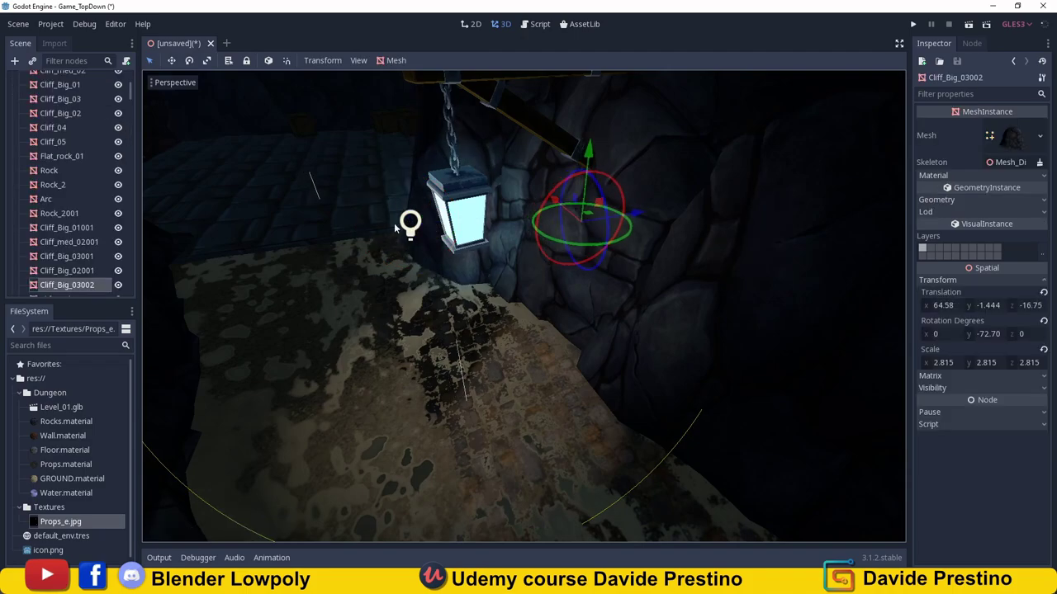
scroll(61, 90, up, 3)
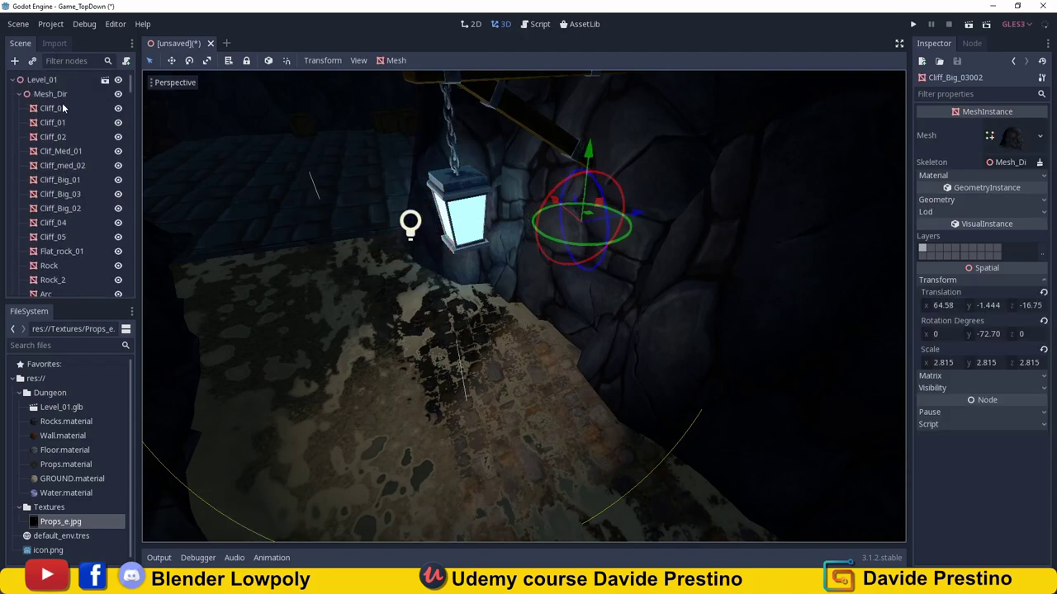
click(20, 95)
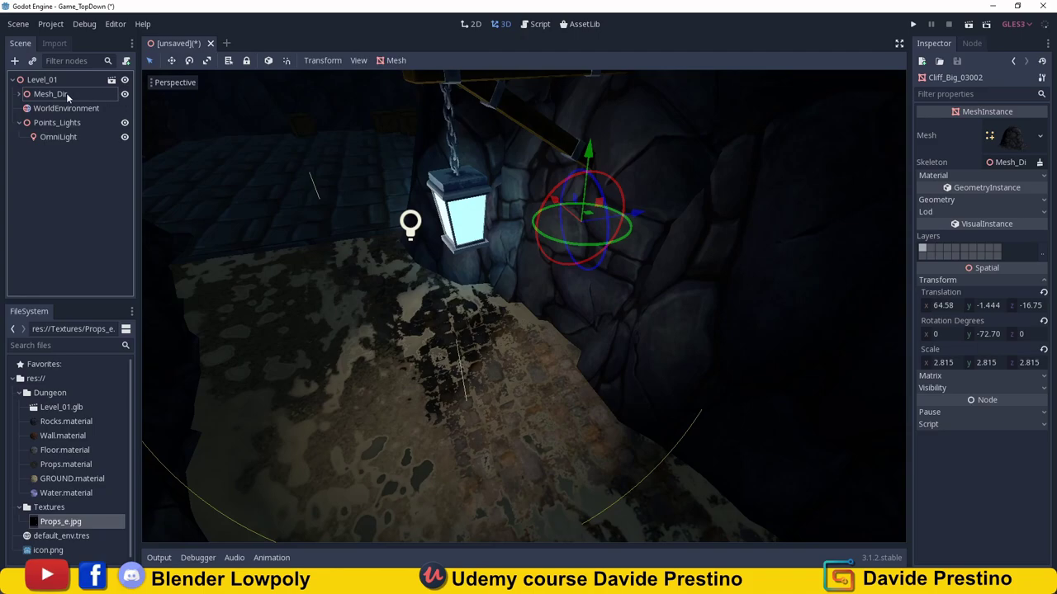
double_click(66, 94)
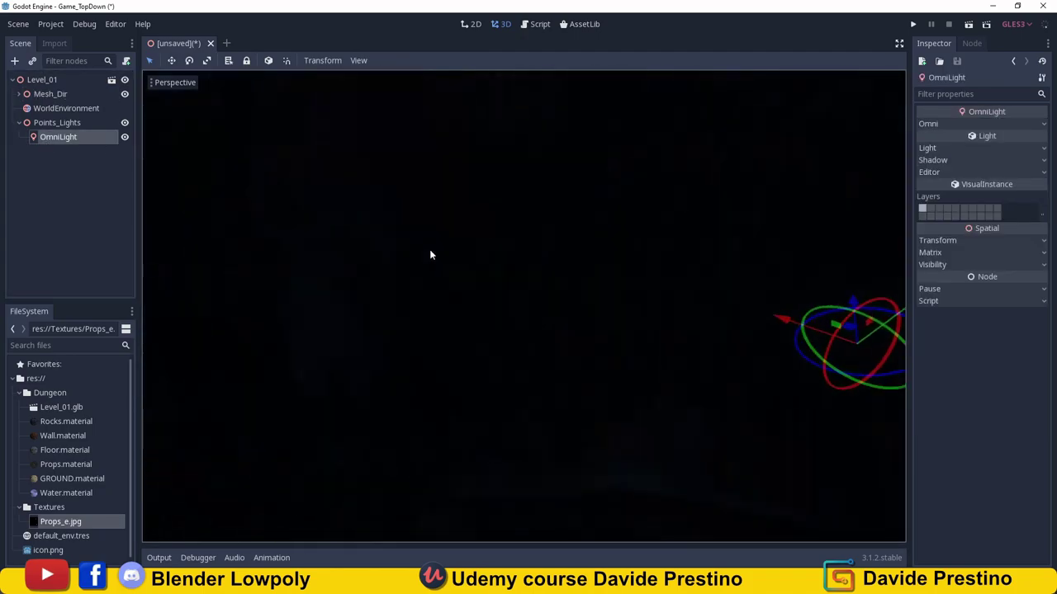
Focus the view on the OmniLight and move it directly beneath the hanging lantern.
middle_drag(407, 233, 435, 249)
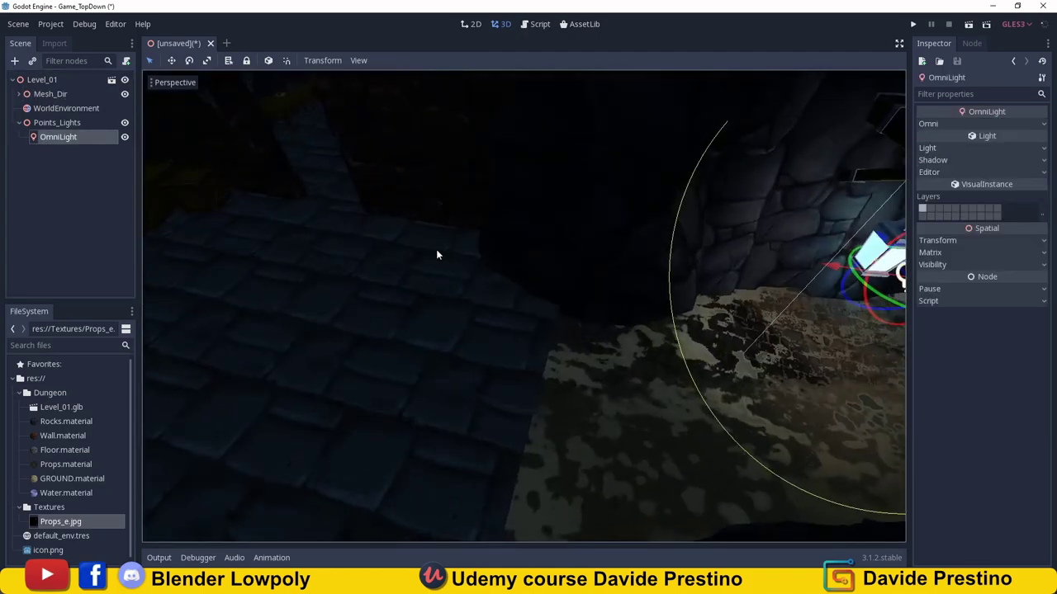
key(f)
scroll(528, 269, up, 5)
mouse_move(528, 269)
middle_down()
mouse_move(597, 255)
mouse_move(453, 281)
middle_up()
mouse_move(468, 292)
mouse_down()
mouse_move(457, 289)
mouse_move(430, 334)
mouse_move(441, 323)
mouse_up()
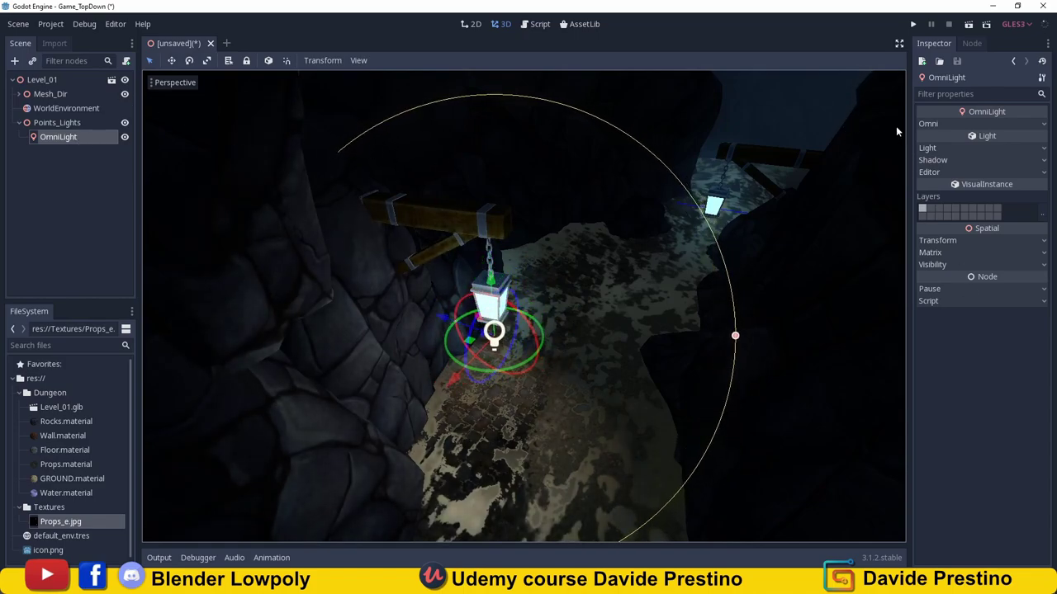
click(966, 123)
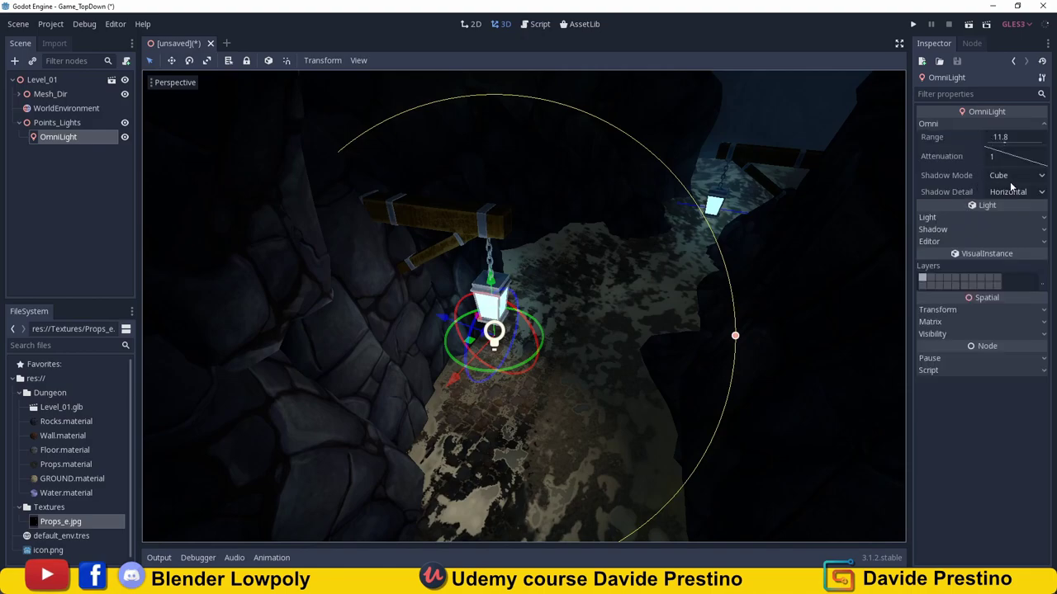
Give the OmniLight cyan colour 6cc0d3 and energy 4.88.
click(936, 219)
click(1014, 234)
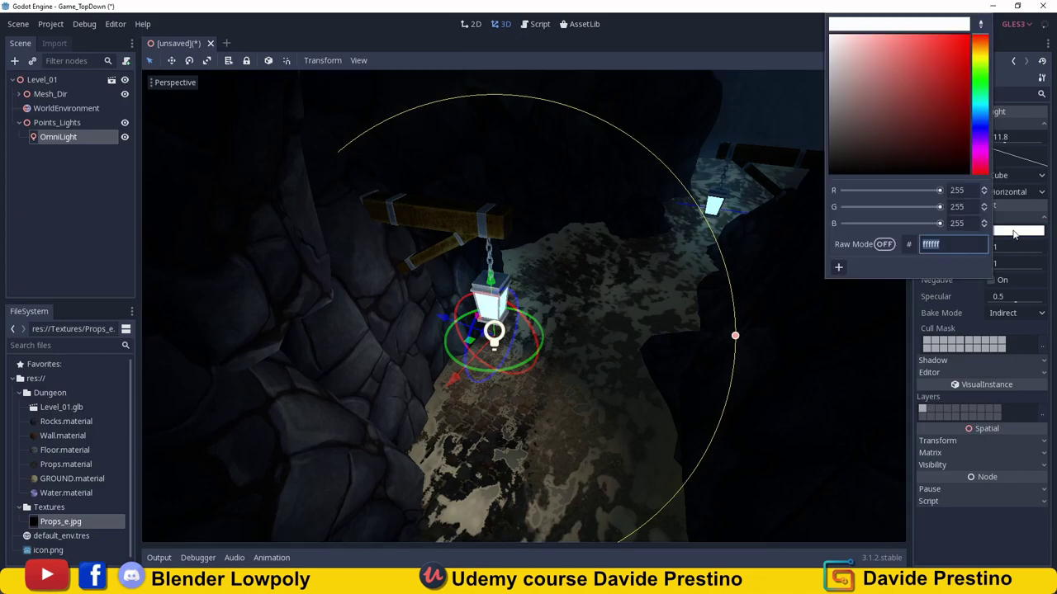
click(982, 114)
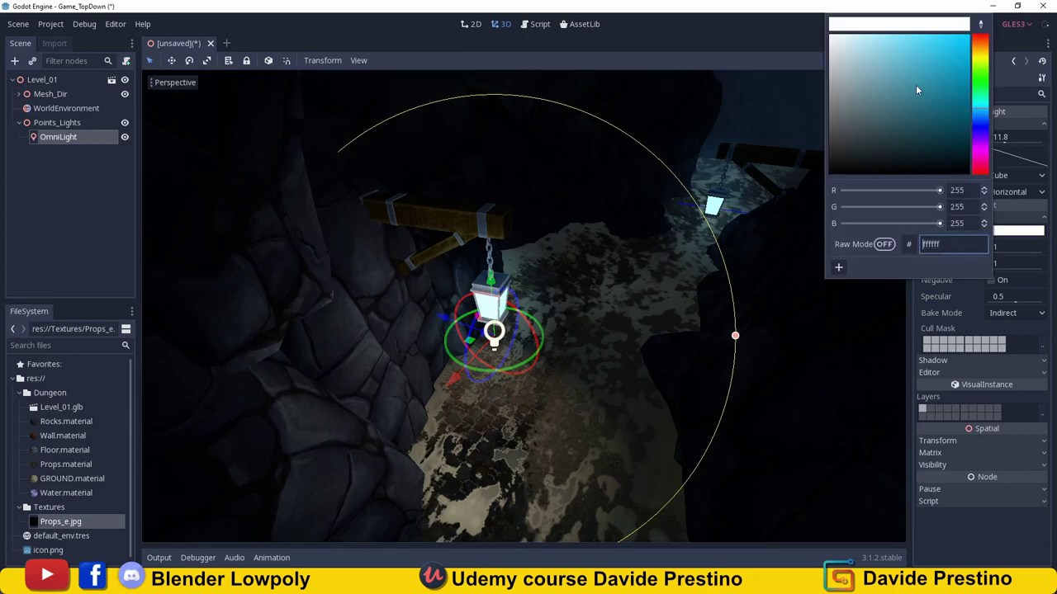
drag(897, 54, 898, 57)
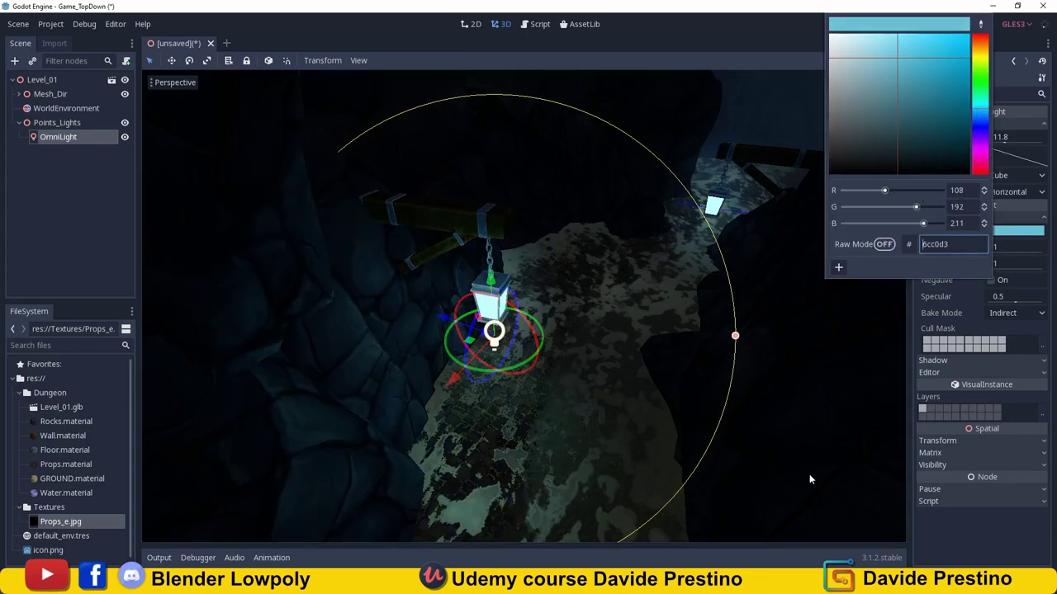
click(954, 315)
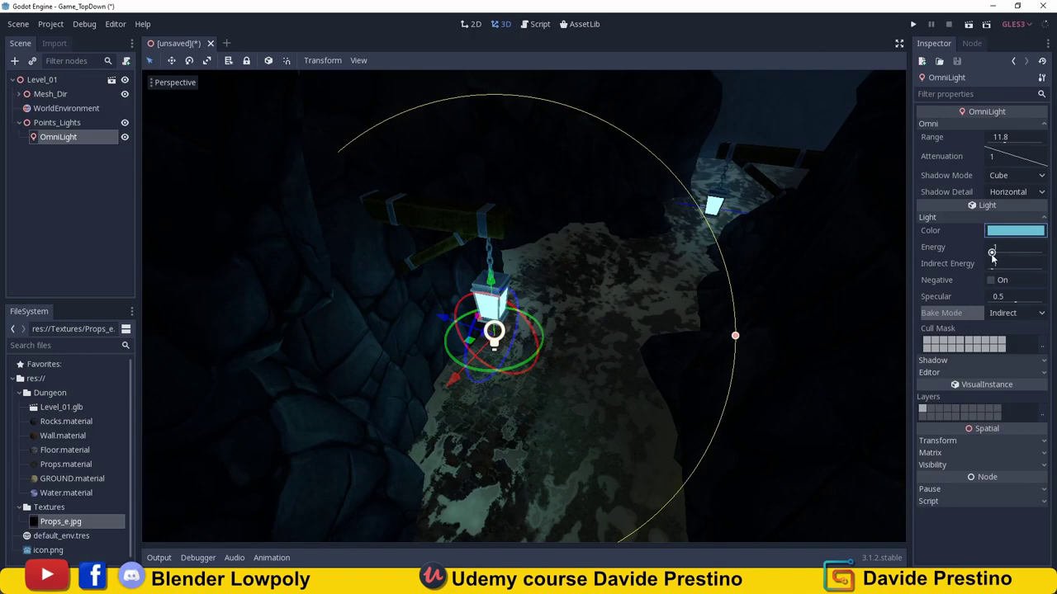
drag(993, 253, 1005, 253)
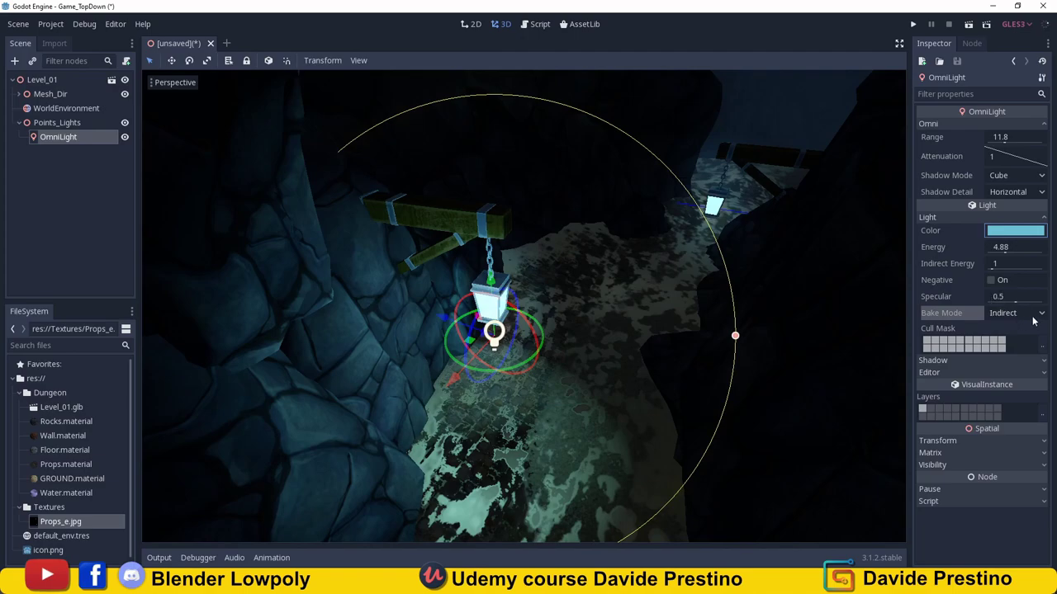
Try Disable as the OmniLight bake mode, revert to Indirect, and expand its Shadow settings.
click(1039, 316)
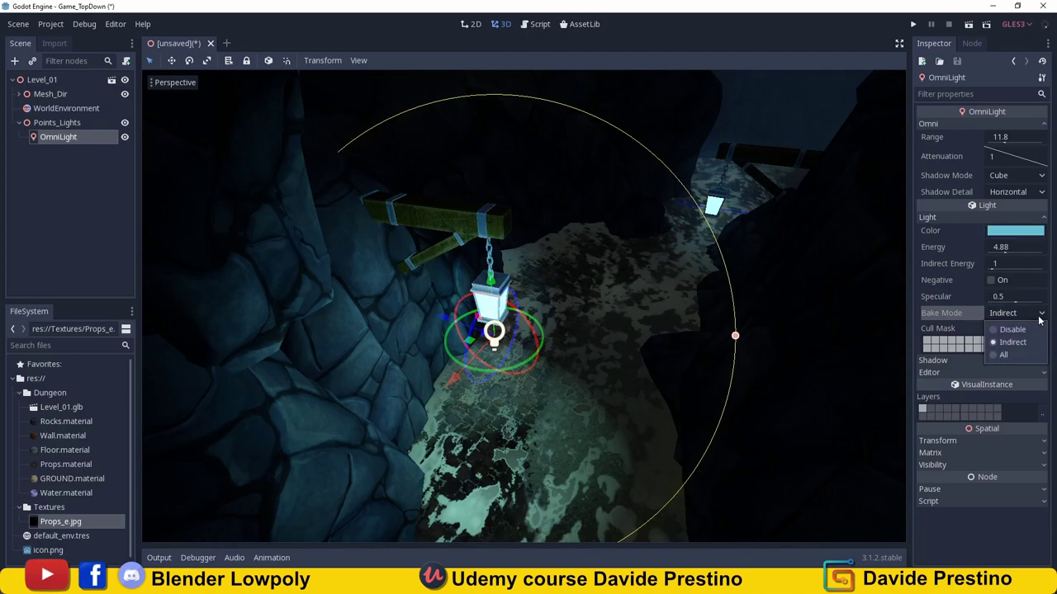
click(994, 331)
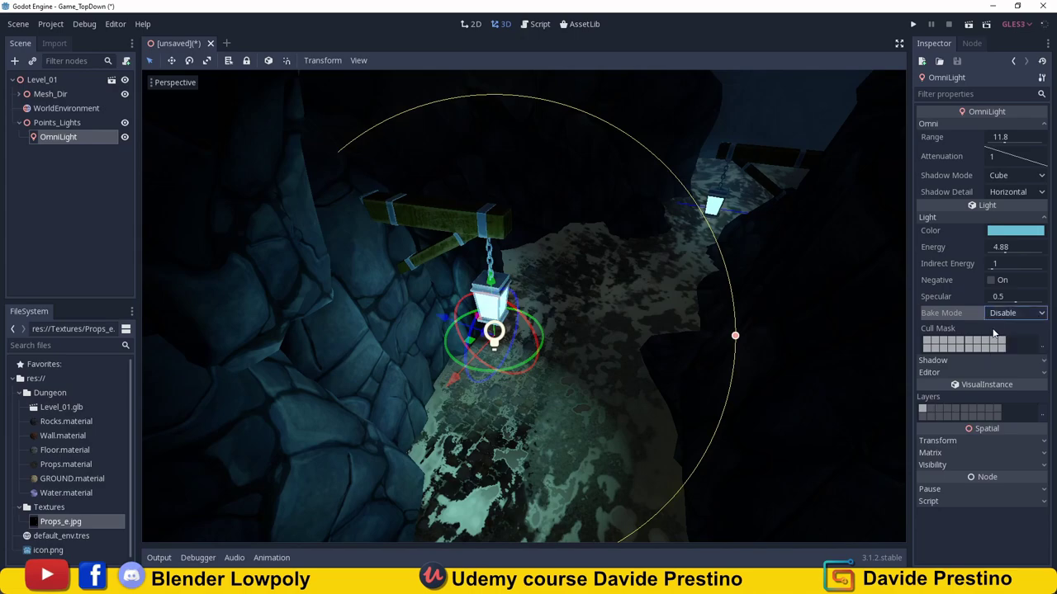
click(1038, 315)
click(1022, 347)
click(1039, 362)
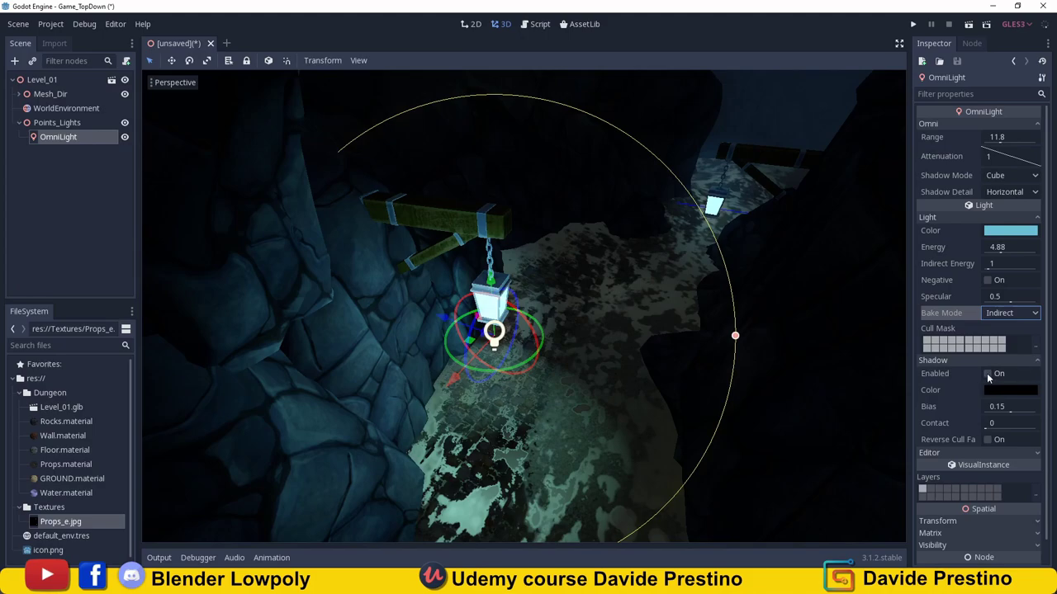
click(989, 376)
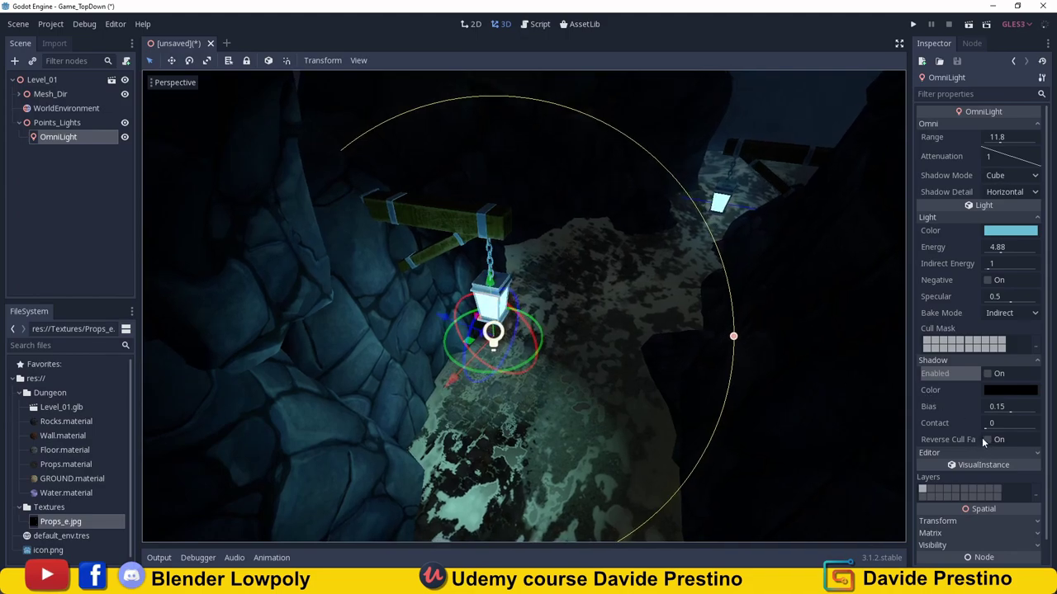
Zoom toward the lit lantern and switch the viewport to Top View.
scroll(985, 441, down, 1)
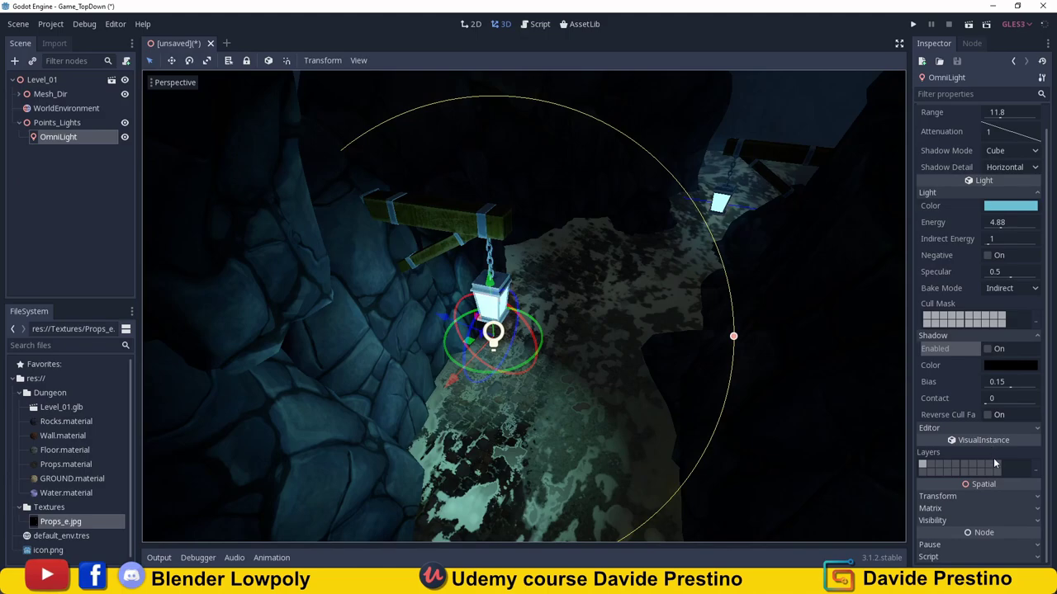
scroll(681, 367, up, 3)
scroll(594, 347, up, 3)
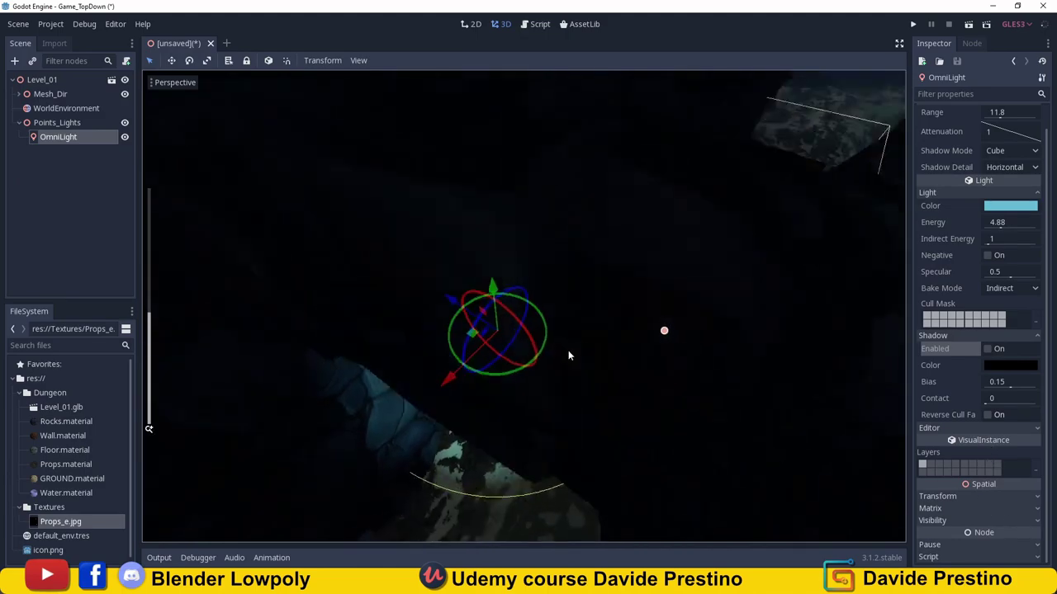
middle_drag(568, 355, 488, 393)
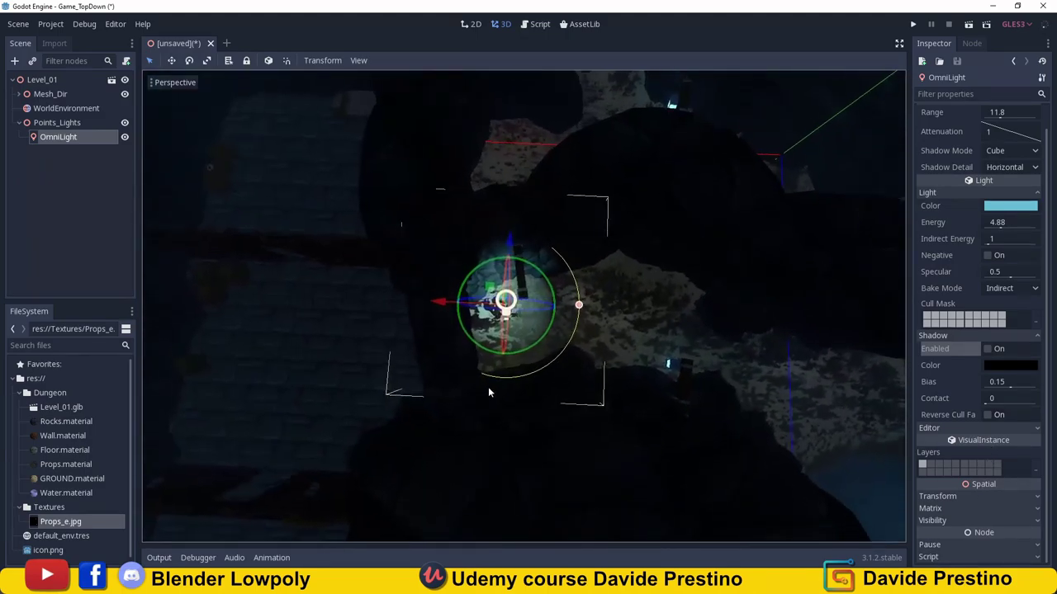
click(358, 61)
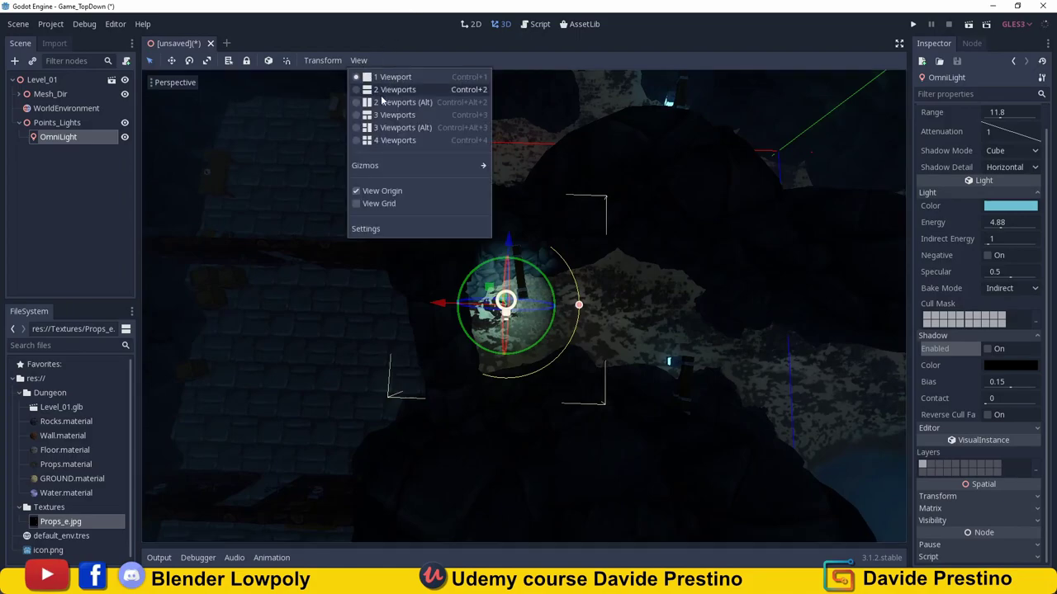
mouse_move(314, 57)
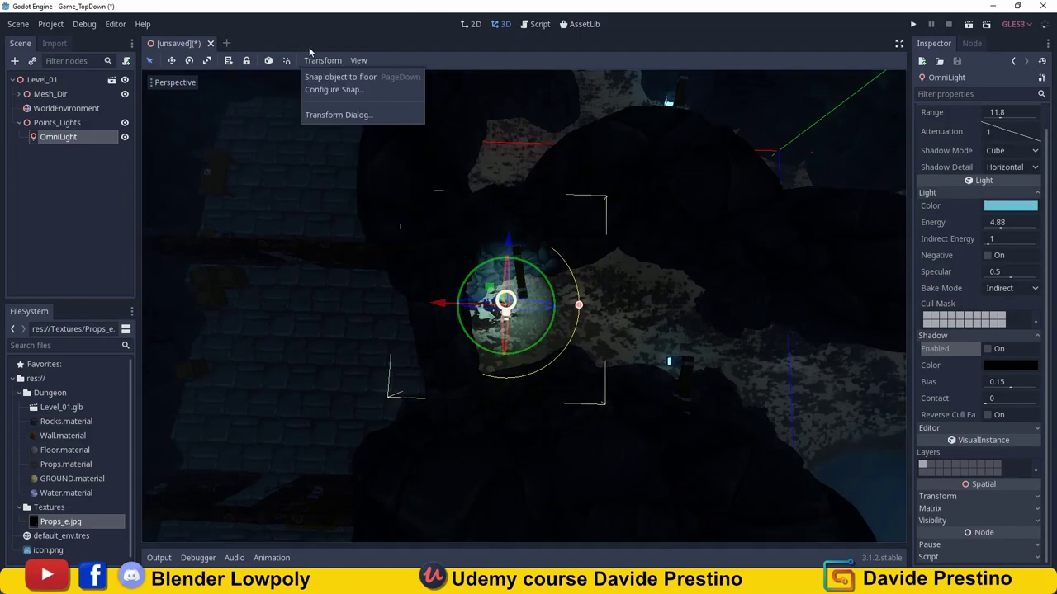
click(180, 85)
click(176, 99)
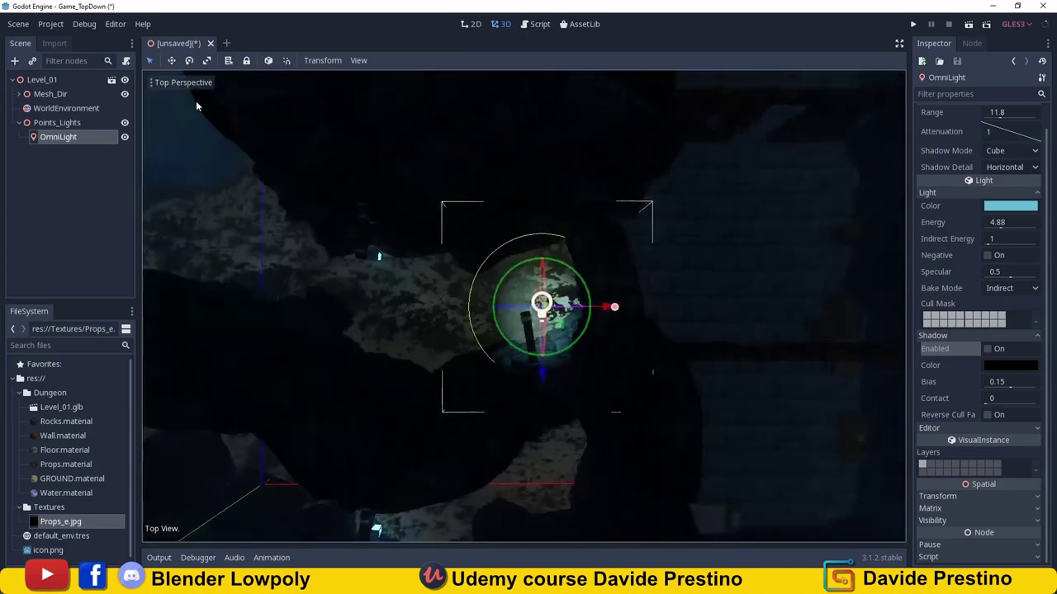
scroll(680, 255, up, 3)
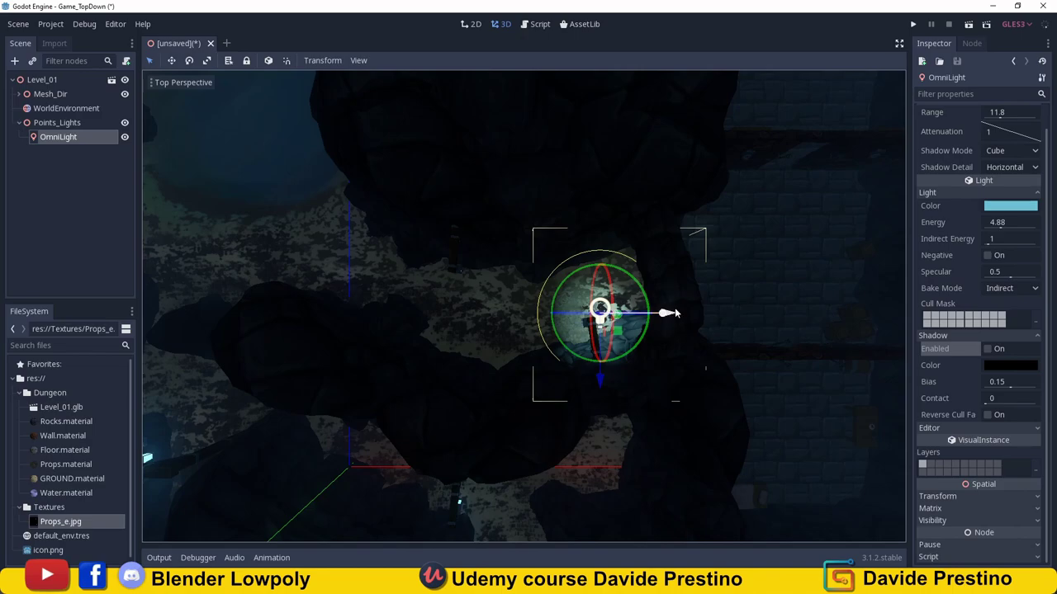
Duplicate the light as OmniLight2, shrink its range to about 10.9, and move it to the next lantern.
key(ctrl+d)
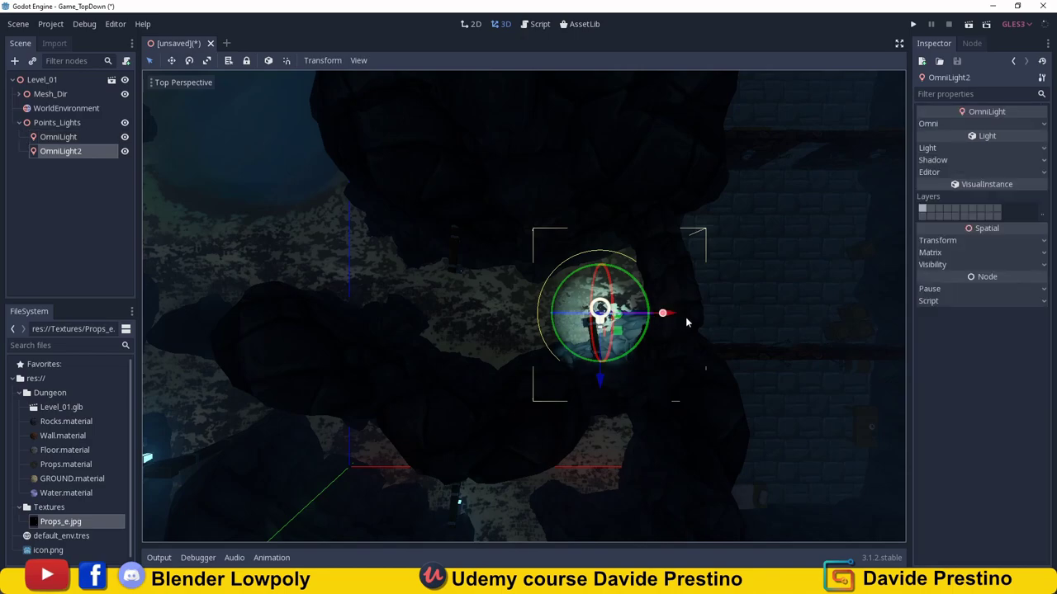
mouse_move(662, 314)
mouse_down()
mouse_move(658, 325)
mouse_move(496, 351)
mouse_up()
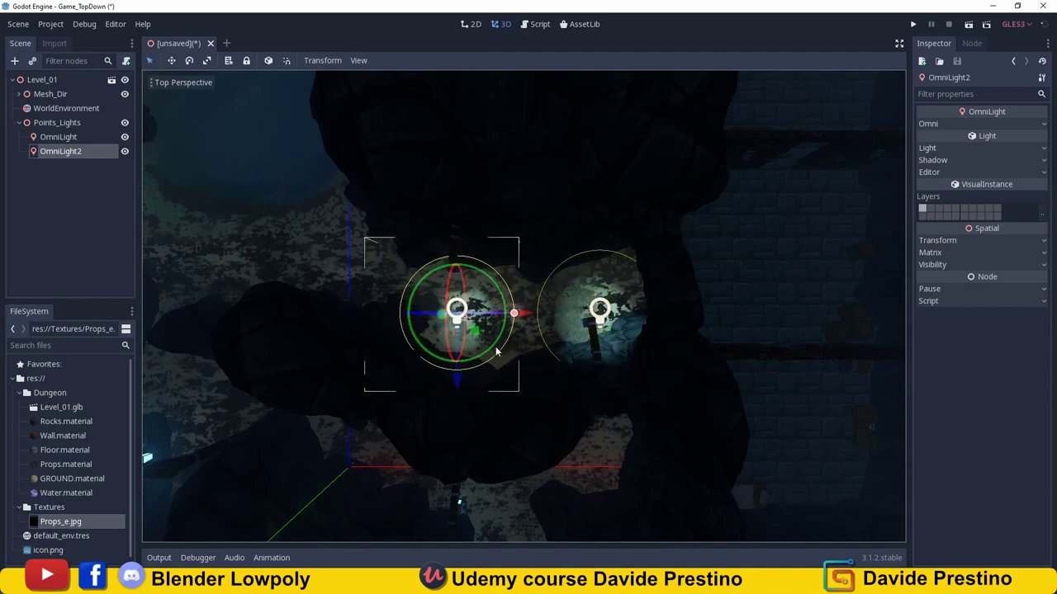
drag(459, 386, 459, 347)
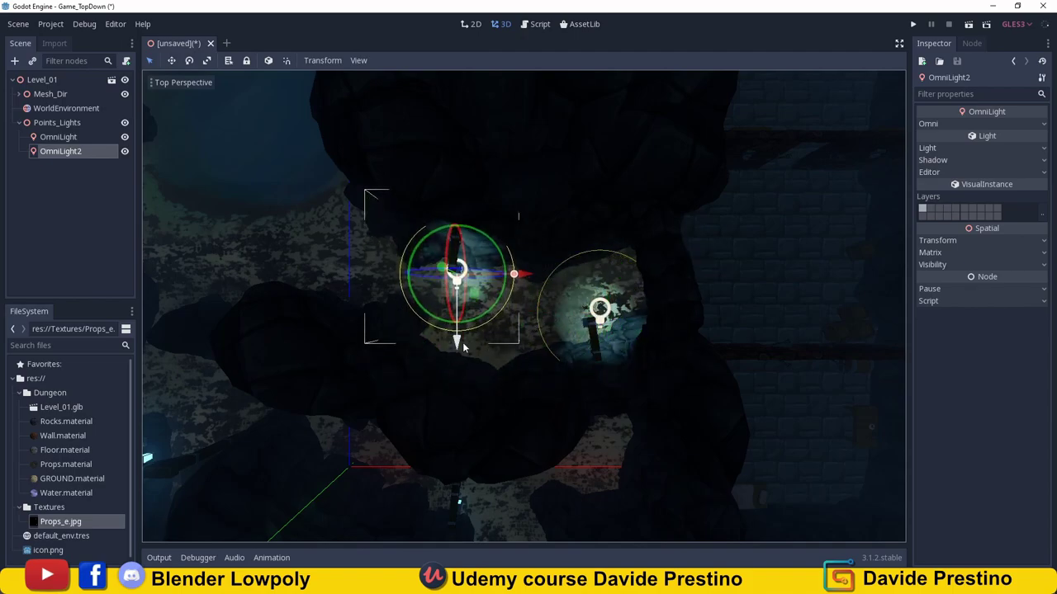
mouse_move(464, 348)
middle_down()
mouse_move(384, 344)
mouse_move(742, 236)
middle_up()
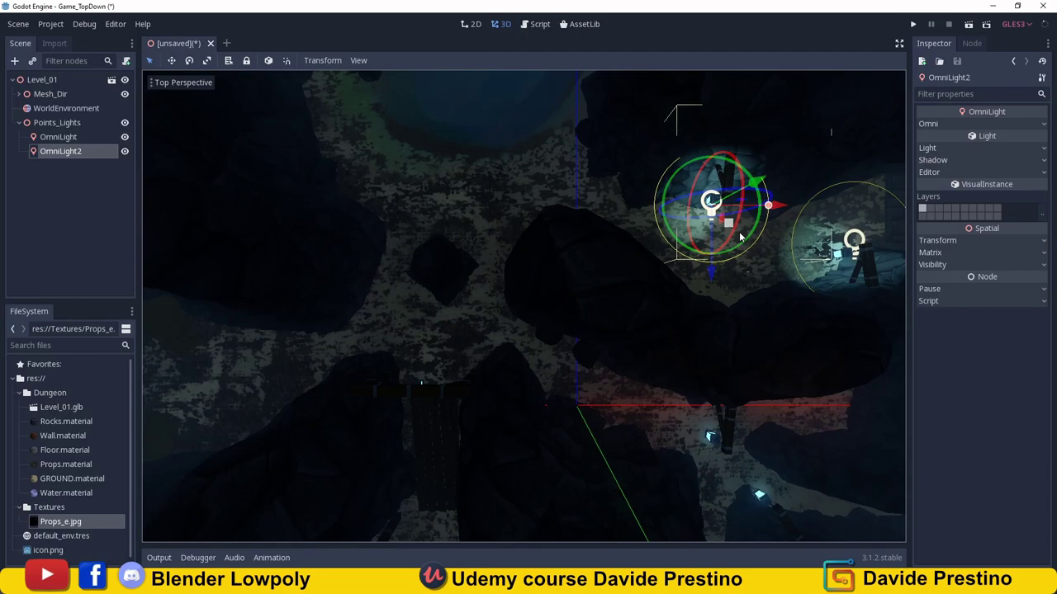
Duplicate again as OmniLight3 with range about 9.9 and move it to a lantern further down.
key(ctrl+d)
mouse_move(768, 206)
mouse_down()
mouse_move(765, 214)
mouse_move(496, 222)
mouse_up()
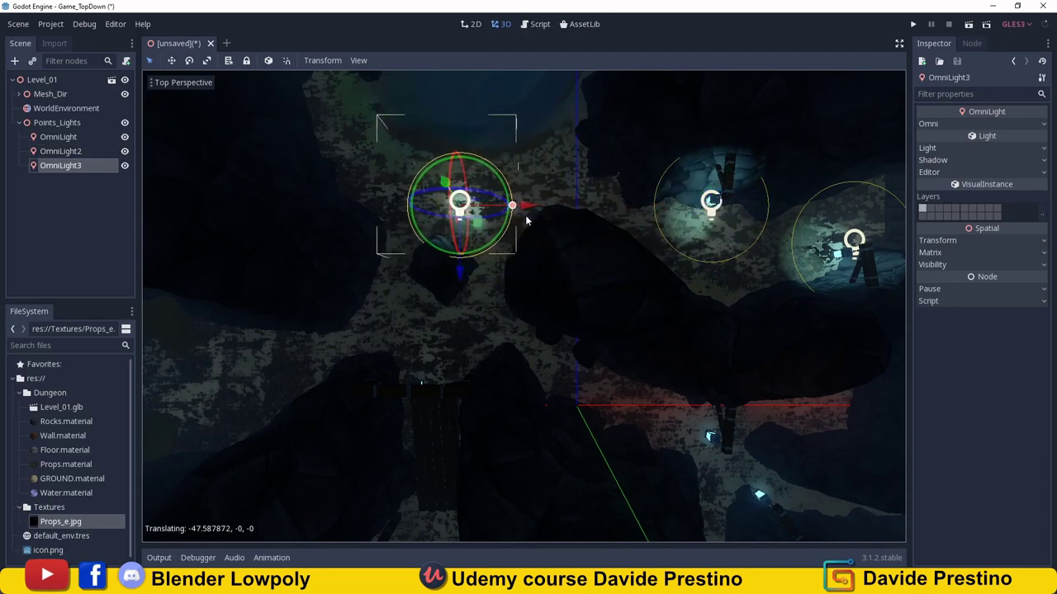
scroll(496, 222, down, 2)
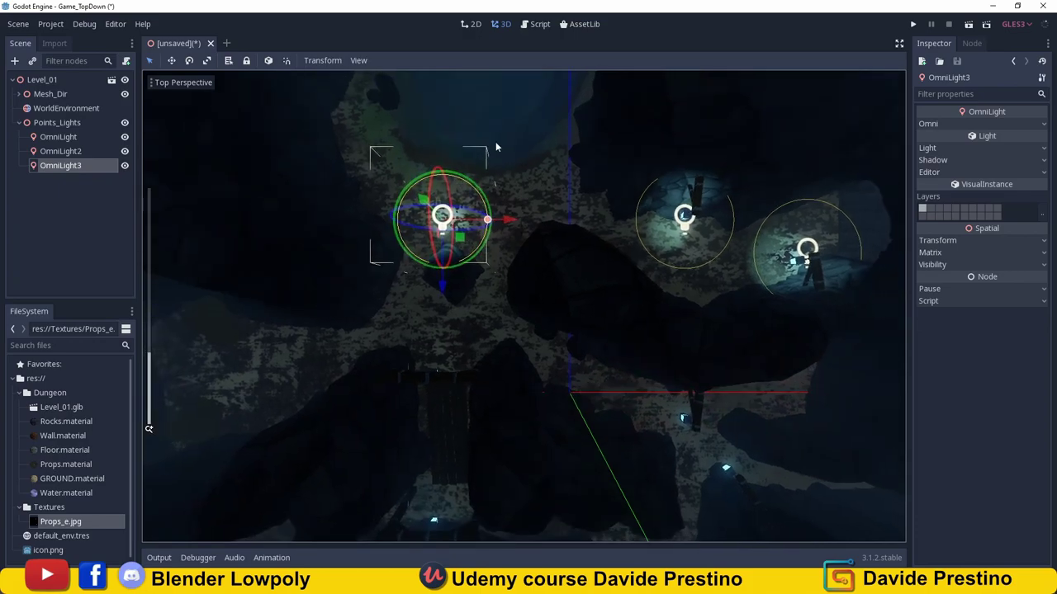
shift+middle_drag(495, 141, 477, 374)
mouse_move(477, 374)
mouse_down()
mouse_move(468, 463)
mouse_move(506, 536)
mouse_up()
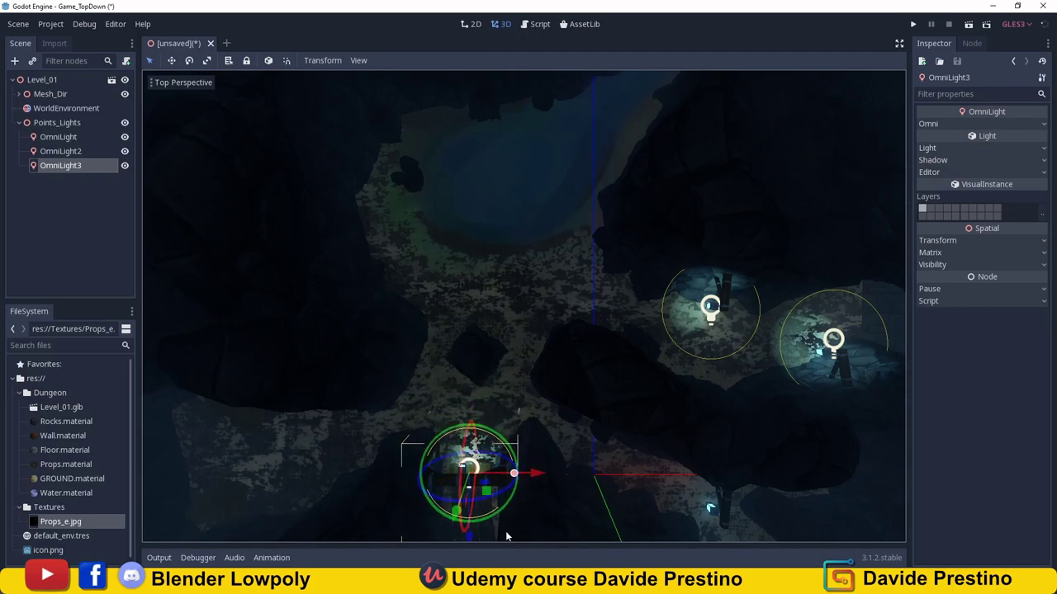
drag(508, 474, 528, 475)
mouse_move(529, 476)
shift+middle_down()
mouse_move(573, 395)
mouse_move(510, 281)
shift+middle_up()
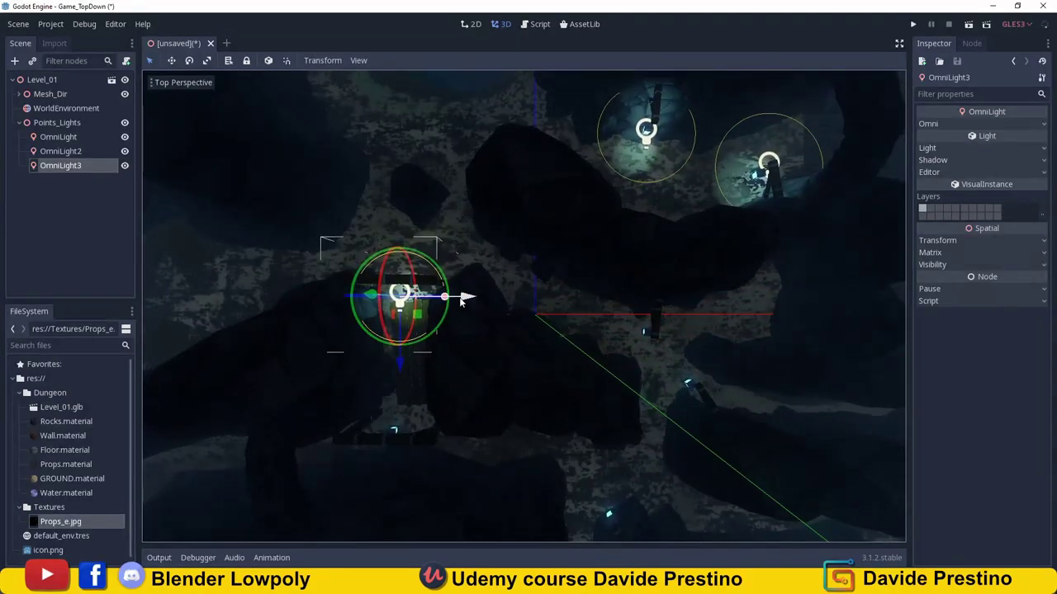
Add OmniLight4 (radius about 12.25) and OmniLight5, each placed on a nearby lantern.
key(ctrl+d)
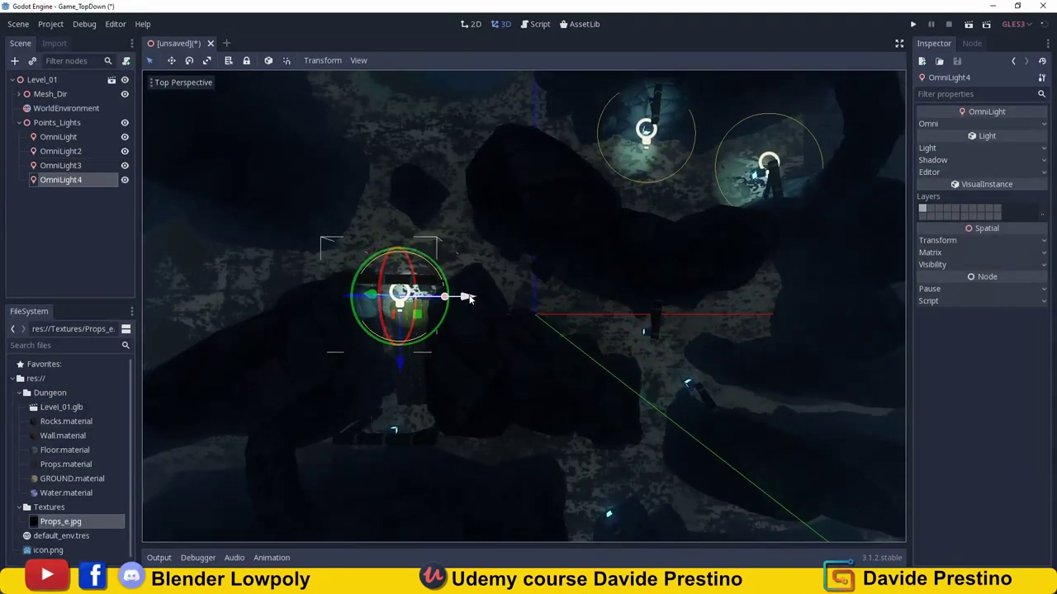
mouse_move(469, 299)
mouse_down()
mouse_move(706, 330)
mouse_move(708, 385)
mouse_up()
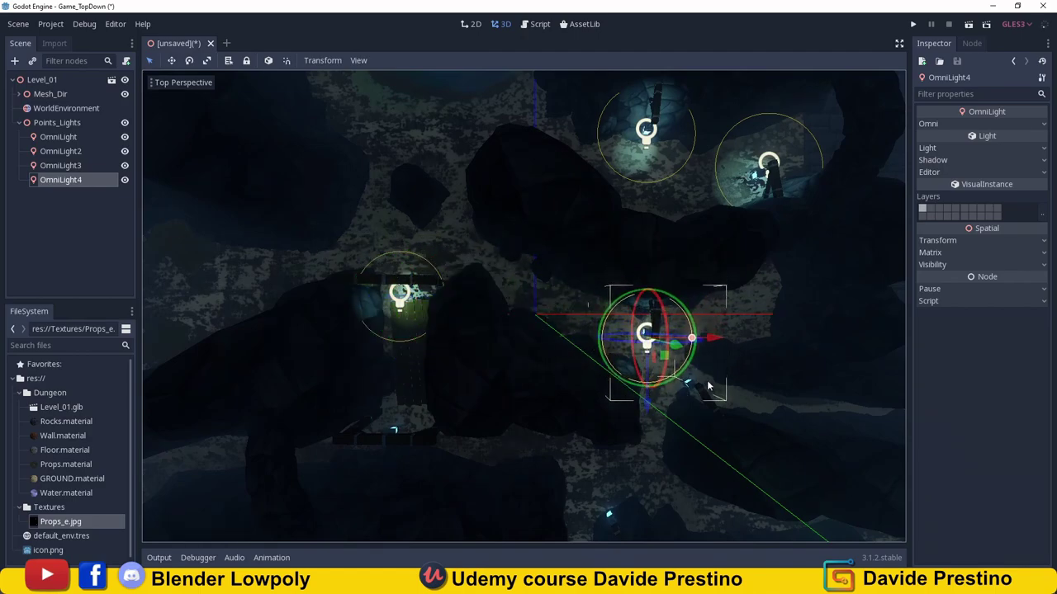
drag(696, 341, 721, 342)
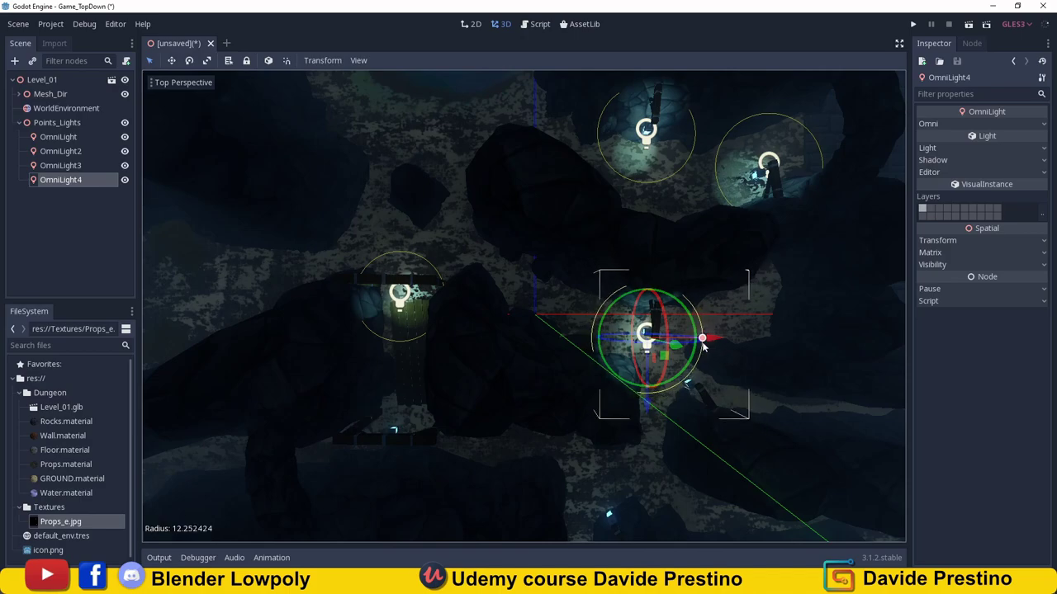
shift+middle_drag(721, 342, 611, 302)
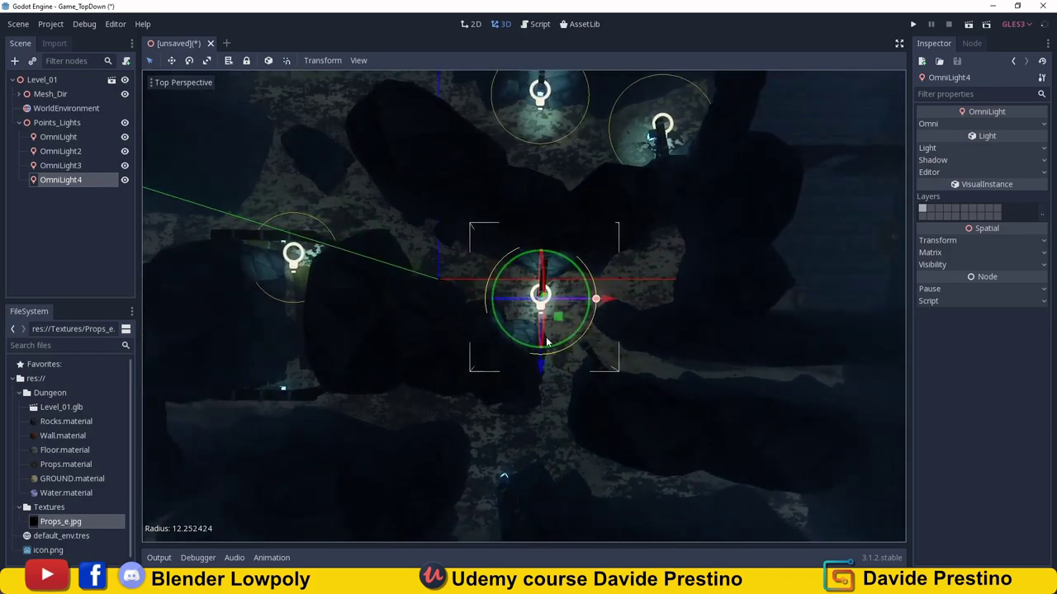
key(ctrl+d)
drag(542, 361, 537, 420)
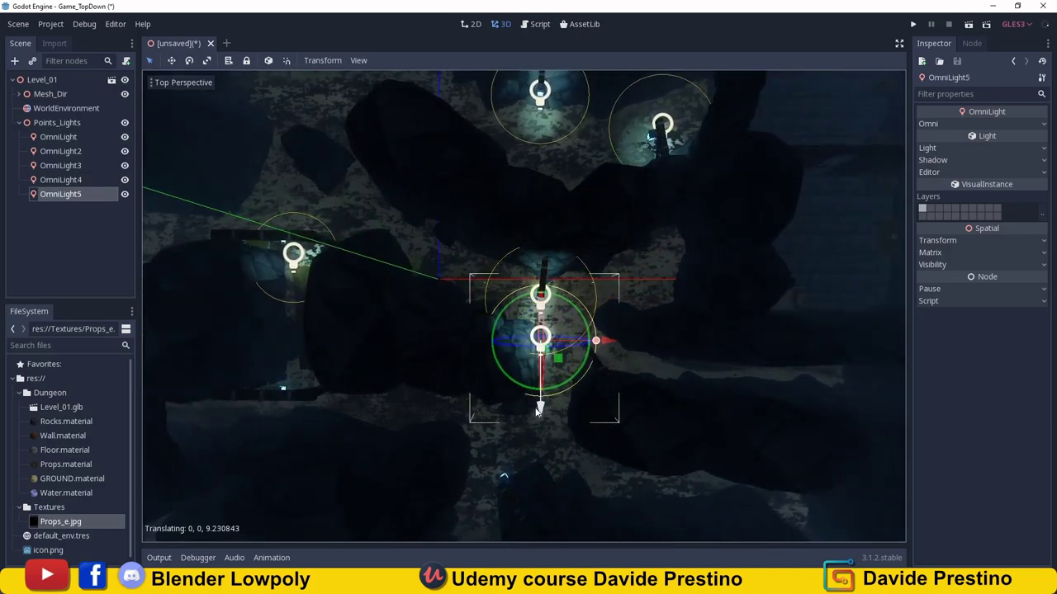
drag(611, 353, 661, 363)
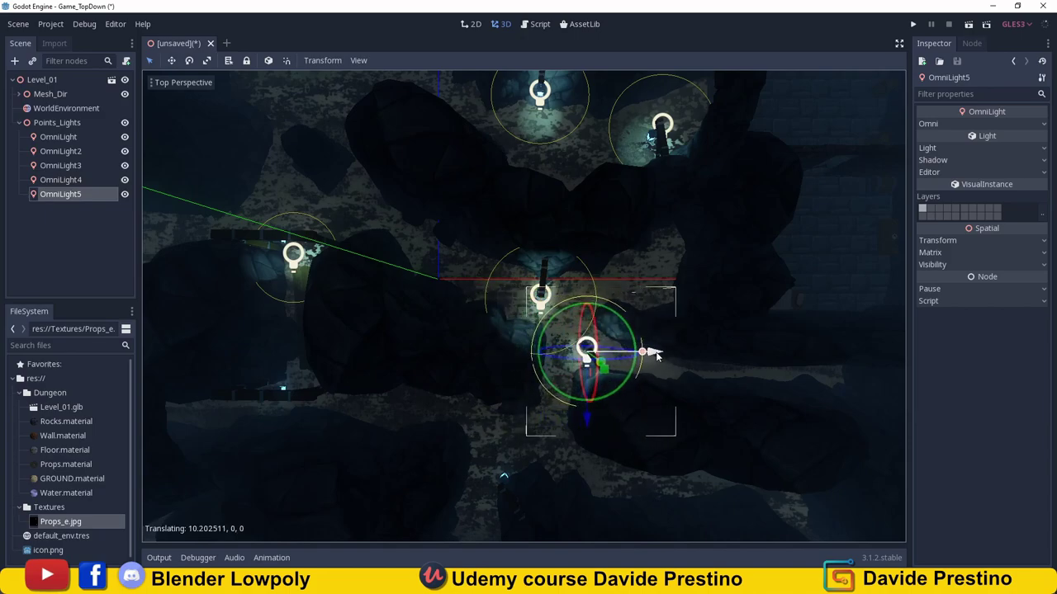
mouse_move(661, 363)
shift+middle_down()
mouse_move(753, 325)
mouse_move(714, 266)
shift+middle_up()
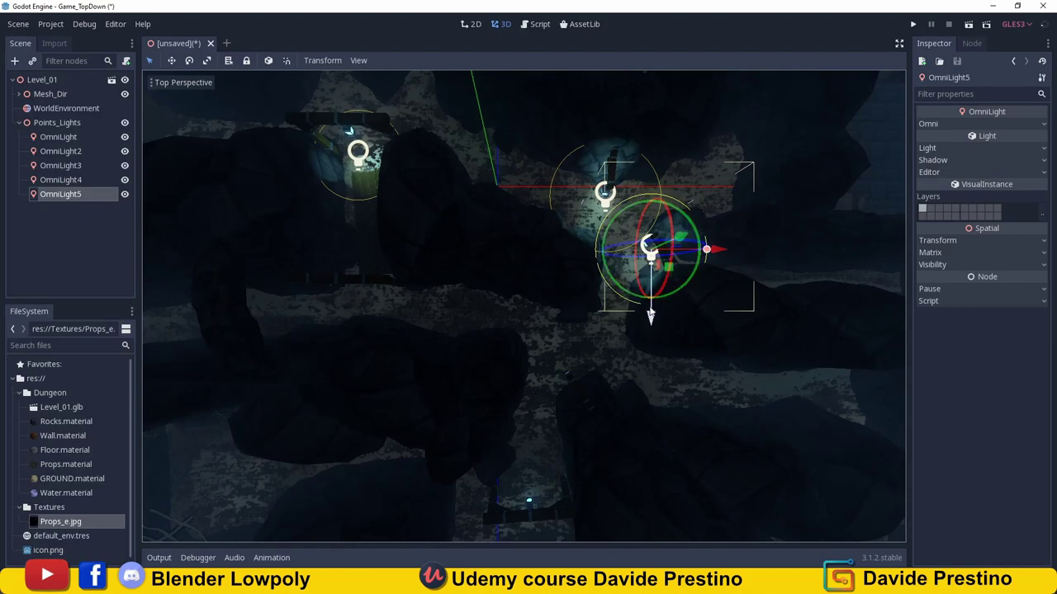
Add OmniLight6 and OmniLight7 and place them on lanterns down the corridor.
key(ctrl+d)
drag(651, 317, 648, 460)
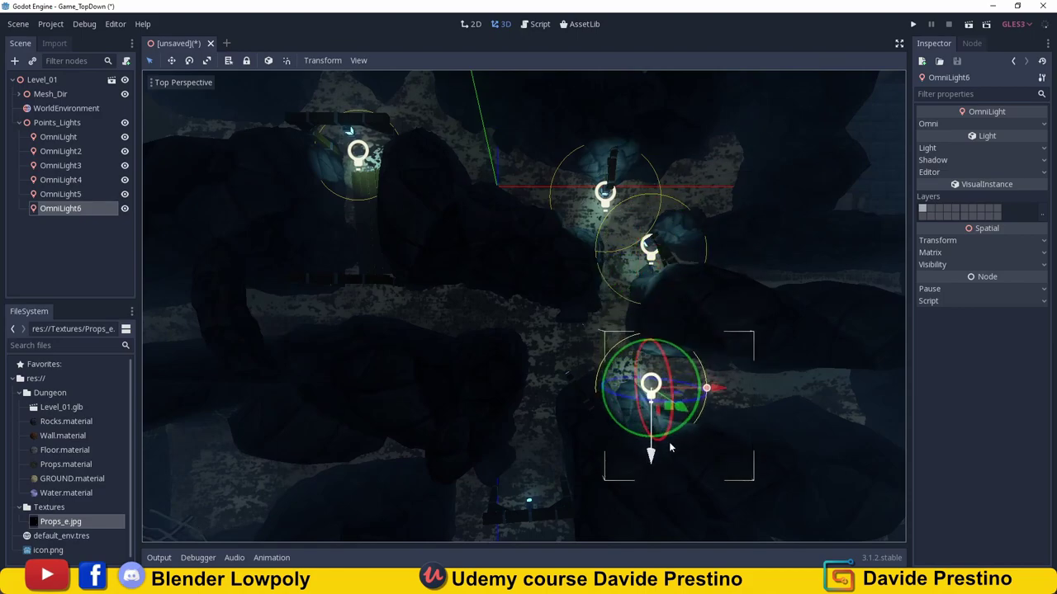
mouse_move(720, 393)
mouse_down()
mouse_move(638, 392)
mouse_move(639, 404)
mouse_up()
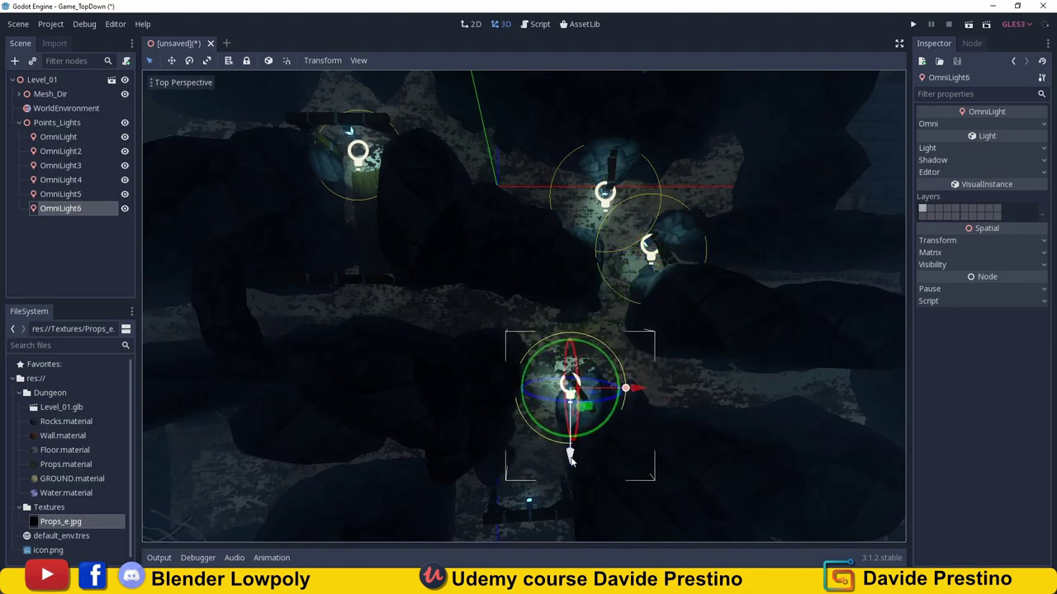
drag(570, 461, 570, 447)
shift+middle_drag(629, 426, 623, 296)
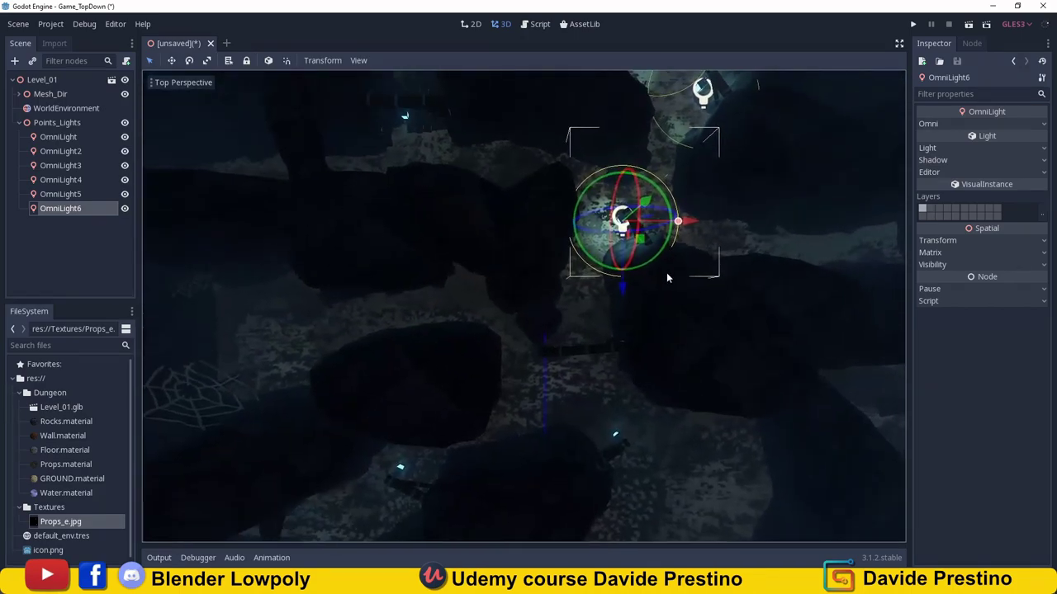
key(ctrl+d)
drag(623, 293, 615, 507)
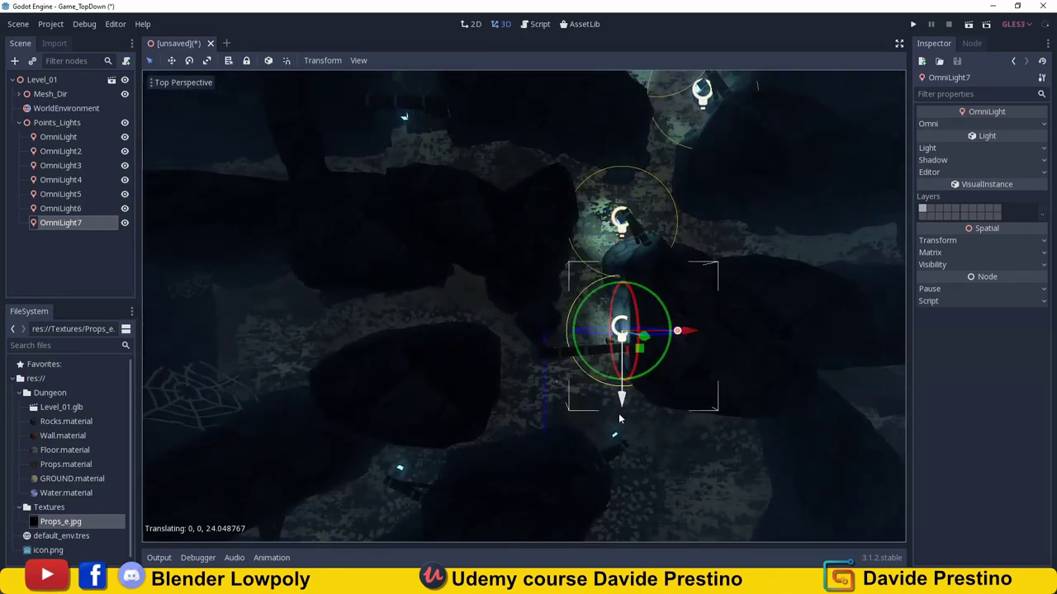
drag(679, 440, 673, 441)
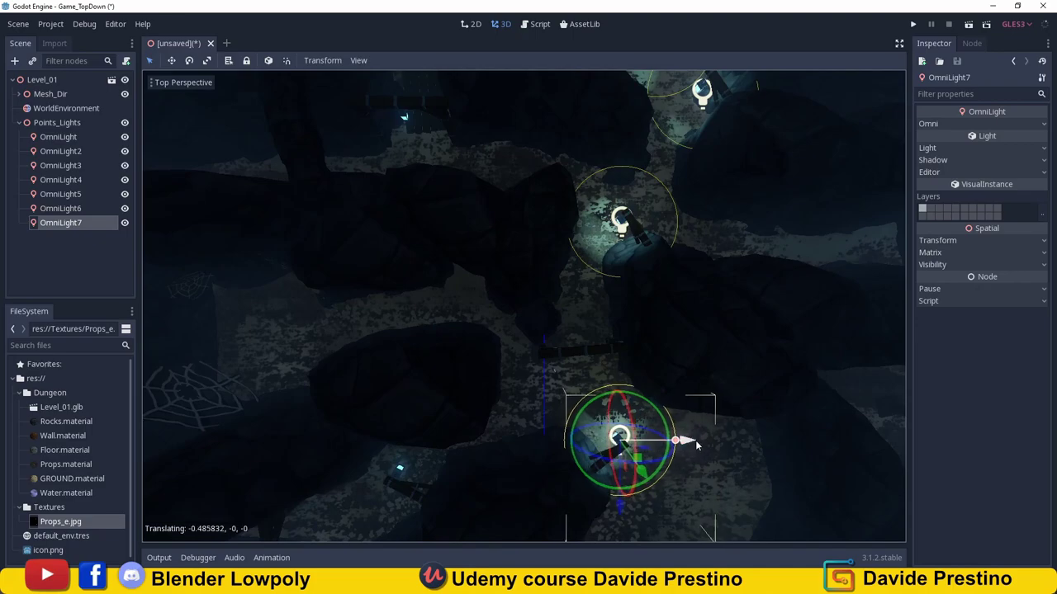
Add OmniLight8 and OmniLight9 and slide each onto its lantern.
key(ctrl+d)
drag(615, 507, 611, 422)
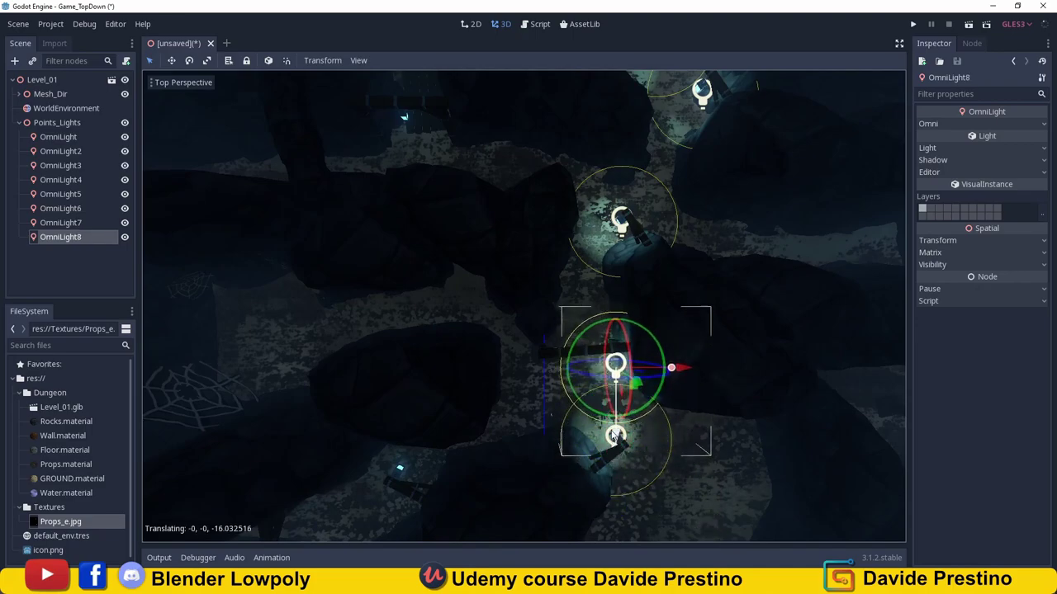
drag(664, 353, 608, 368)
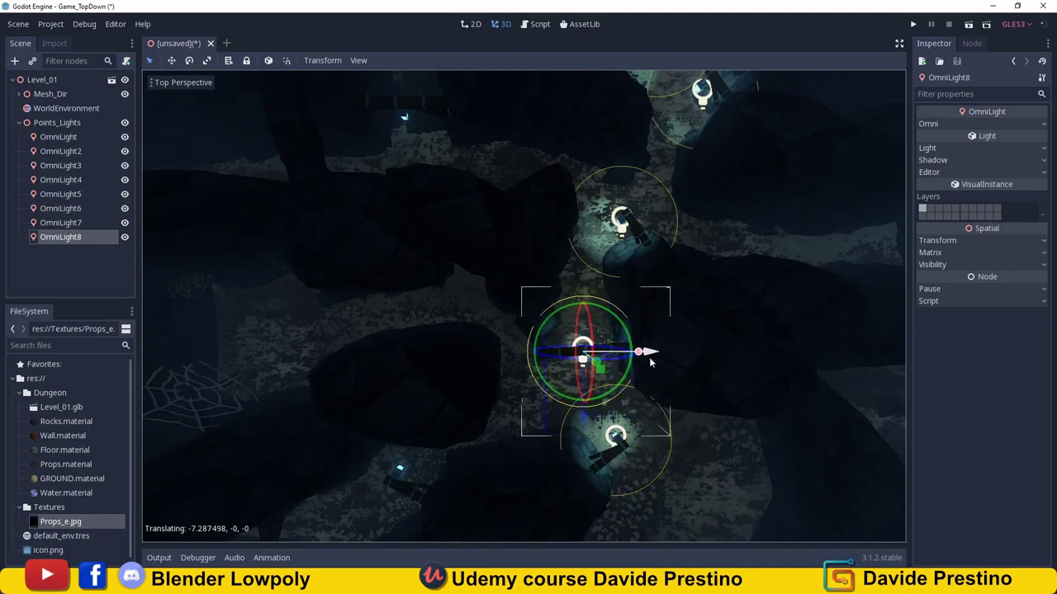
shift+middle_drag(575, 391, 700, 355)
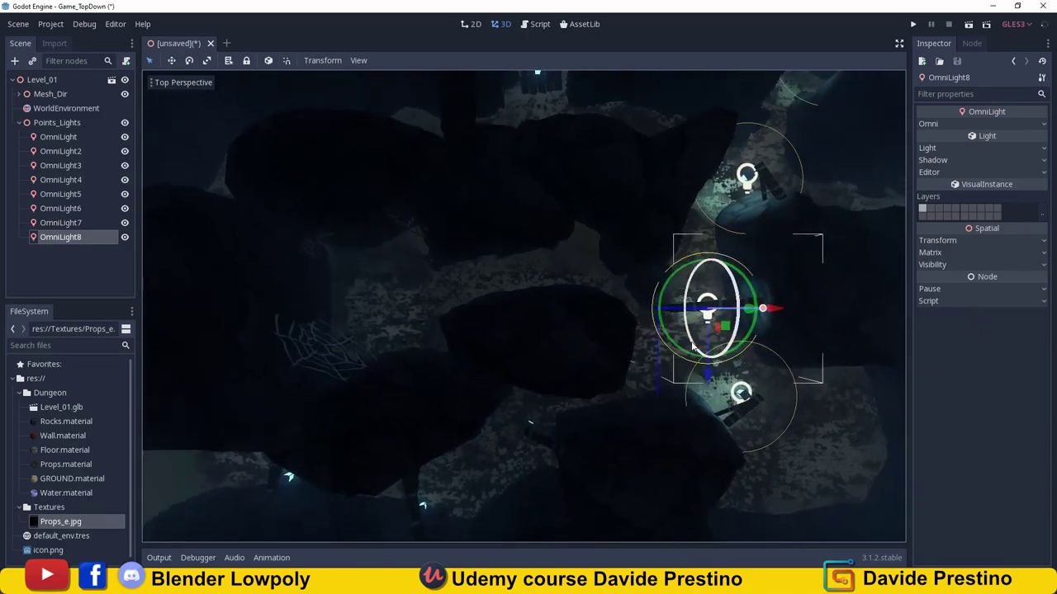
key(ctrl+d)
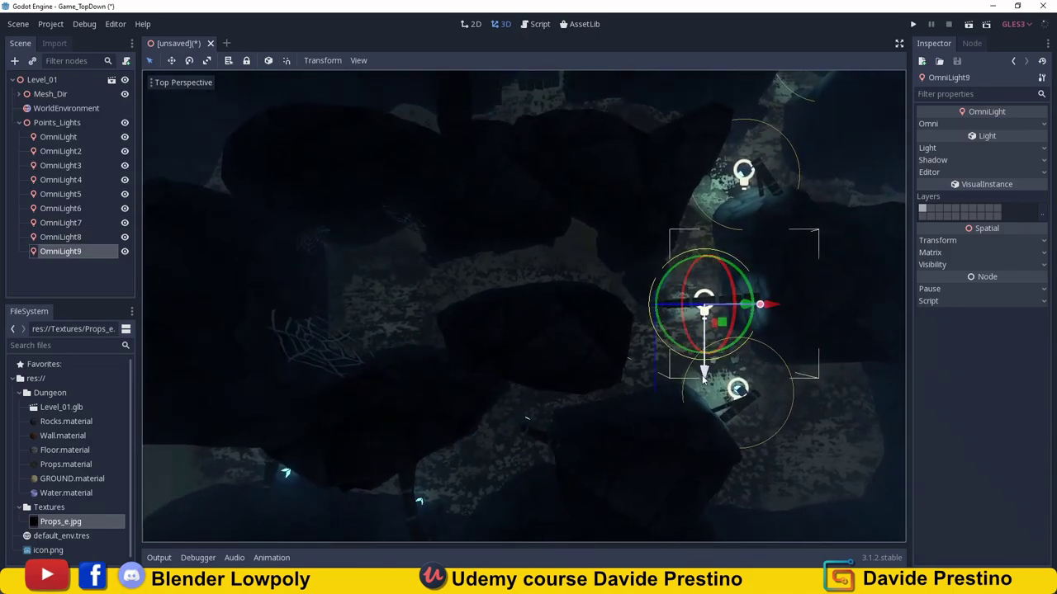
drag(704, 376, 705, 499)
drag(768, 427, 588, 450)
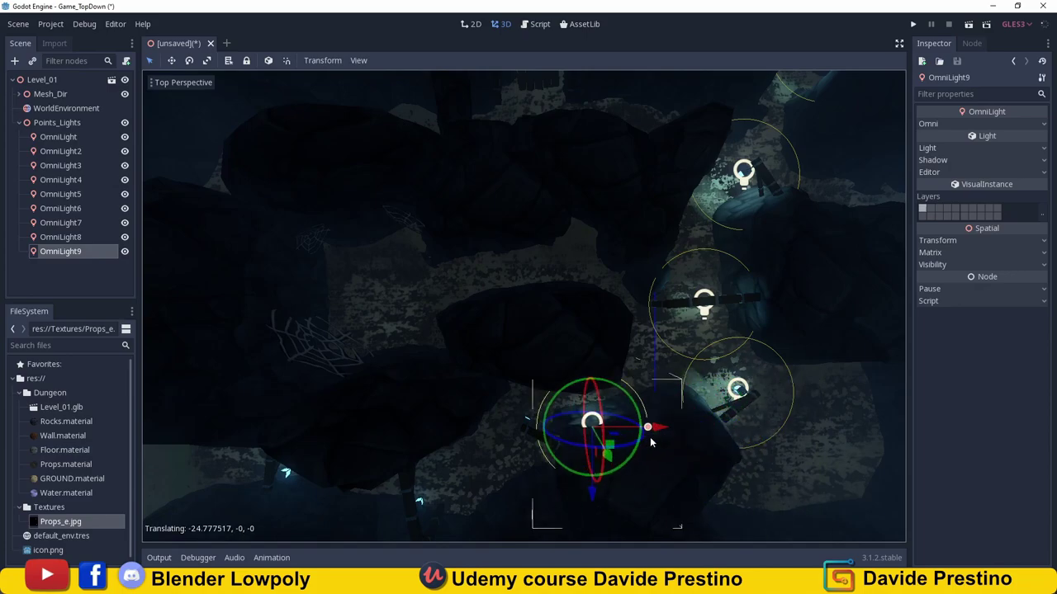
shift+middle_drag(587, 450, 702, 351)
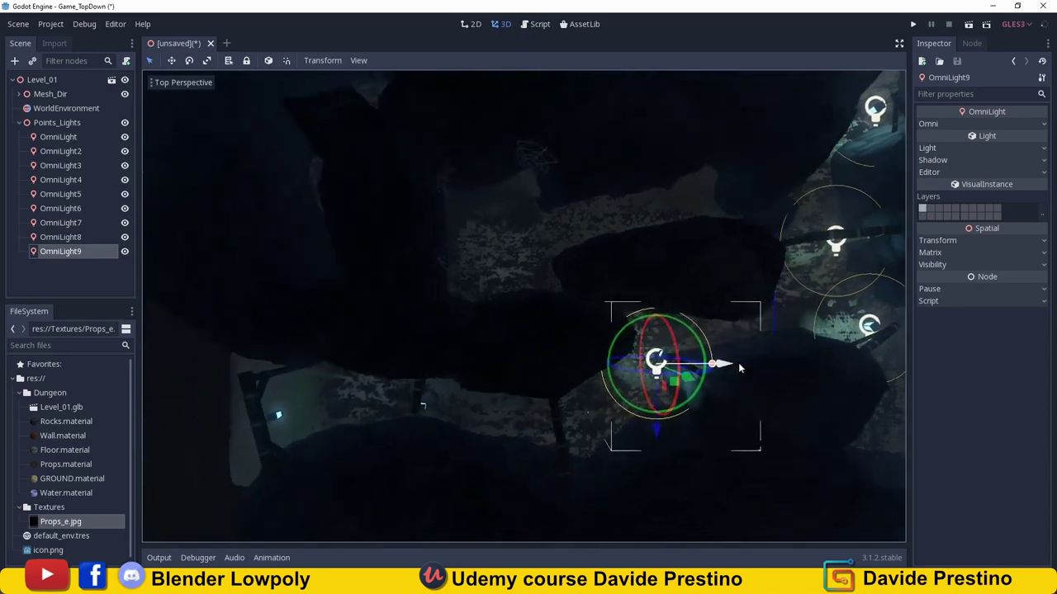
Add OmniLight10 and reposition OmniLight9 onto a lower corridor lantern.
key(ctrl+d)
click(624, 388)
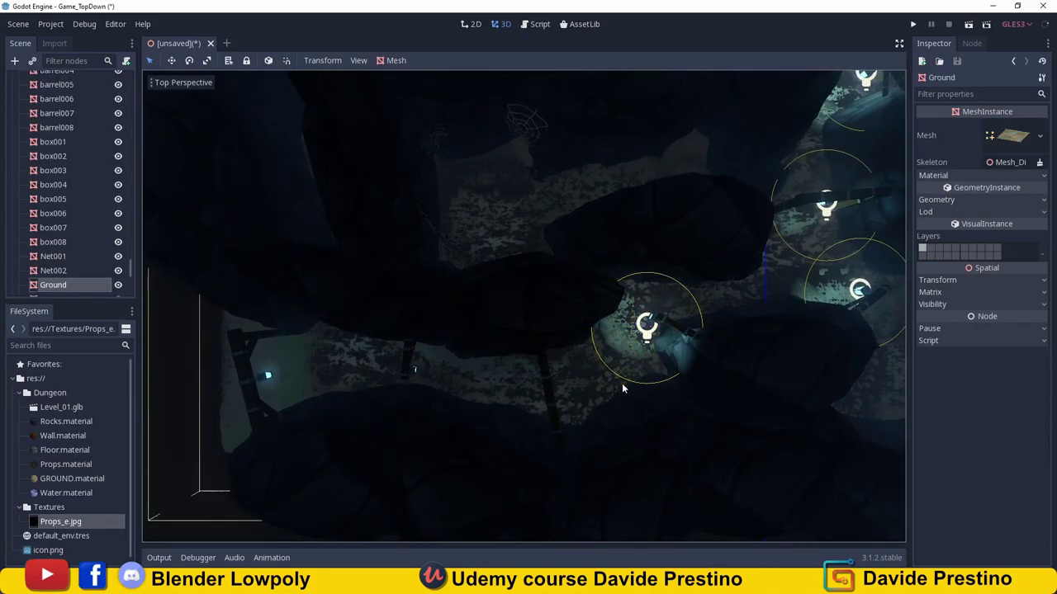
click(646, 339)
drag(646, 396, 644, 462)
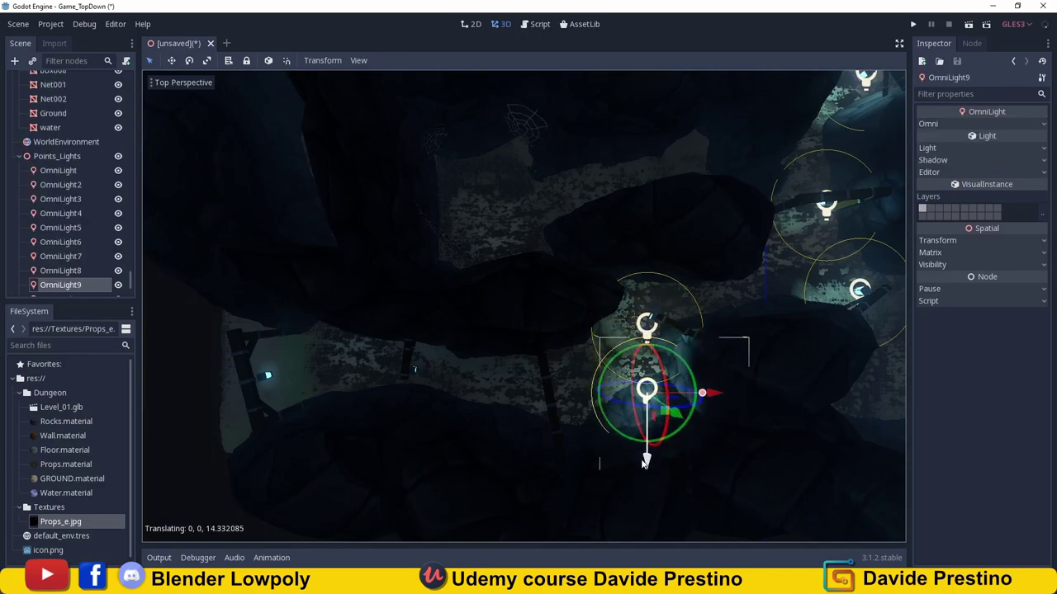
drag(714, 402, 610, 407)
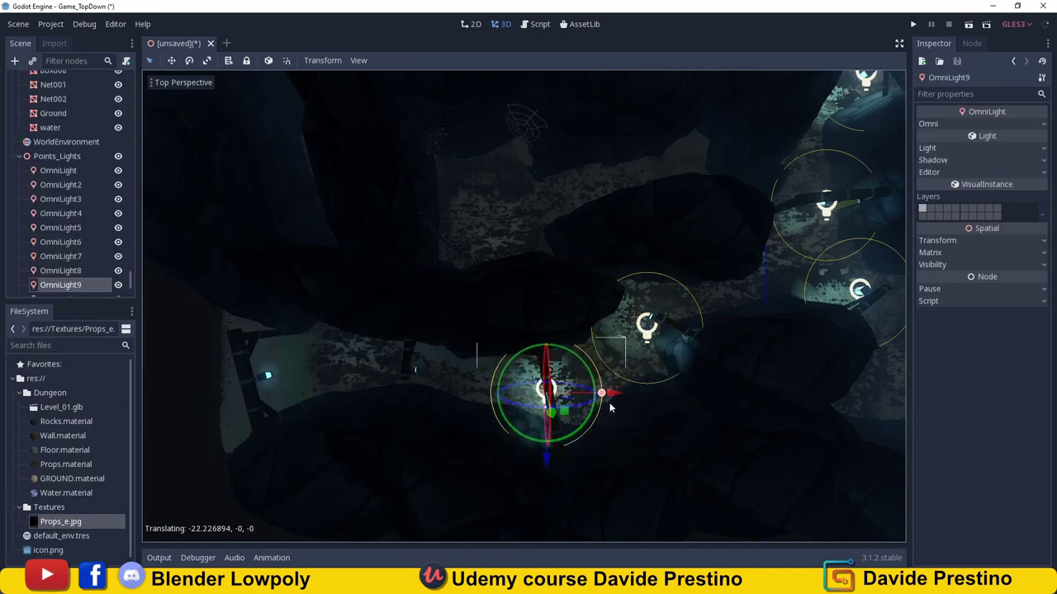
shift+middle_drag(602, 405, 671, 429)
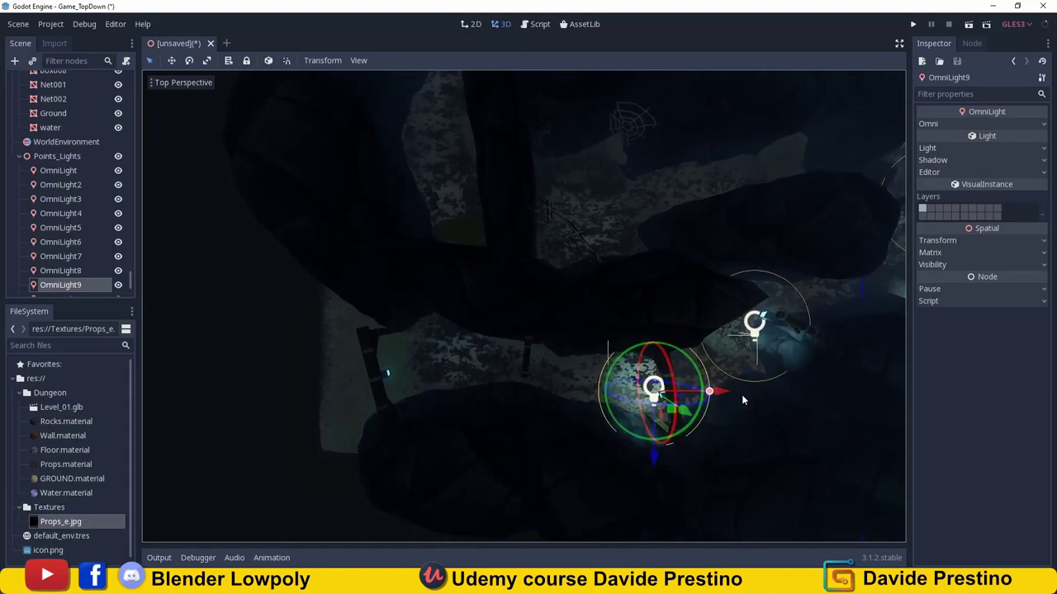
drag(710, 392, 724, 397)
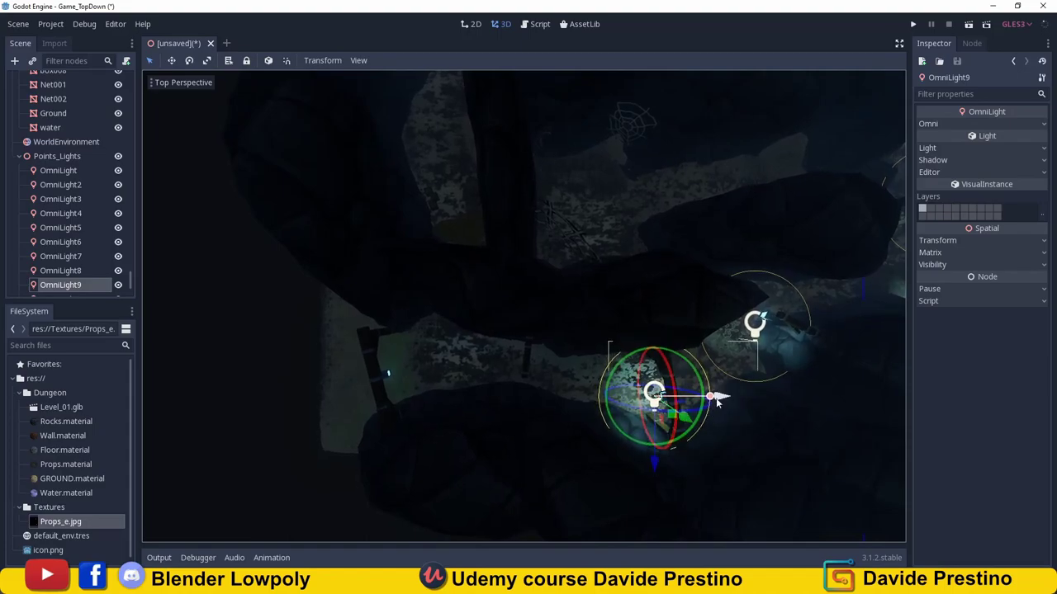
Add OmniLight11 and move it along the corridor onto its lantern.
key(ctrl+d)
drag(724, 397, 587, 398)
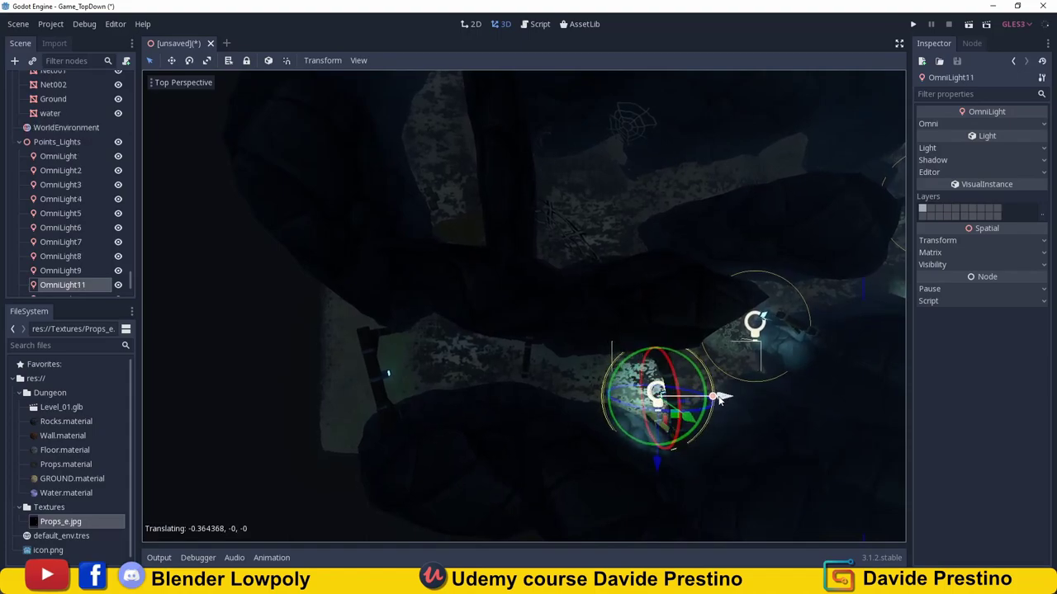
drag(524, 465, 524, 446)
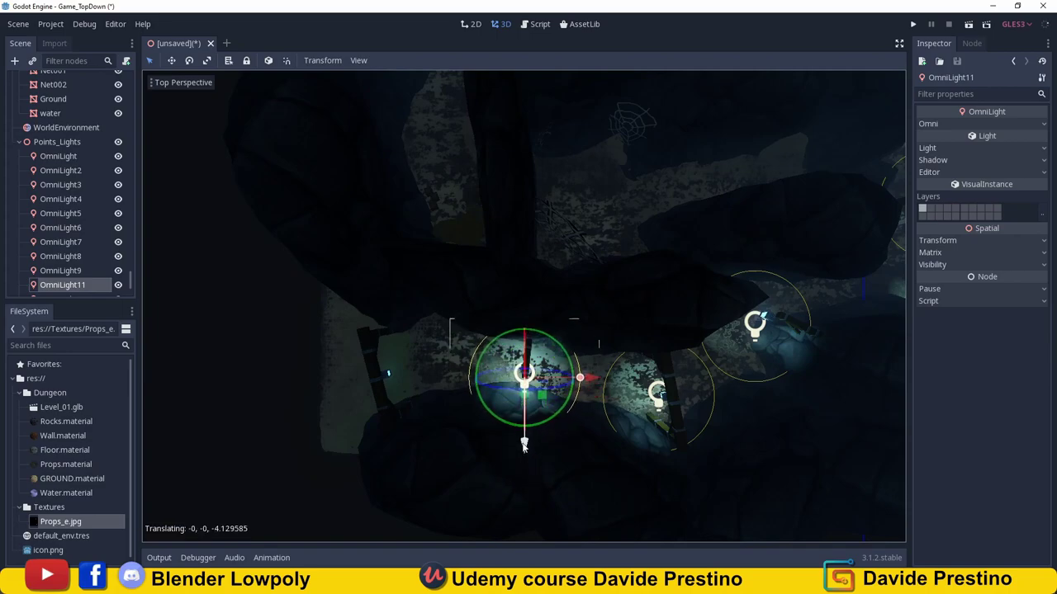
click(583, 391)
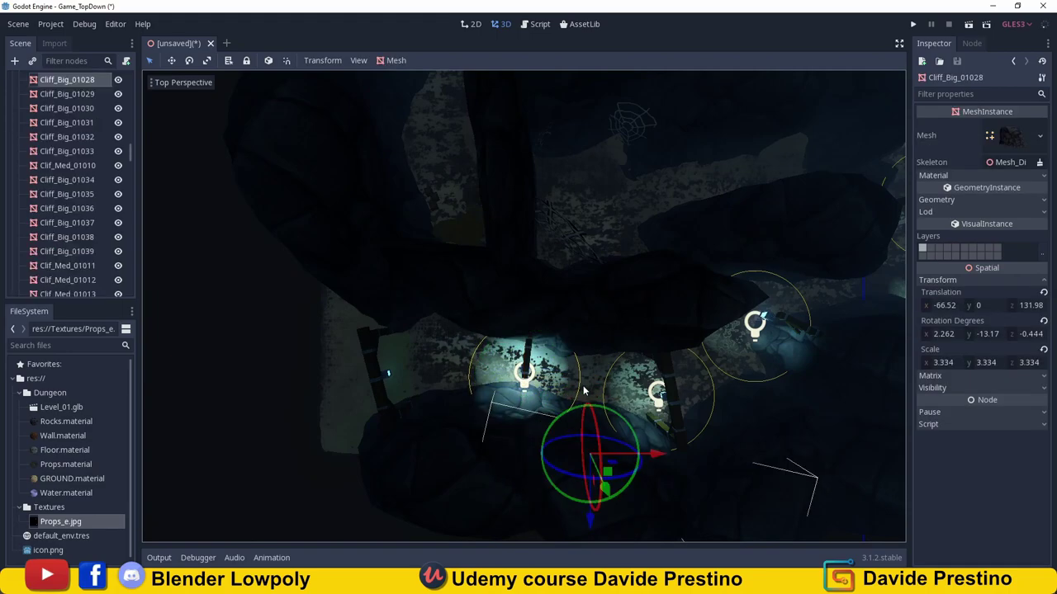
click(525, 387)
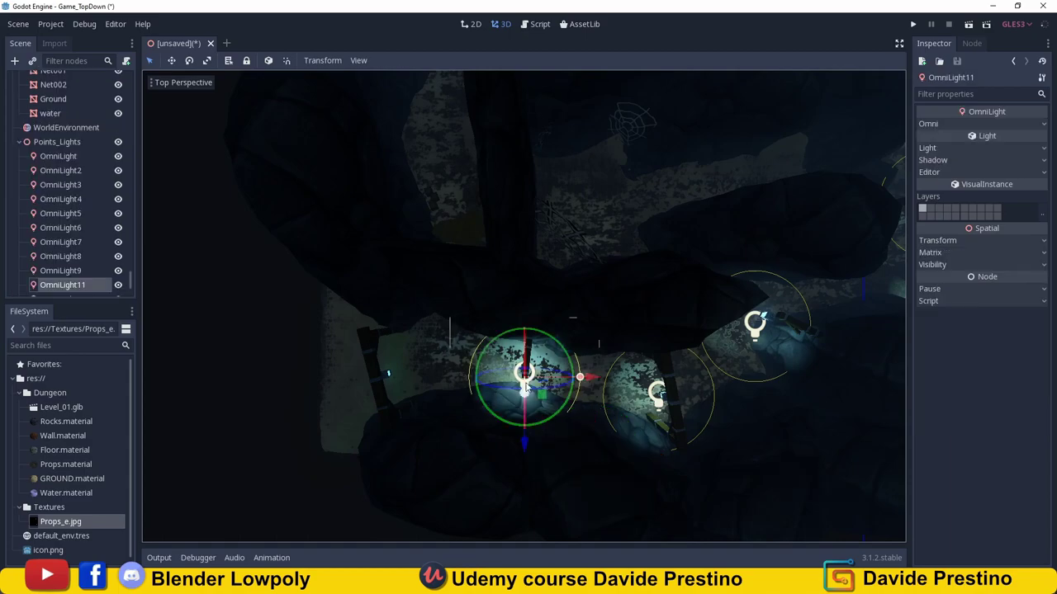
drag(587, 378, 592, 378)
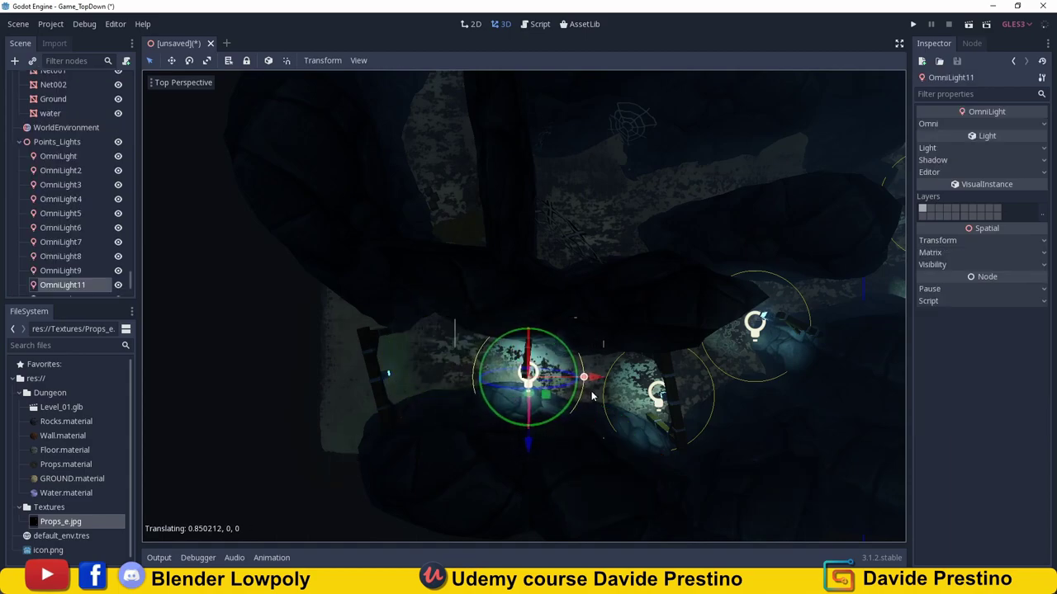
Check OmniLight9–11 in the tree, then add OmniLight12 and slide it left into another passage.
scroll(72, 258, down, 1)
click(81, 284)
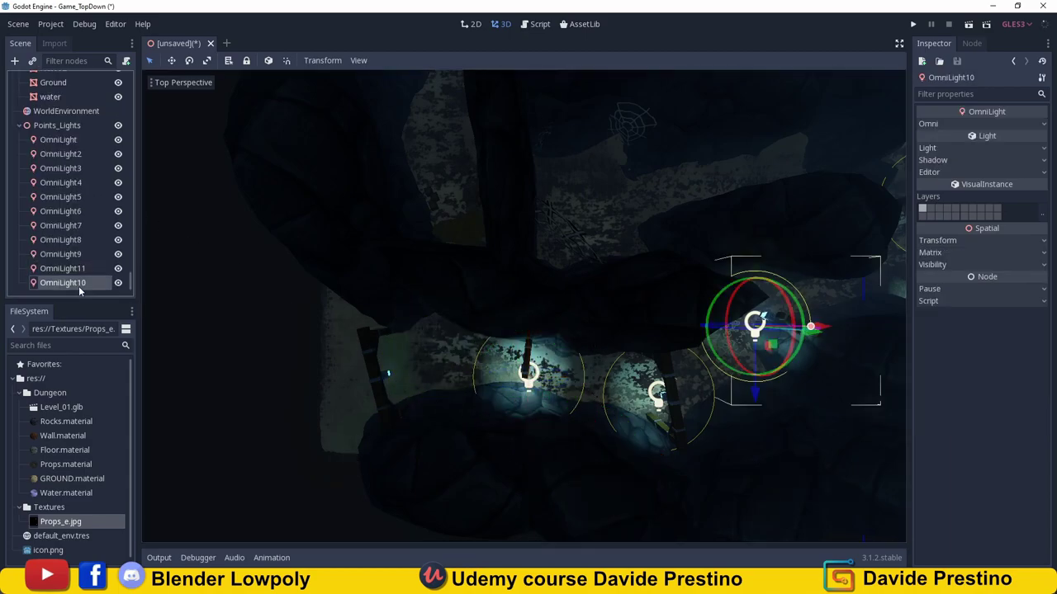
click(73, 268)
click(75, 256)
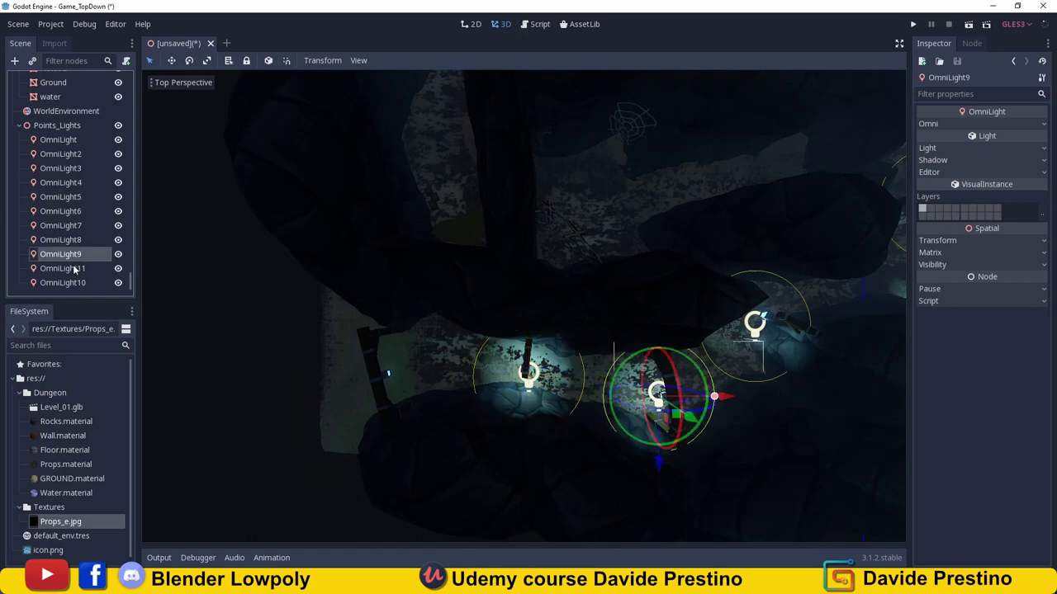
click(74, 269)
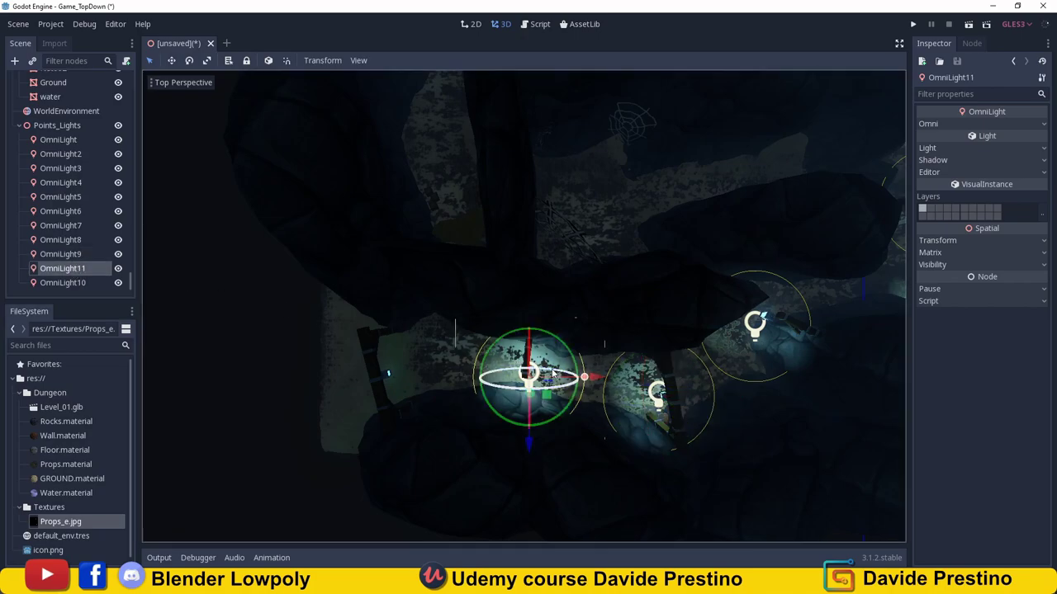
key(ctrl+d)
drag(584, 377, 435, 378)
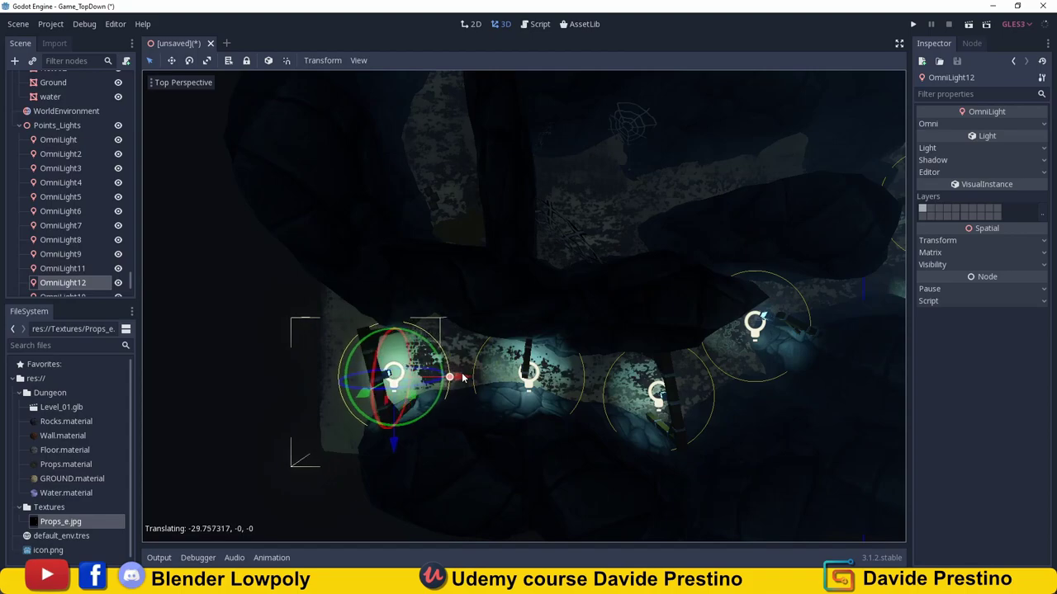
mouse_move(436, 377)
middle_down()
mouse_move(596, 291)
mouse_move(618, 307)
middle_up()
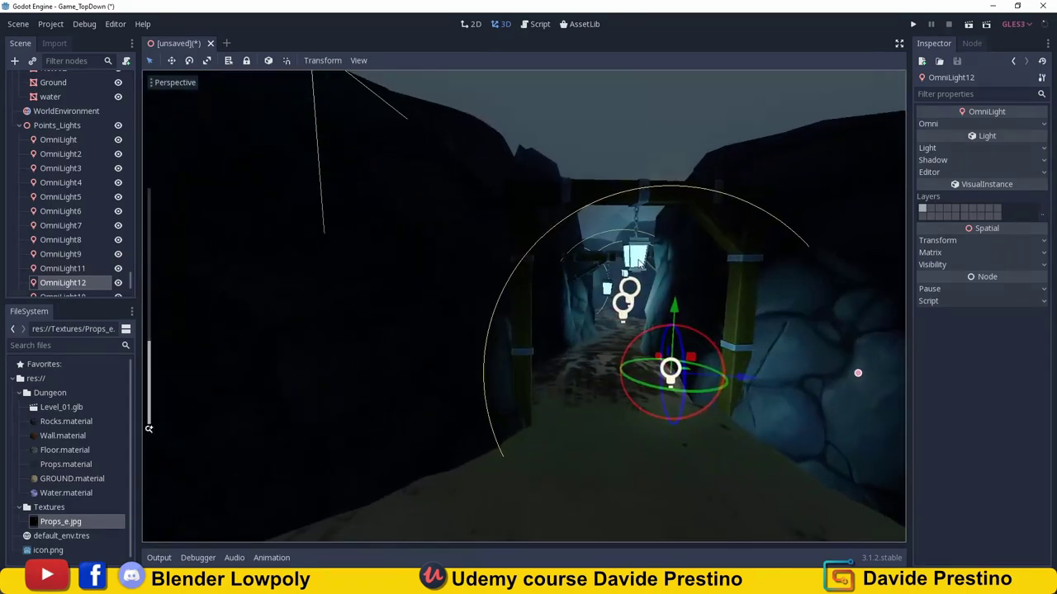
Raise OmniLight12 and shift it along X to sit under its lantern.
scroll(618, 308, up, 2)
drag(627, 388, 615, 246)
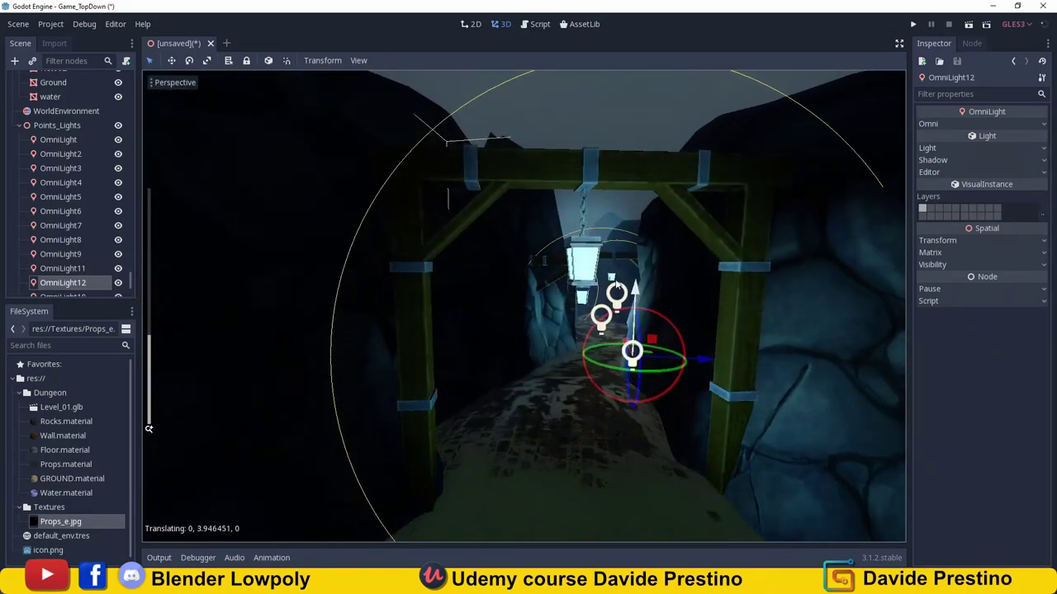
drag(706, 316, 694, 316)
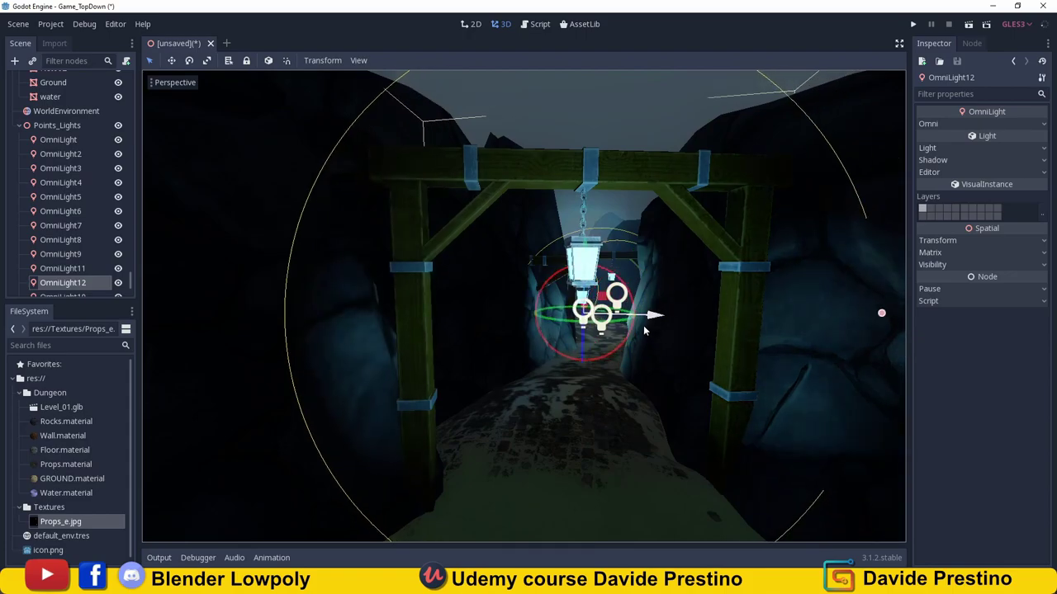
middle_drag(693, 316, 652, 328)
scroll(652, 329, up, 3)
Reposition OmniLight11 along X and height so it sits under its lantern.
click(652, 329)
scroll(640, 347, up, 3)
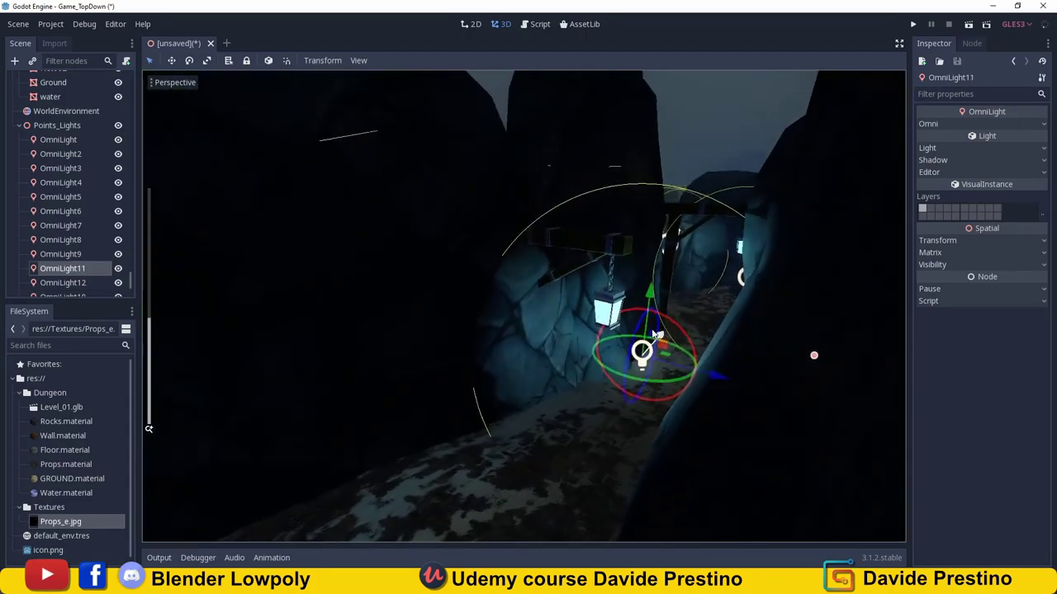
drag(682, 420, 667, 412)
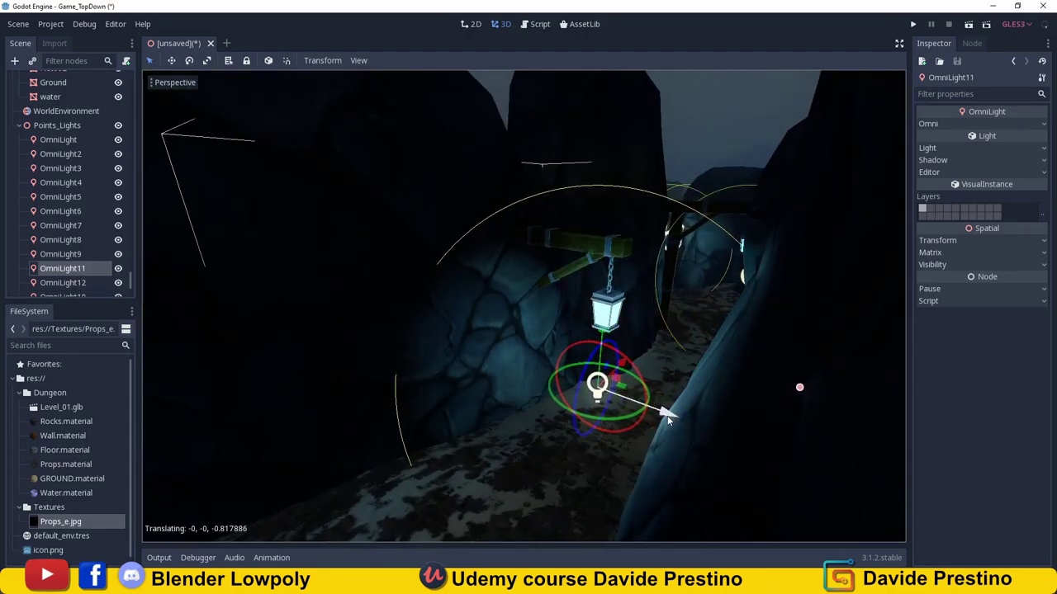
middle_drag(667, 413, 745, 378)
drag(746, 378, 704, 363)
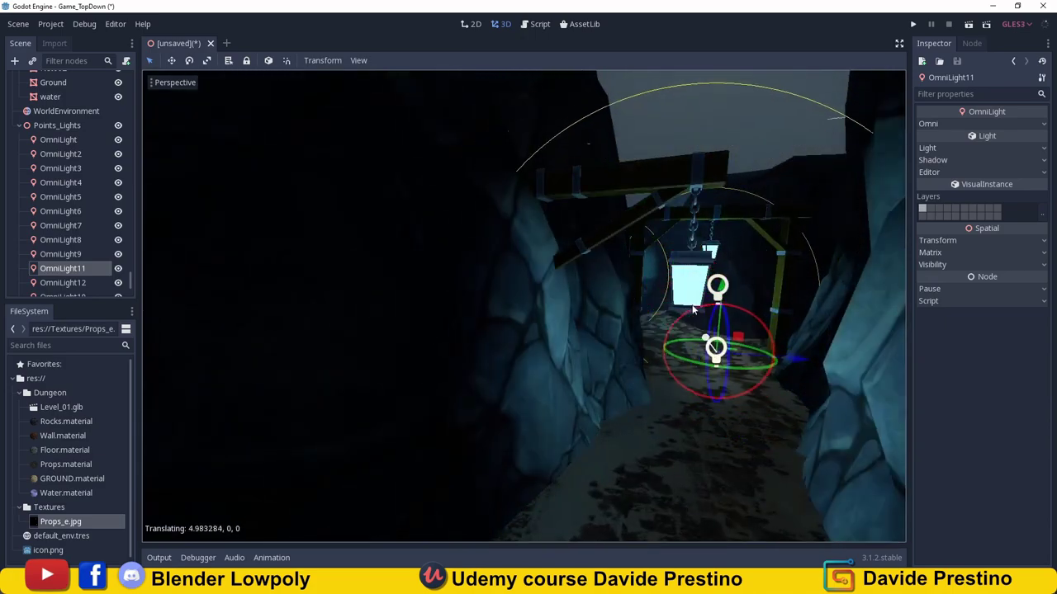
drag(753, 301, 759, 373)
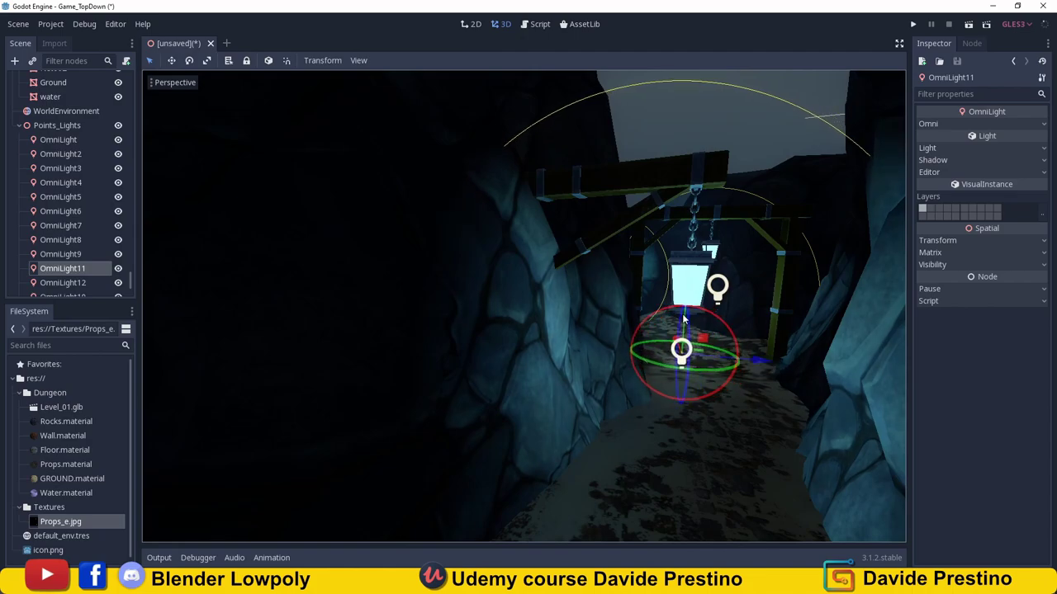
drag(683, 307, 696, 274)
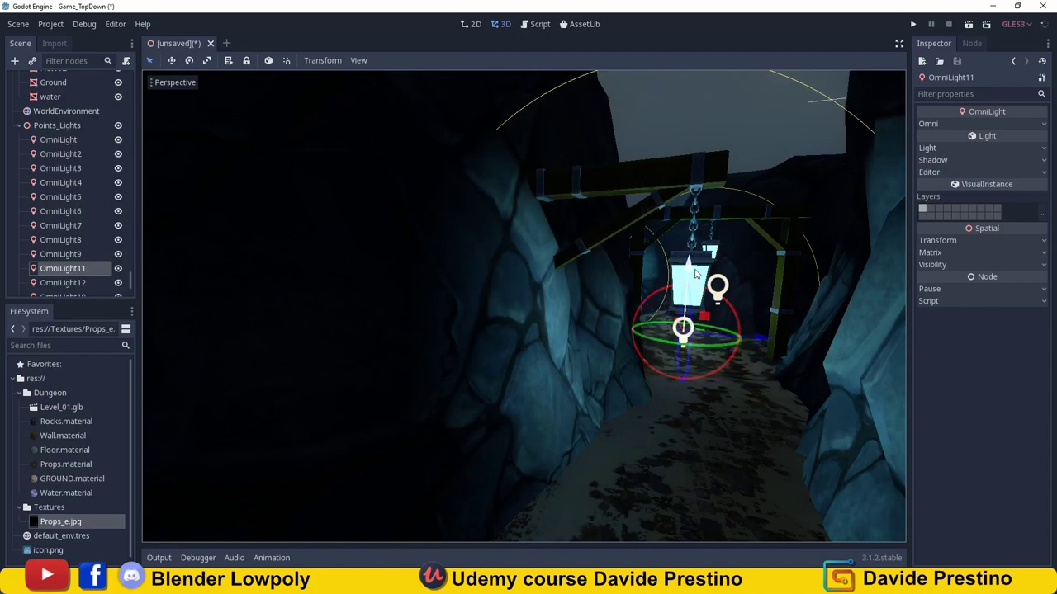
mouse_move(696, 275)
middle_down()
mouse_move(579, 350)
mouse_move(720, 321)
middle_up()
scroll(583, 373, down, 3)
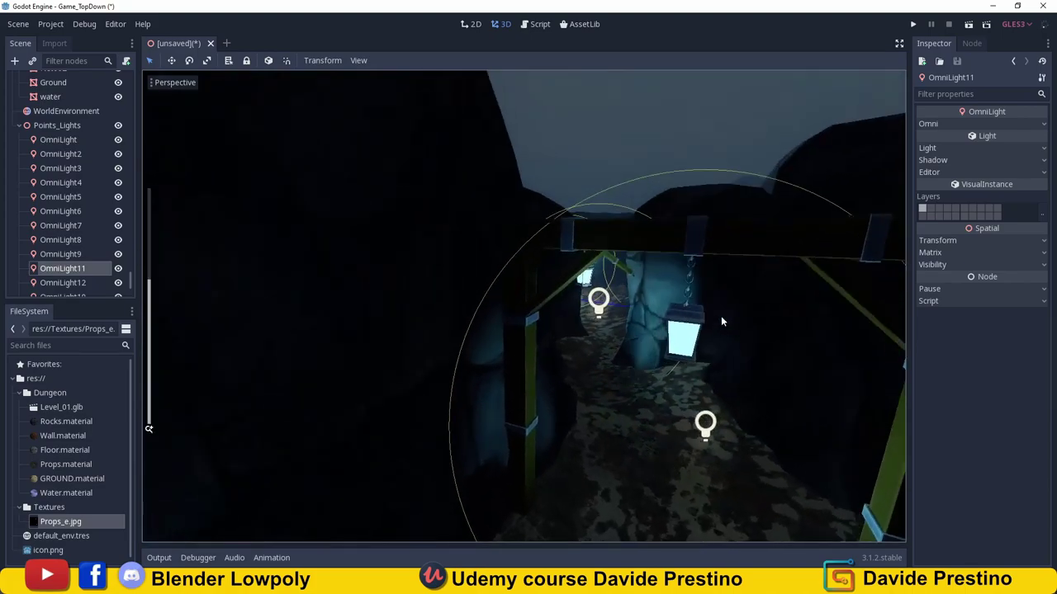
Move OmniLight9 up into its lantern.
click(706, 425)
mouse_move(725, 364)
mouse_down()
mouse_move(772, 394)
mouse_move(751, 402)
mouse_up()
mouse_move(750, 401)
middle_down()
mouse_move(613, 402)
mouse_move(550, 343)
middle_up()
scroll(617, 334, up, 3)
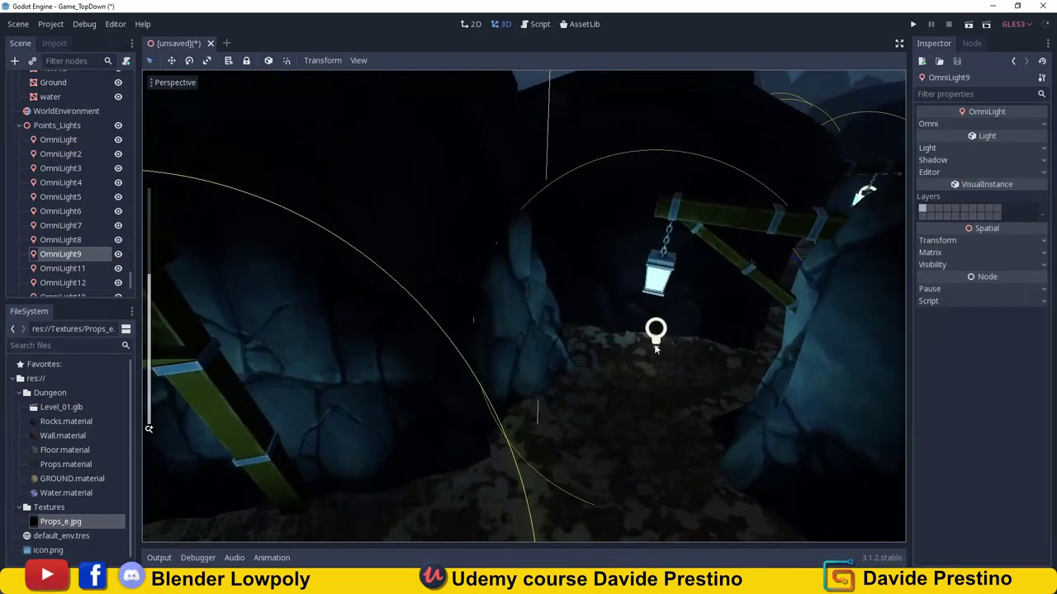
Duplicate the light as OmniLight10 and place it in the next lantern.
key(ctrl+d)
drag(675, 374, 660, 256)
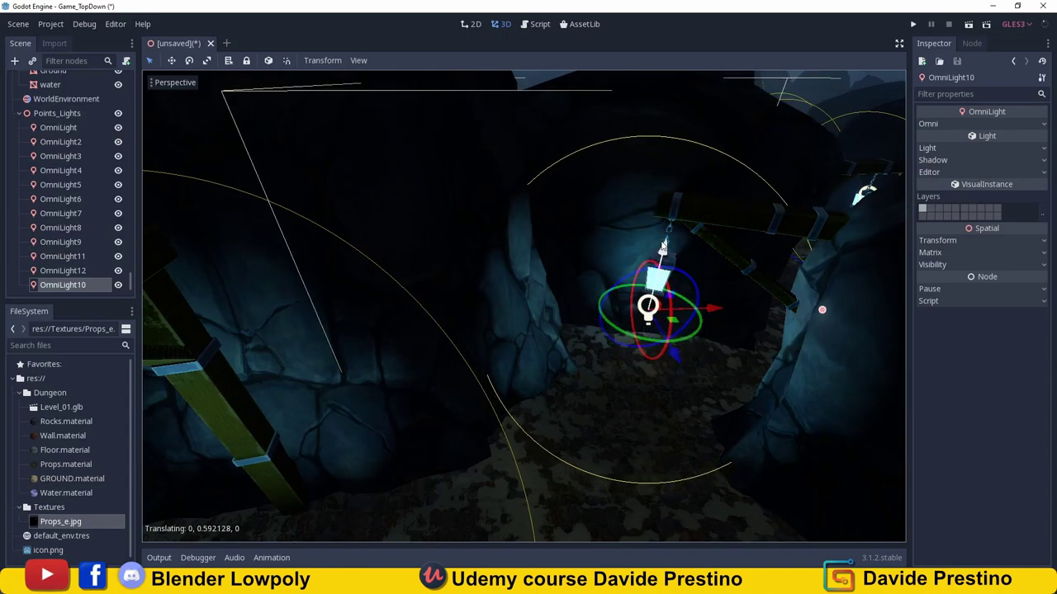
mouse_move(660, 256)
middle_down()
mouse_move(619, 357)
mouse_move(655, 231)
middle_up()
scroll(620, 358, down, 3)
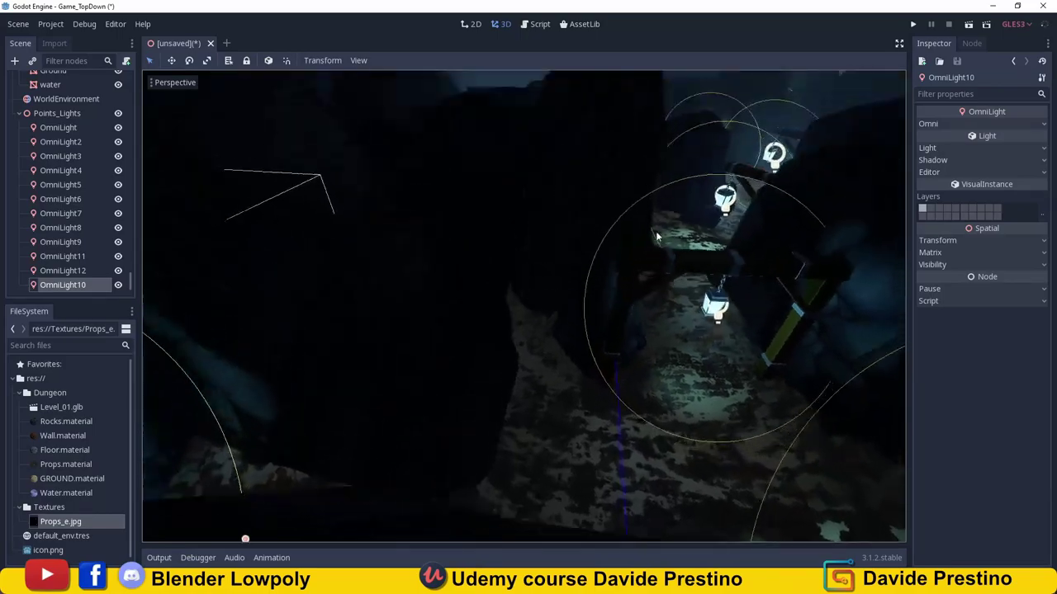
scroll(661, 272, down, 3)
scroll(669, 317, up, 3)
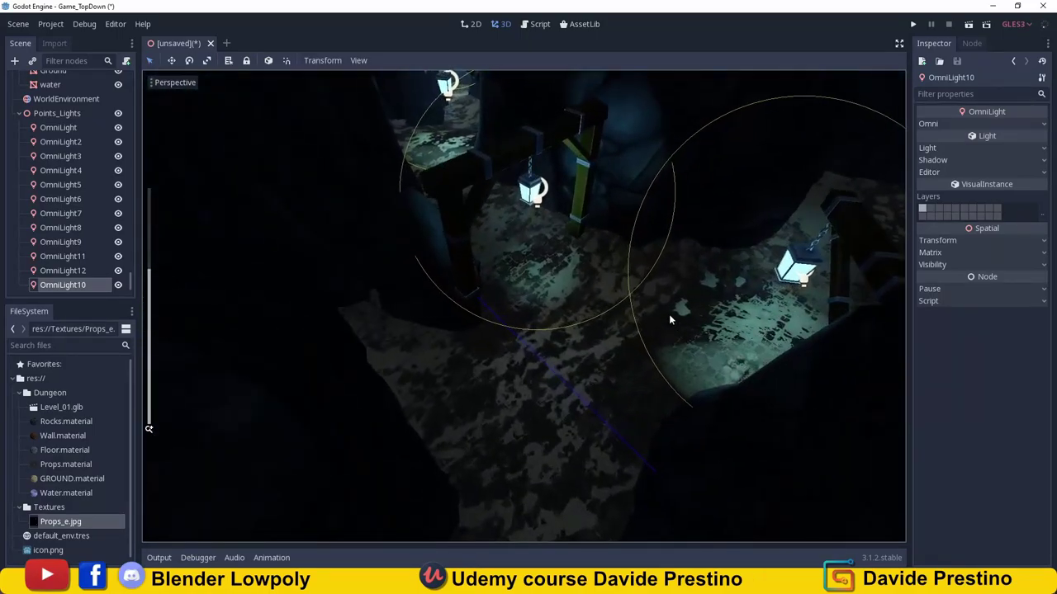
Select the Ground mesh, then switch to Affinity Photo.
click(634, 355)
scroll(628, 355, down, 3)
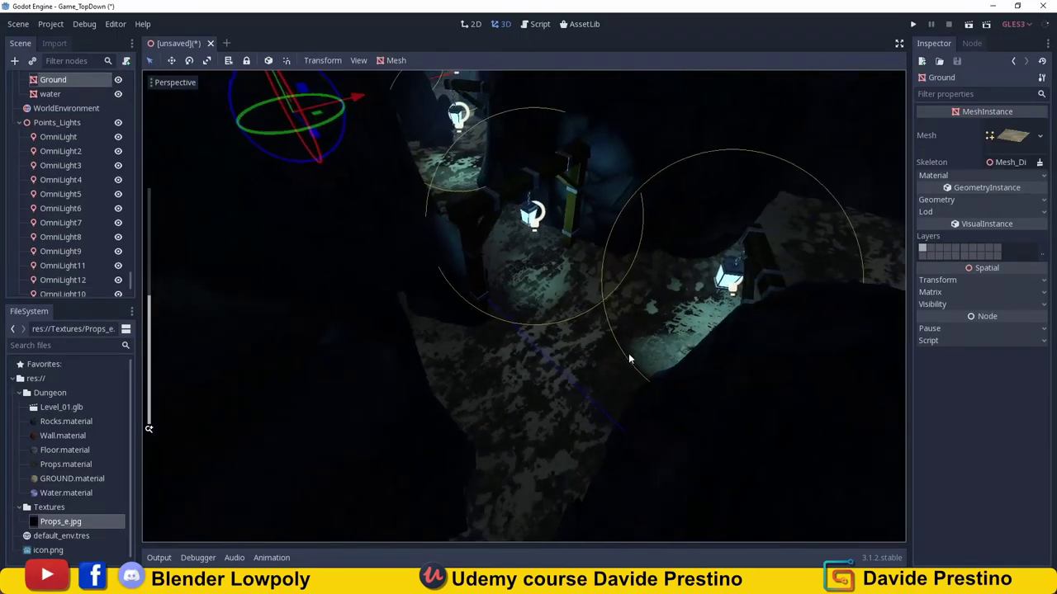
mouse_move(620, 368)
middle_down()
mouse_move(348, 419)
mouse_move(294, 376)
mouse_move(399, 408)
middle_up()
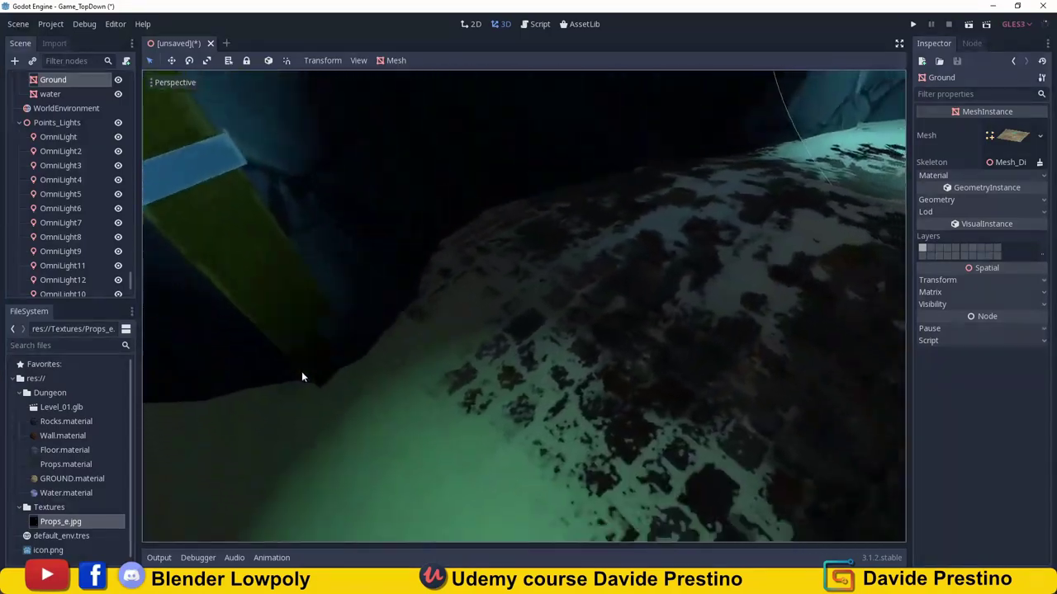
scroll(399, 409, down, 5)
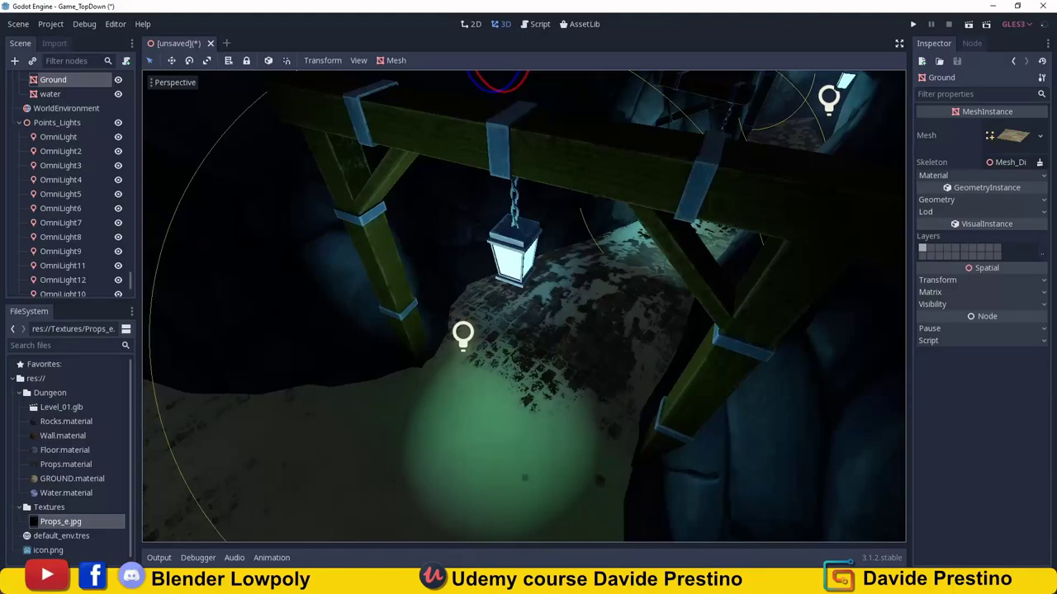
click(366, 532)
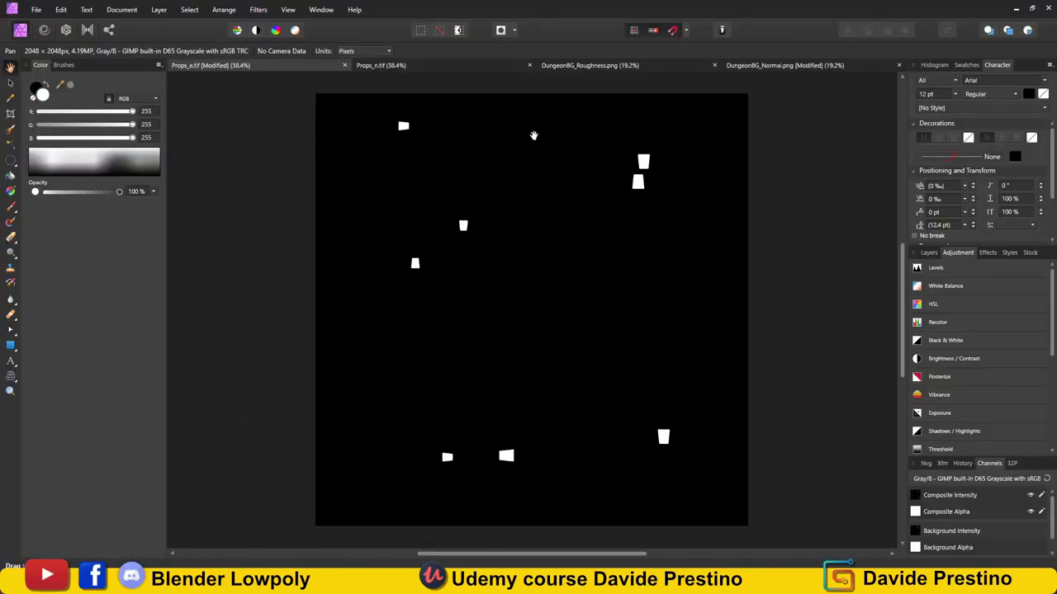
Export DungeonBG_Normal.png as JPEG quality 60 into Textures as DungeonBG_Normal.jpg, then return to Godot.
click(589, 68)
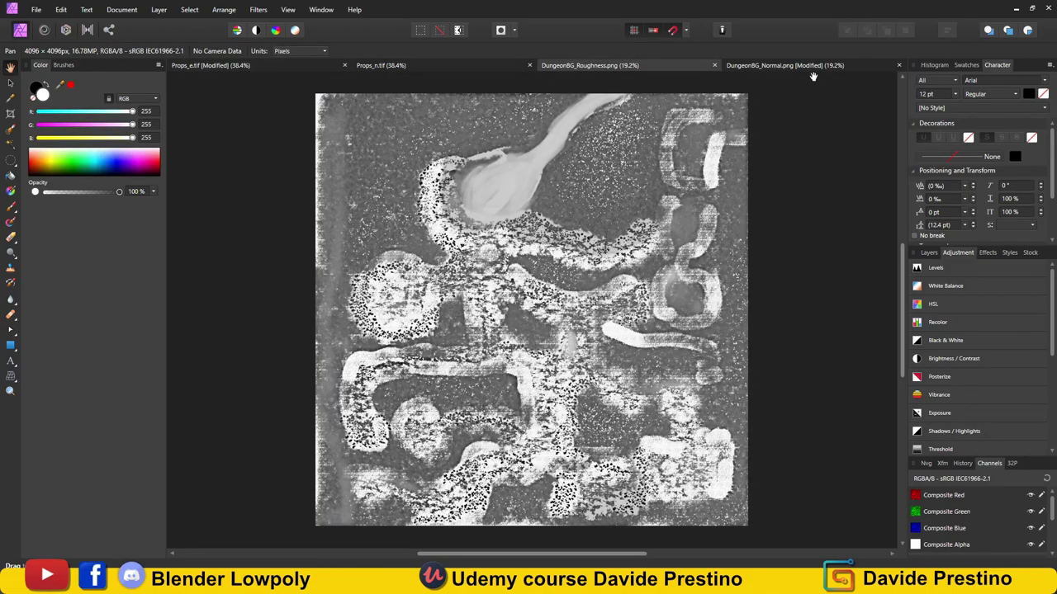
click(813, 73)
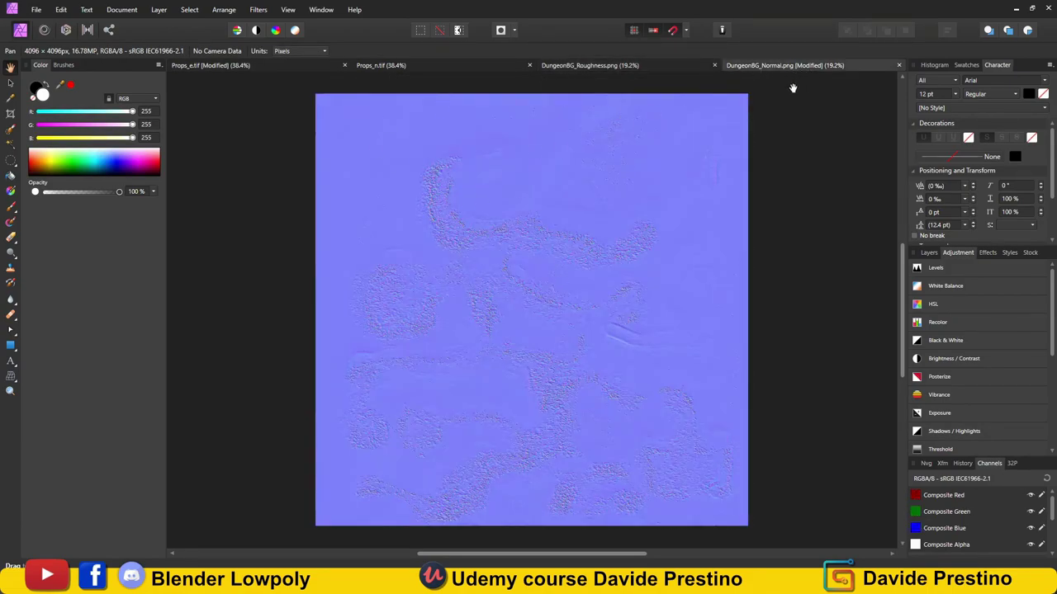
click(37, 12)
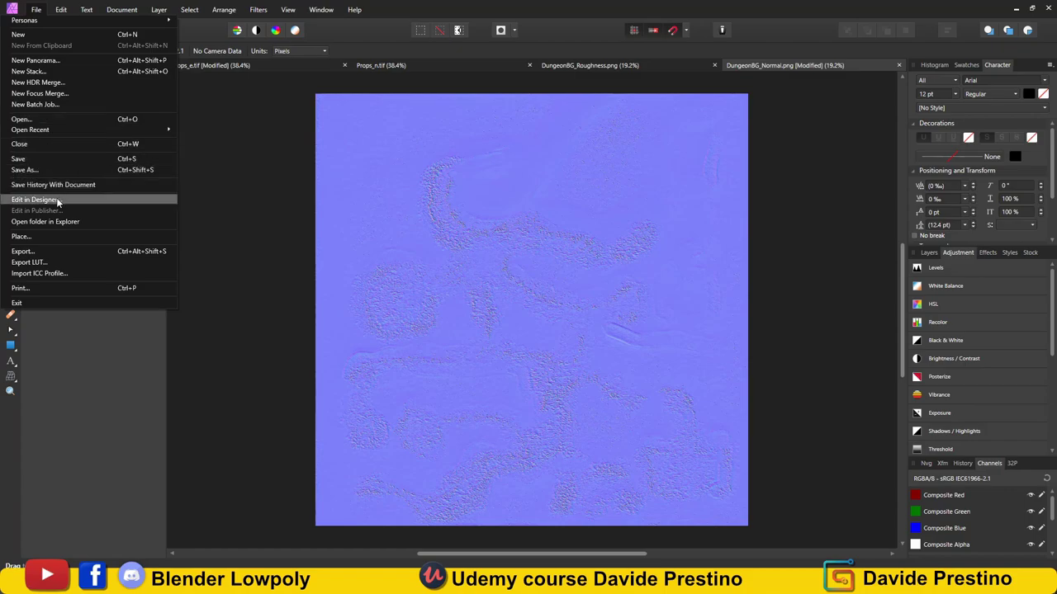
click(37, 252)
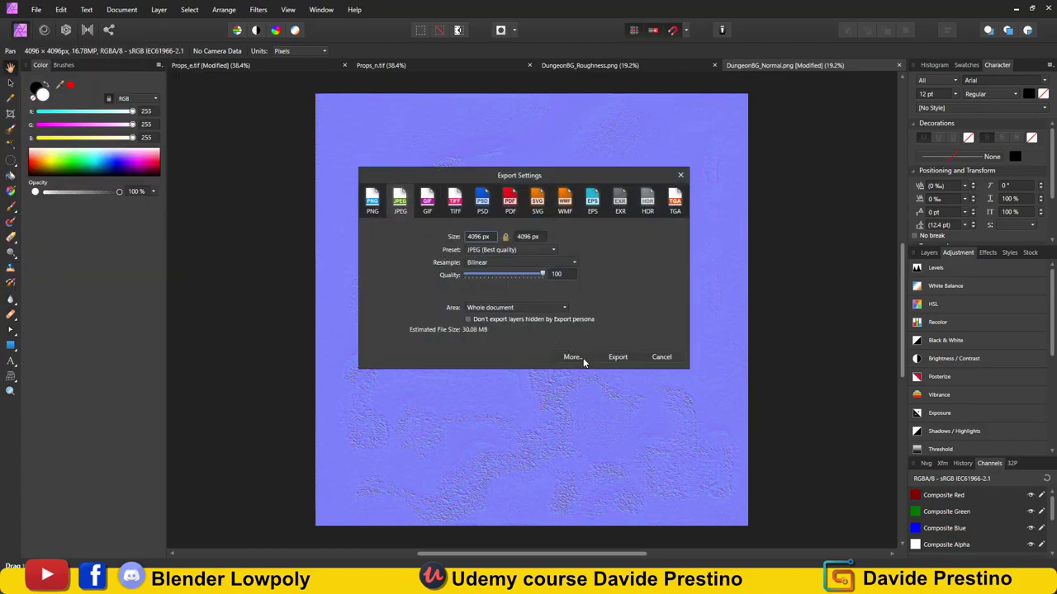
drag(514, 280, 504, 281)
click(617, 358)
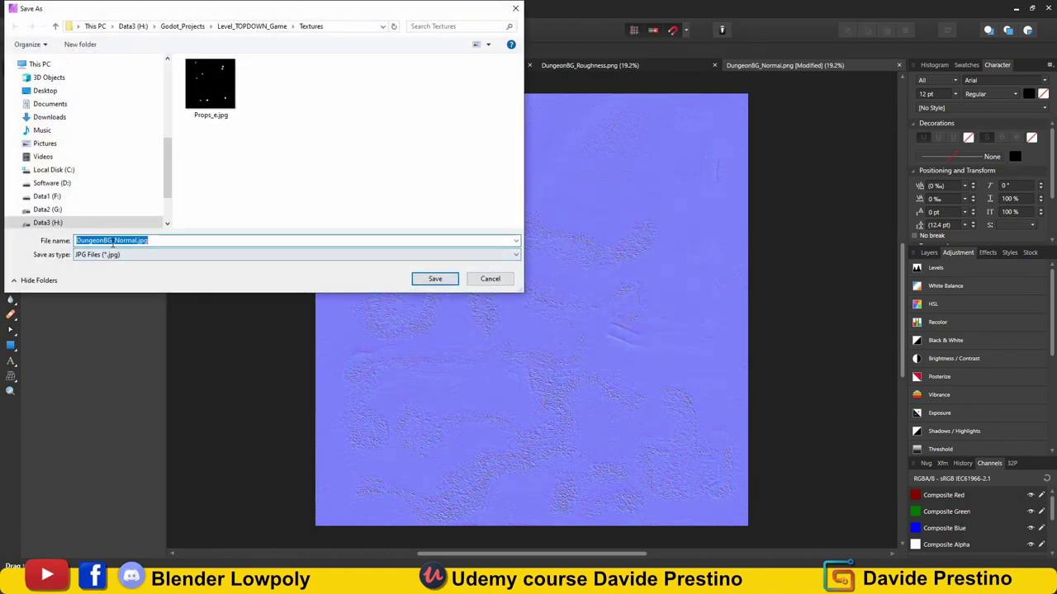
click(431, 278)
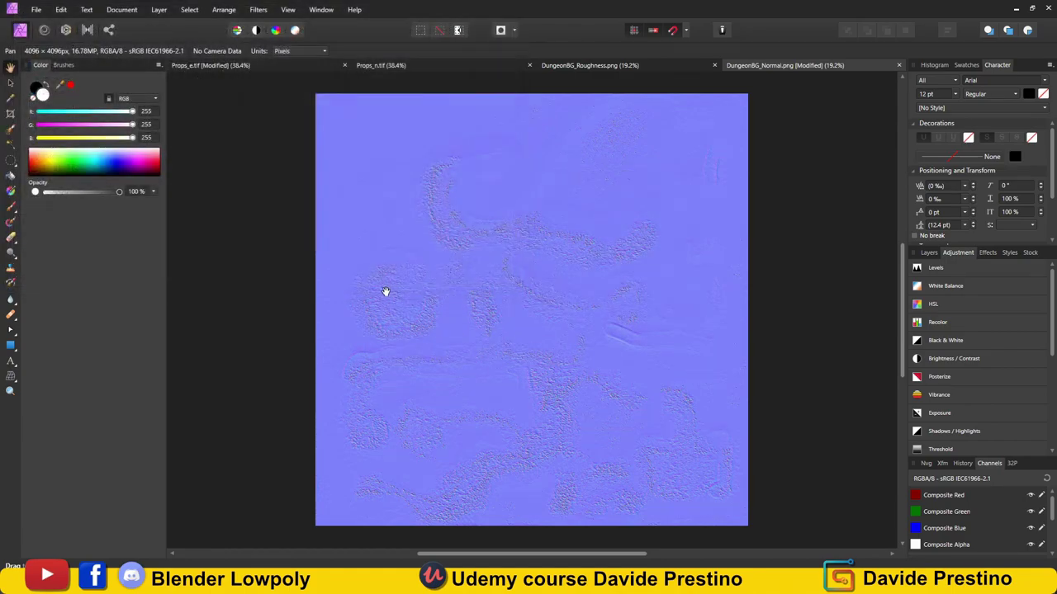
mouse_move(499, 584)
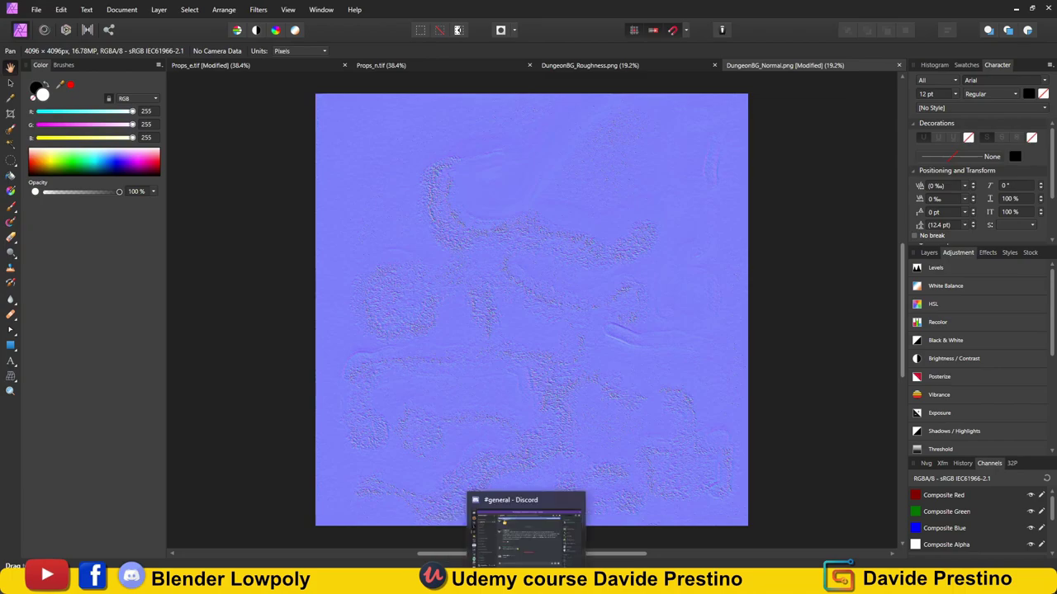
click(597, 537)
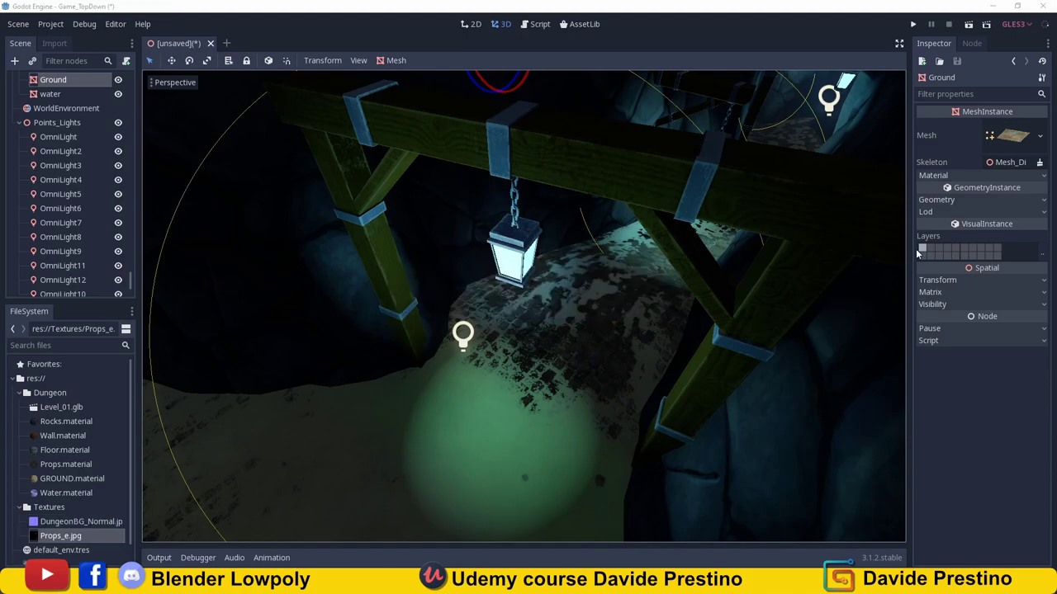
Open GROUND.material in the Inspector and expand its Normal Map section.
click(56, 481)
double_click(48, 483)
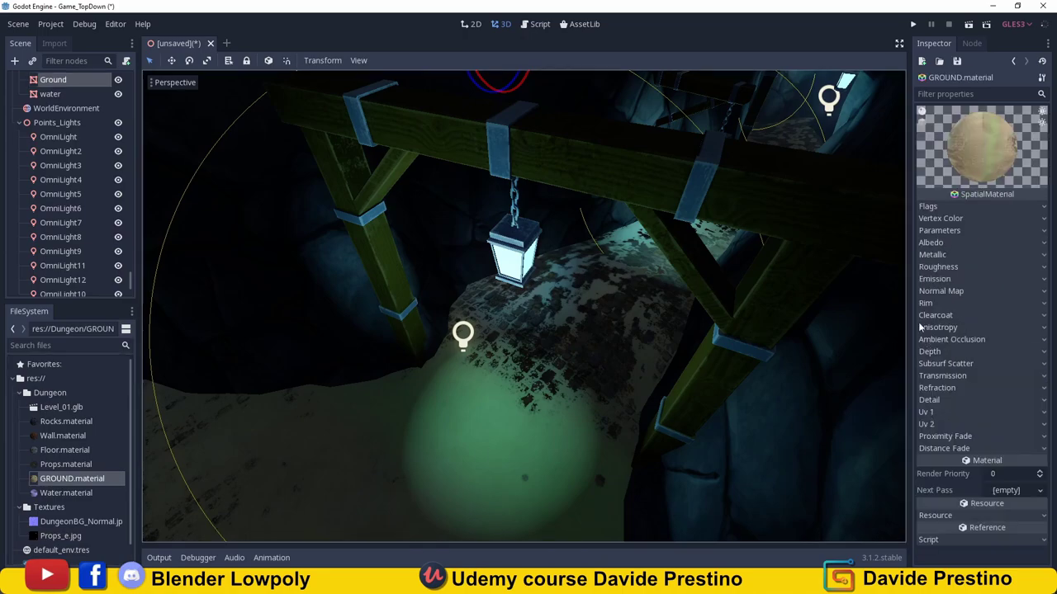
click(955, 294)
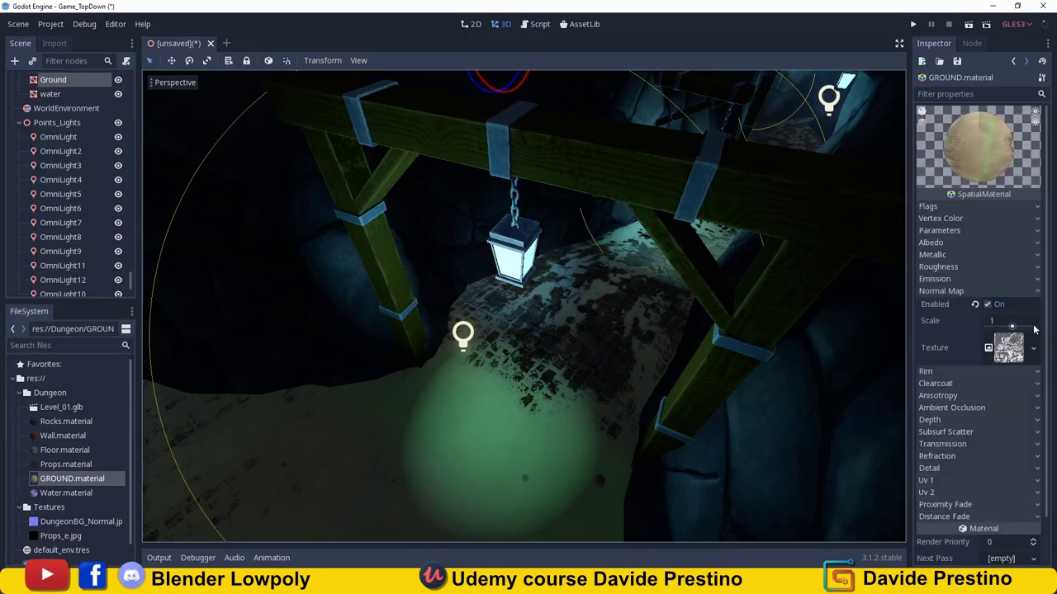
click(1034, 350)
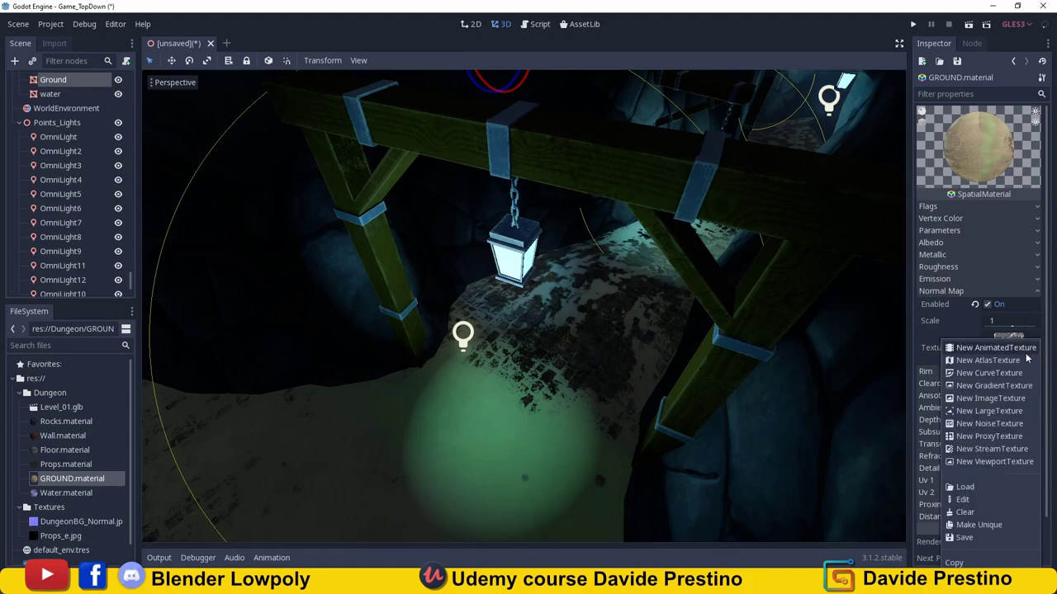
click(948, 330)
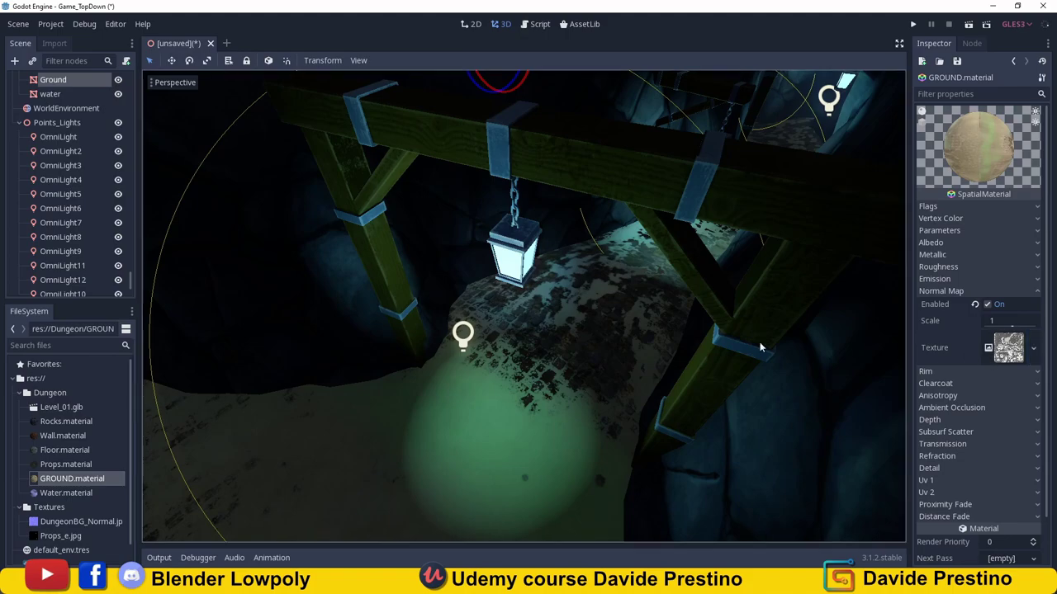
Select DungeonBG_Normal.jpg in the FileSystem Textures folder.
scroll(627, 330, up, 10)
scroll(622, 331, down, 2)
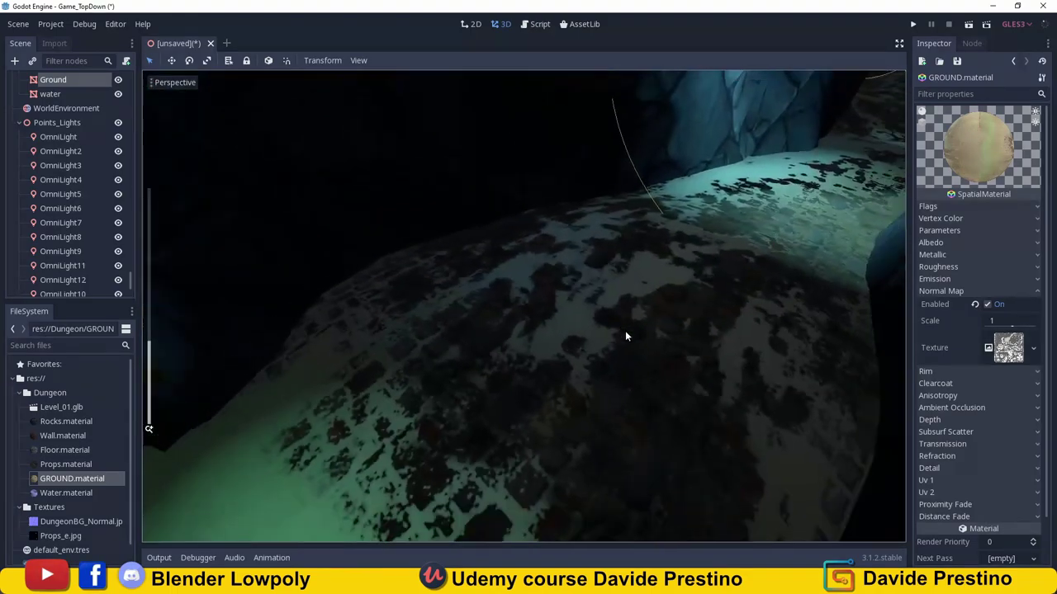
scroll(627, 329, down, 4)
scroll(632, 326, down, 2)
scroll(632, 326, up, 3)
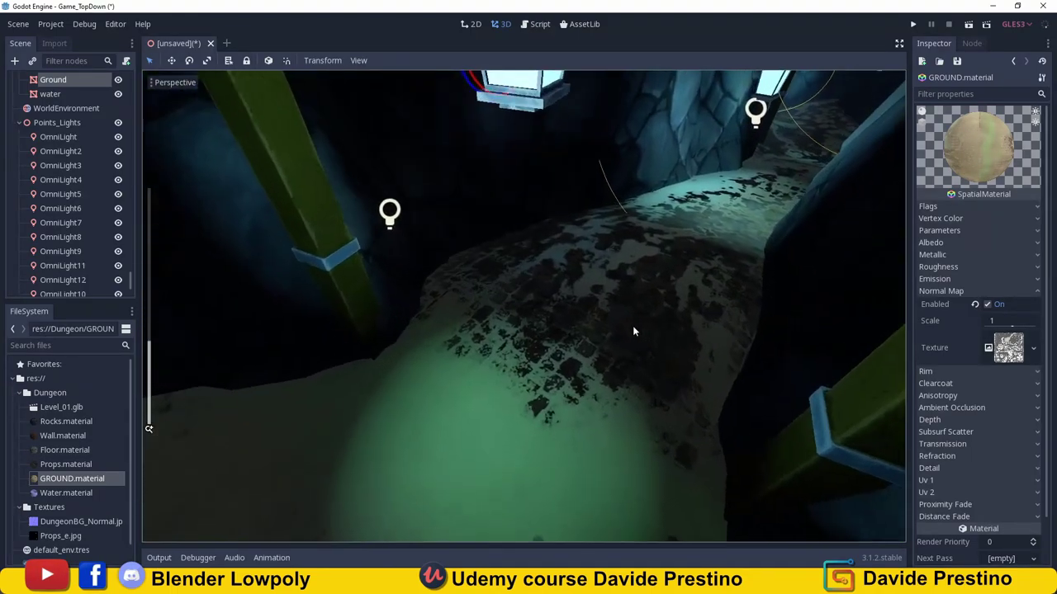
click(49, 523)
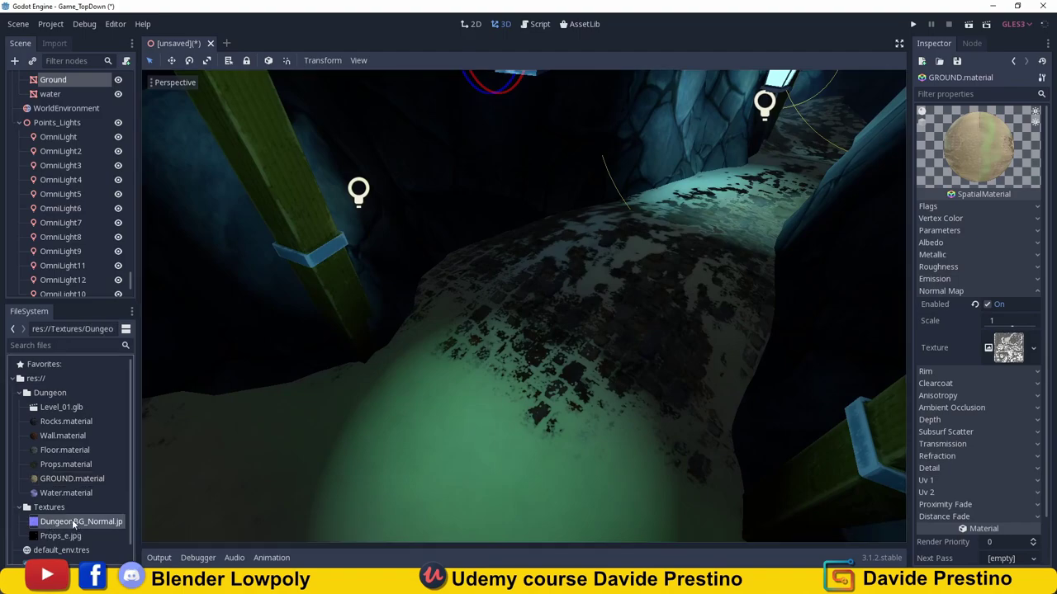
Assign DungeonBG_Normal.jpg as GROUND's normal map texture with scale 1.4 and check the floor.
mouse_move(74, 525)
mouse_down()
mouse_move(1009, 351)
mouse_move(999, 348)
mouse_up()
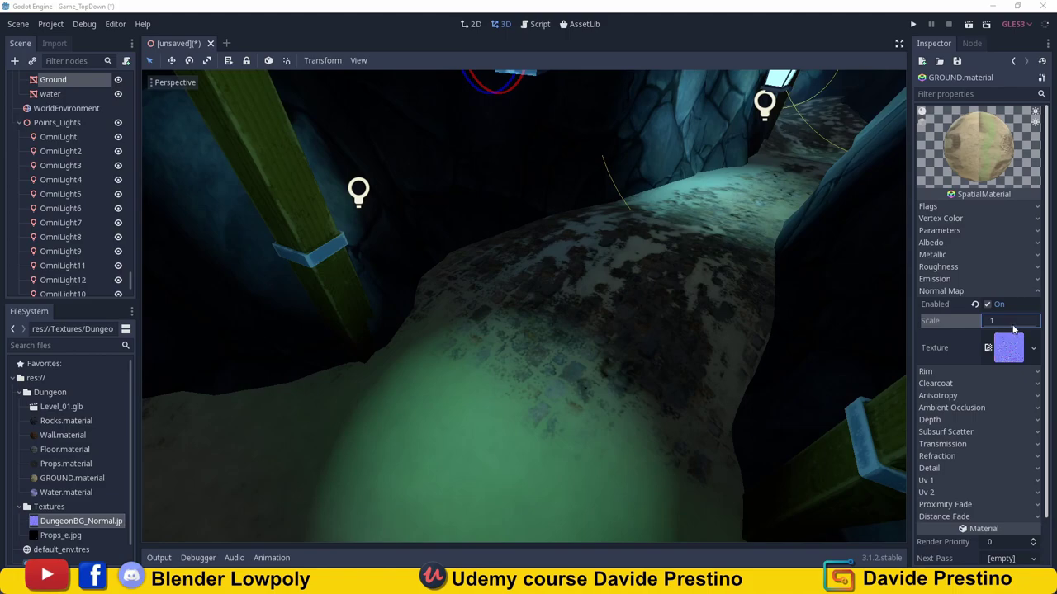
drag(1015, 328, 1012, 328)
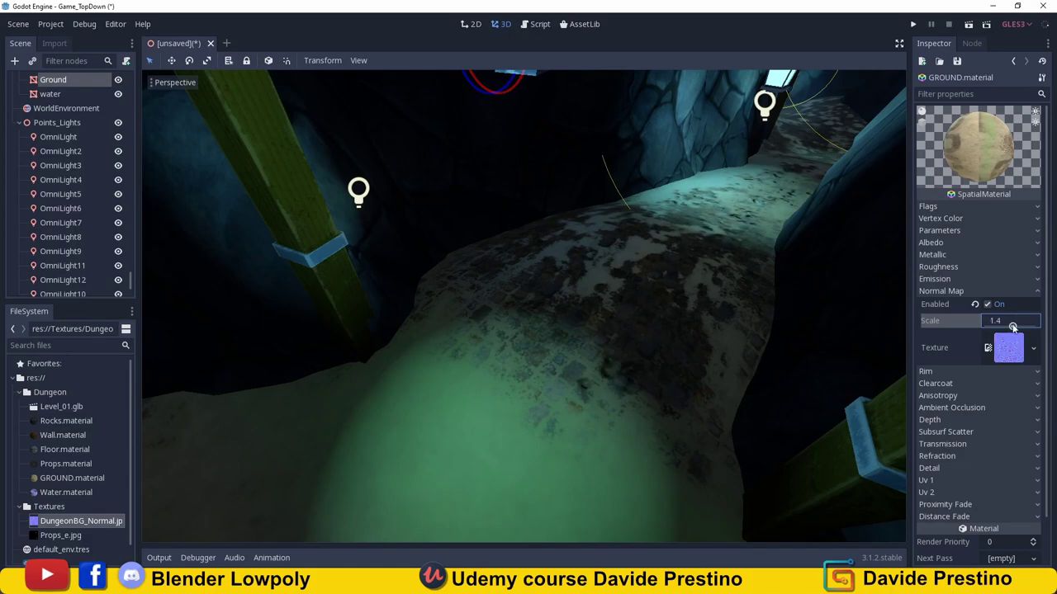
mouse_move(717, 214)
middle_down()
mouse_move(652, 265)
mouse_move(706, 238)
mouse_move(824, 331)
middle_up()
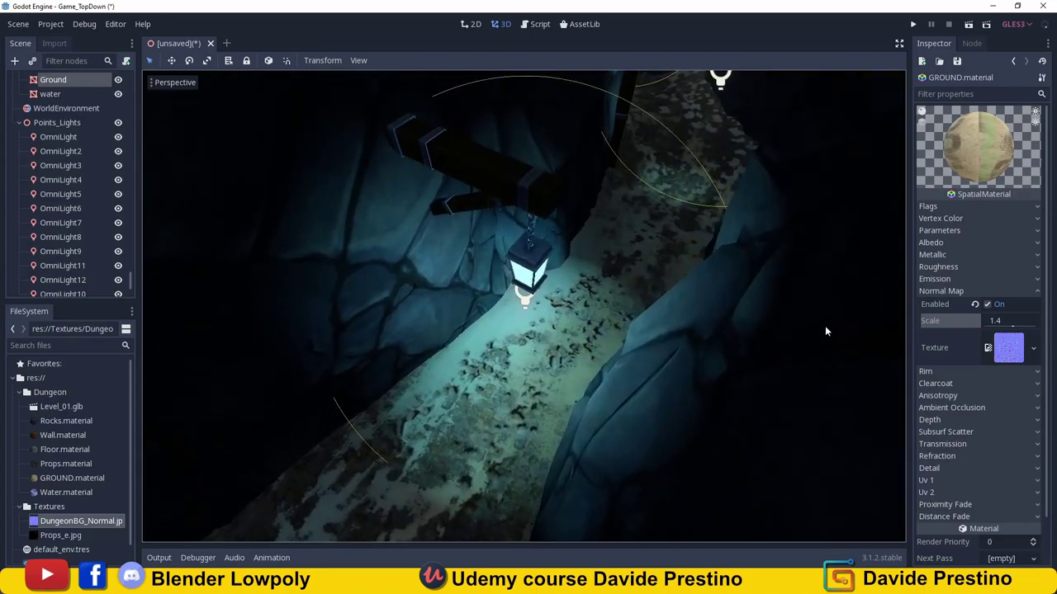
Enable Depth on the GROUND material, with depth scale -6.83.
click(941, 419)
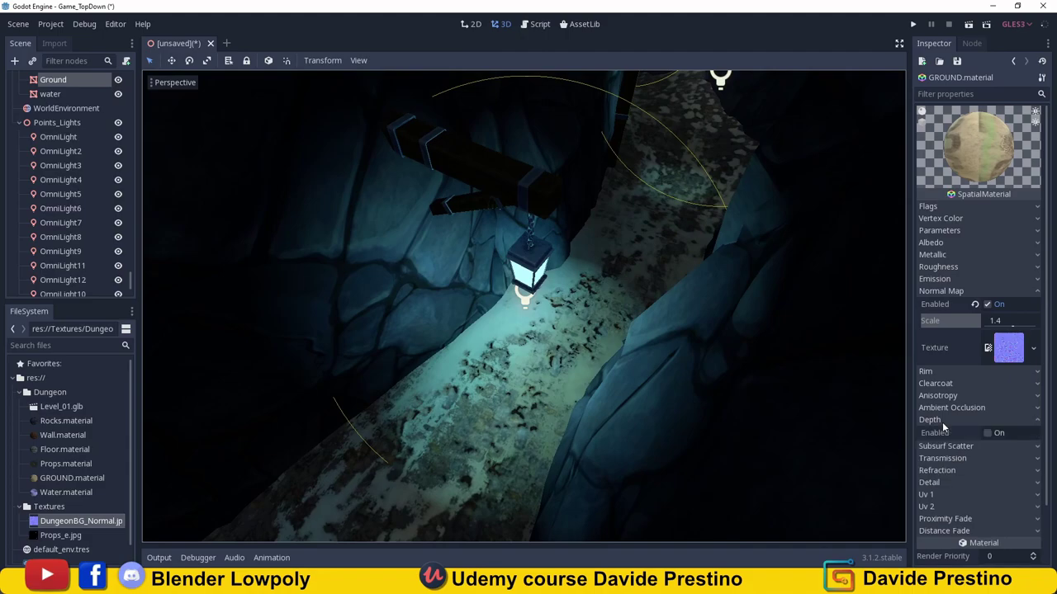
click(992, 438)
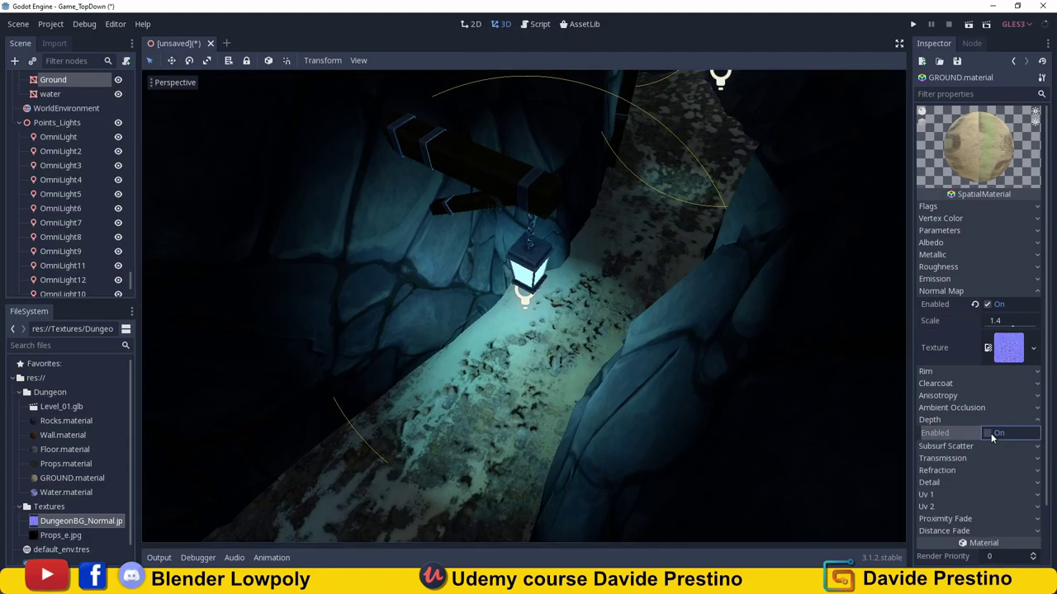
click(992, 438)
click(991, 433)
click(988, 434)
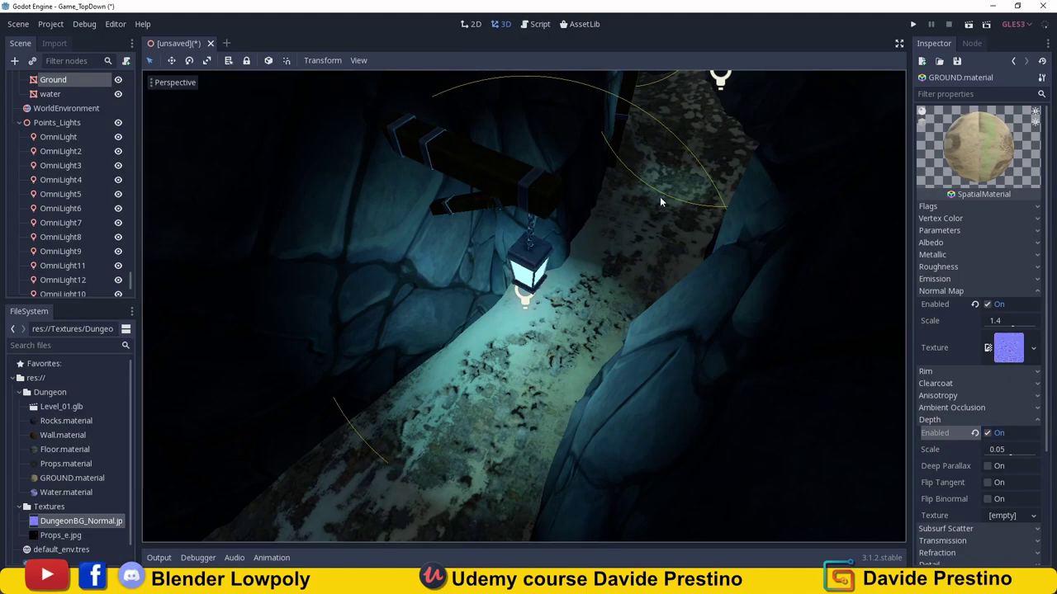
Orbit and zoom around a lantern to inspect the floor's depth relief.
mouse_move(660, 197)
middle_down()
mouse_move(629, 295)
mouse_move(611, 269)
mouse_move(674, 309)
middle_up()
scroll(629, 295, up, 5)
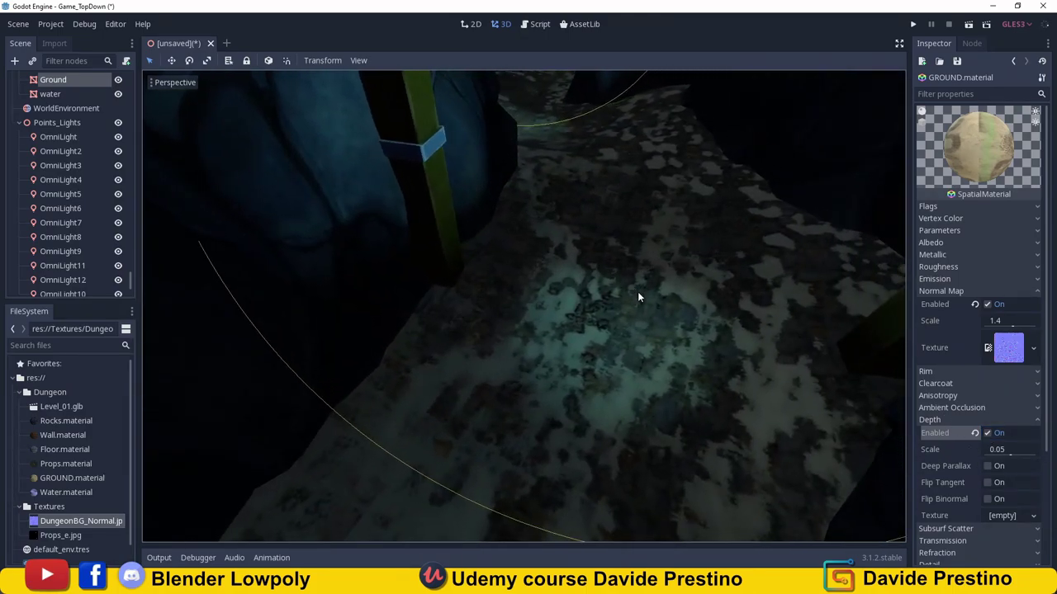
scroll(638, 292, down, 5)
scroll(642, 292, down, 3)
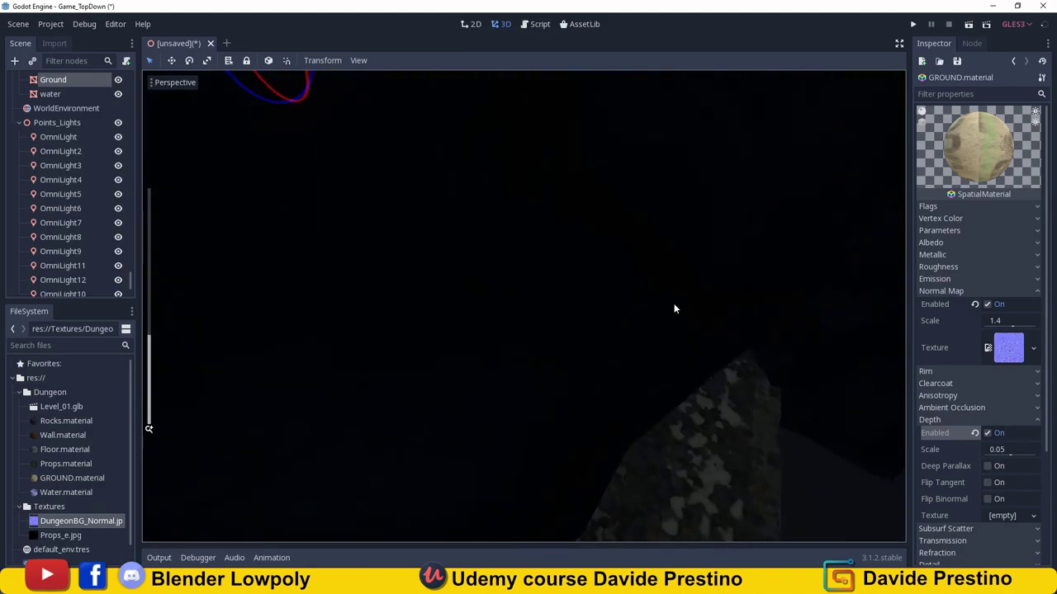
middle_drag(629, 239, 649, 246)
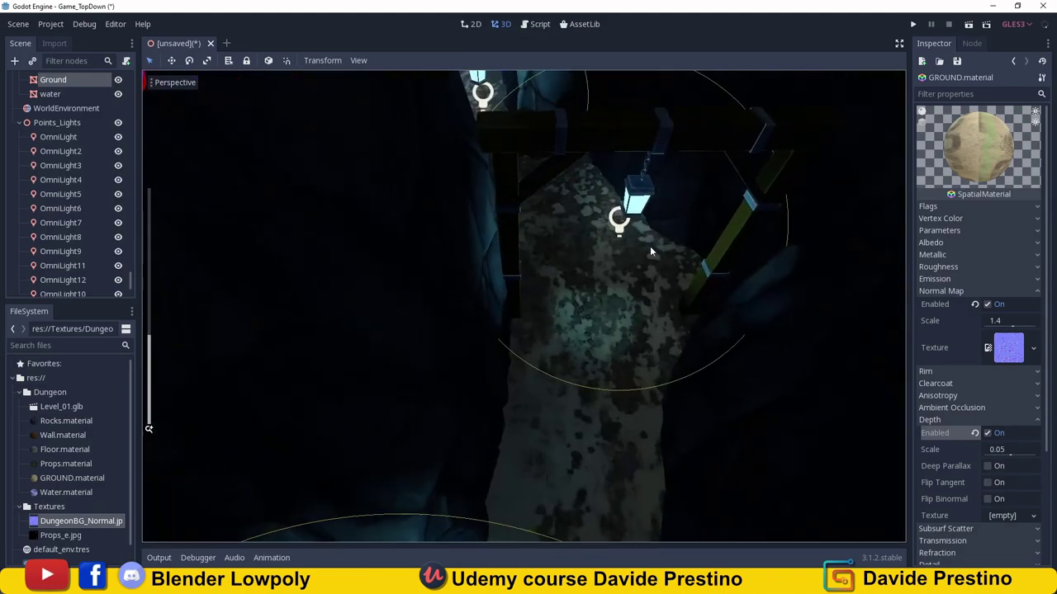
scroll(956, 402, down, 3)
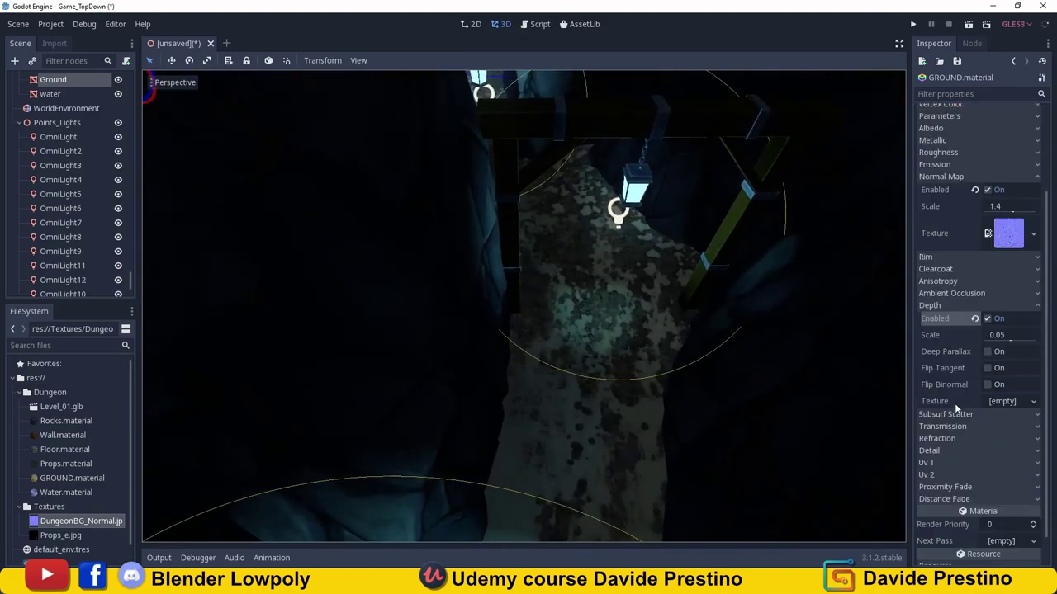
scroll(963, 444, down, 1)
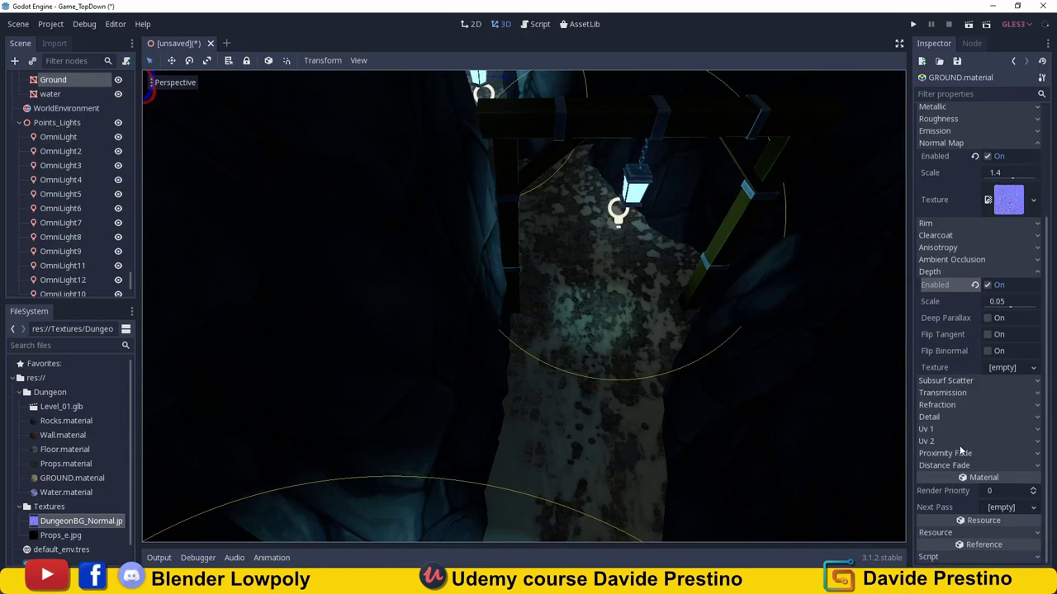
middle_drag(729, 273, 725, 274)
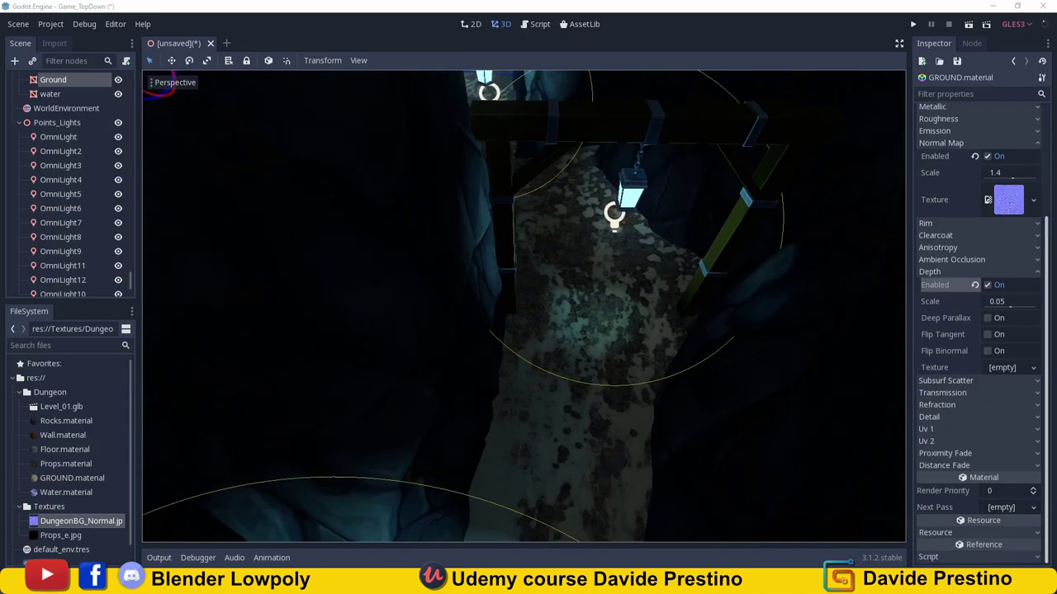
key(ctrl+z)
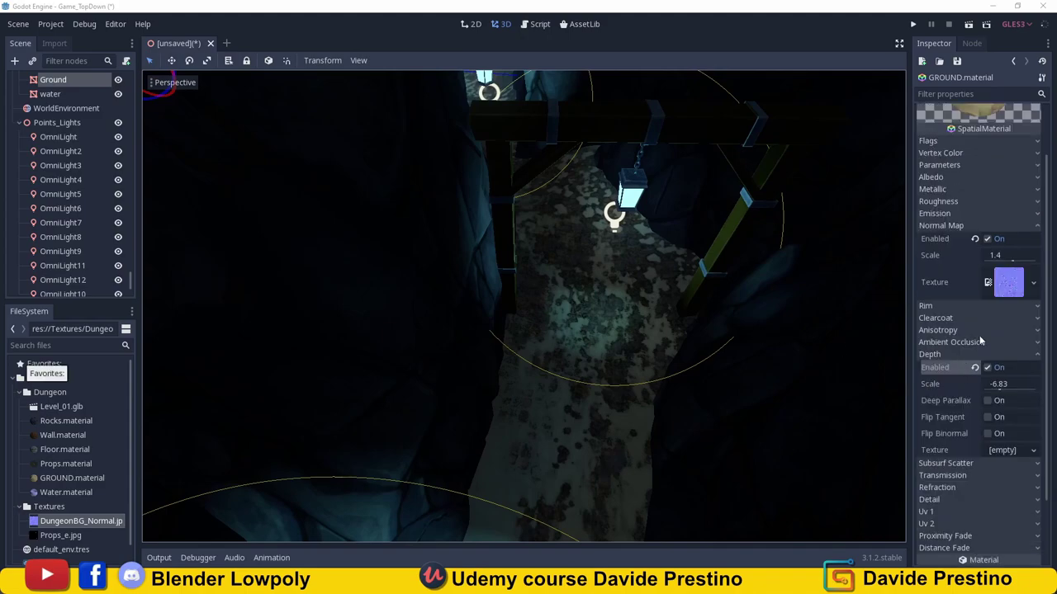
Enable Ambient Occlusion on GROUND and adjust how strongly it affects lighting.
click(1035, 344)
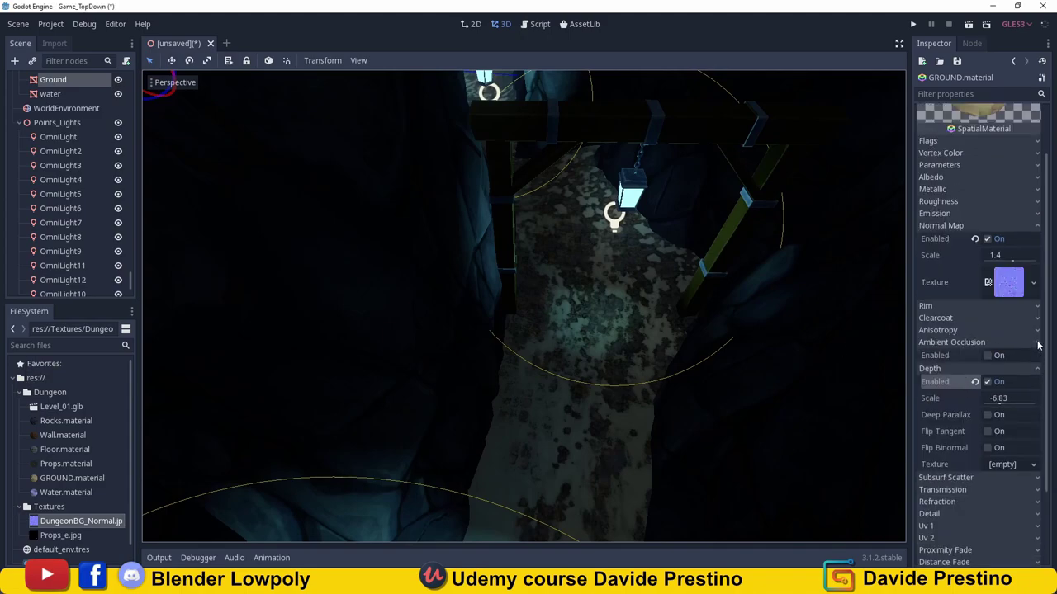
click(987, 357)
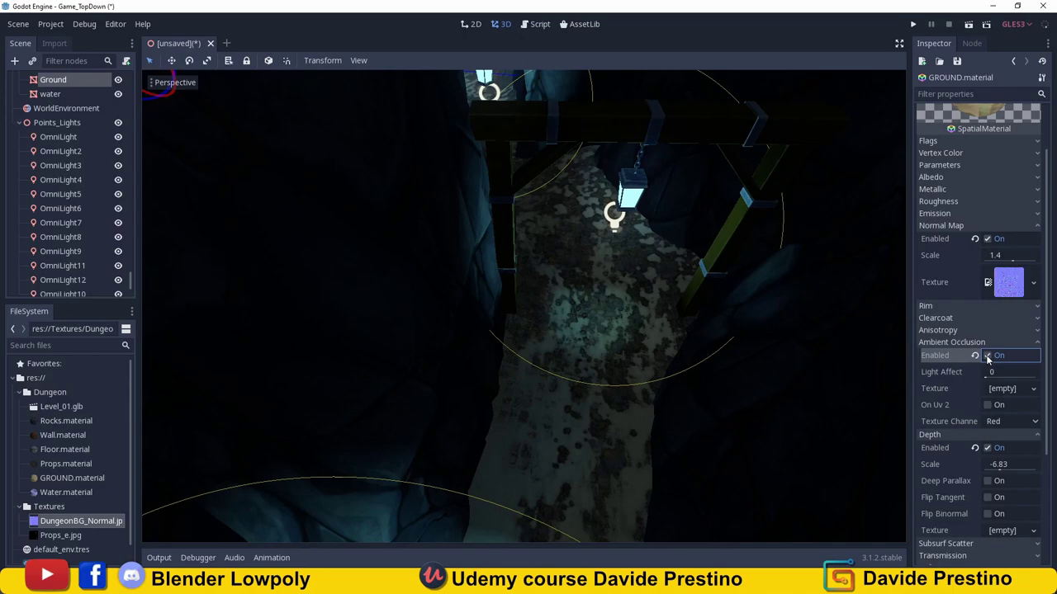
drag(986, 377, 1006, 385)
scroll(993, 424, down, 2)
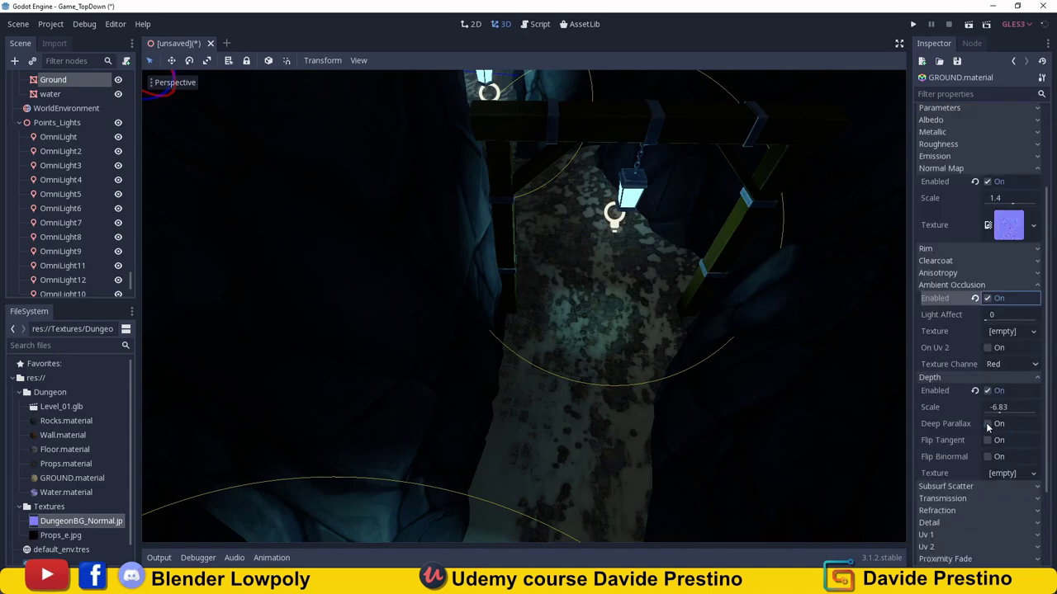
scroll(988, 429, down, 3)
scroll(986, 429, up, 2)
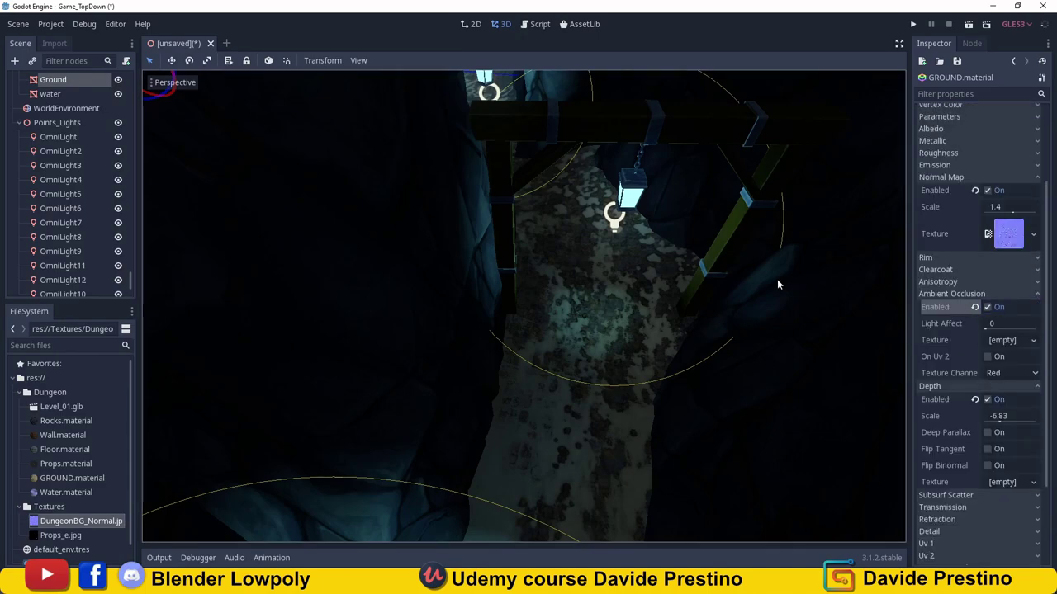
scroll(735, 289, down, 3)
scroll(719, 286, down, 3)
mouse_move(719, 285)
middle_down()
mouse_move(712, 277)
mouse_move(757, 263)
mouse_move(699, 294)
mouse_move(755, 273)
mouse_move(699, 329)
mouse_move(650, 303)
mouse_move(715, 271)
mouse_move(609, 339)
mouse_move(595, 364)
mouse_move(564, 373)
mouse_move(661, 319)
mouse_move(652, 338)
mouse_move(616, 326)
mouse_move(562, 337)
mouse_move(588, 314)
mouse_move(578, 356)
middle_up()
Duplicate OmniLight3 as OmniLight13 and move it along X and Z to a new spot.
click(535, 353)
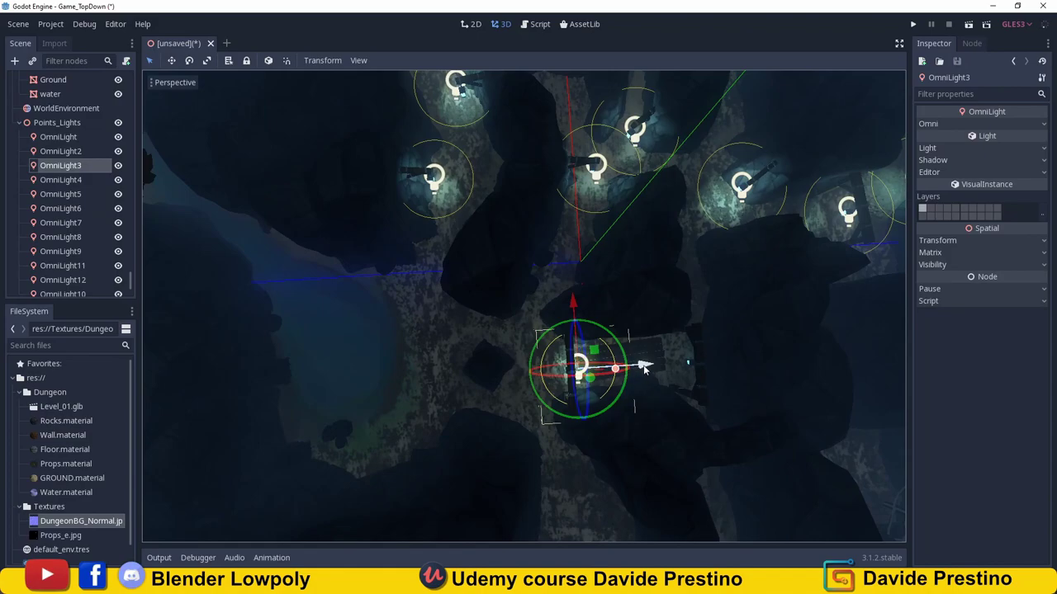
key(ctrl+d)
mouse_move(644, 369)
mouse_down()
mouse_move(495, 378)
mouse_move(548, 395)
mouse_up()
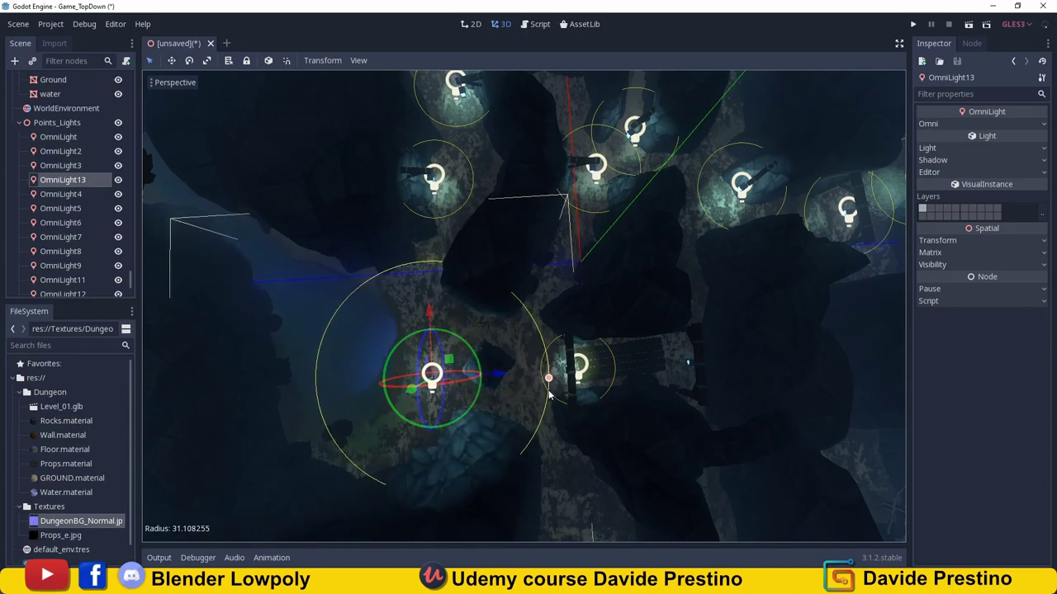
middle_drag(548, 395, 591, 281)
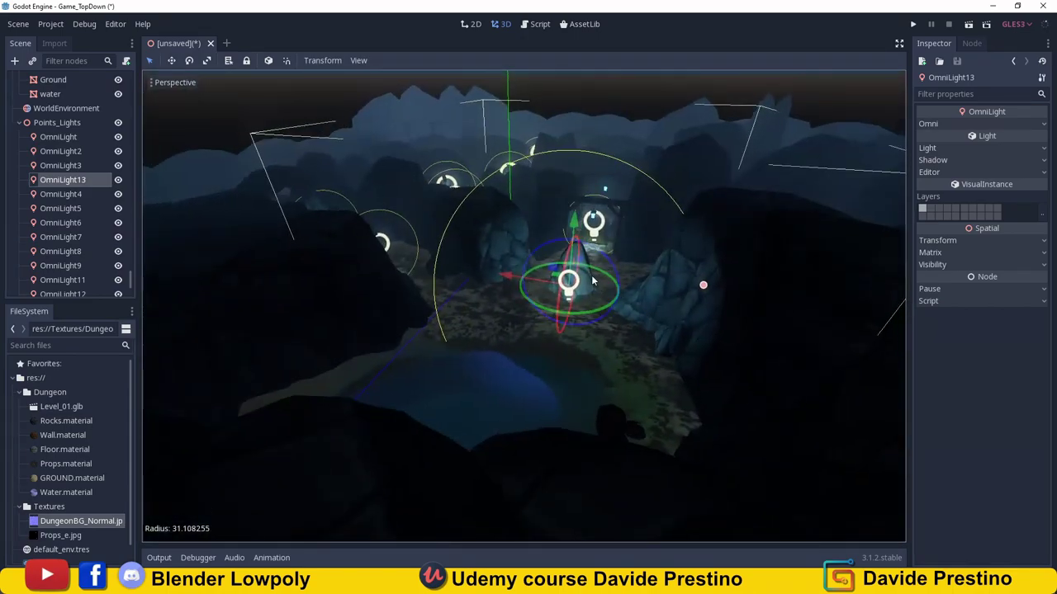
drag(503, 275, 490, 263)
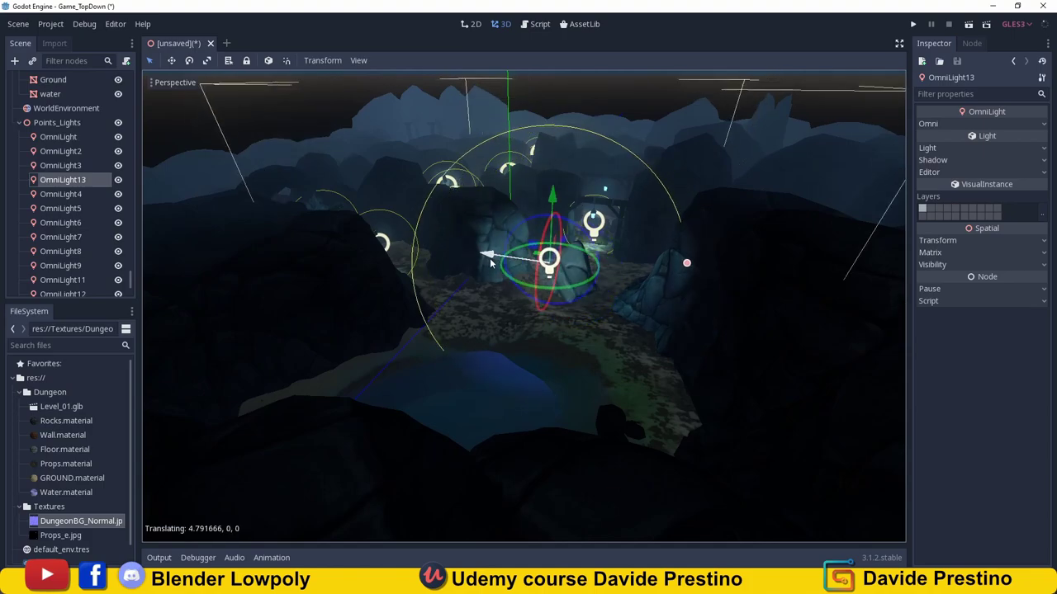
middle_drag(553, 307, 479, 317)
mouse_move(479, 316)
mouse_down()
mouse_move(452, 325)
mouse_move(508, 334)
mouse_up()
mouse_move(508, 334)
middle_down()
mouse_move(574, 316)
mouse_move(660, 384)
middle_up()
Duplicate again as OmniLight14 and place it over the stone room.
key(ctrl+d)
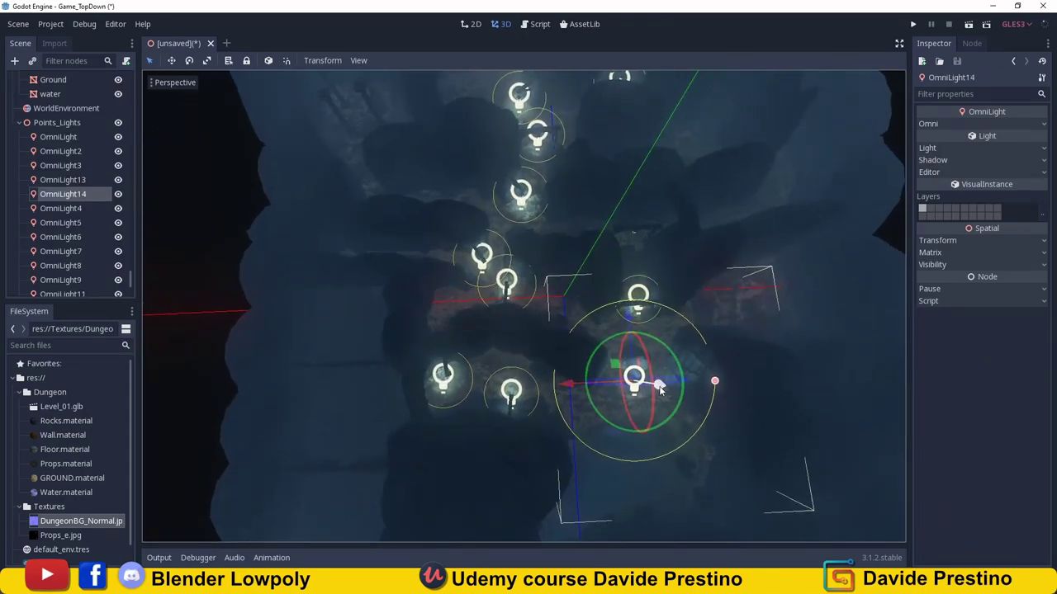
drag(660, 388, 351, 329)
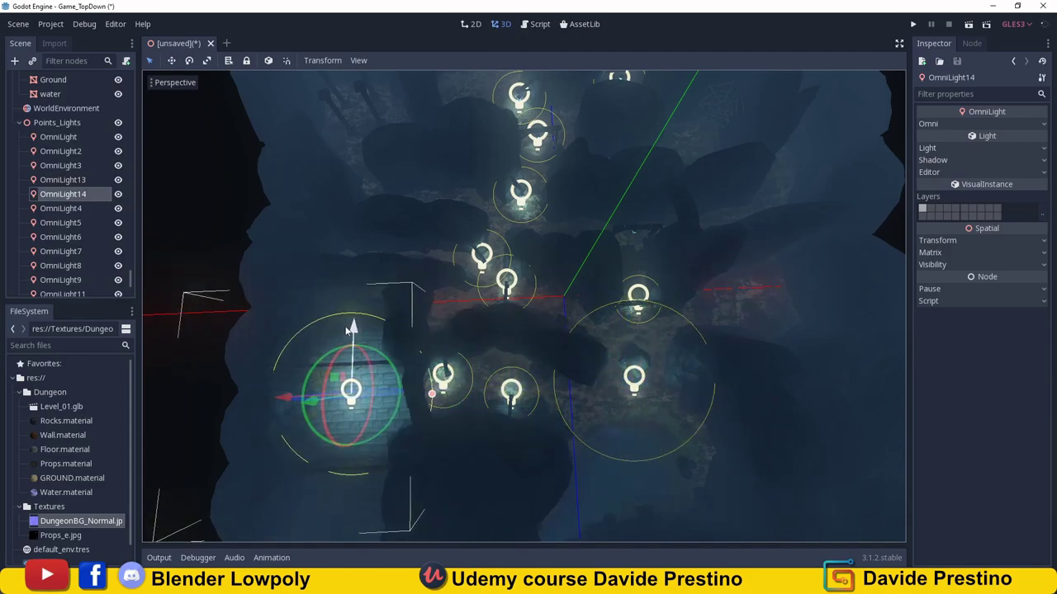
drag(350, 329, 369, 306)
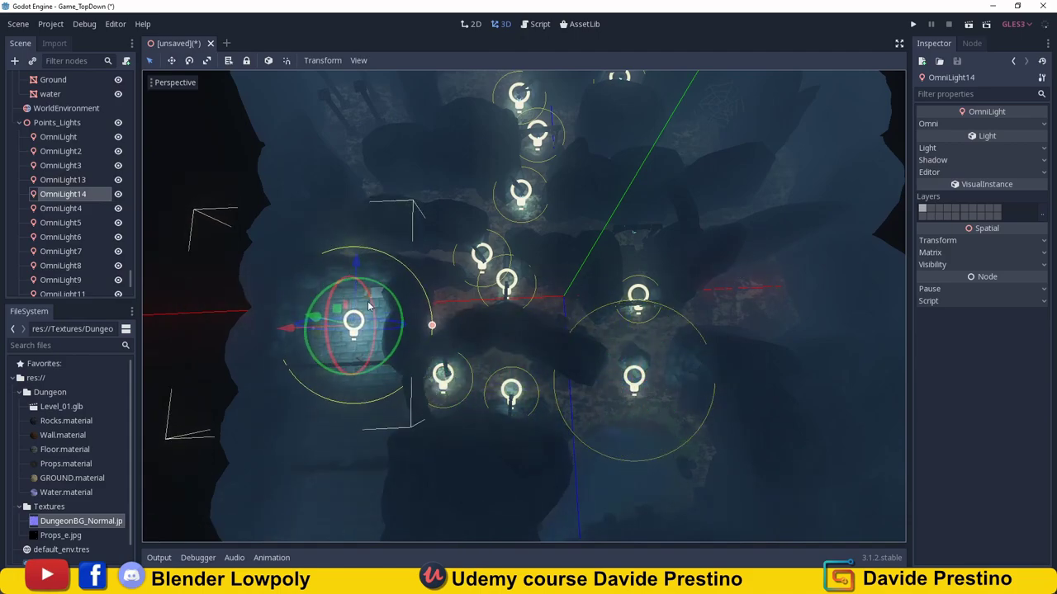
key(f)
scroll(472, 303, up, 3)
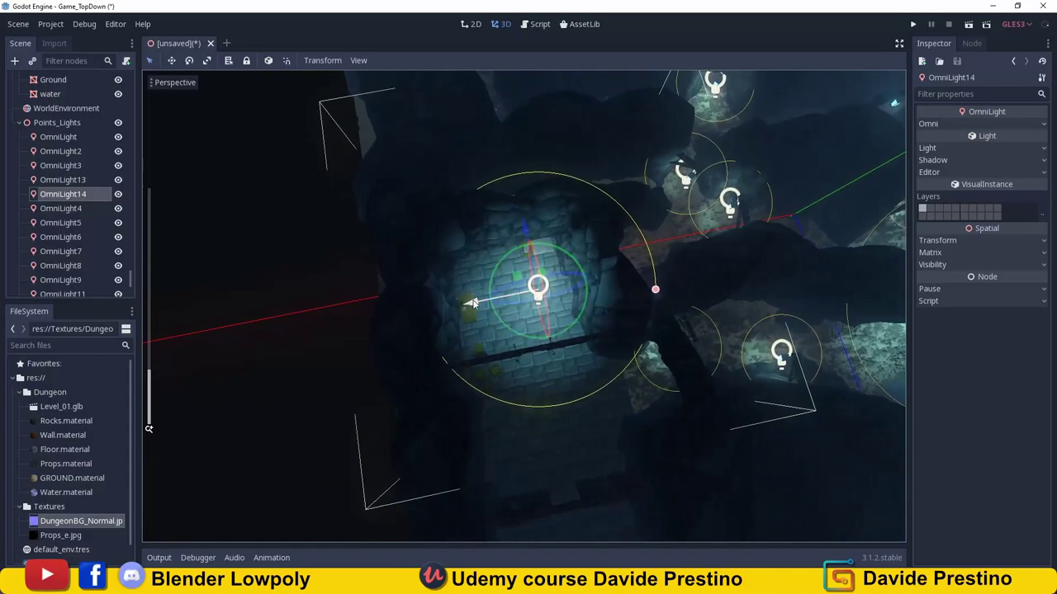
drag(472, 303, 448, 302)
mouse_move(448, 302)
middle_down()
mouse_move(534, 177)
mouse_move(593, 299)
mouse_move(573, 306)
middle_up()
Duplicate OmniLight14 into OmniLight15 and OmniLight16, moving them right beside the stone room.
key(ctrl+d)
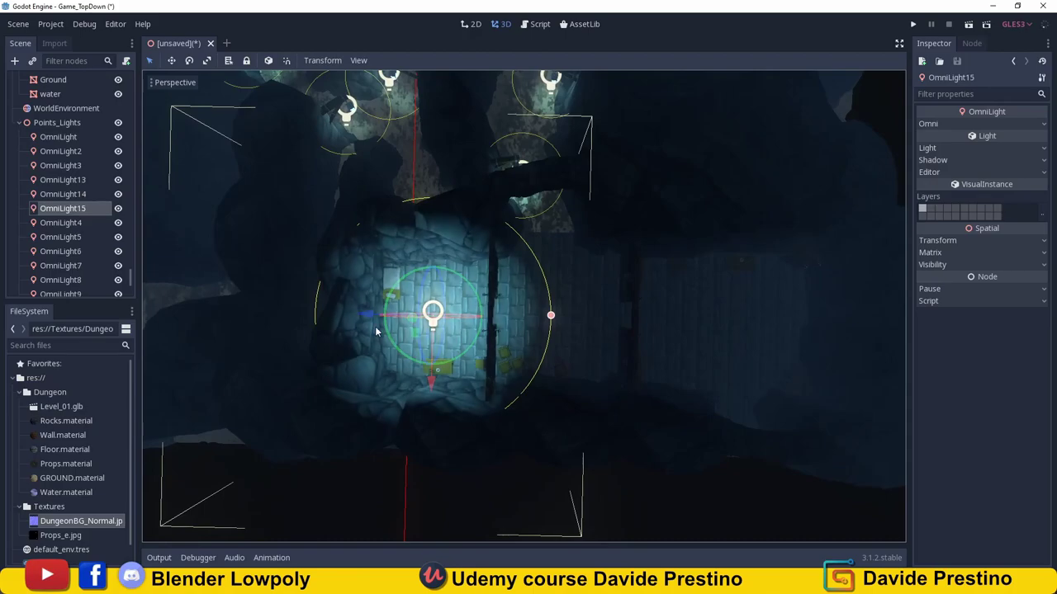
mouse_move(368, 317)
mouse_down()
mouse_move(490, 333)
mouse_move(678, 328)
mouse_up()
key(ctrl+d)
middle_drag(678, 328, 728, 324)
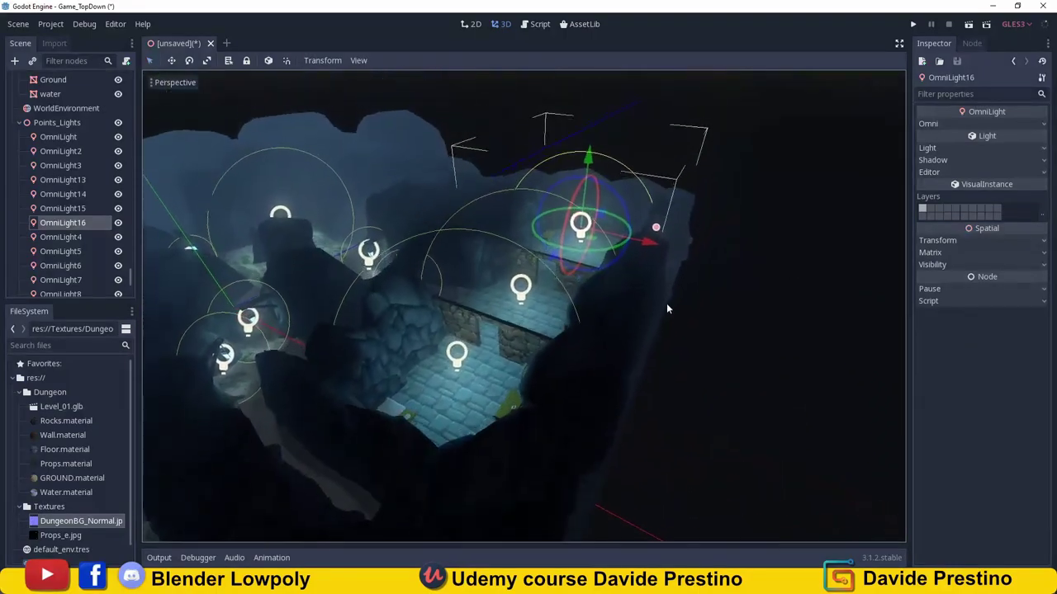
Orbit and zoom around the walls, posts and beams to review all sixteen lights.
scroll(666, 303, up, 4)
scroll(651, 295, up, 3)
middle_drag(631, 252, 525, 249)
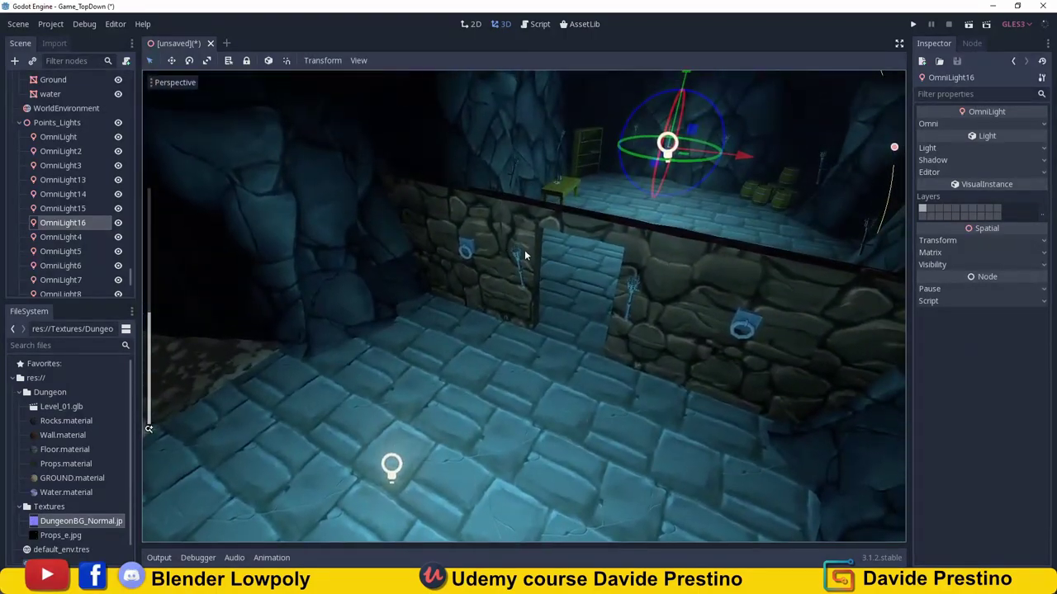
mouse_move(479, 289)
middle_down()
mouse_move(527, 297)
mouse_move(502, 311)
mouse_move(683, 301)
mouse_move(595, 322)
mouse_move(576, 349)
mouse_move(591, 341)
middle_up()
scroll(567, 281, up, 3)
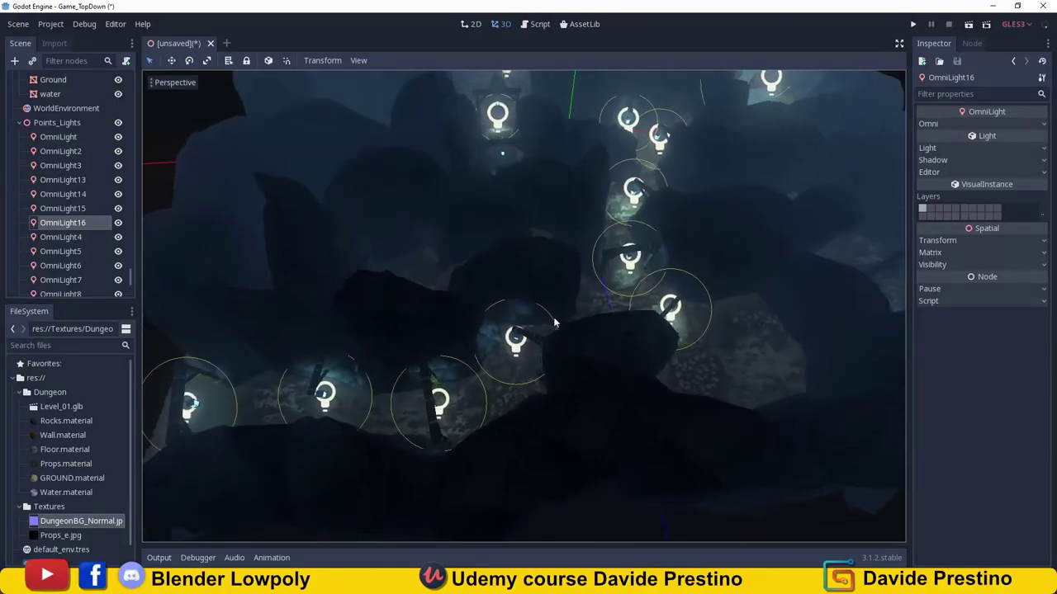
scroll(601, 275, up, 5)
middle_drag(601, 275, 620, 278)
scroll(688, 250, up, 3)
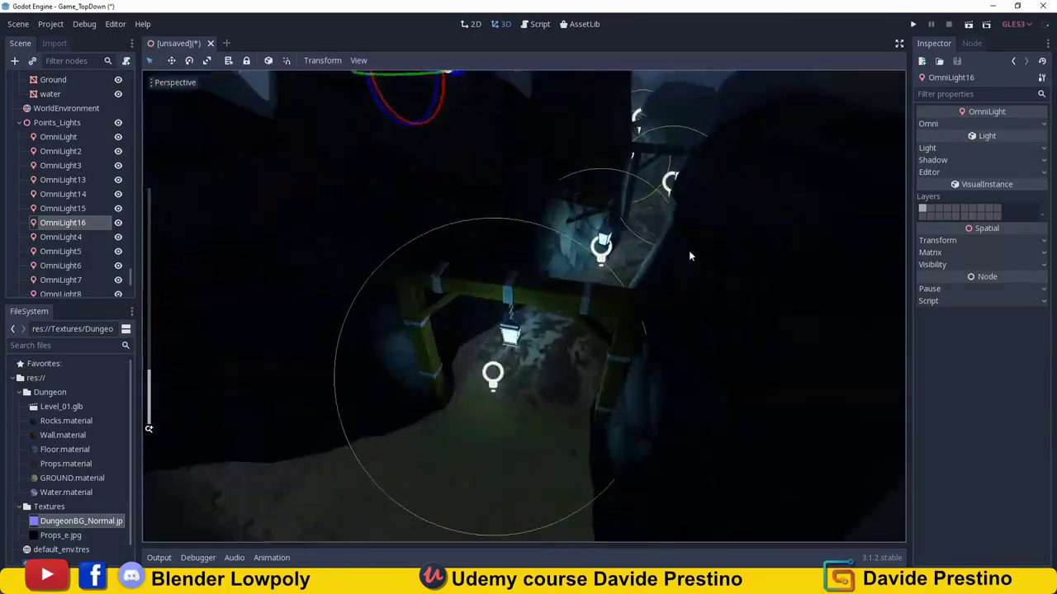
scroll(693, 246, up, 3)
scroll(699, 237, up, 3)
mouse_move(698, 237)
middle_down()
mouse_move(718, 239)
mouse_move(691, 299)
mouse_move(620, 349)
mouse_move(511, 388)
mouse_move(531, 408)
mouse_move(437, 400)
mouse_move(547, 422)
mouse_move(559, 399)
mouse_move(589, 390)
middle_up()
scroll(718, 239, down, 2)
scroll(512, 379, down, 5)
scroll(437, 401, up, 3)
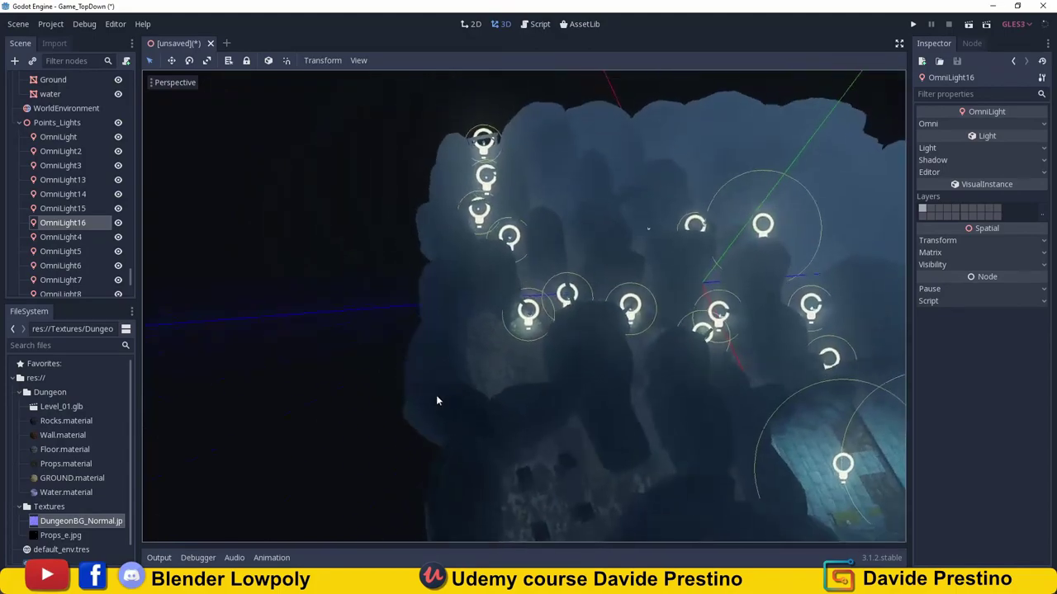
scroll(435, 394, down, 3)
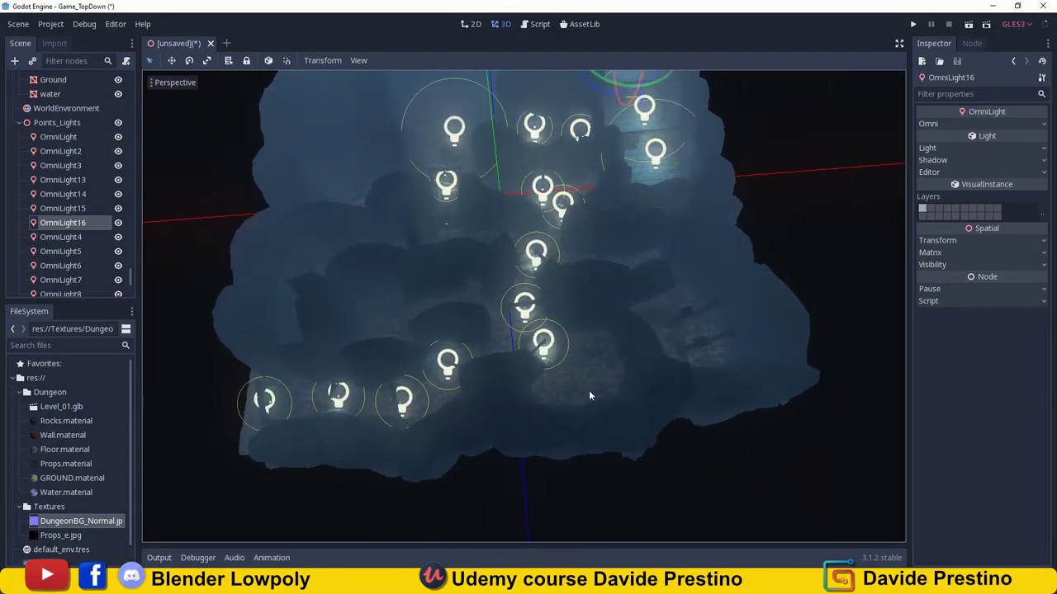